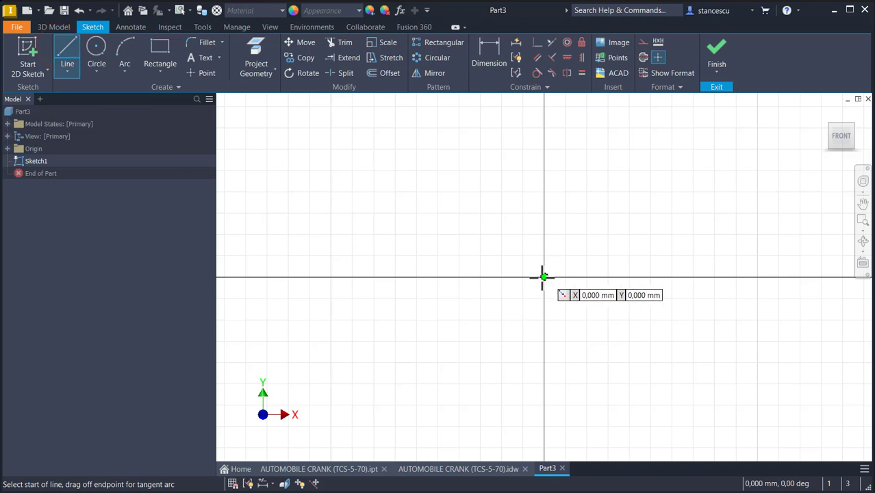
- Draw a vertical line 200 mm long upward from the sketch origin
text(200)
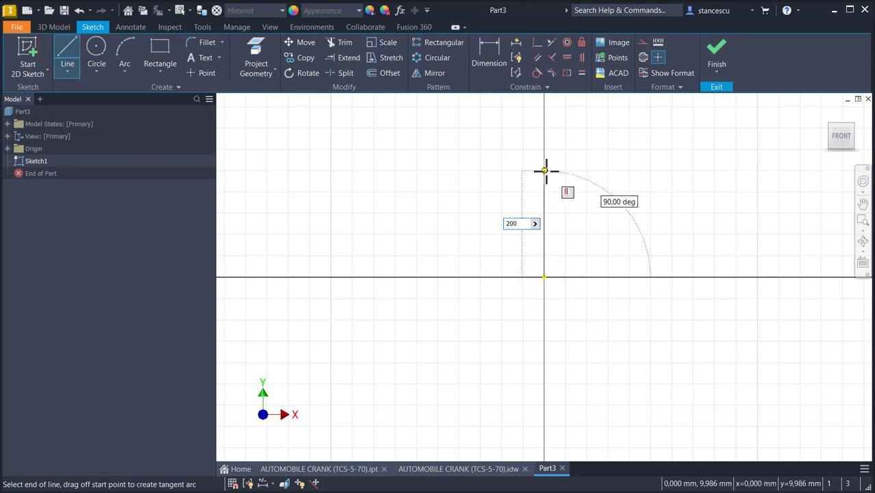
key(Return)
key(Escape)
key(Escape)
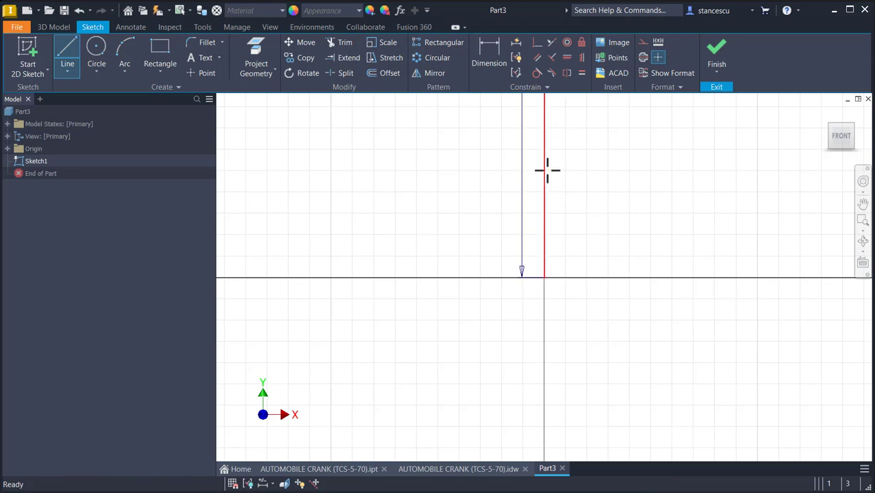
- Convert the vertical line to construction geometry and move its 200 dimension off to the right
click(546, 186)
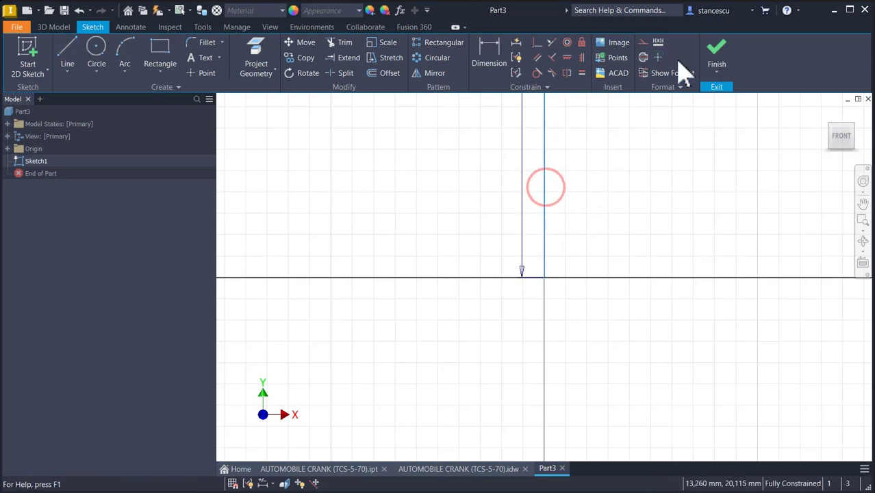
click(644, 43)
middle_click(603, 164)
middle_click(604, 164)
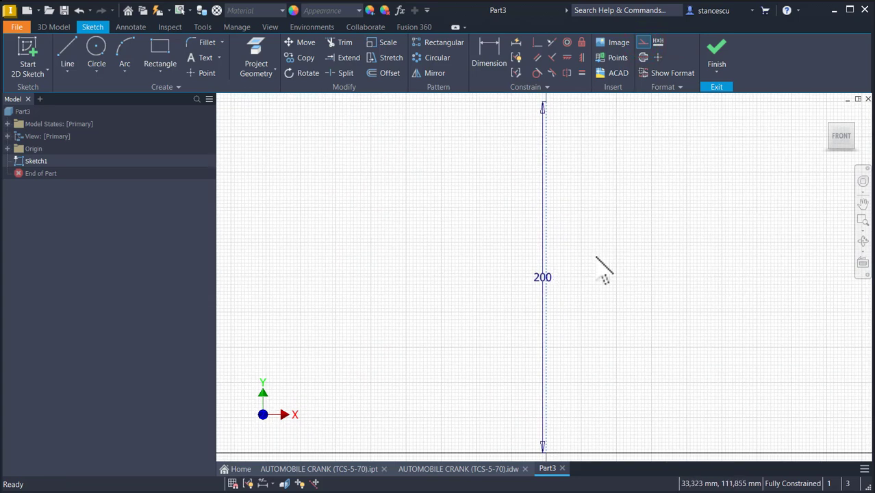
drag(545, 281, 746, 276)
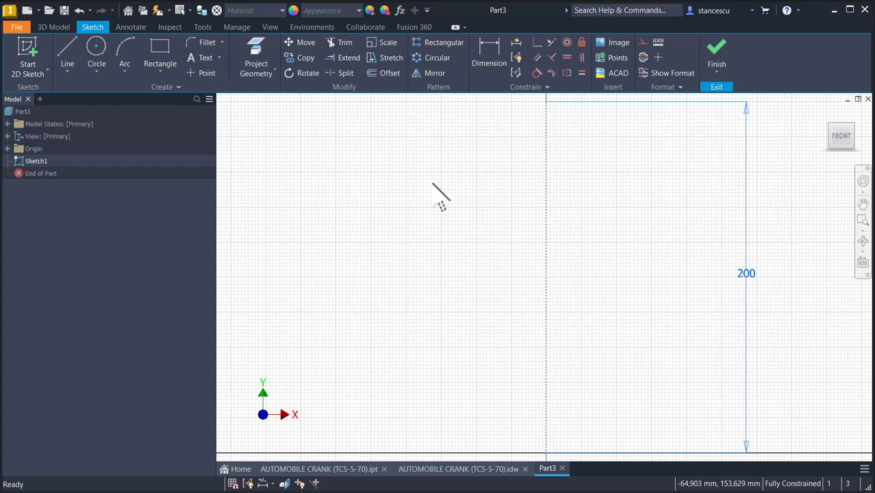
- Draw a 32 mm diameter circle centered on the top end of the construction line
middle_drag(514, 206, 494, 262)
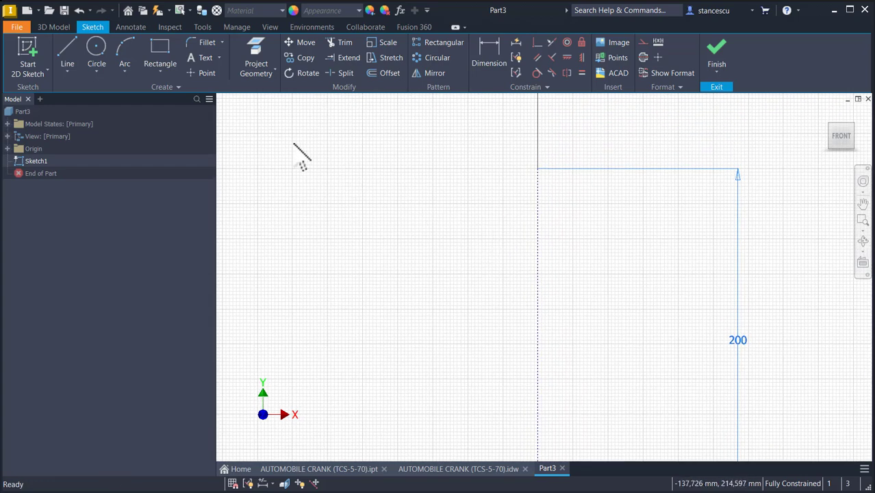
click(96, 49)
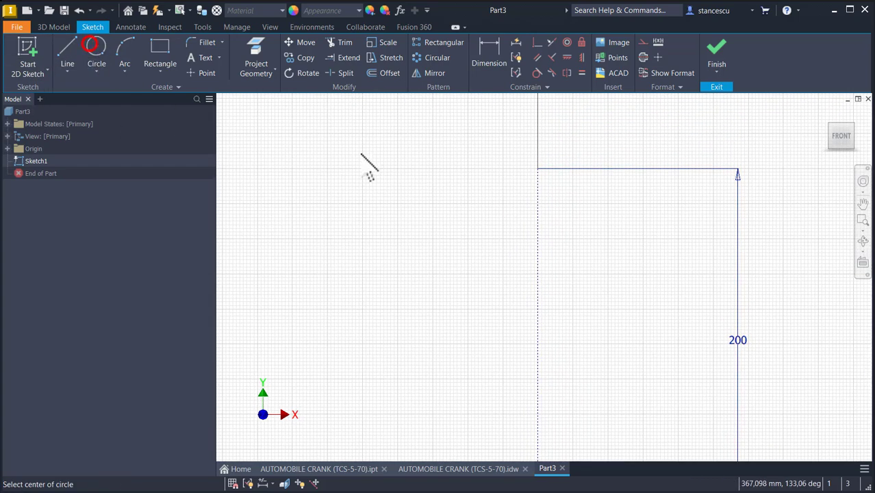
click(538, 167)
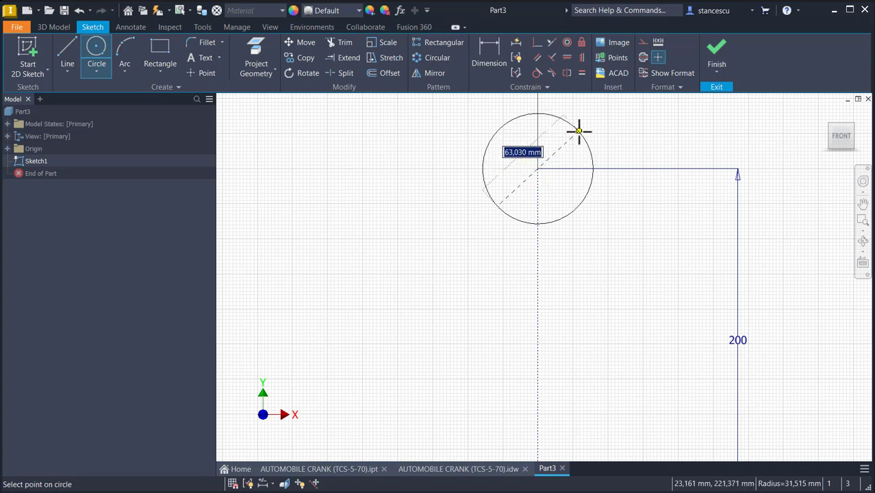
text(32)
key(Return)
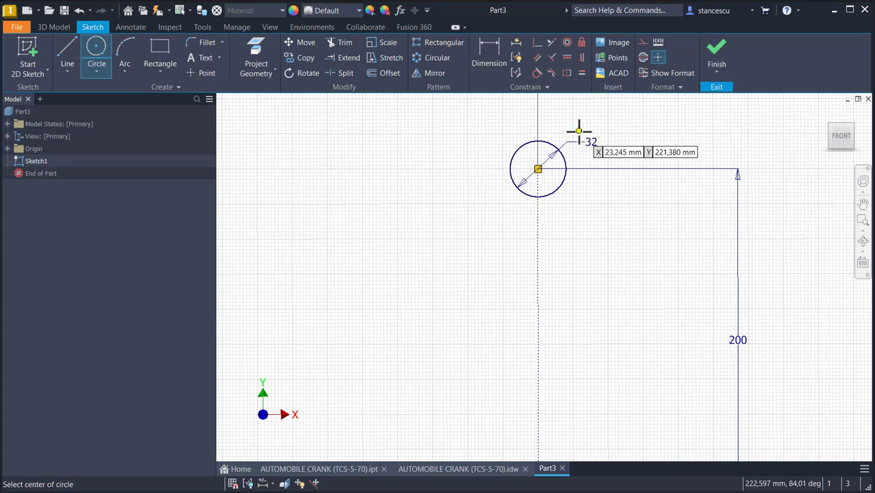
- Draw a concentric 22 mm circle at the top end and convert it to construction geometry
click(538, 168)
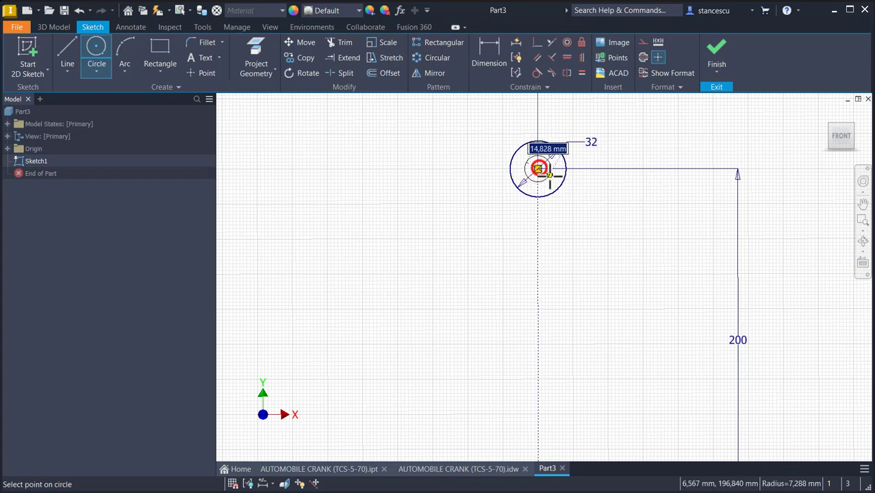
text(22)
key(Return)
key(Escape)
click(554, 182)
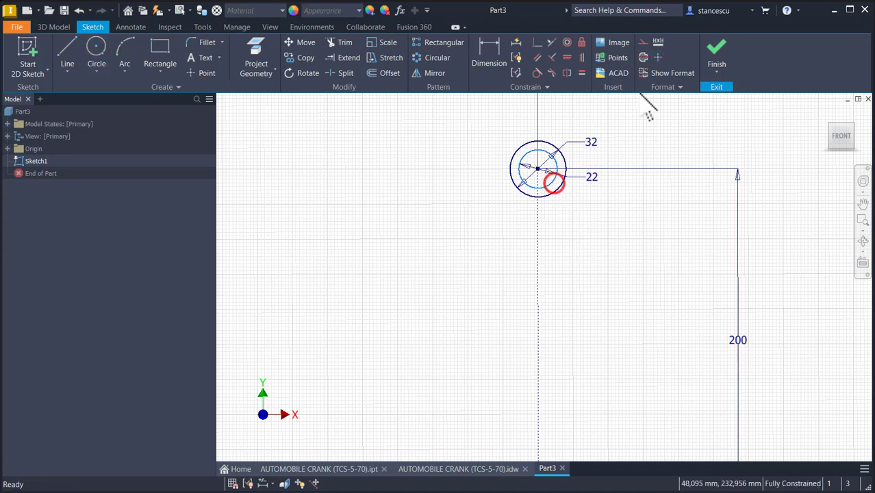
click(643, 45)
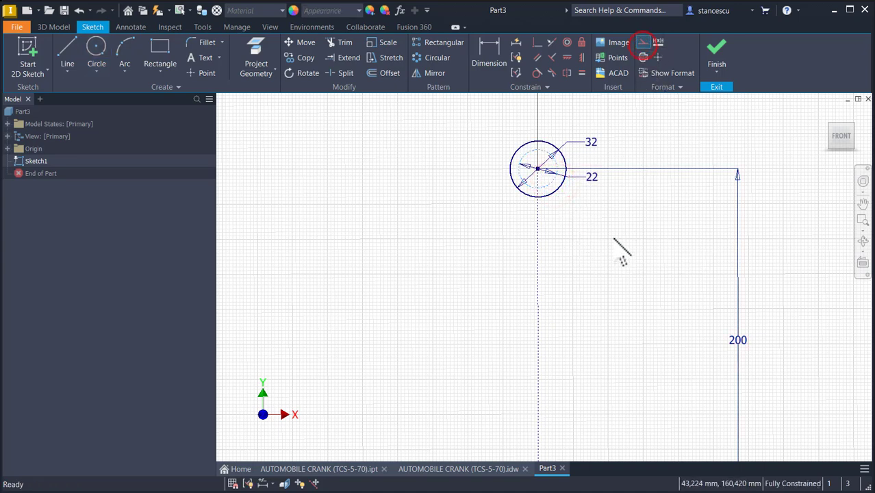
- Draw a 60 mm diameter circle centered at the origin
key(Home)
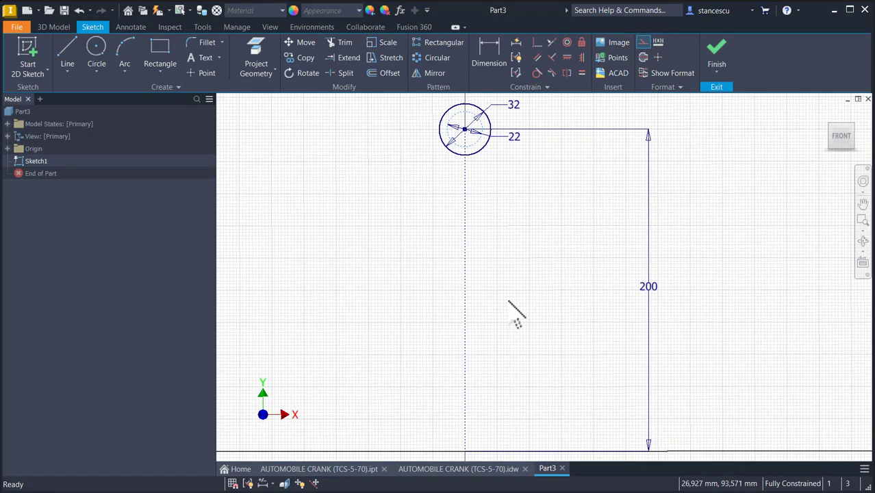
click(96, 49)
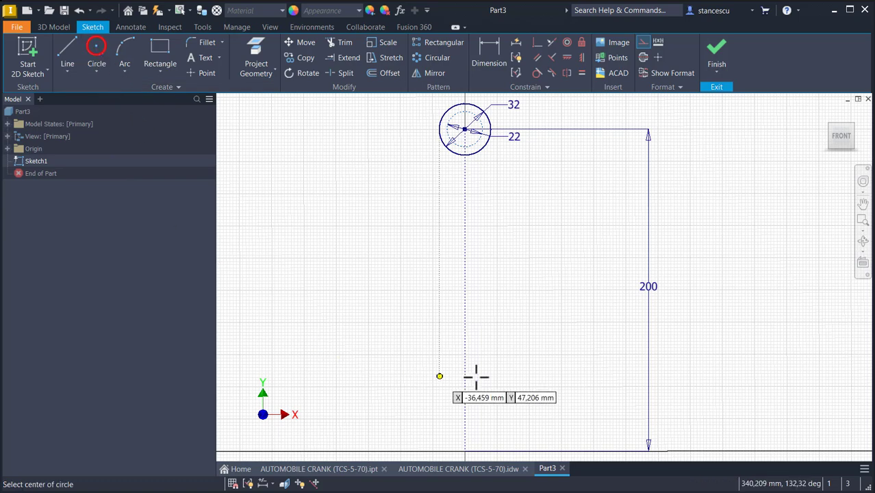
middle_drag(502, 376, 517, 256)
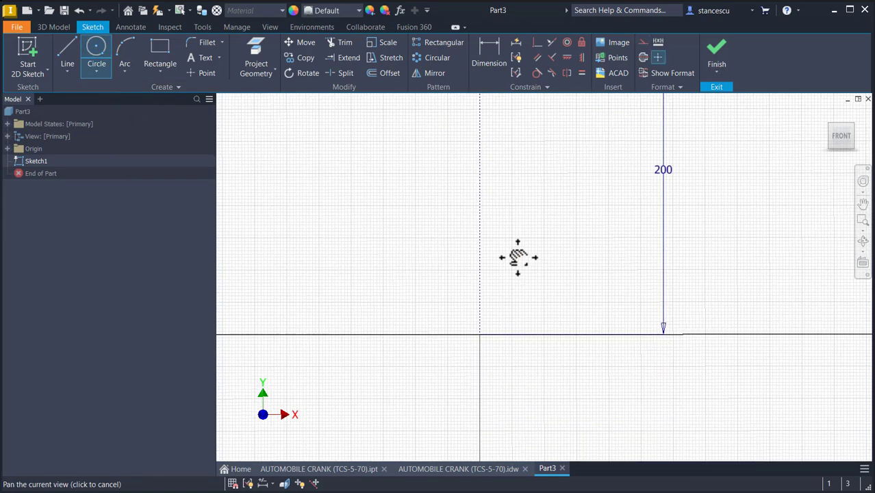
click(479, 329)
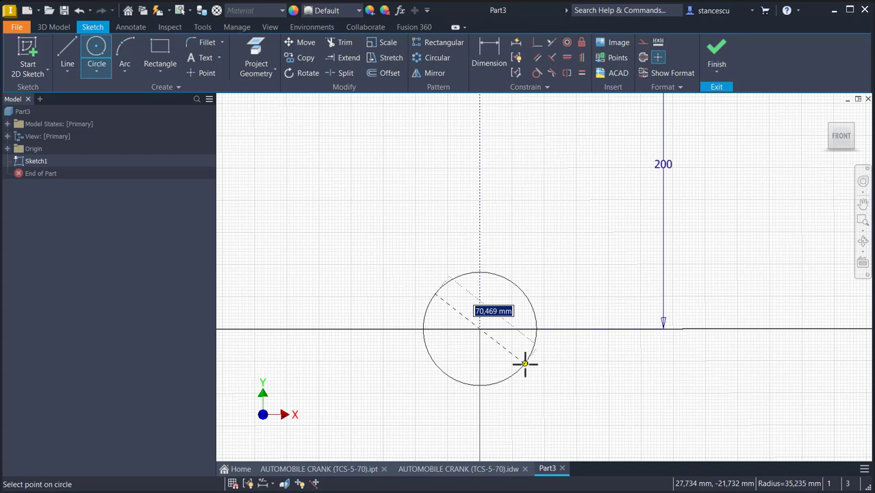
text(60)
key(Return)
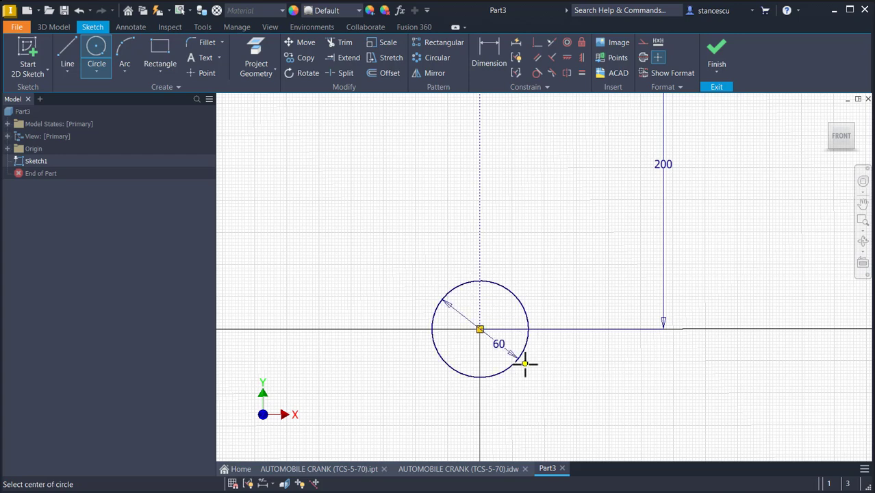
- Draw a concentric 56 mm circle at the origin
click(479, 329)
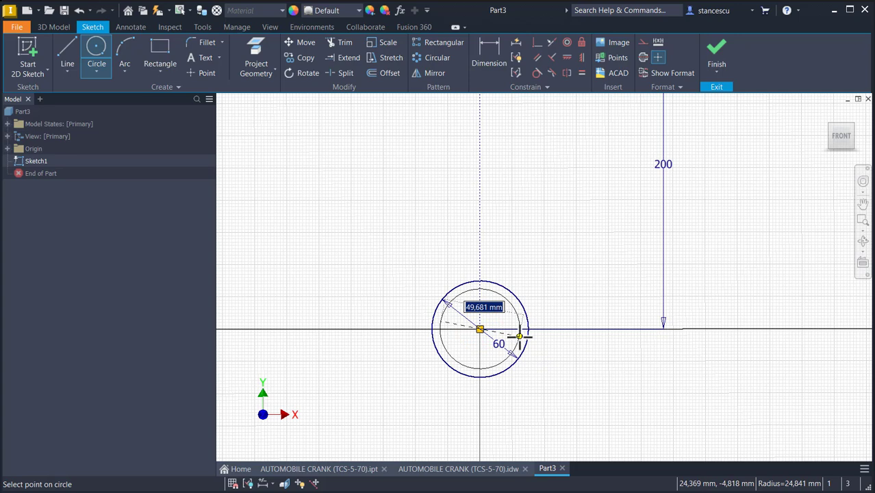
text(55)
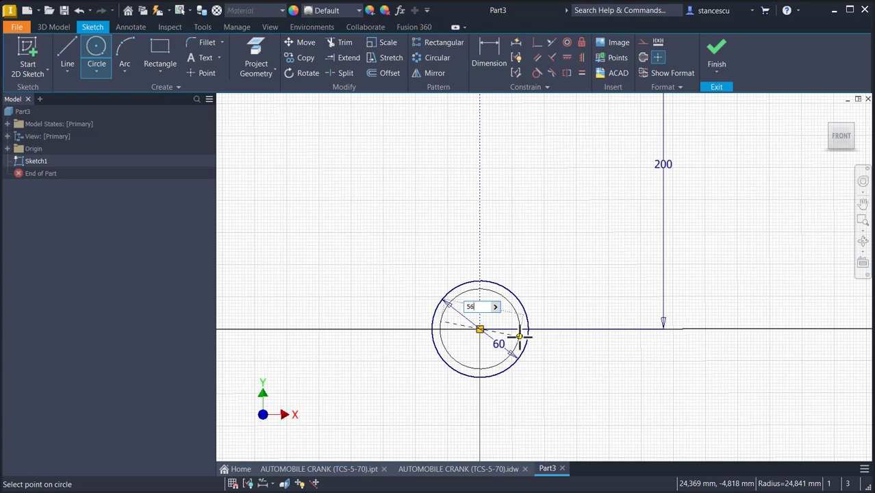
key(Return)
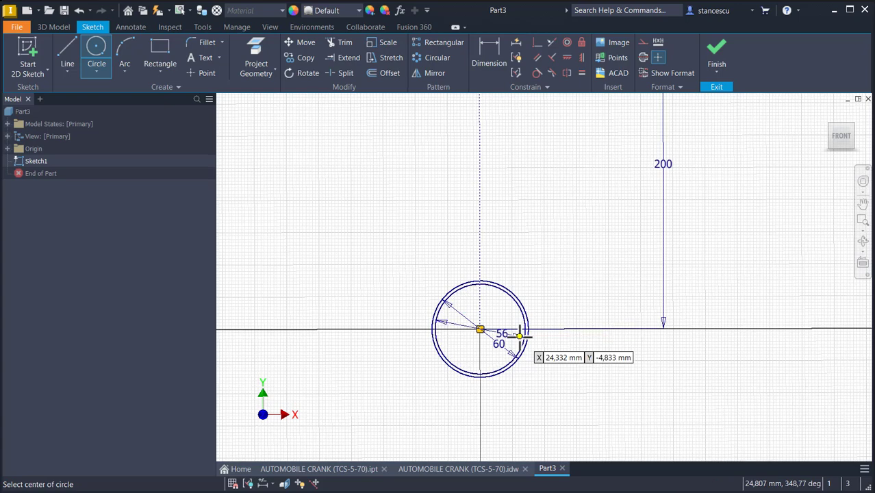
- Draw a concentric 46 mm circle at the origin
click(480, 329)
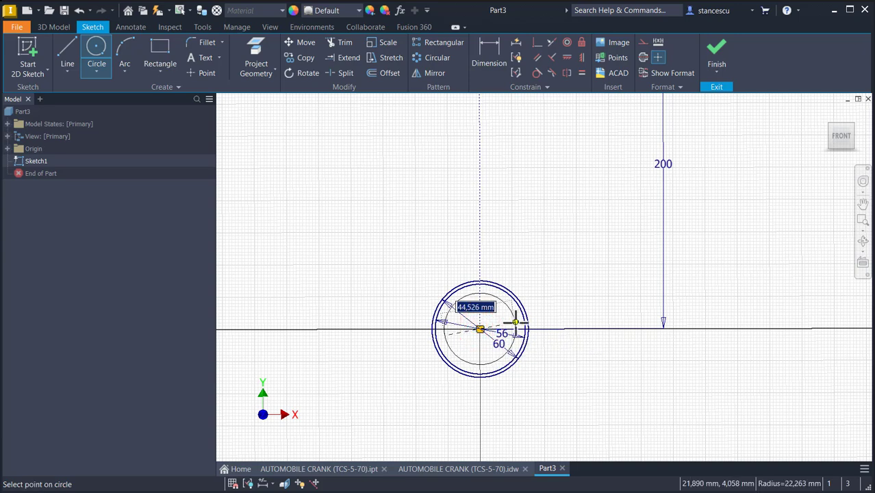
text(46)
key(Return)
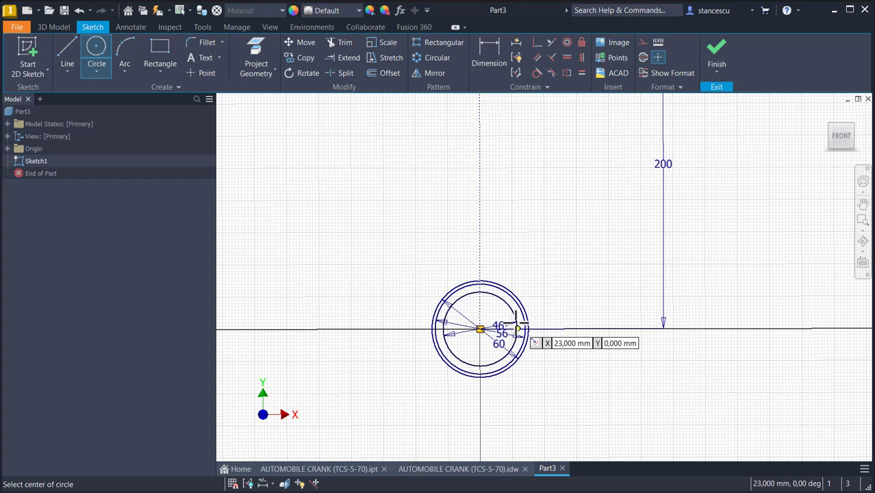
key(Escape)
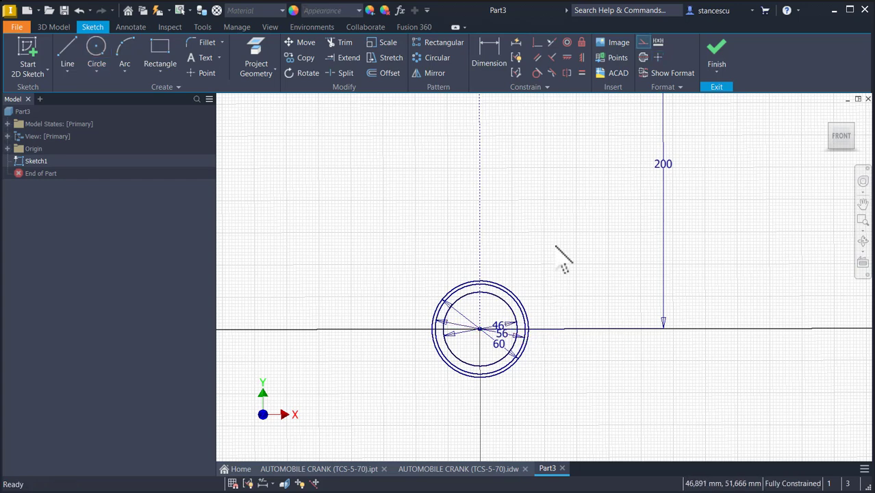
- Convert the 60 mm and 56 mm circles at the origin to construction geometry
scroll(556, 248, up, 3)
scroll(548, 304, up, 3)
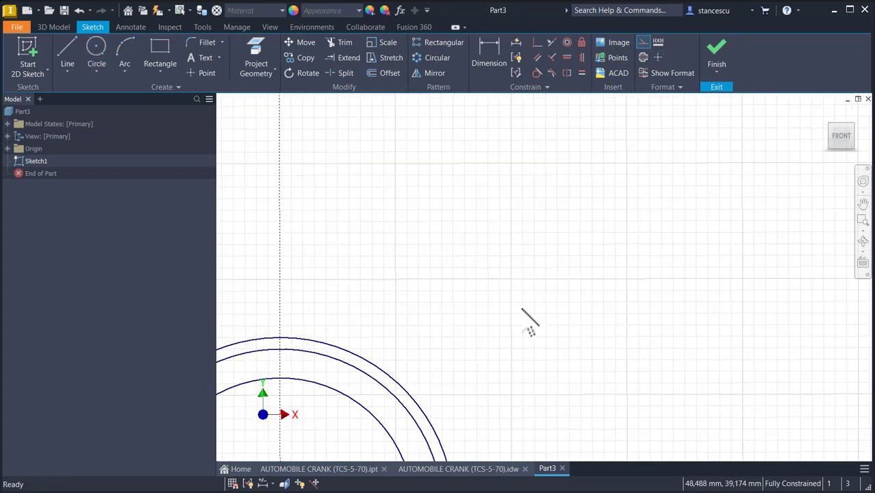
click(352, 375)
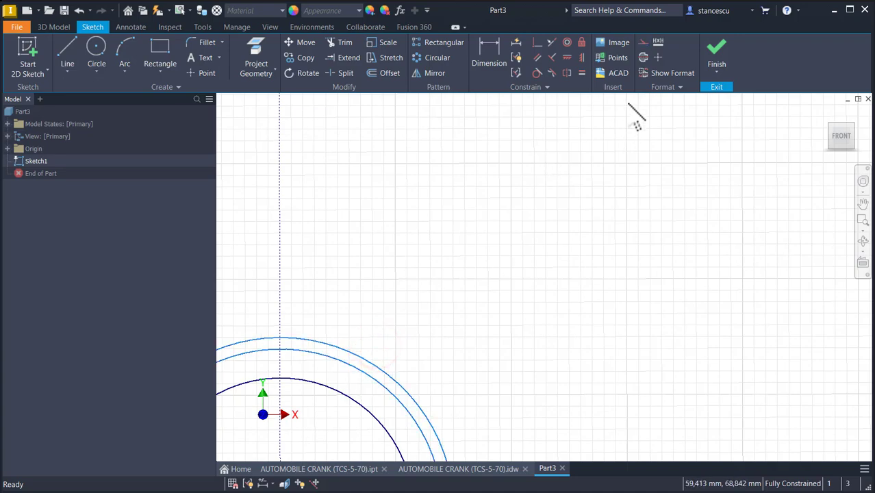
click(643, 43)
key(Home)
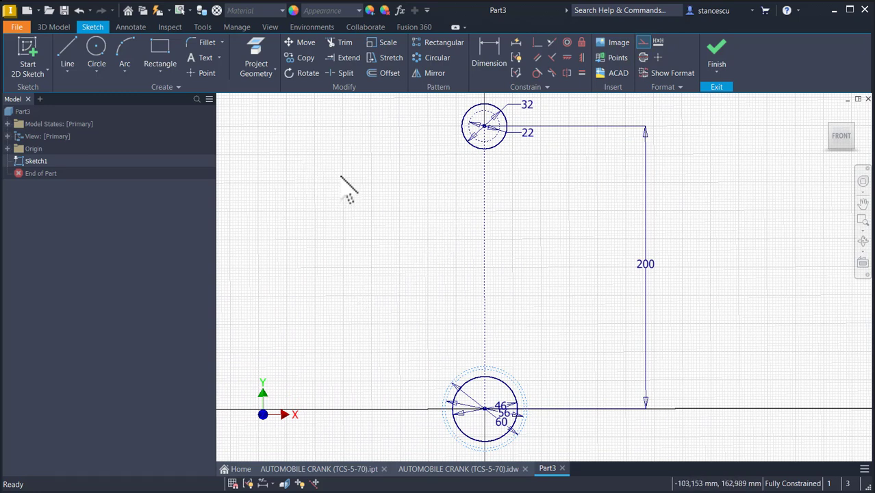
- Draw a slanted line about 116 mm long between the two circle groups, left of the centerline
click(72, 63)
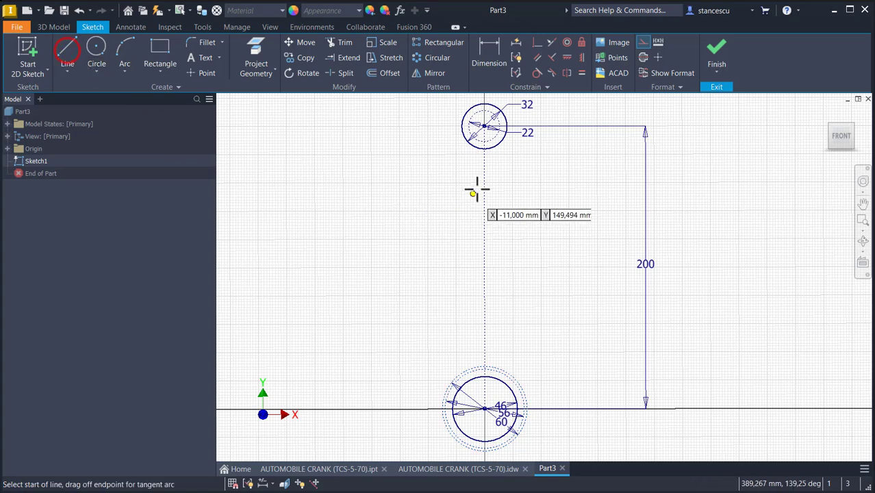
click(474, 165)
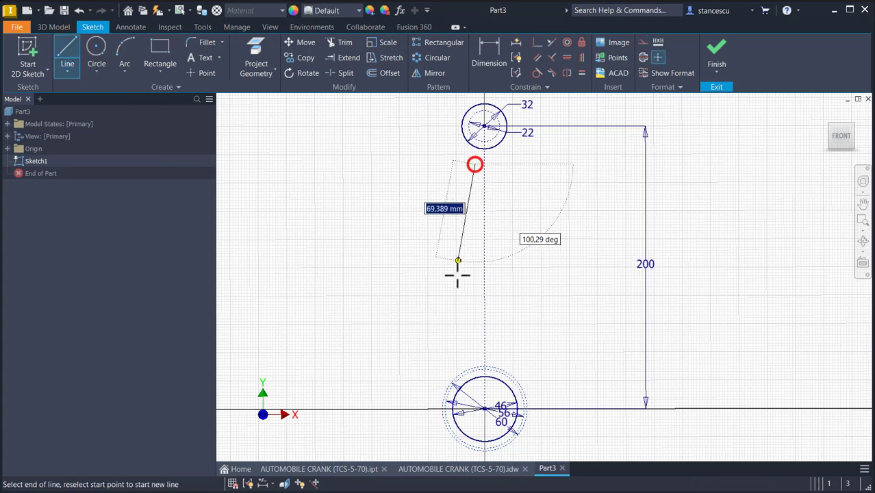
click(452, 346)
key(Escape)
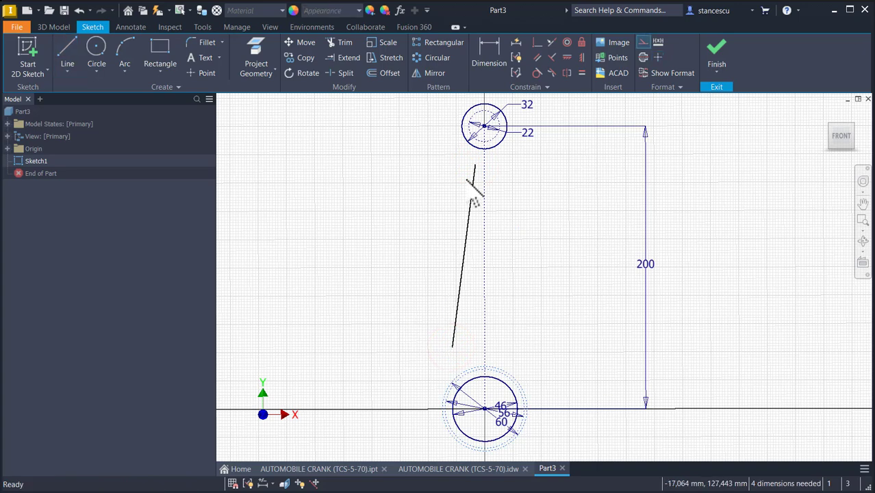
- Dimension the vertical offset of the line's upper end below the top center as 22 mm
click(493, 45)
click(476, 166)
click(455, 142)
click(422, 155)
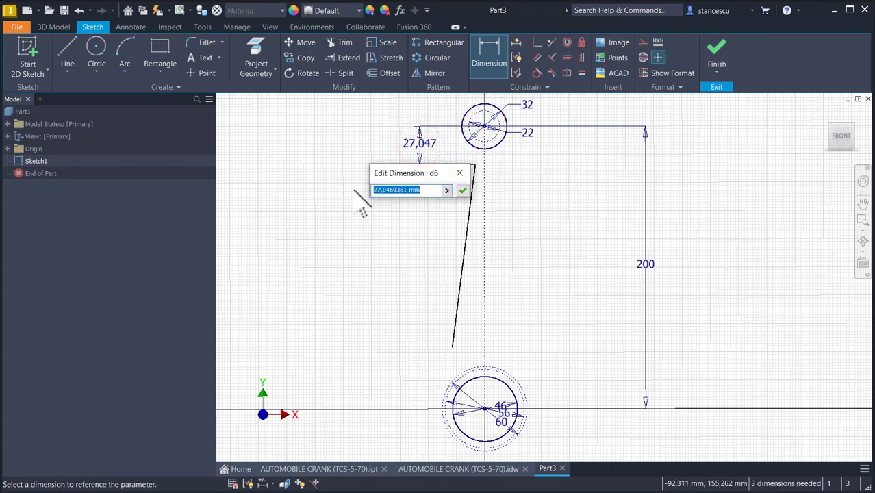
key(Return)
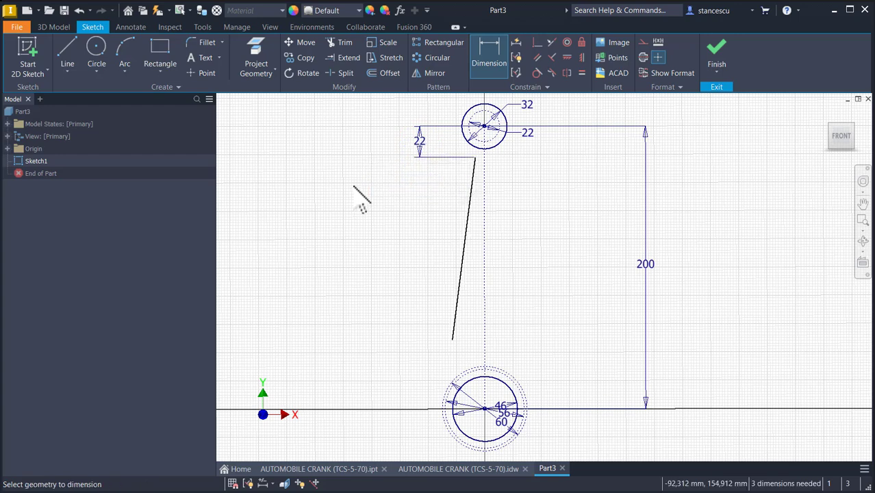
- Dimension the vertical height of the line's lower end above the origin center as 60 mm
click(452, 340)
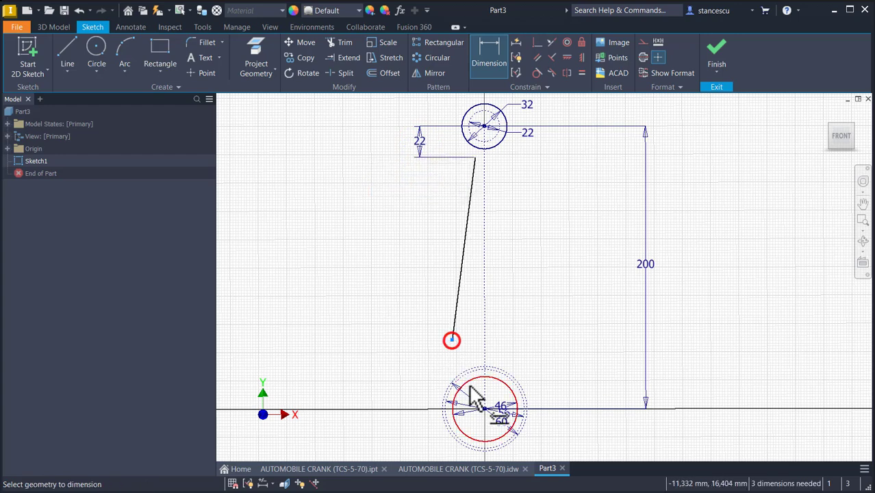
click(485, 409)
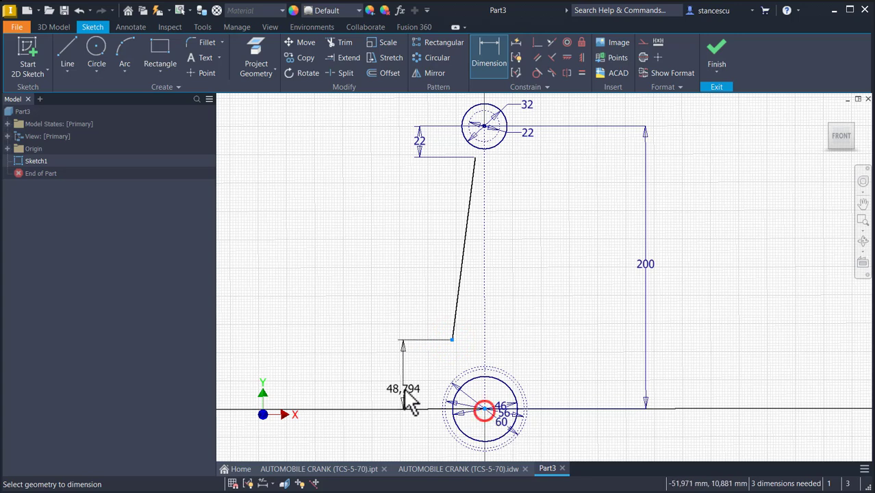
click(388, 377)
text(6)
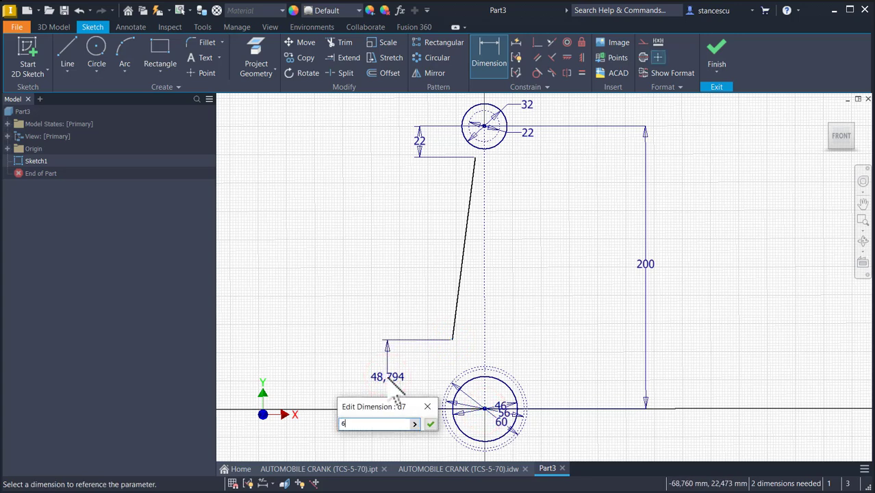
text(0)
key(Return)
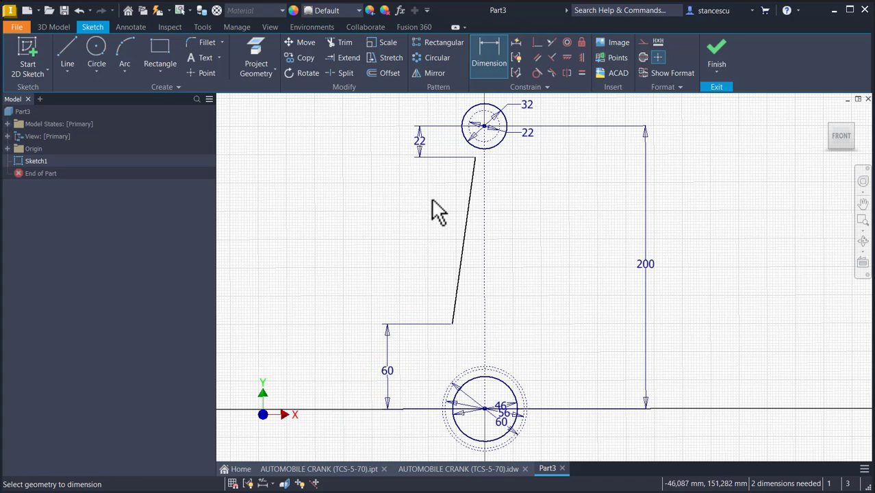
- Mirror the slanted line and its horizontal segment about the vertical centerline
click(478, 162)
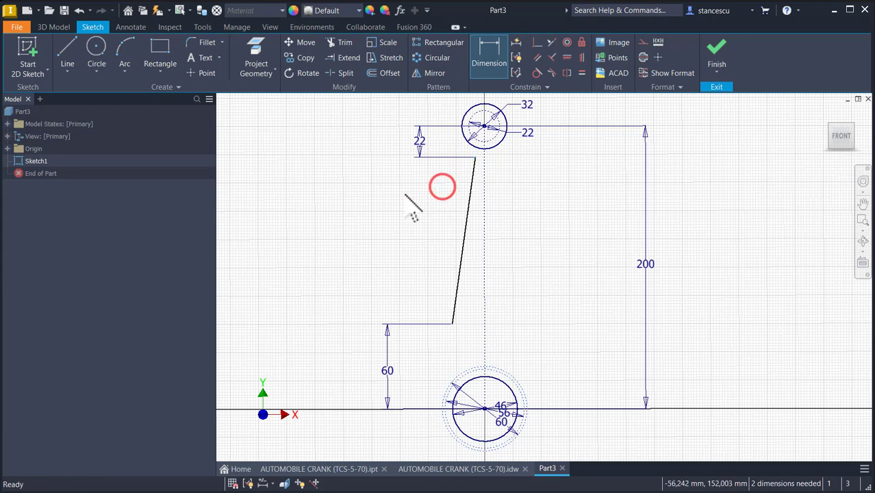
key(Escape)
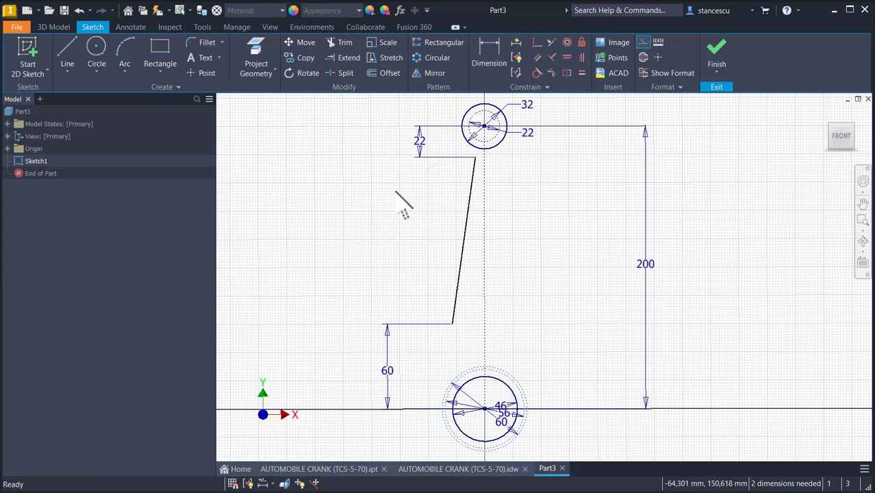
click(434, 72)
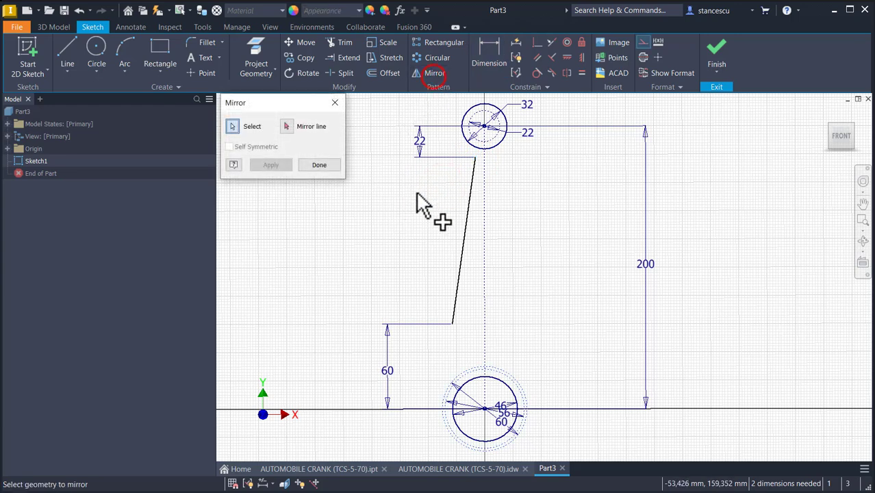
click(464, 218)
click(287, 126)
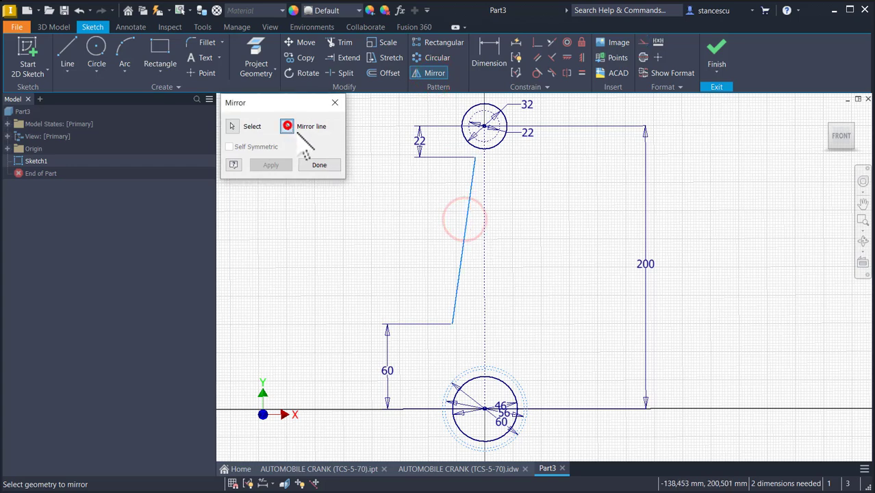
click(484, 261)
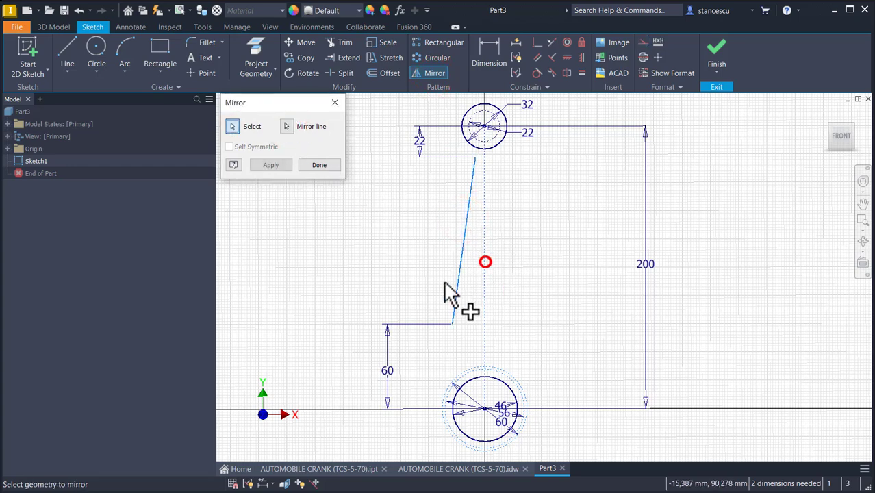
click(280, 167)
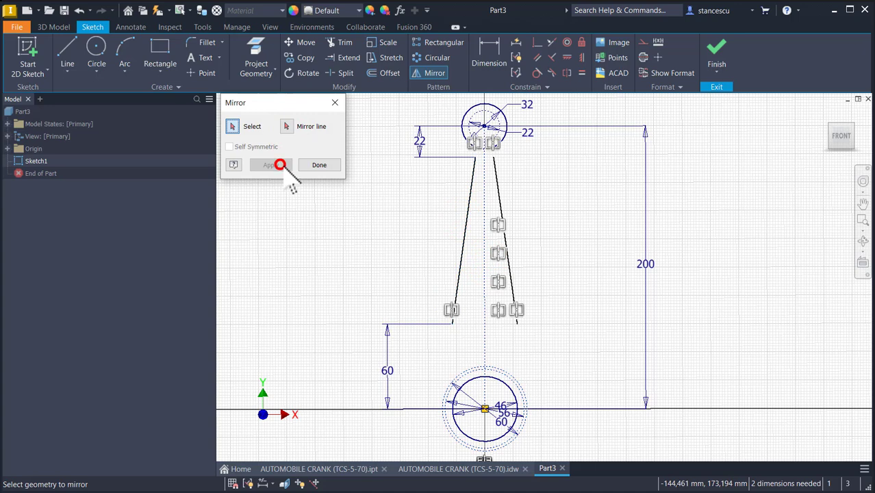
click(331, 165)
- Dimension the distance between the two upper line ends as 18 mm
click(487, 58)
click(475, 158)
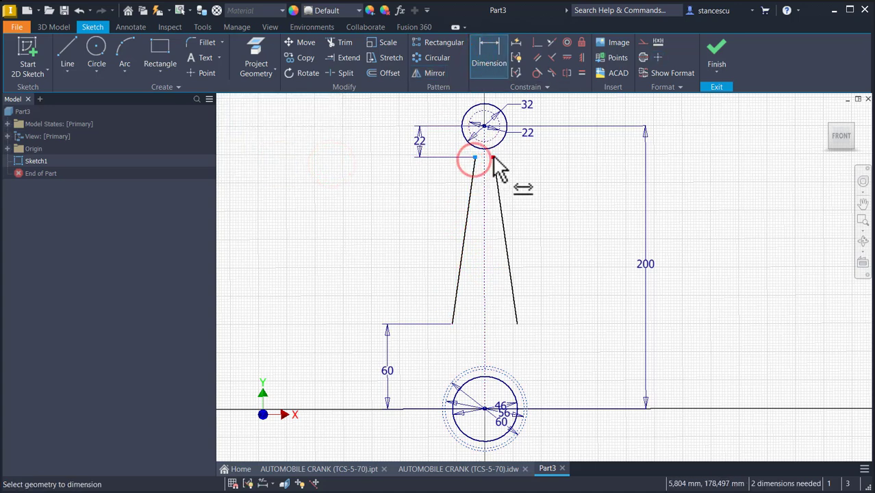
click(493, 158)
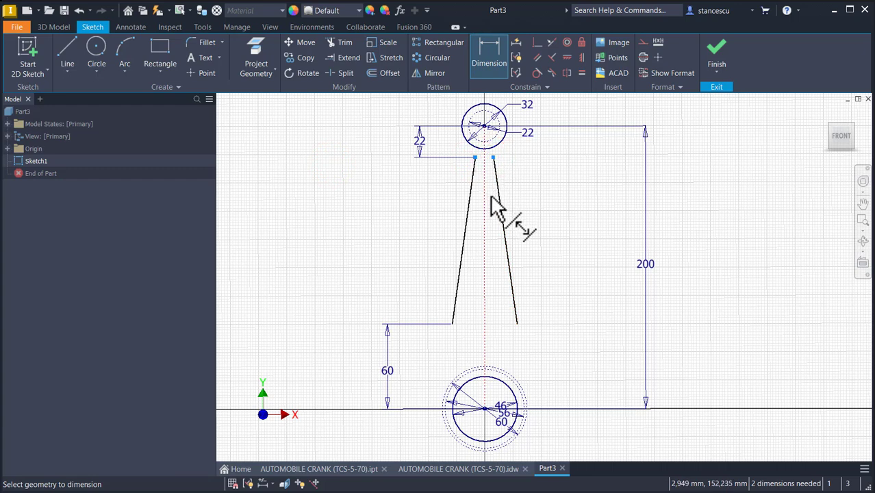
click(520, 182)
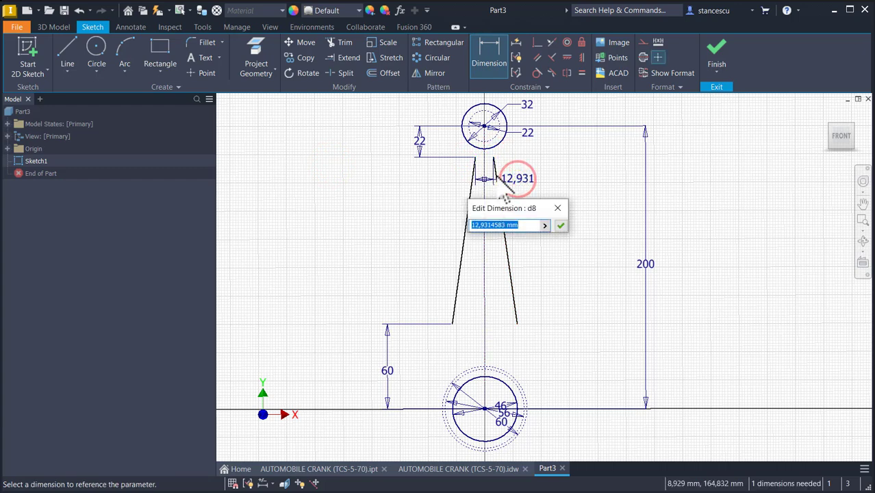
text(18)
key(Return)
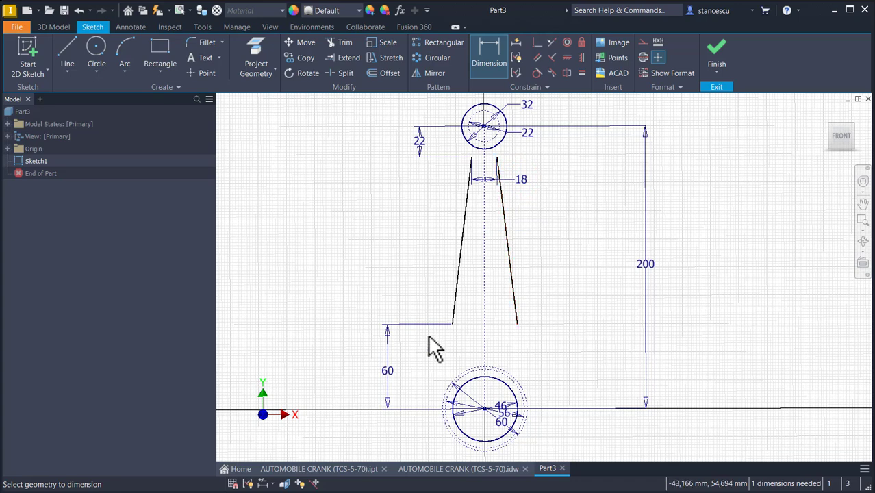
- Dimension the distance between the two lower line ends as 20 mm
click(453, 325)
click(517, 322)
click(500, 304)
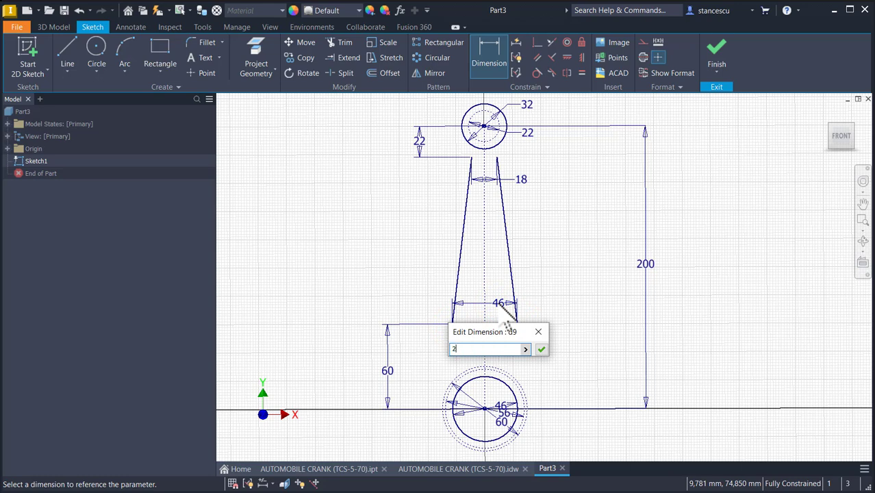
text(20)
key(Return)
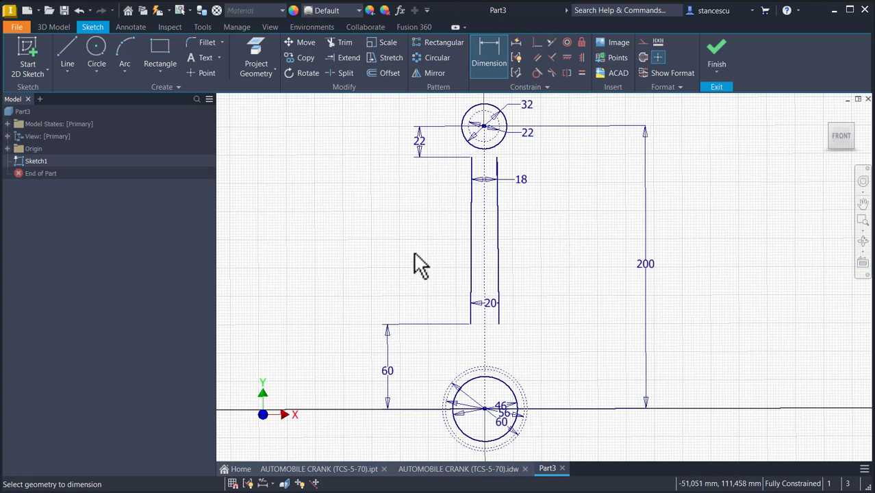
- Draw a tangent arc from the lower end of the left line curving down toward the lower circle group
click(68, 49)
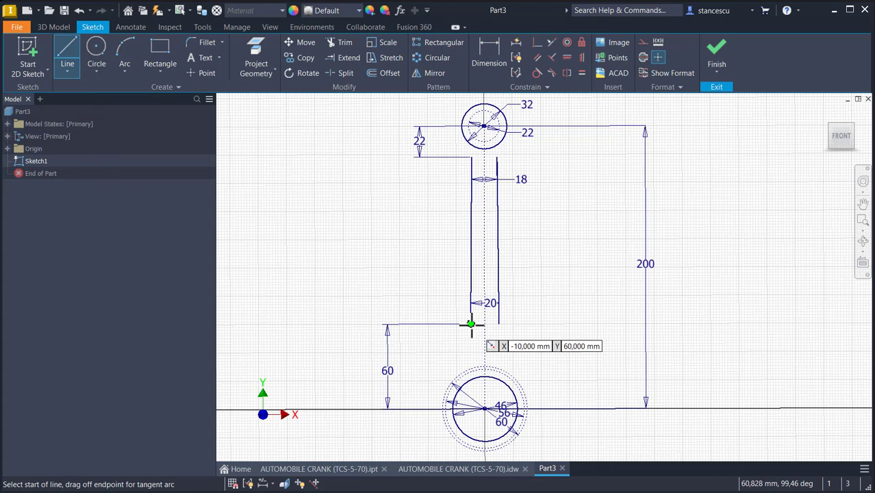
drag(470, 324, 432, 385)
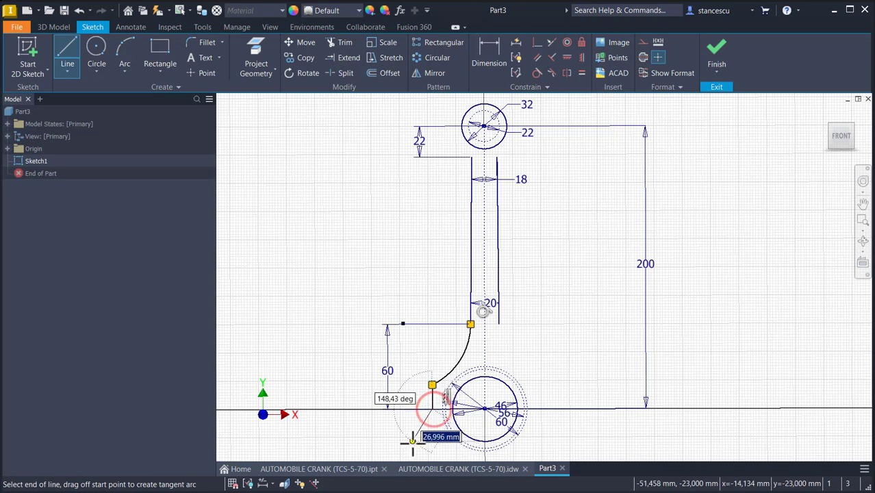
key(Escape)
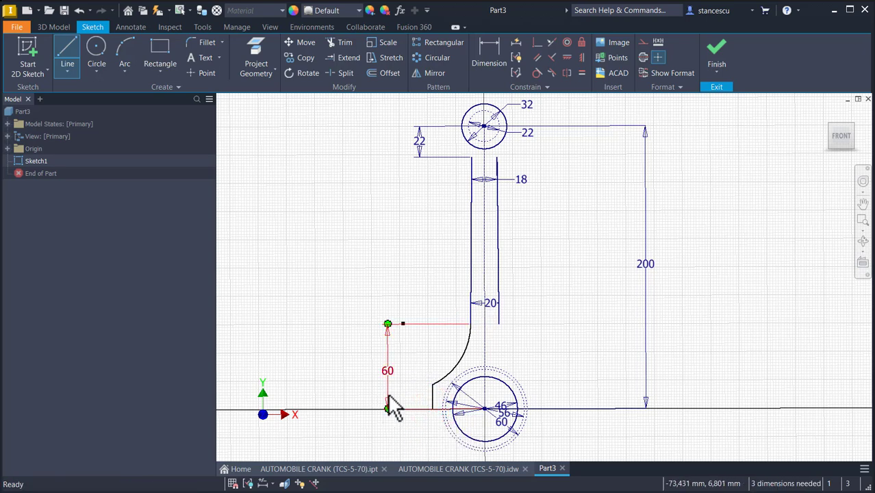
- Draw a short horizontal line from the arc's end and a vertical line about 13 mm down to the horizontal axis
click(67, 56)
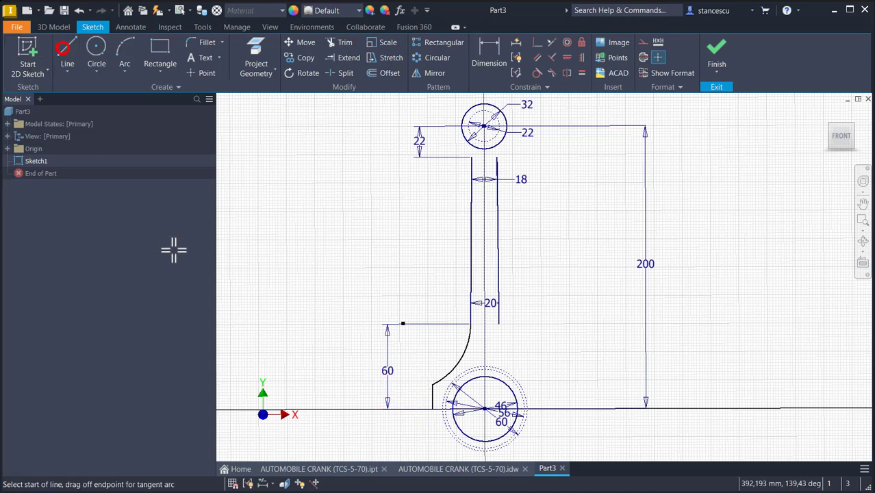
scroll(376, 385, up, 2)
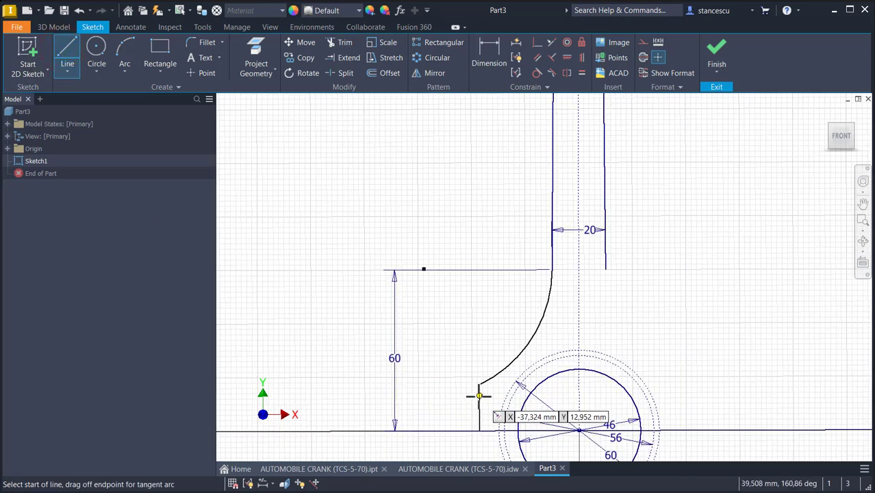
click(479, 395)
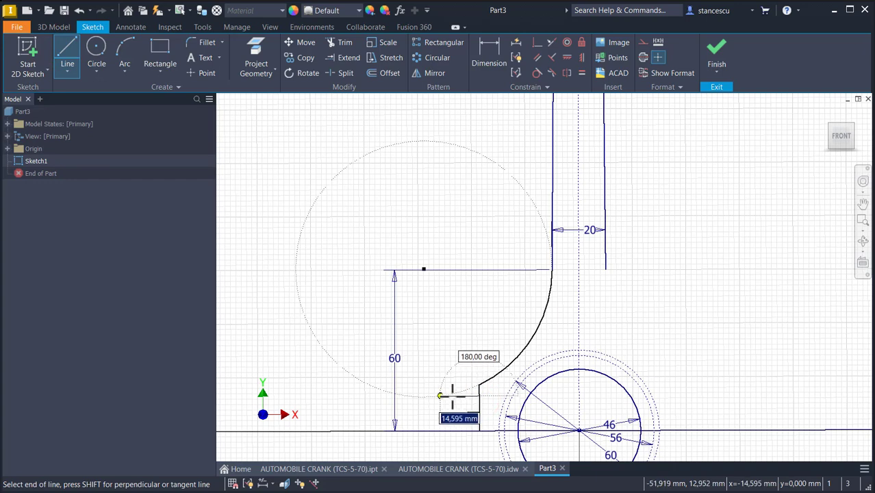
scroll(452, 396, up, 2)
click(454, 397)
middle_drag(454, 418, 464, 358)
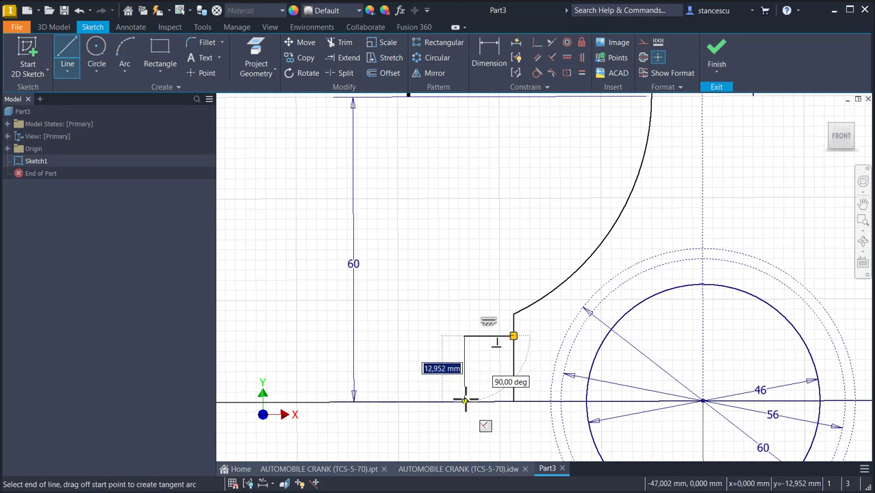
click(465, 401)
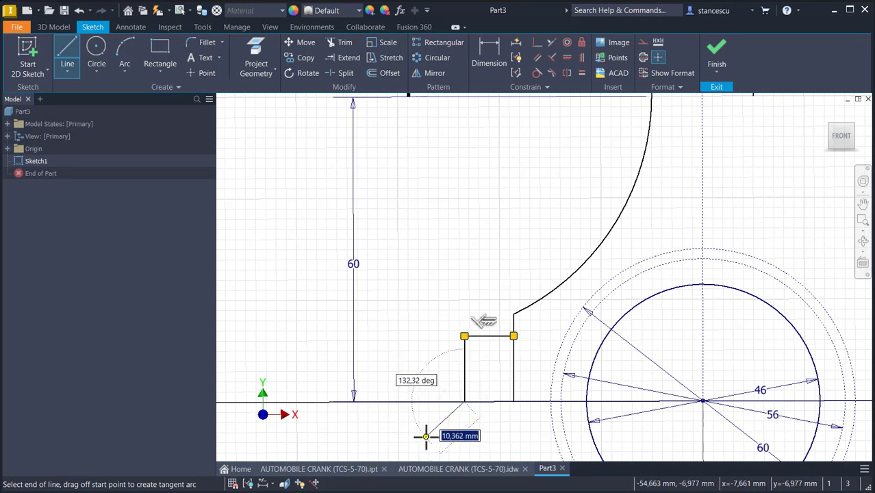
key(Escape)
- Draw a vertical line from the short horizontal line down to the axis and convert it to construction geometry
click(71, 49)
click(495, 335)
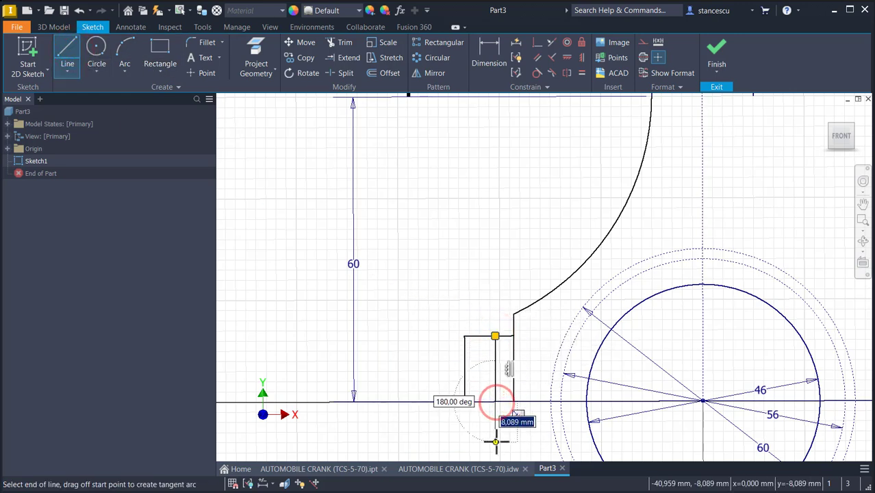
click(495, 402)
key(Escape)
click(495, 367)
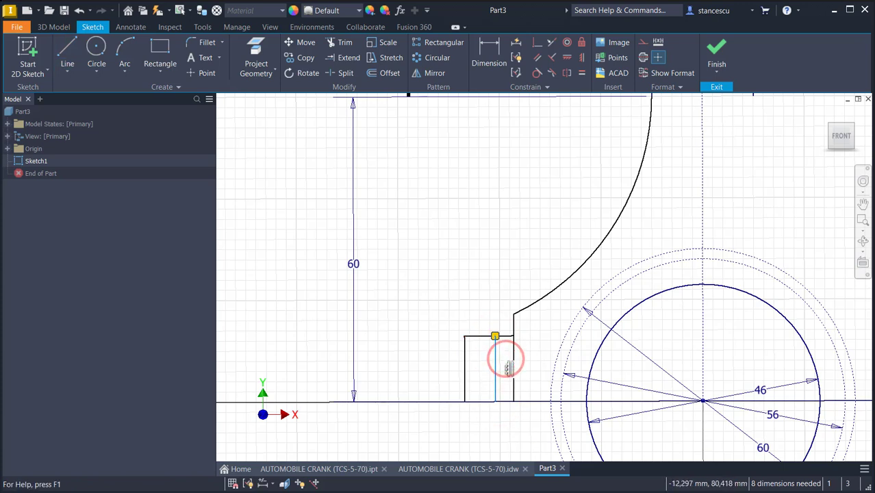
click(642, 42)
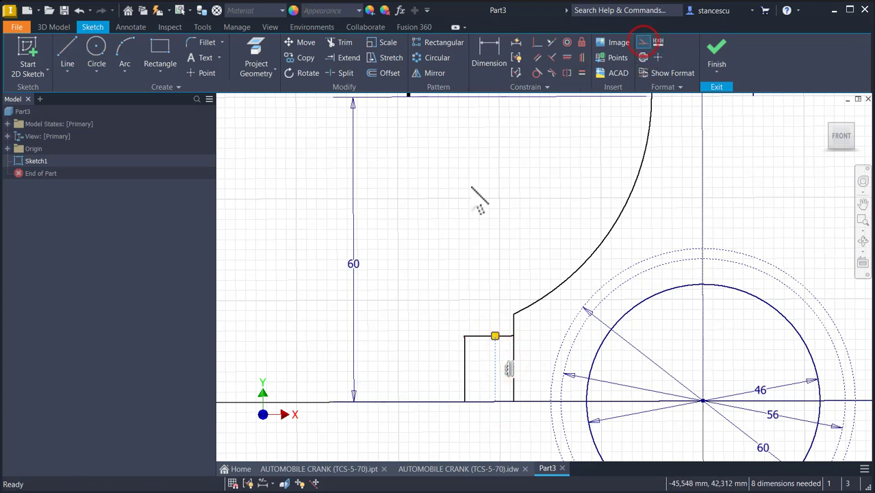
- Mirror the arc, the step lines and the construction line about the vertical centerline
scroll(489, 198, up, 2)
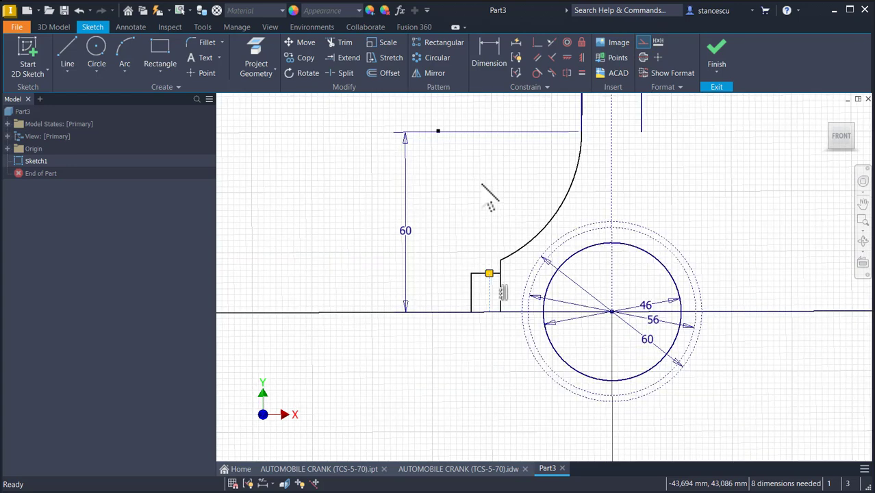
middle_drag(481, 186, 381, 228)
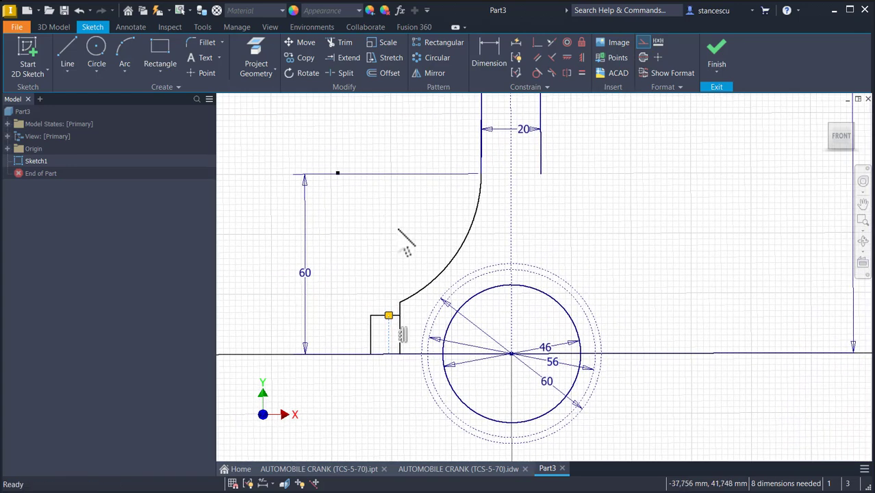
click(414, 240)
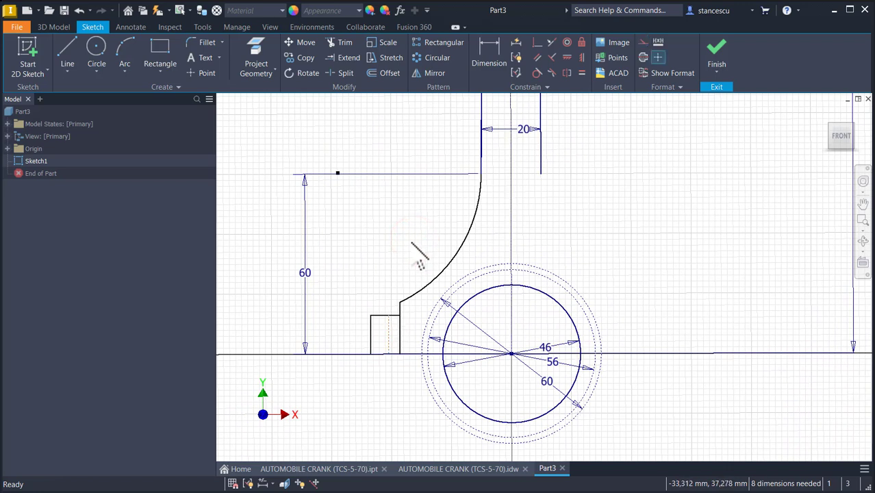
drag(411, 243, 353, 402)
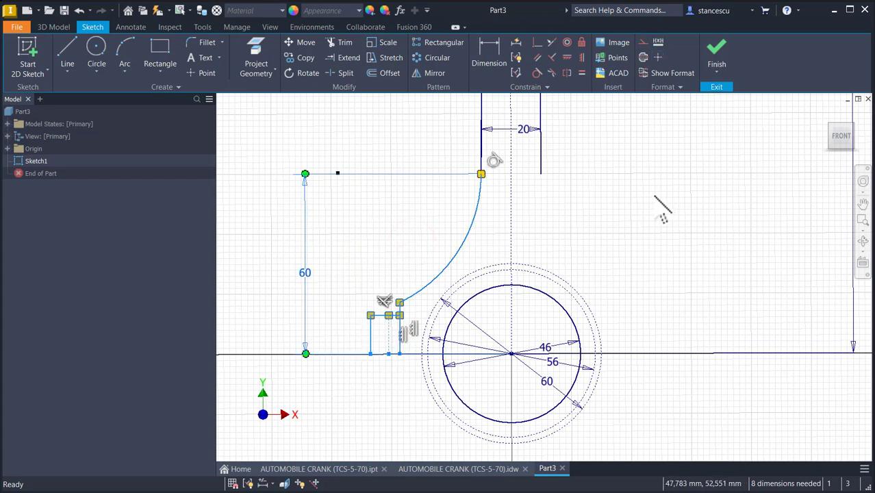
click(434, 74)
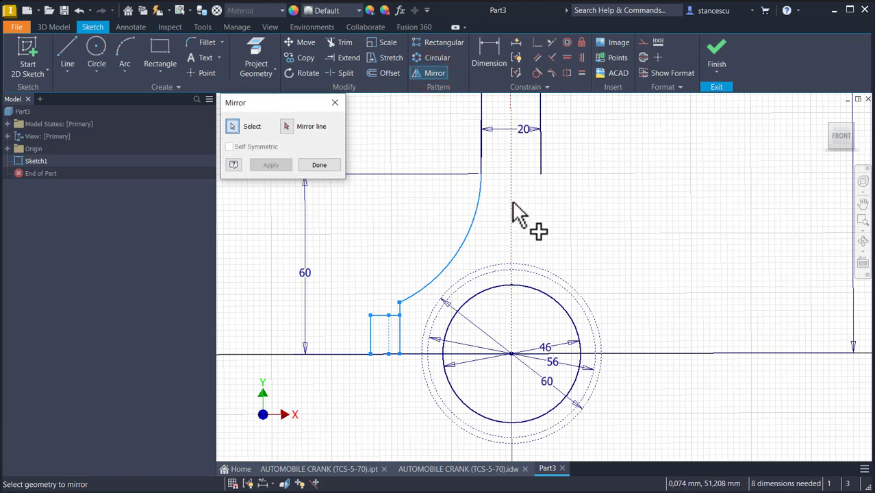
click(285, 126)
click(511, 230)
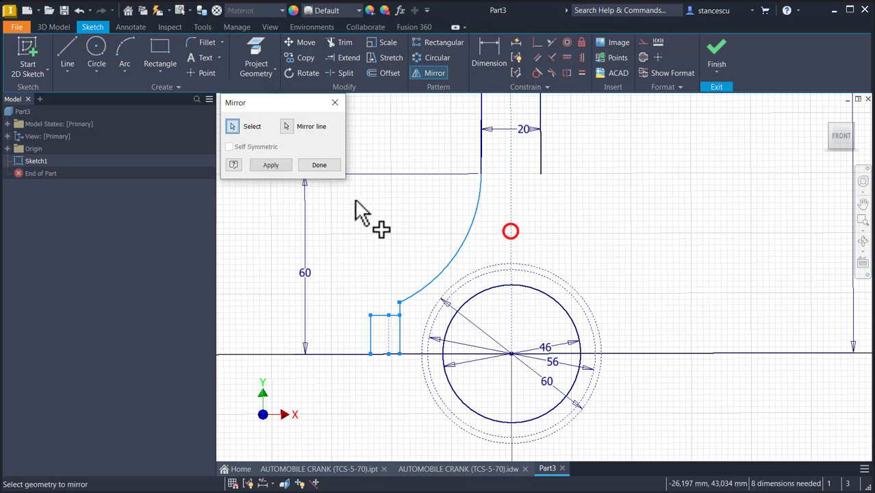
click(273, 165)
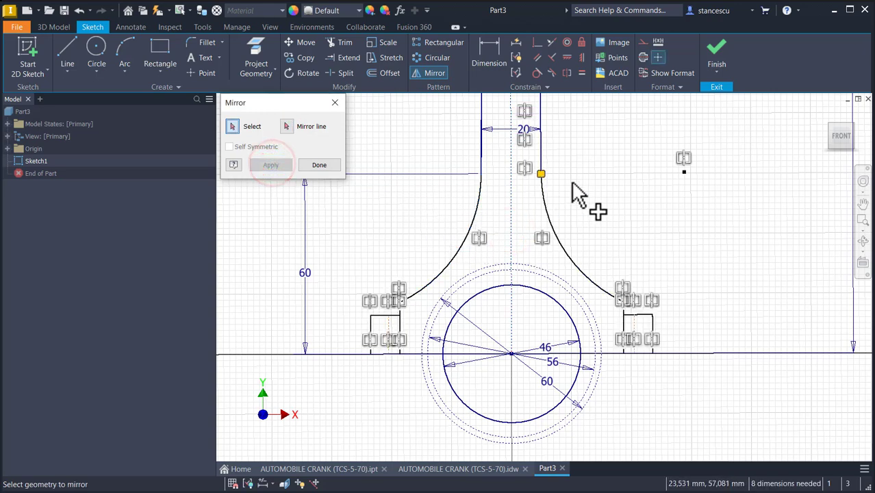
click(320, 165)
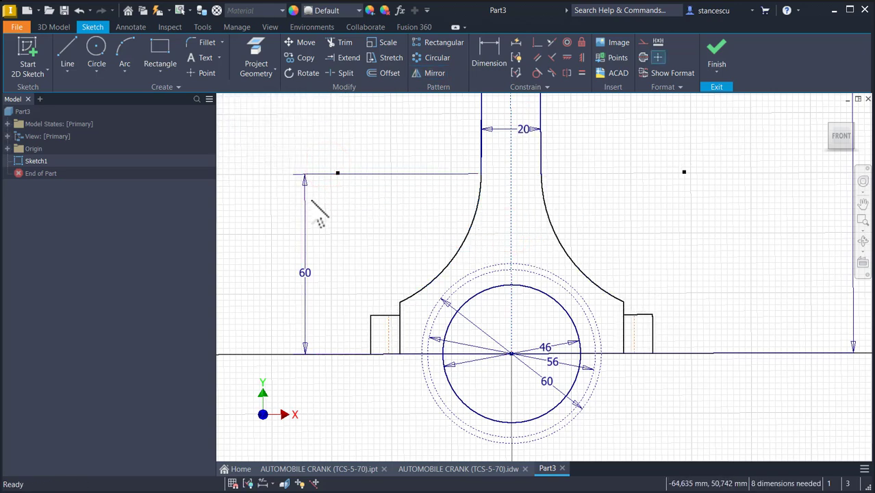
- Draw a horizontal base line about 94 mm long joining the lower corners of the two steps
click(65, 58)
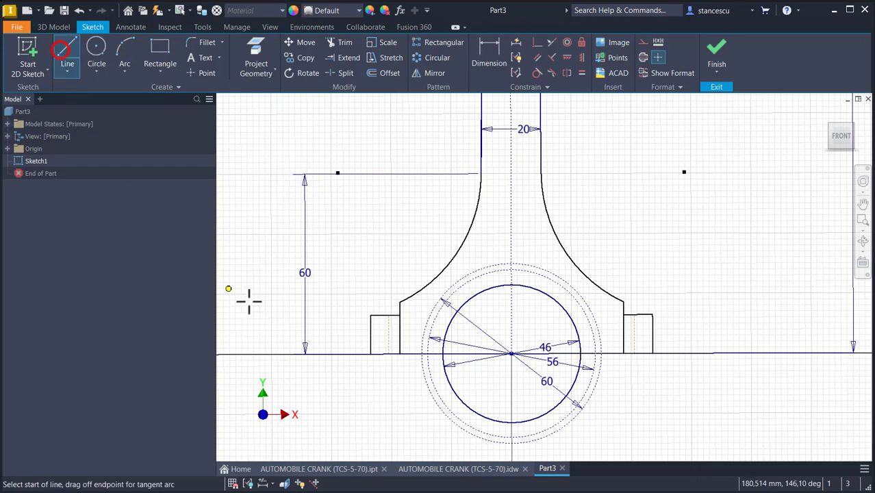
click(371, 353)
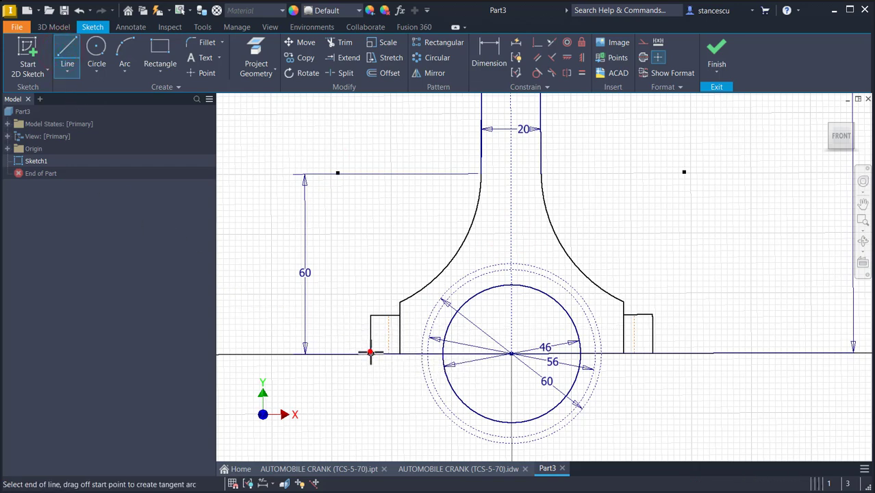
click(653, 353)
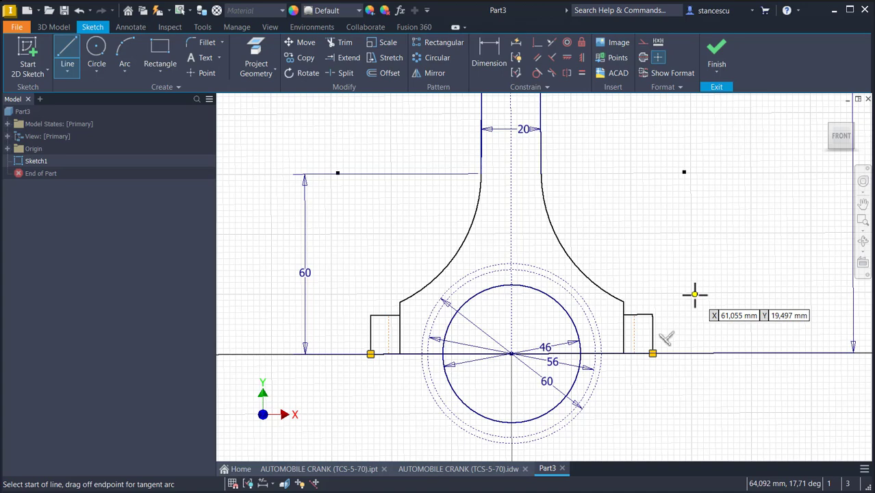
key(Escape)
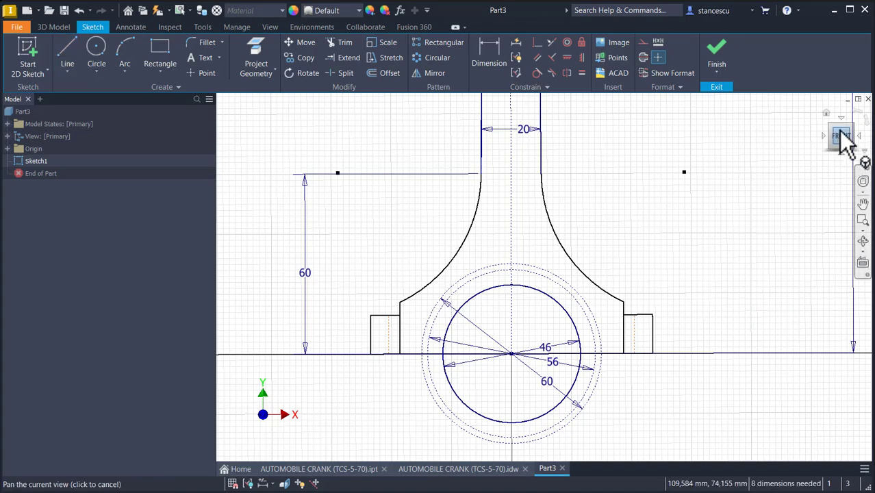
- Trim away the lower portions of the big-end circles below the horizontal axis
middle_click(789, 172)
middle_click(789, 171)
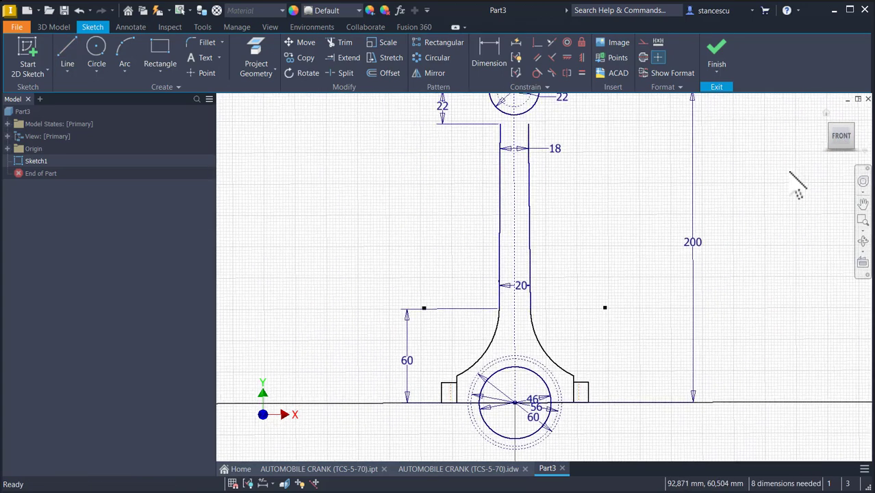
click(841, 137)
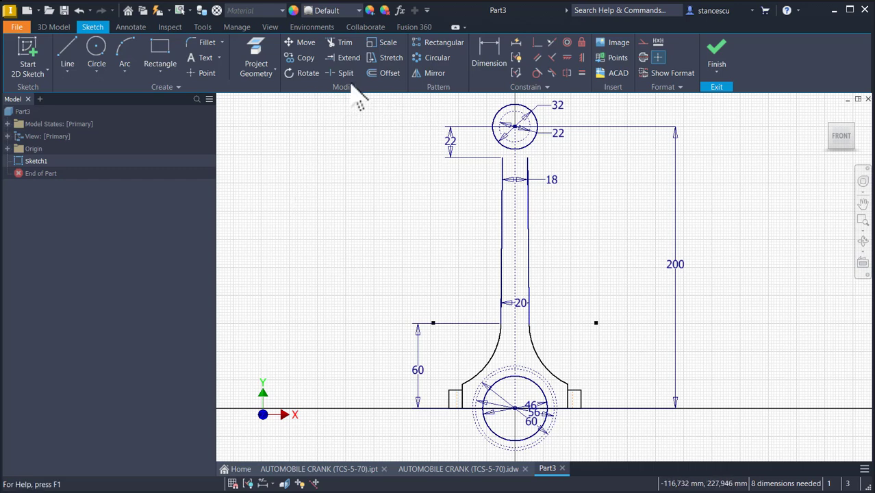
click(340, 42)
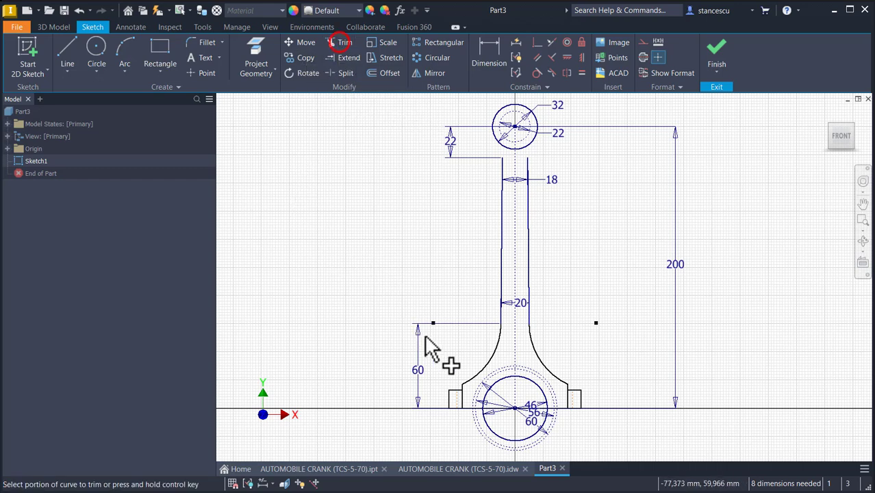
click(485, 434)
click(495, 428)
scroll(465, 448, up, 3)
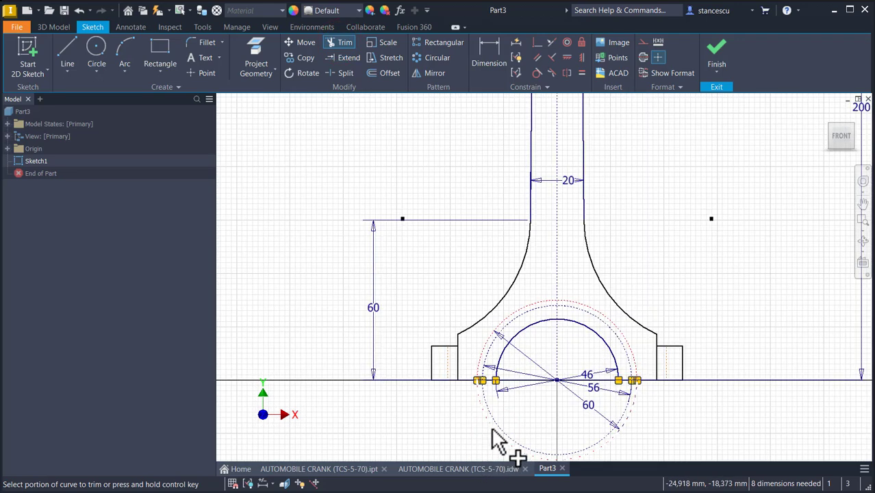
click(491, 427)
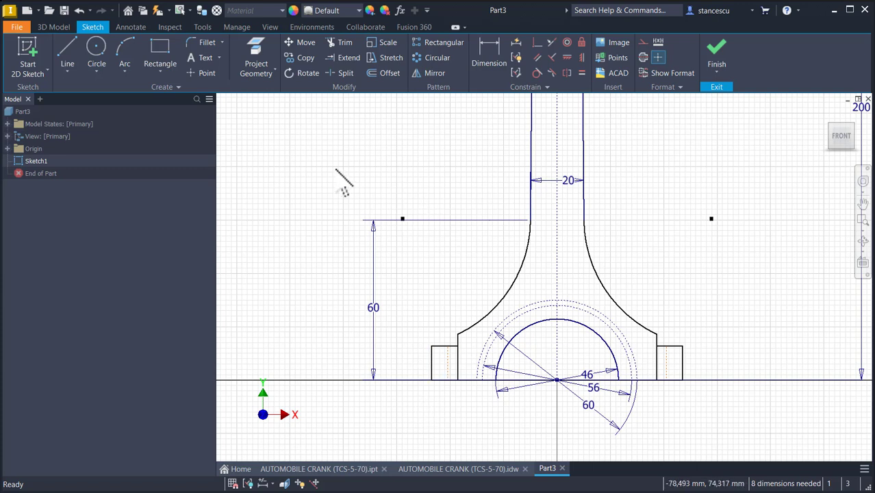
- Dimension the horizontal offset between the web's lower corner and the step line as 5 mm
click(489, 54)
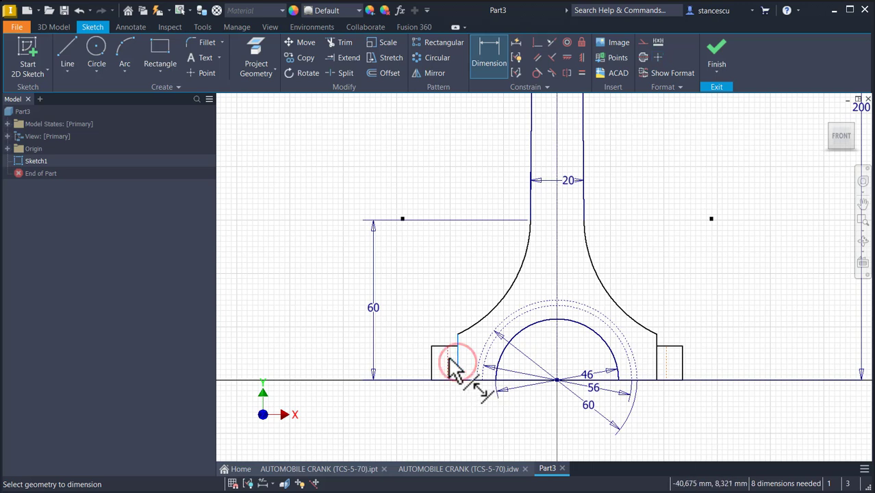
click(449, 359)
click(450, 302)
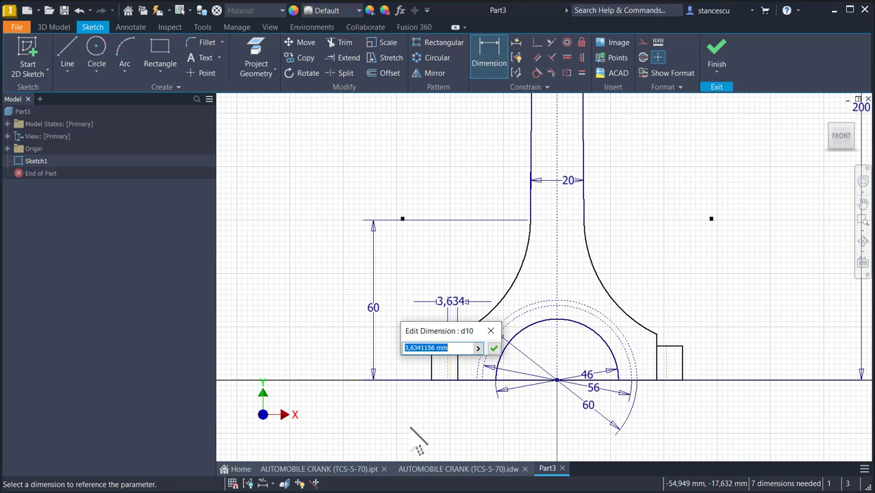
click(494, 348)
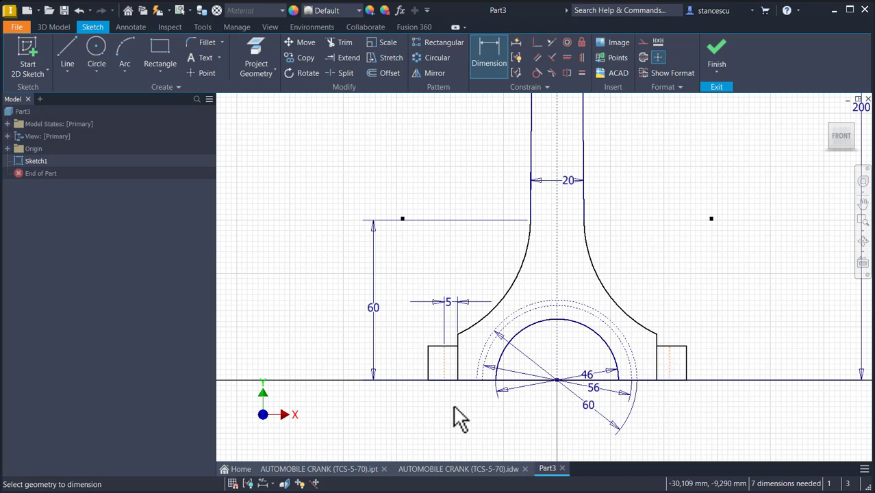
- Dimension the left step's width from its outer edge to the construction line as 9 mm
click(442, 362)
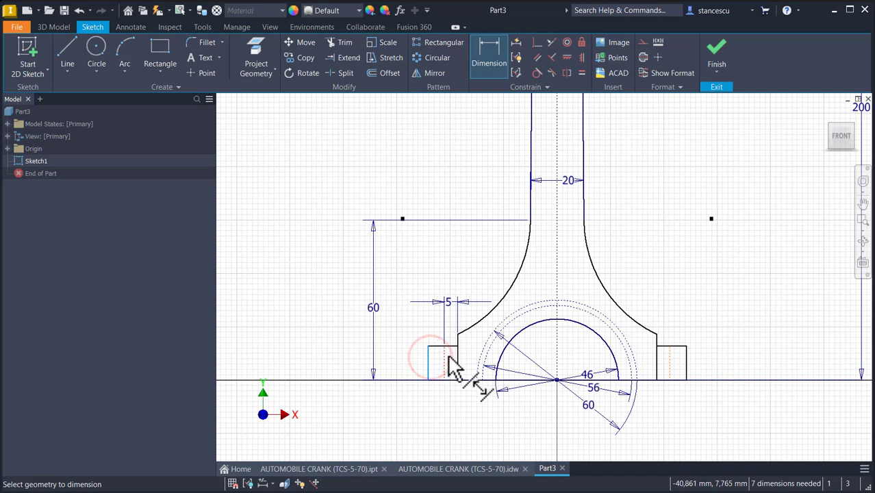
click(440, 352)
click(410, 323)
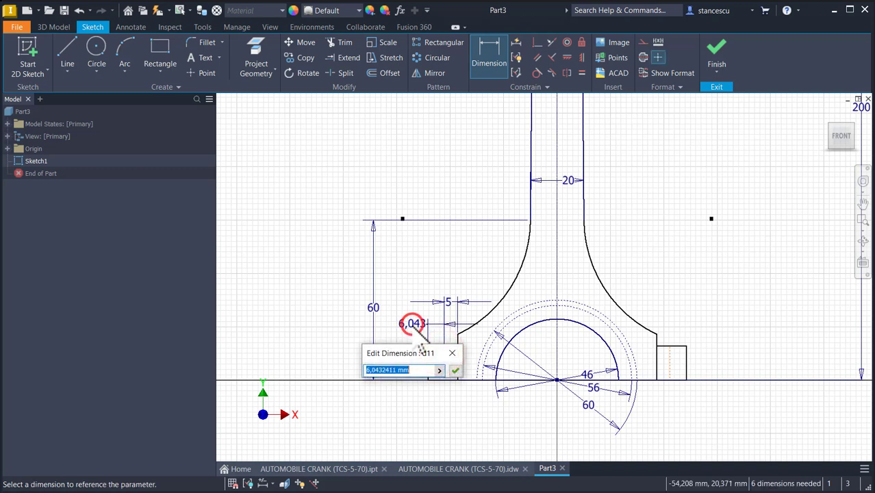
text(9)
key(Return)
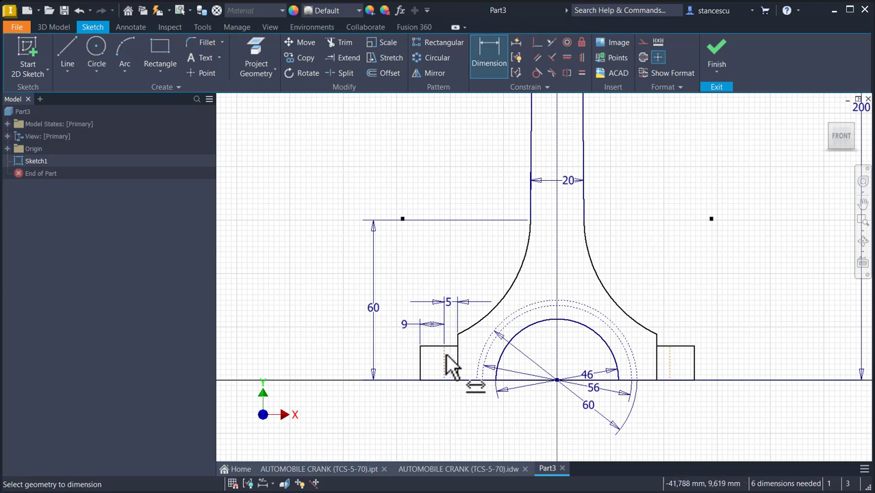
- Dimension the distance between the two vertical construction lines as 60 mm
click(671, 370)
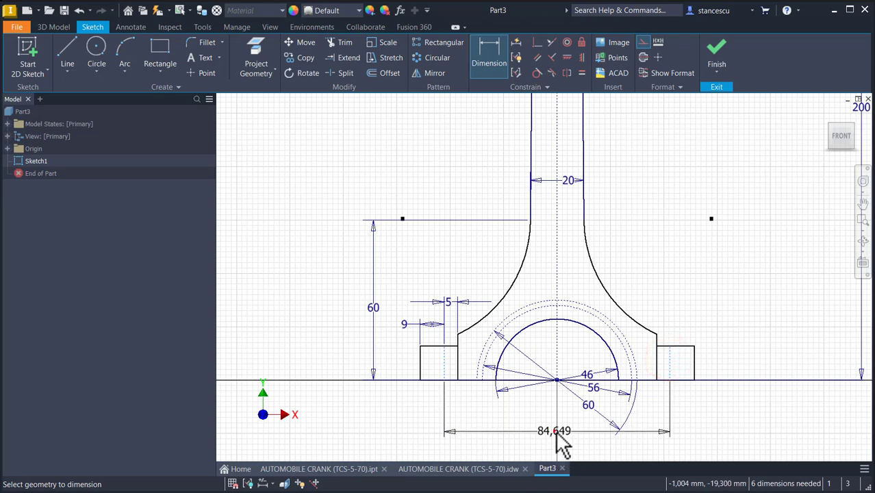
click(555, 435)
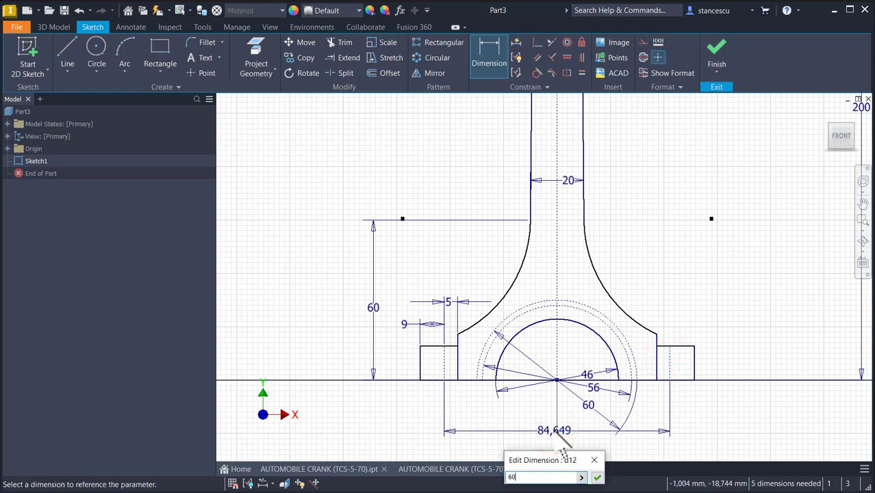
key(Return)
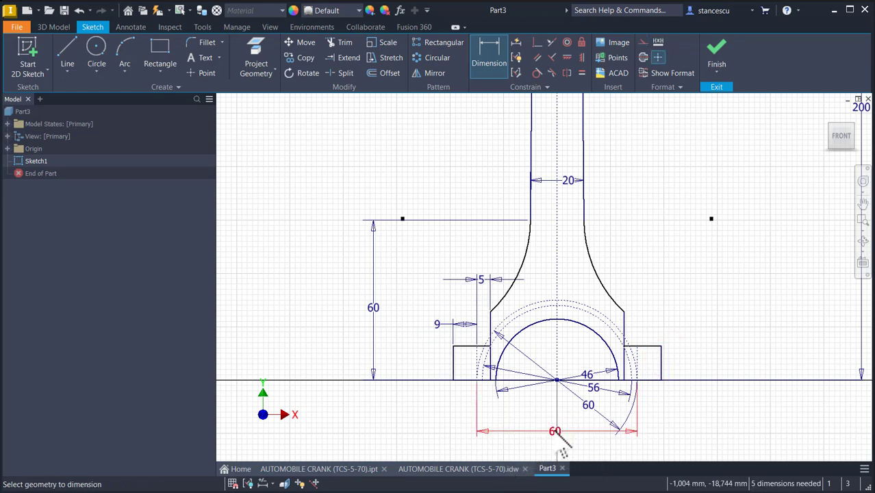
- Dimension the radius of the web's left concave arc as 60 mm
click(523, 265)
click(490, 253)
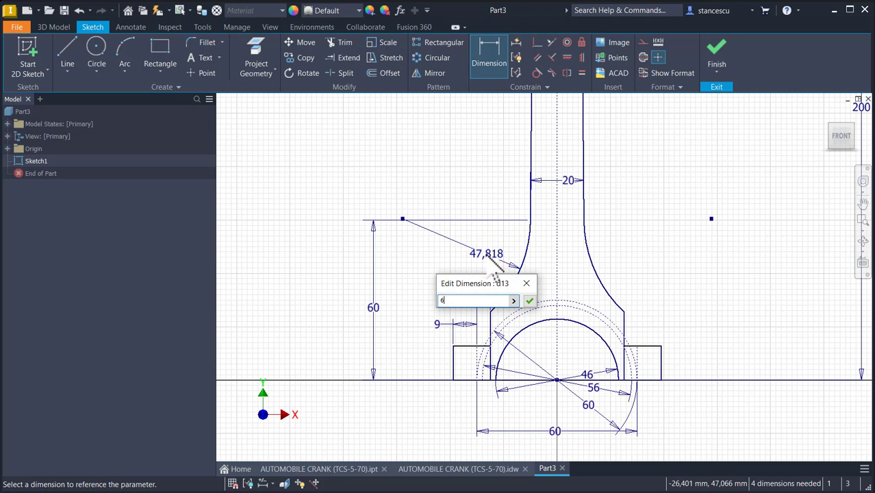
key(Return)
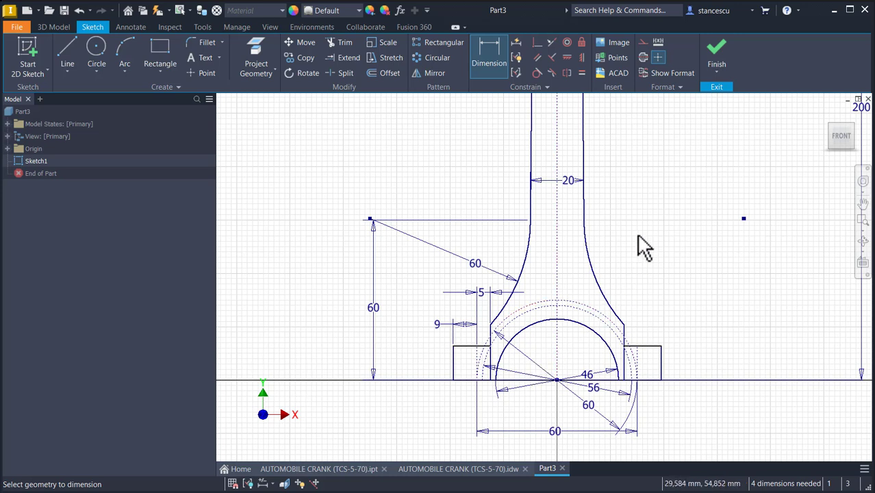
- Draw a tangent arc from the rod's upper left end up to the small-end circle
scroll(638, 247, down, 4)
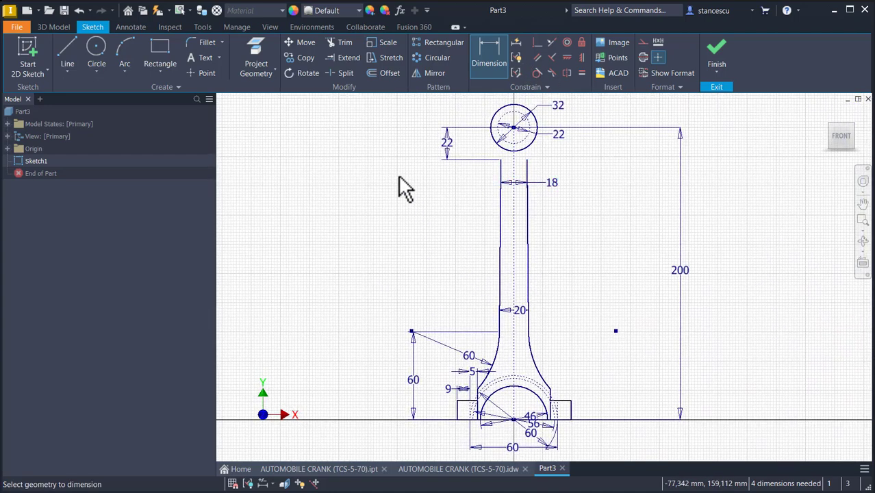
click(67, 55)
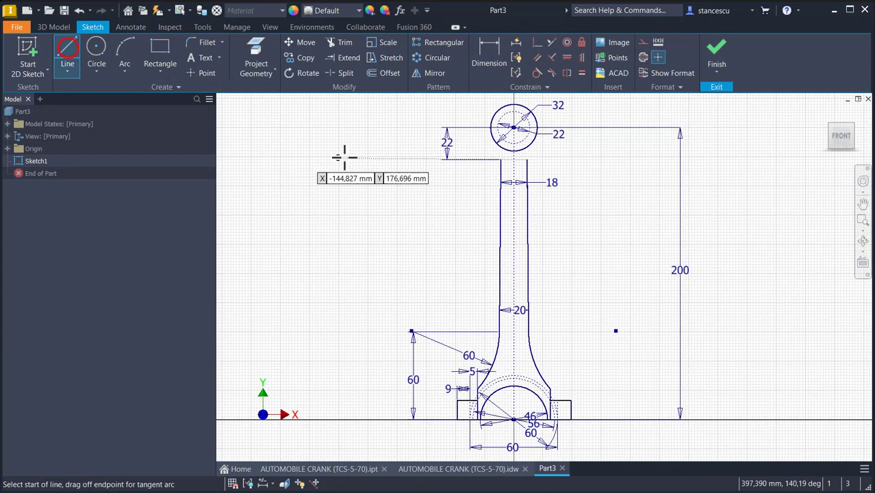
scroll(484, 150, up, 3)
middle_drag(483, 149, 482, 299)
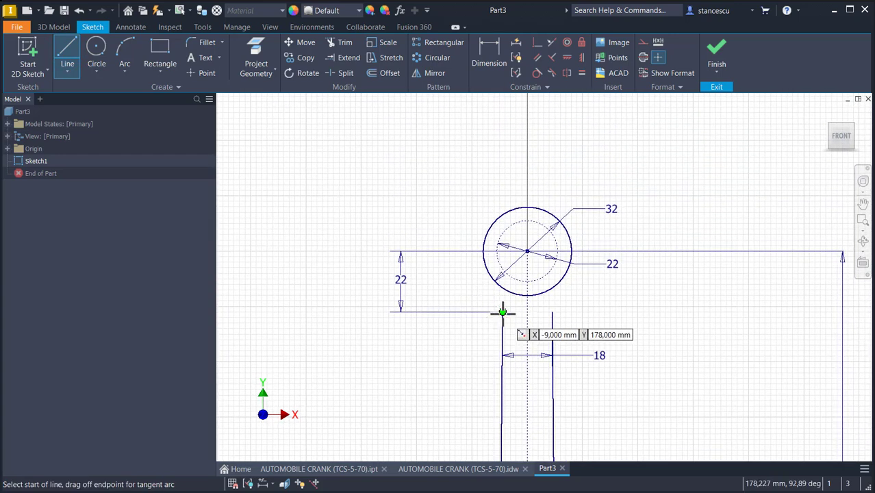
drag(503, 312, 488, 273)
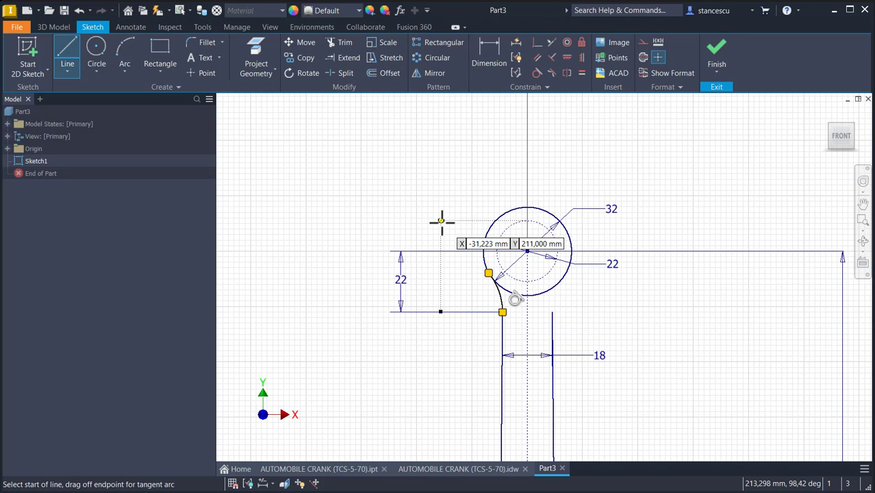
- Apply a tangent constraint between the new arc and the small-end circle
click(538, 72)
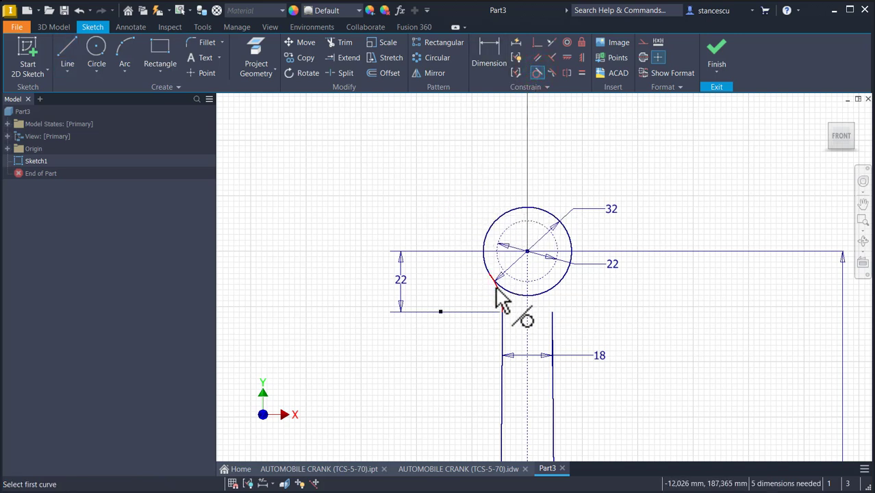
click(499, 296)
click(486, 263)
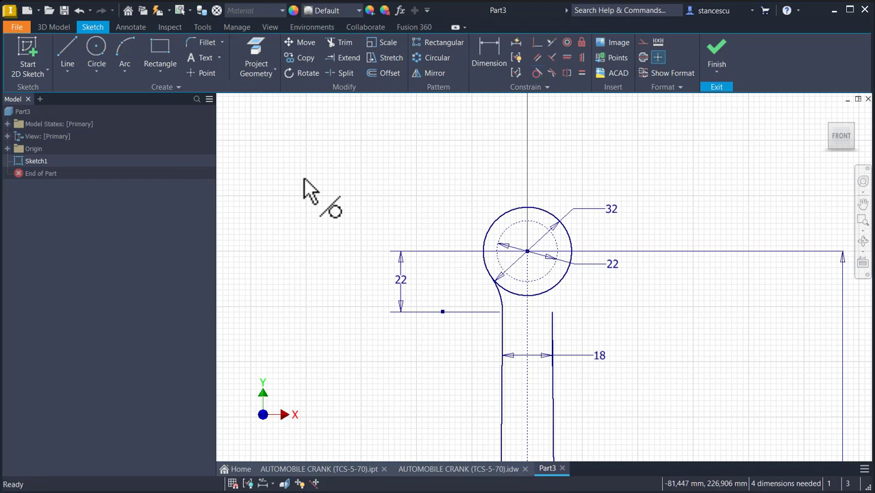
key(Escape)
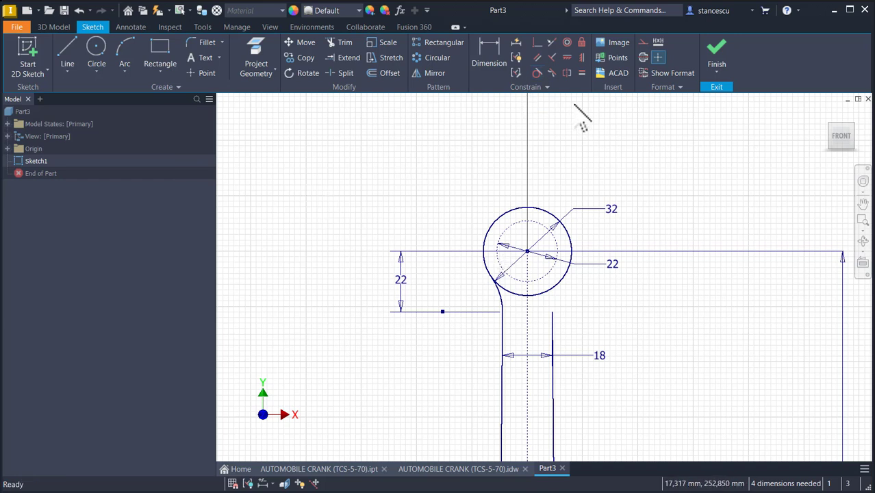
- Mirror the tangent arc about the vertical centerline
click(430, 72)
click(499, 293)
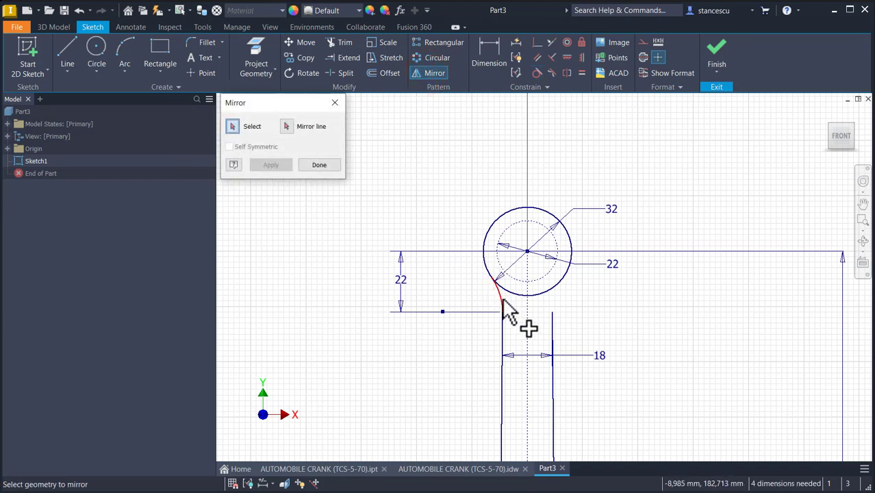
click(283, 127)
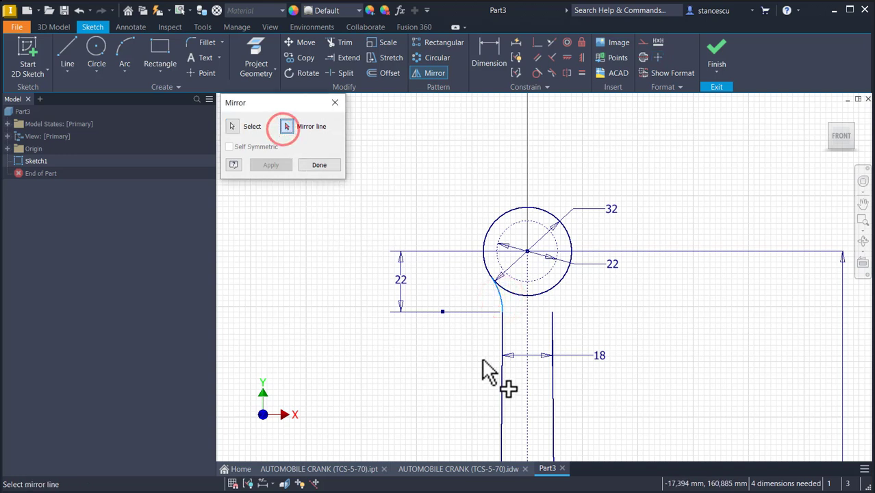
click(528, 401)
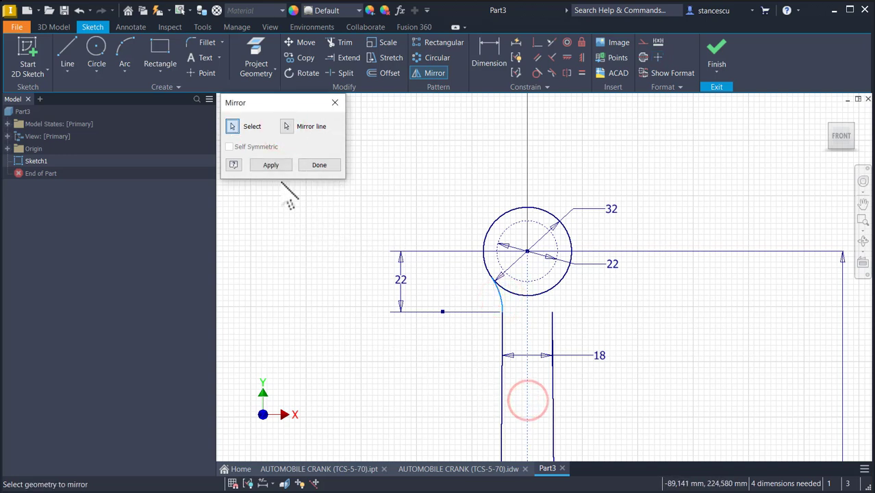
click(272, 165)
click(333, 165)
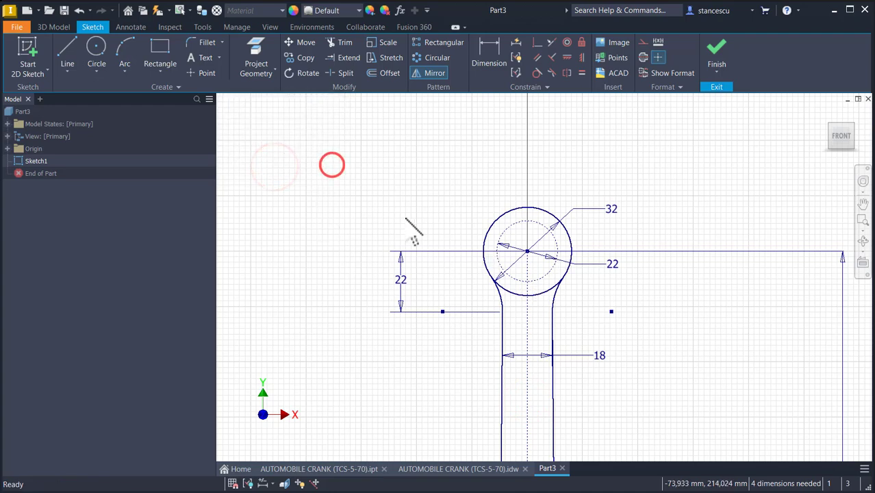
- Dimension the left step's height above the base line as 18 mm
middle_click(645, 312)
middle_click(646, 312)
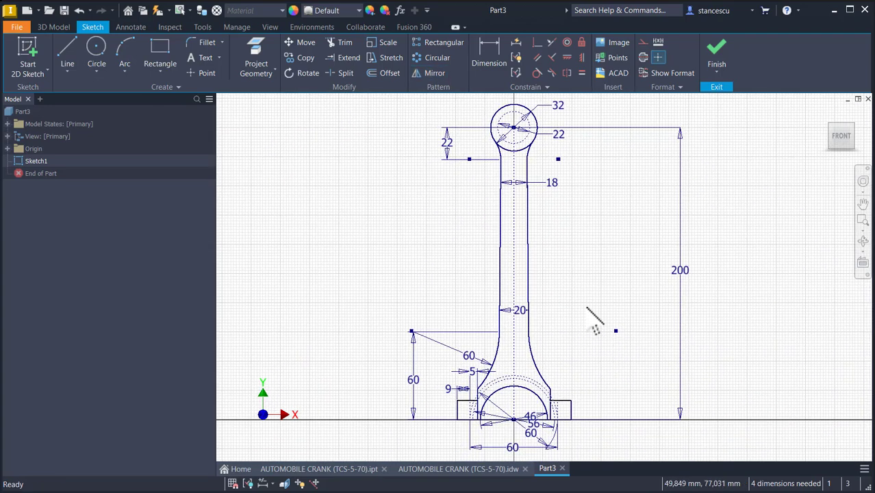
click(492, 60)
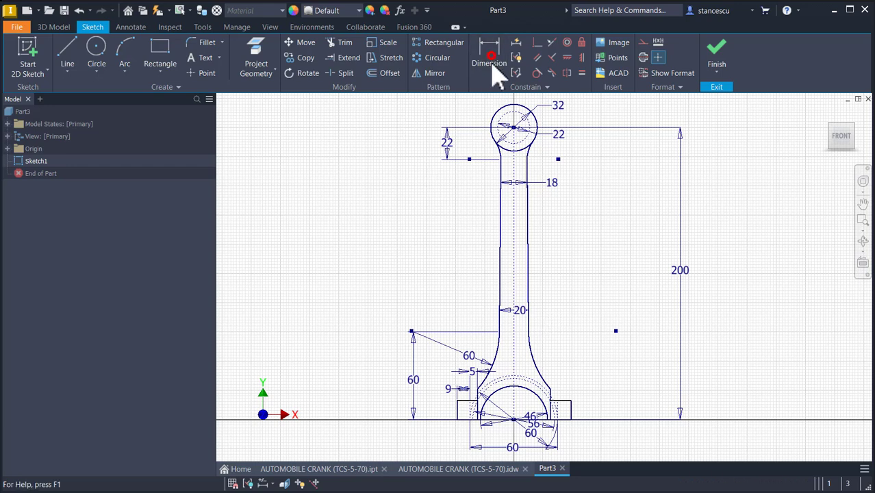
scroll(459, 405, up, 10)
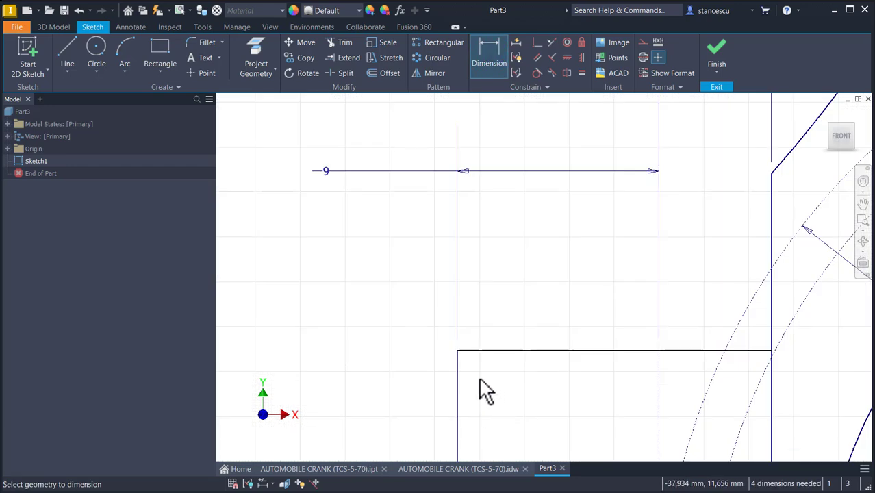
scroll(488, 393, down, 5)
middle_drag(485, 401, 485, 340)
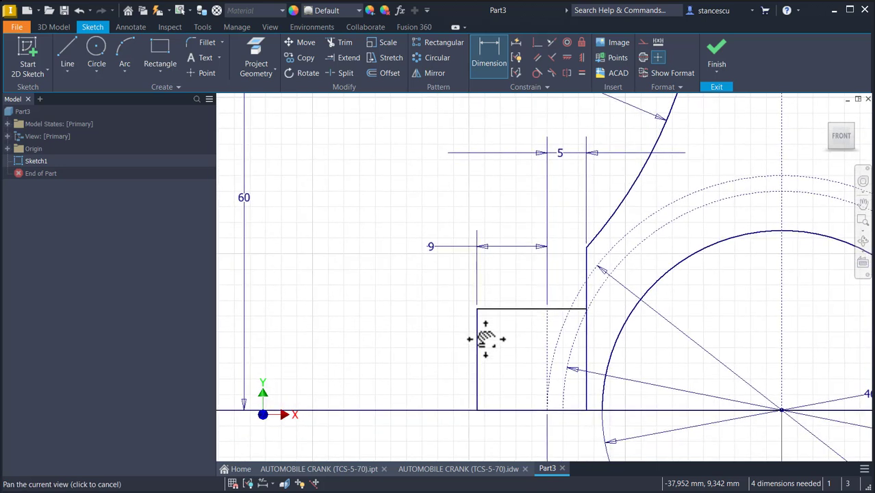
click(480, 342)
click(402, 360)
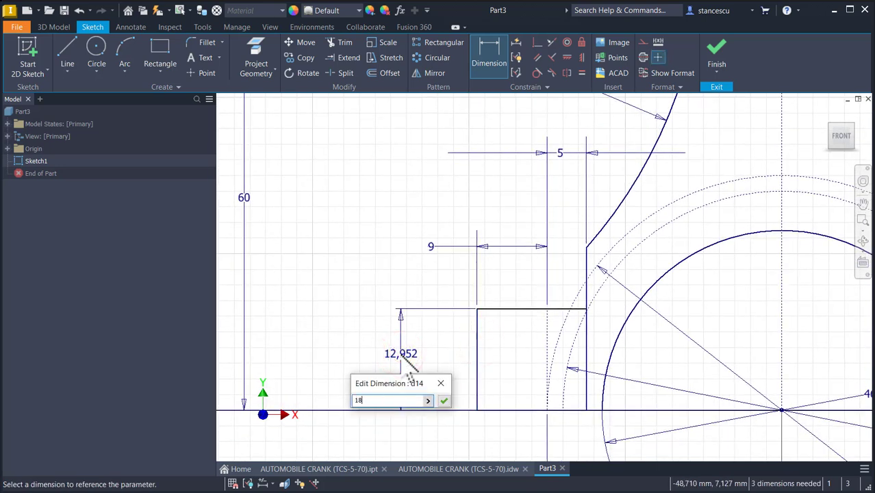
key(Return)
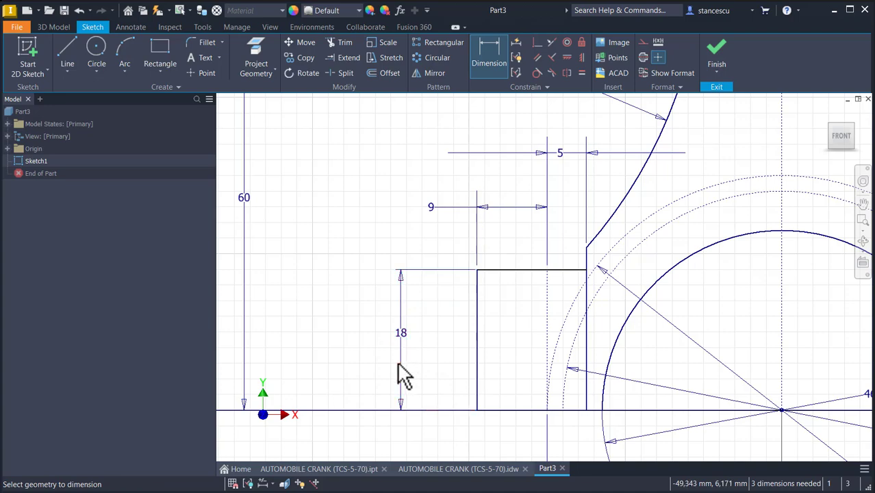
middle_click(398, 360)
middle_click(397, 361)
key(Escape)
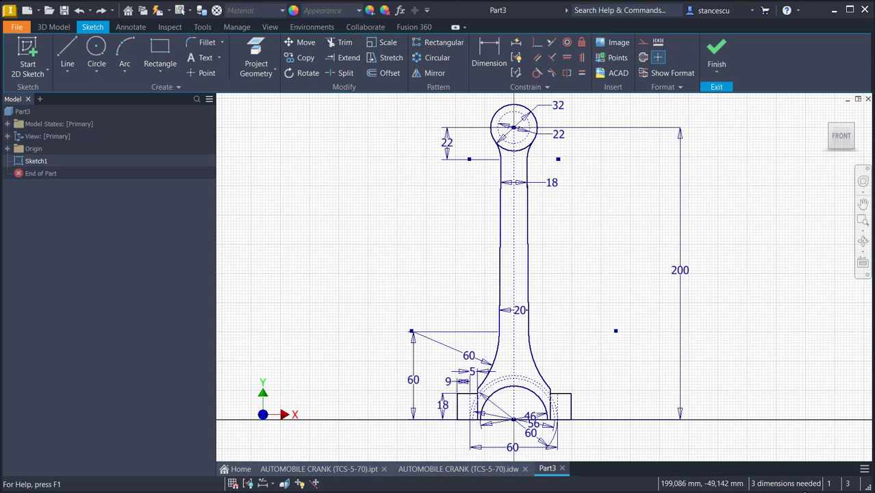
scroll(481, 424, up, 3)
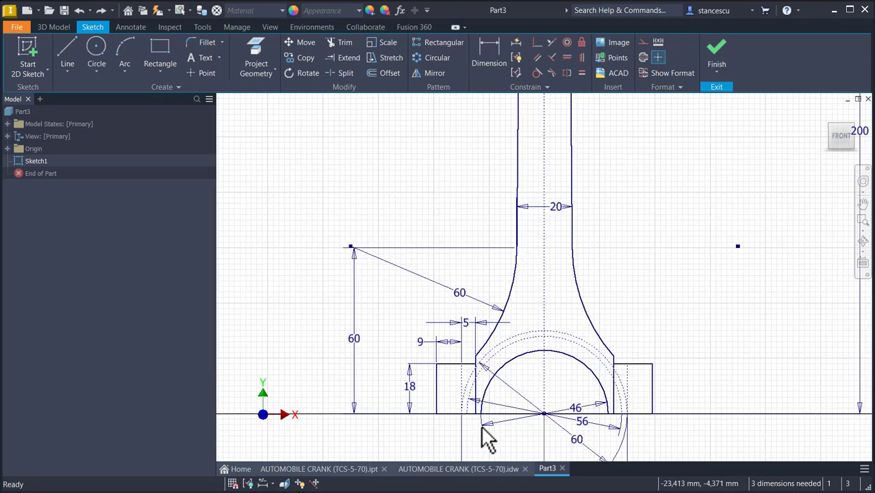
- Constrain the base line under the side steps coincident with the big-end circle's centre point
scroll(483, 428, up, 3)
click(526, 411)
click(539, 403)
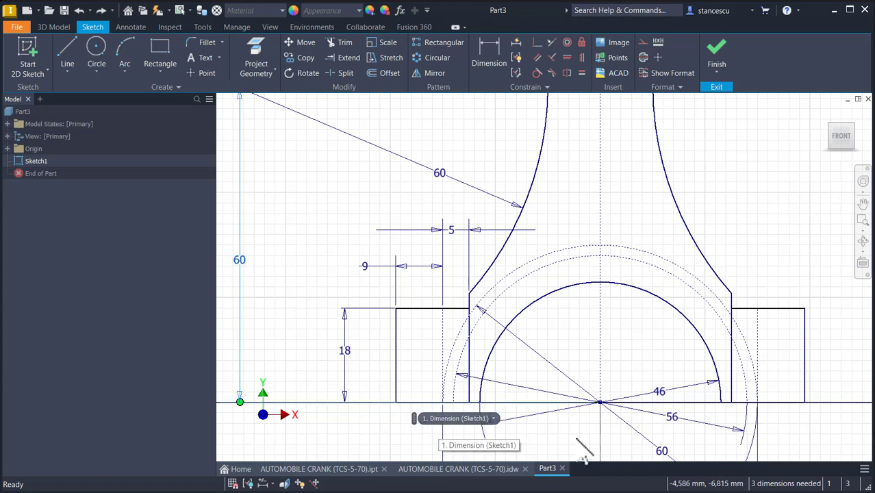
click(492, 418)
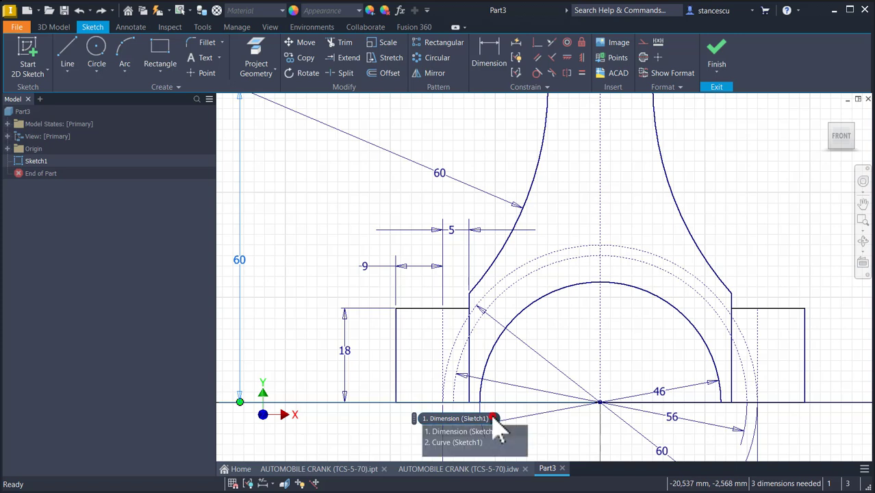
click(456, 441)
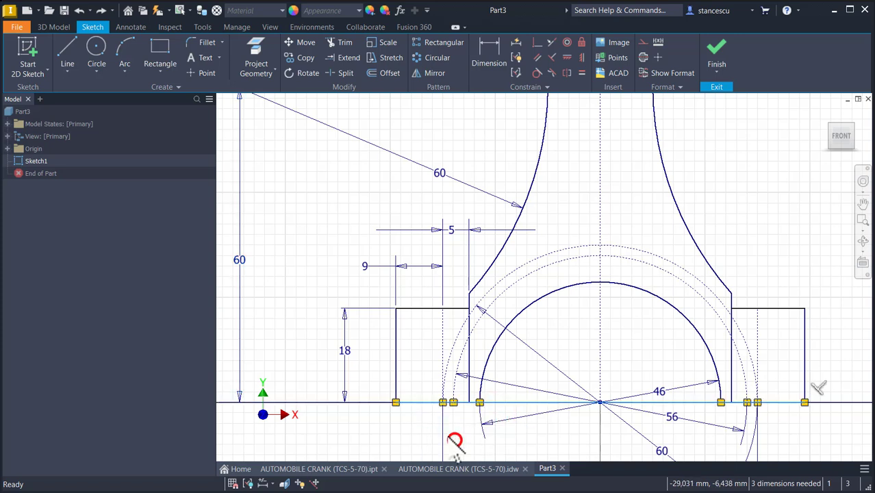
click(499, 404)
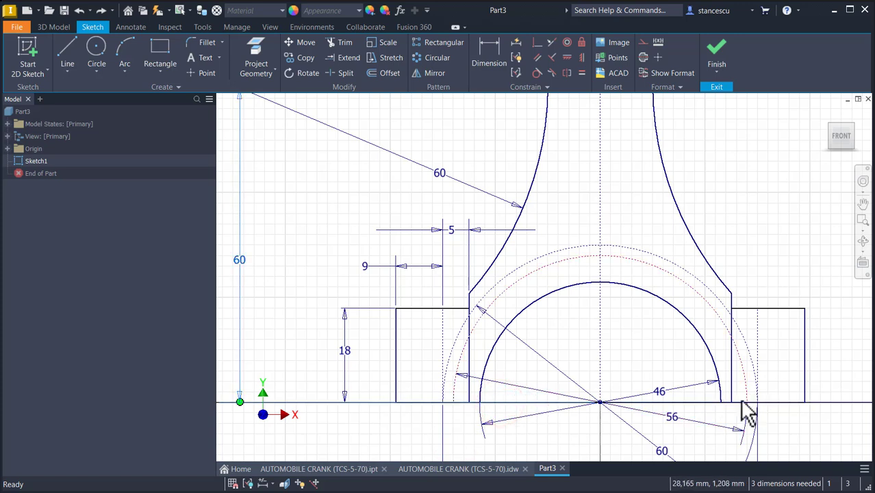
click(487, 402)
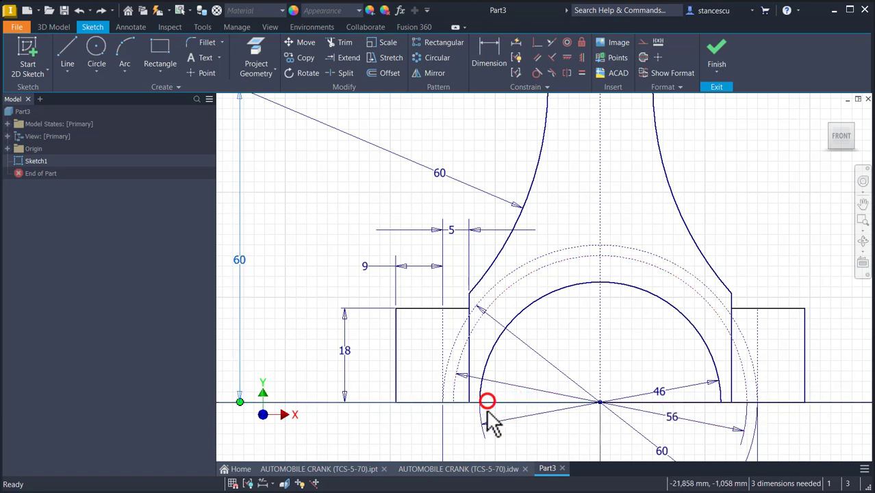
click(470, 402)
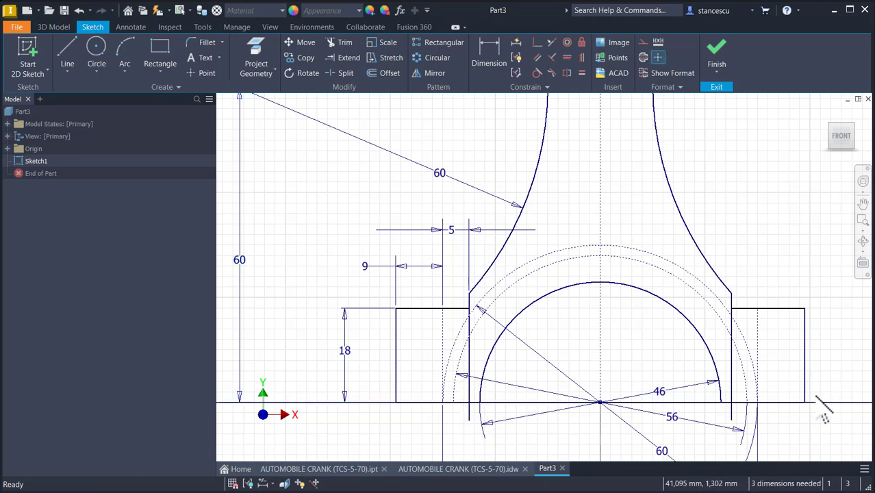
drag(805, 403, 804, 424)
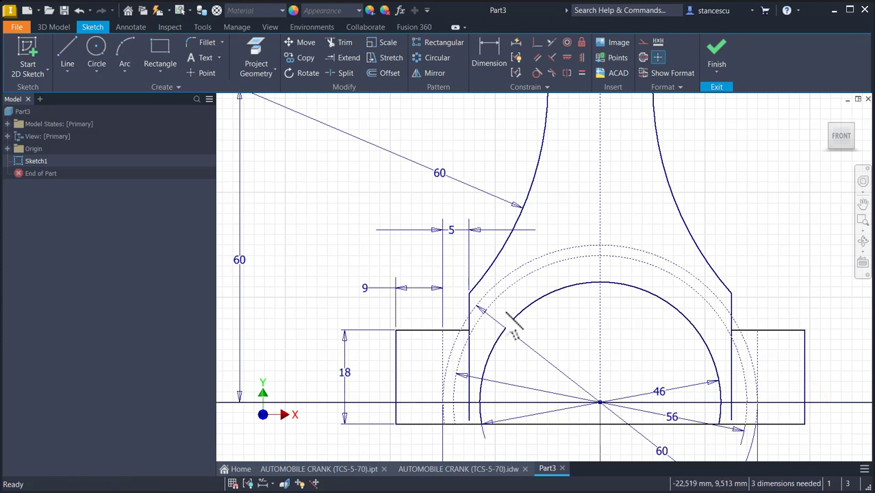
click(537, 43)
click(549, 424)
click(599, 402)
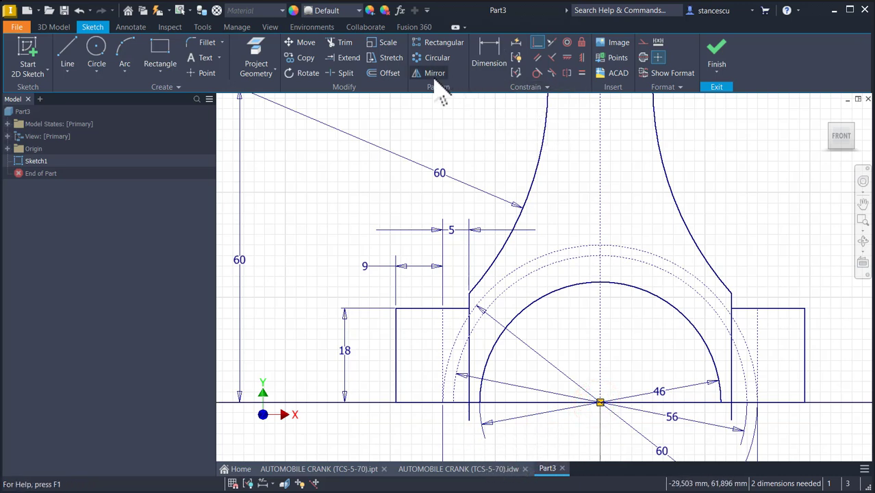
- Trim away the web's vertical line segments that extend below the base line on both sides
click(343, 43)
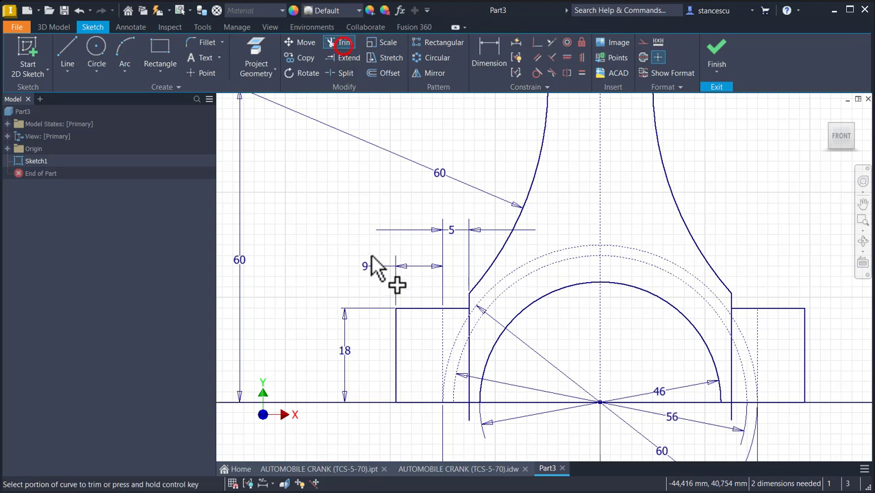
click(469, 418)
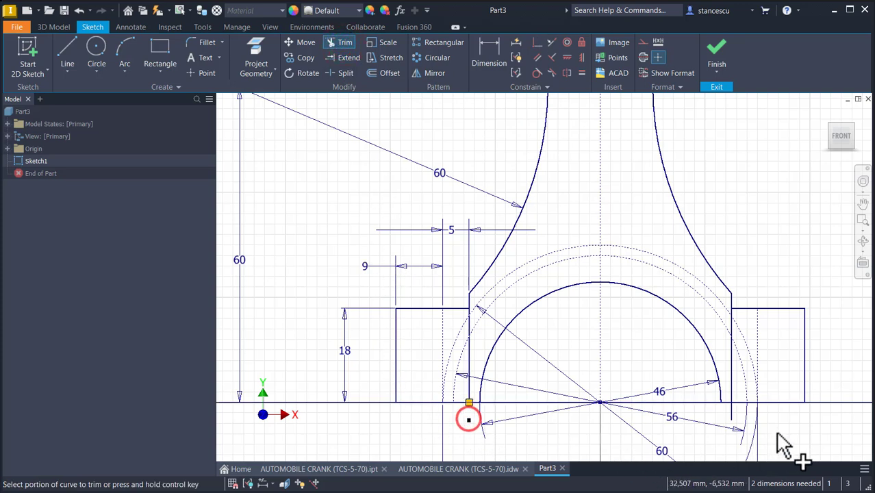
click(729, 417)
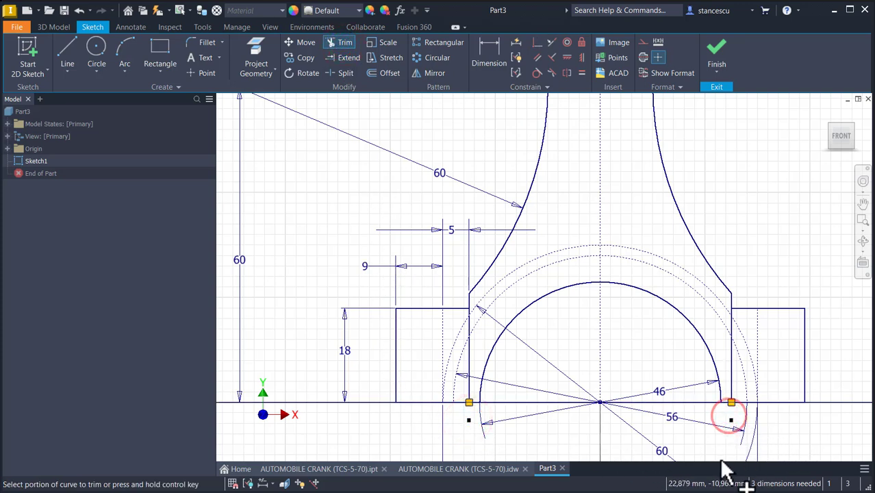
key(Escape)
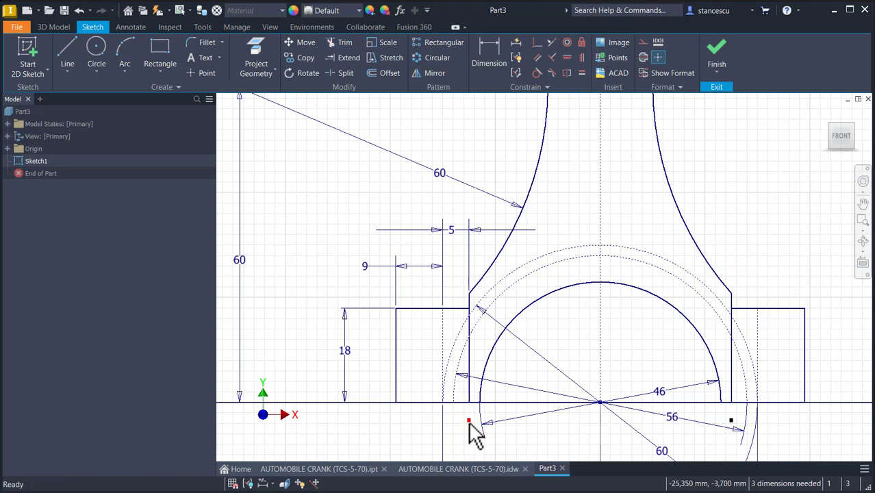
- Delete the two leftover endpoints below the base line
click(468, 419)
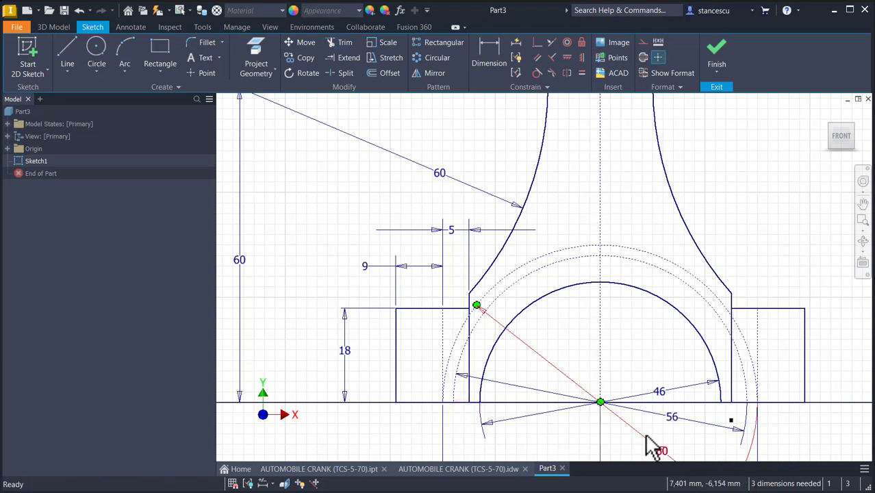
click(730, 420)
key(Delete)
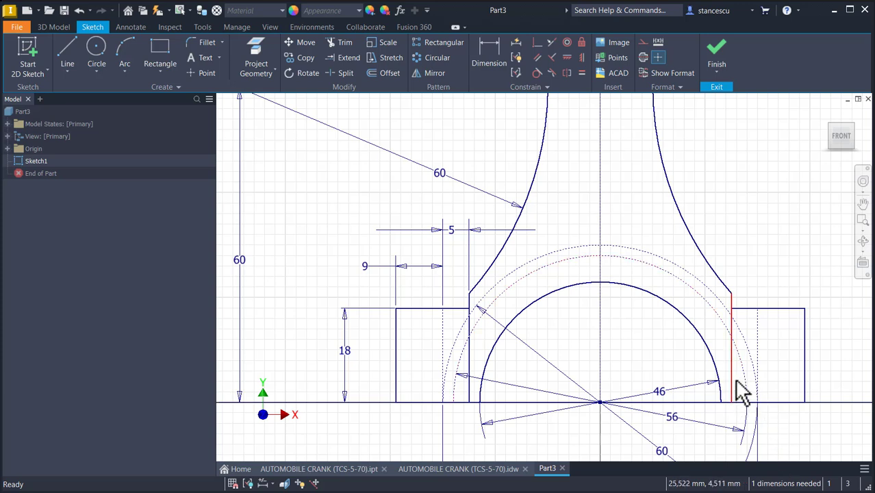
- Drag the right web line, step corner and construction circle to check which geometry is still unconstrained
drag(734, 378, 739, 393)
click(788, 367)
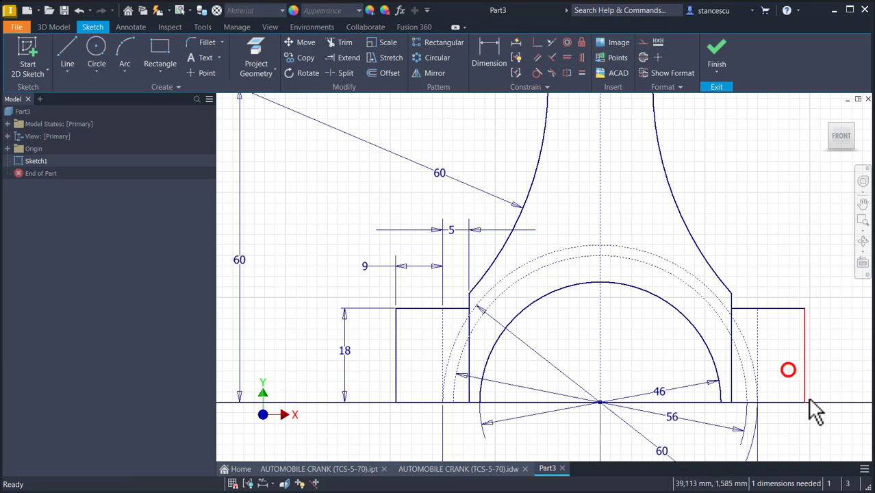
mouse_move(807, 403)
mouse_down()
mouse_move(806, 421)
mouse_move(807, 405)
mouse_up()
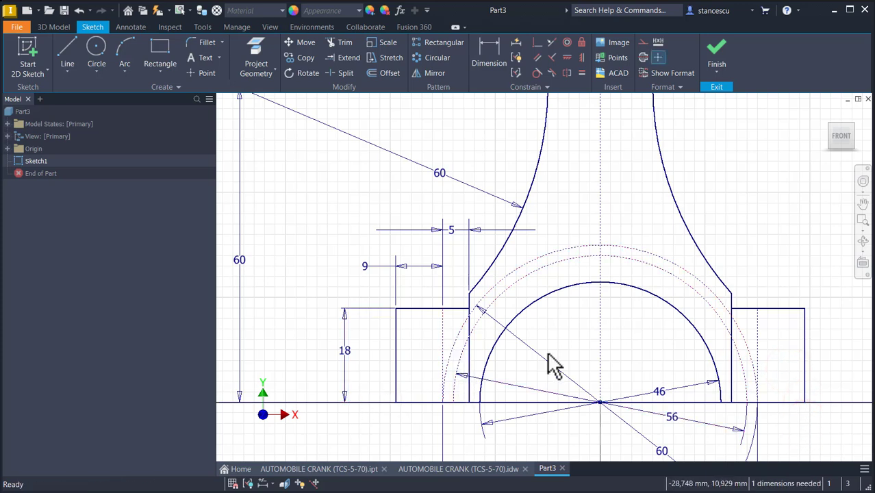
drag(757, 343, 769, 432)
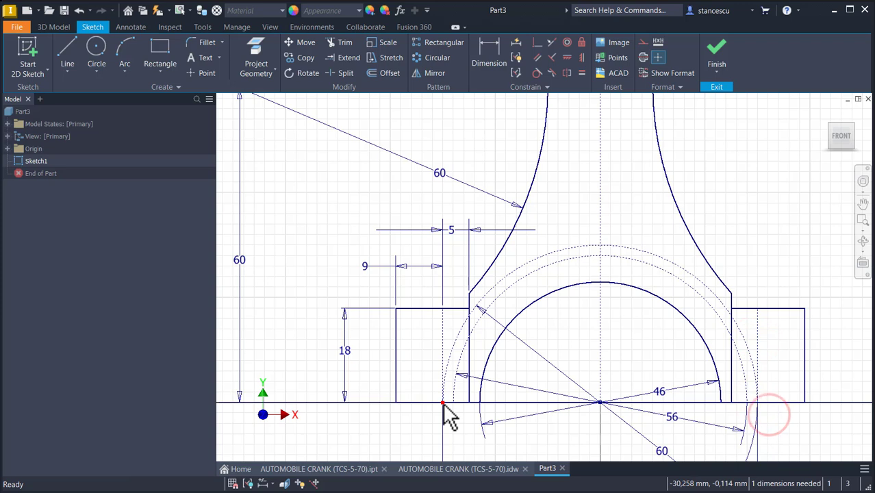
click(715, 229)
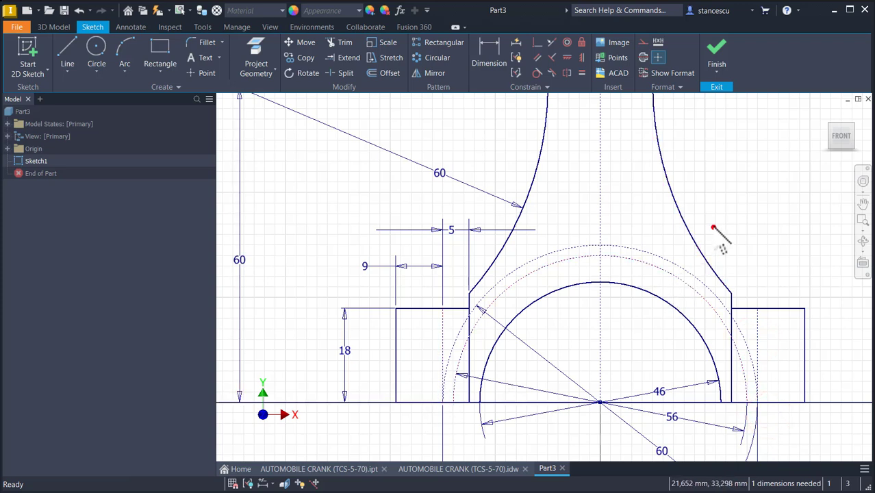
click(517, 44)
click(268, 182)
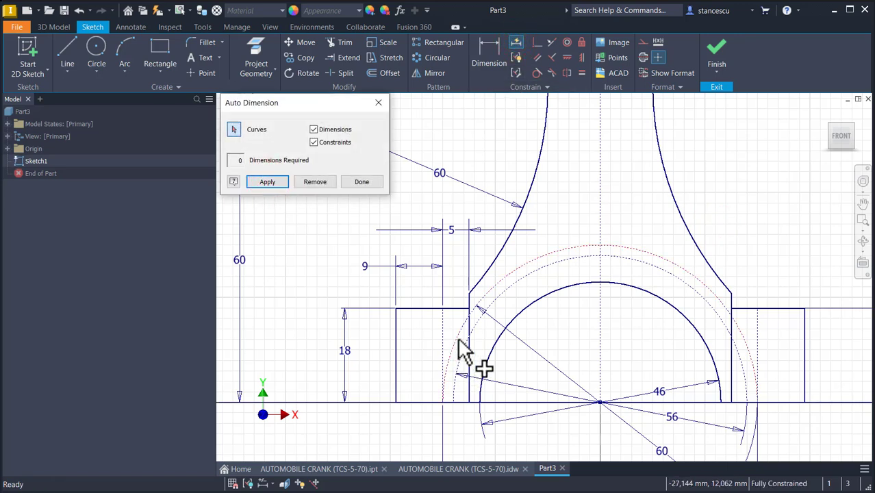
middle_click(778, 272)
middle_click(779, 272)
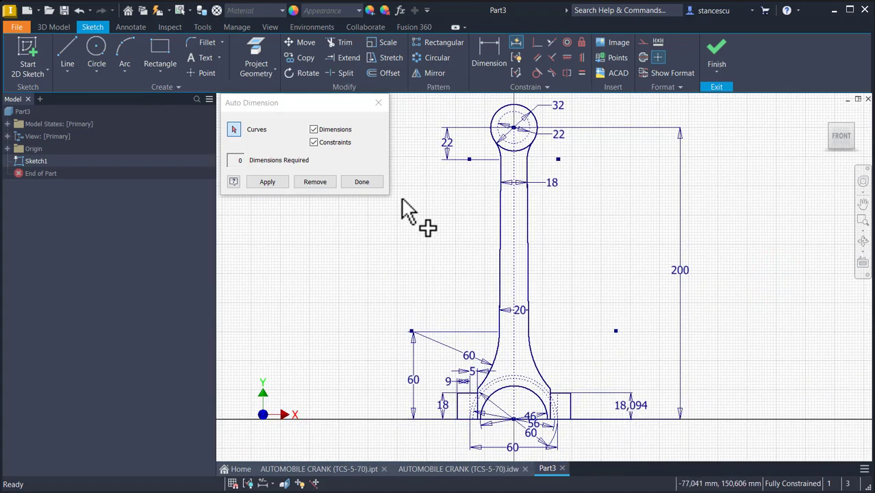
click(315, 182)
click(359, 181)
- Make the right vertical construction line's lower endpoint coincident with the base line
scroll(576, 404, down, 3)
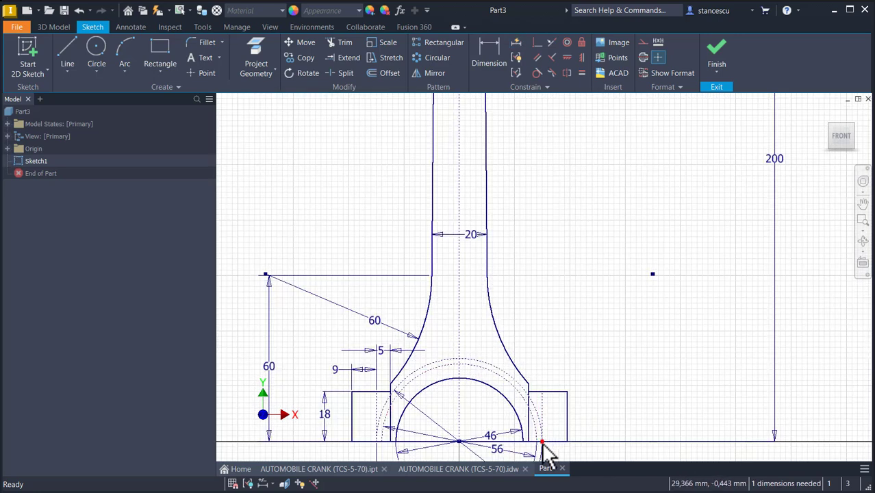
mouse_move(586, 417)
middle_down()
mouse_move(614, 343)
mouse_move(584, 371)
middle_up()
scroll(589, 393, down, 5)
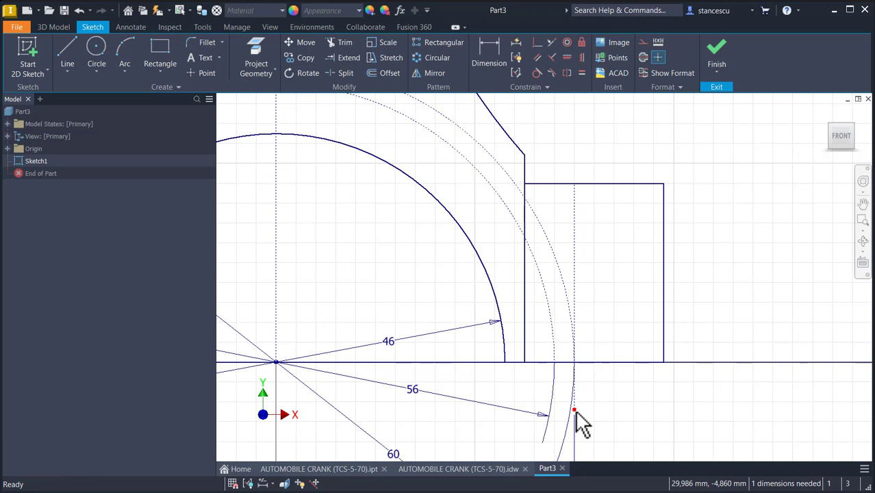
click(538, 44)
click(573, 407)
click(613, 364)
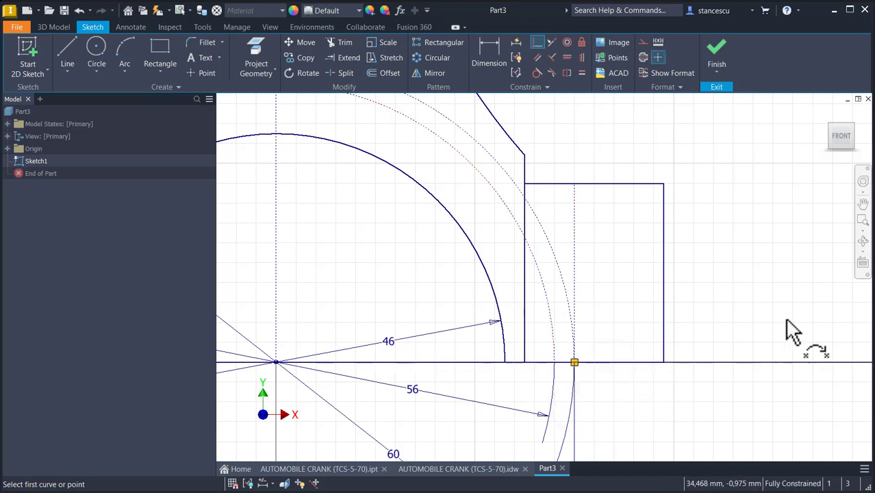
- Draw a circle of radius 6 mm centred on the vertical centerline just below the small-end circle
middle_click(738, 268)
middle_click(738, 268)
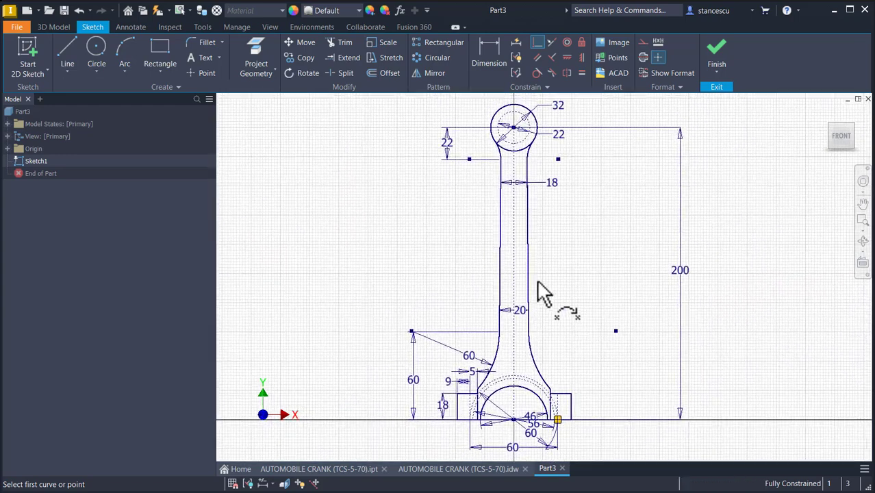
key(Escape)
scroll(517, 178, down, 3)
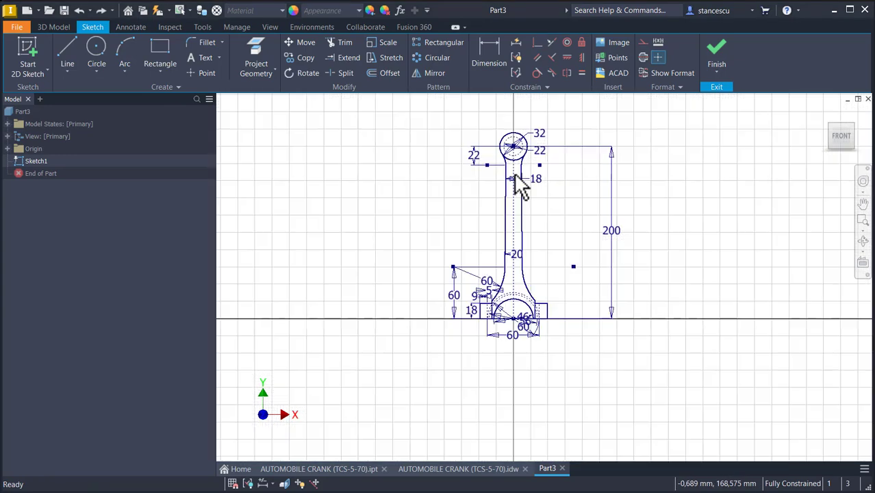
scroll(520, 185, up, 10)
middle_drag(516, 179, 507, 313)
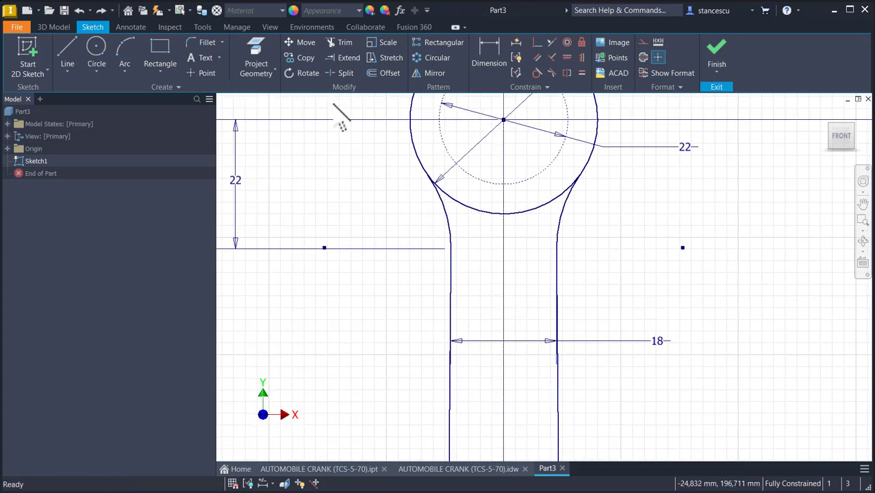
click(96, 48)
click(503, 287)
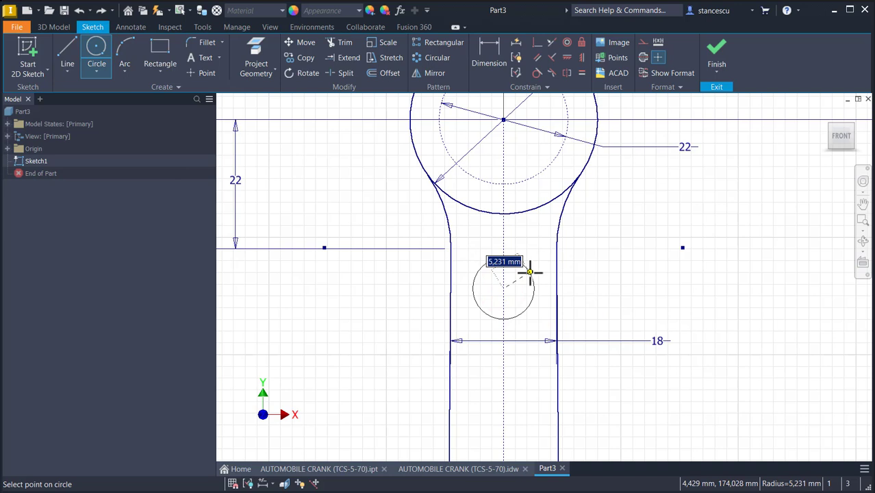
text(6)
key(Return)
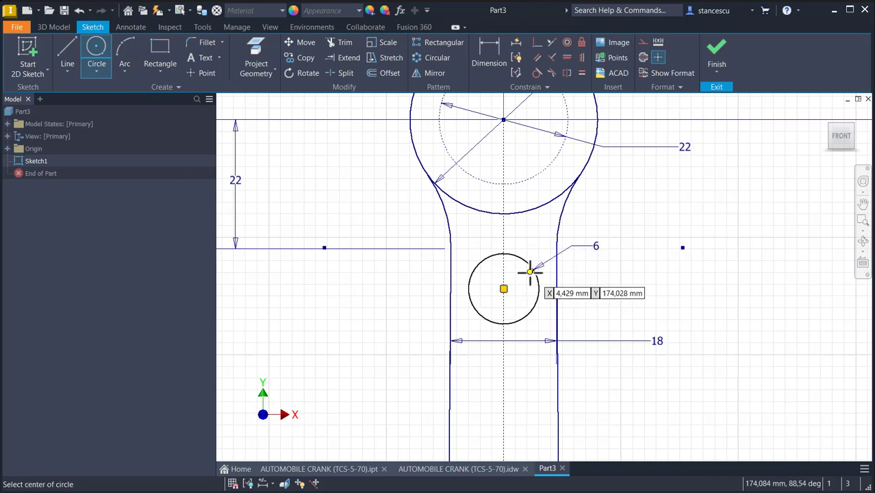
- Apply a tangent constraint between the new 6 mm circle and the small-end circle
click(537, 72)
click(493, 255)
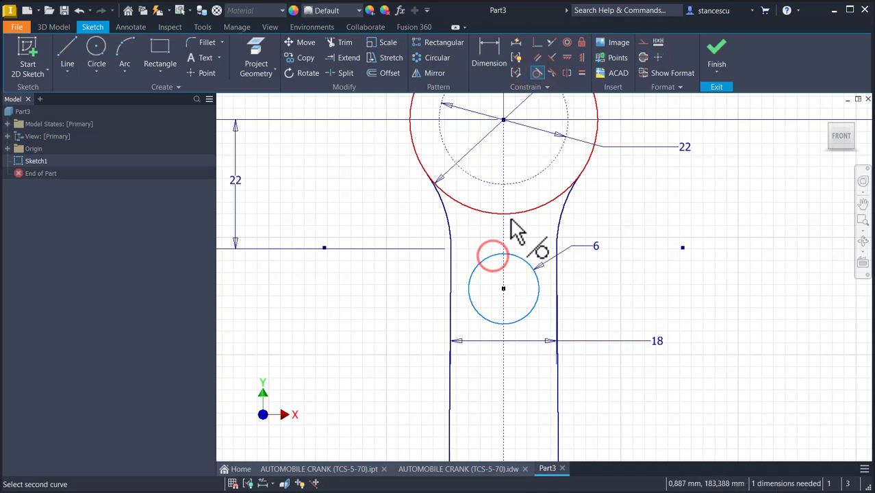
click(511, 219)
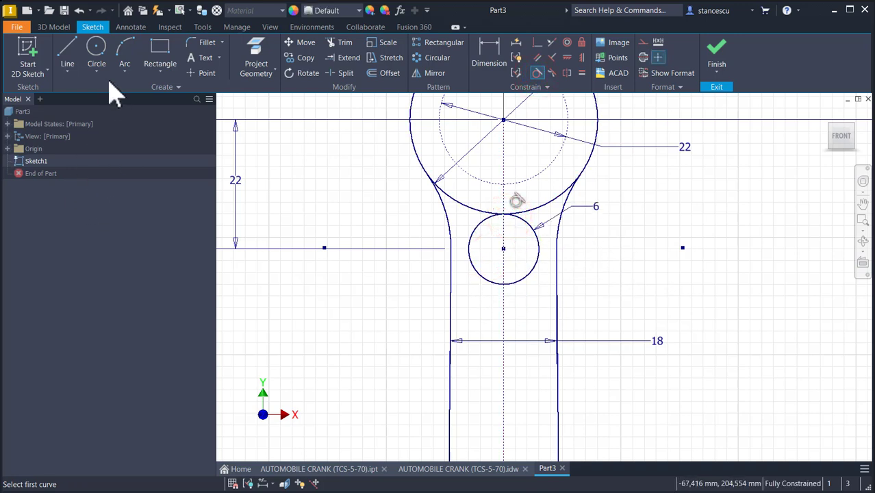
- Draw vertical tangent lines about 28 mm long down from both sides of the 6 mm circle
click(80, 52)
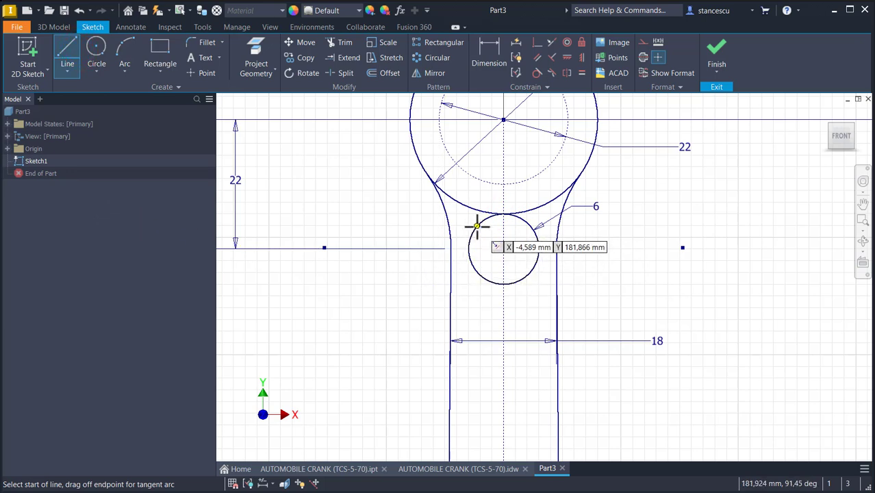
drag(477, 226, 468, 416)
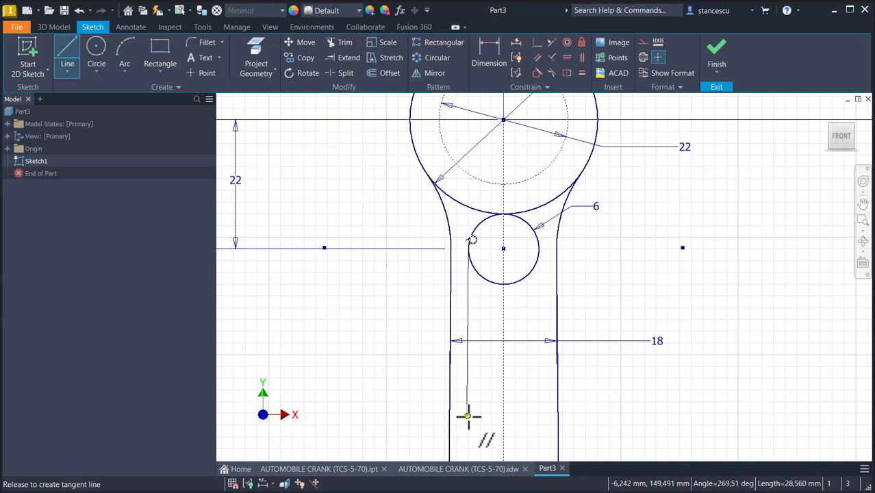
drag(469, 416, 468, 415)
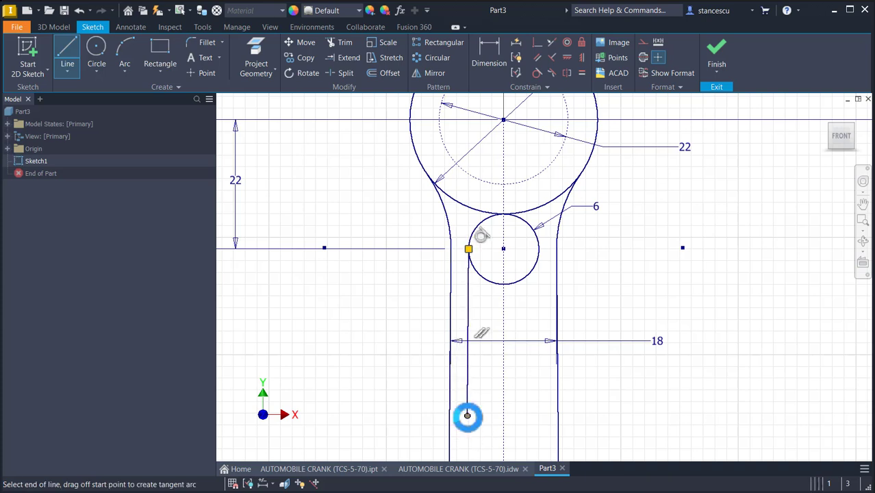
right_click(546, 316)
click(528, 365)
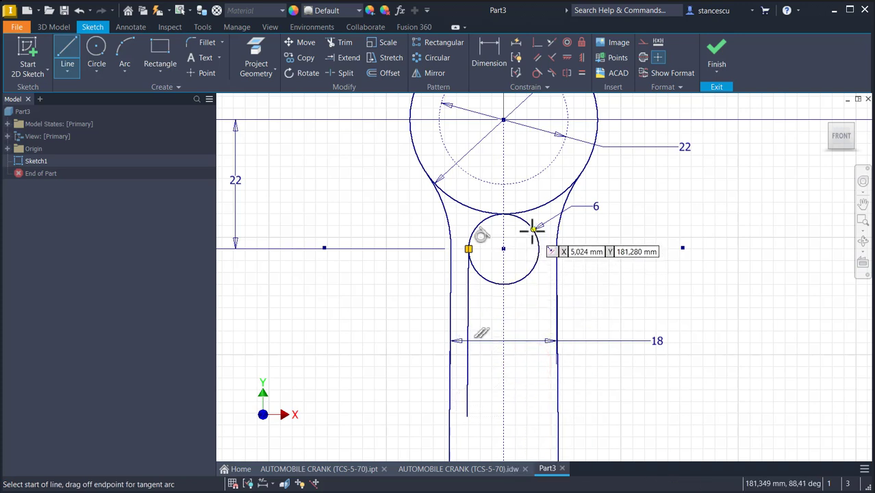
drag(533, 230, 539, 415)
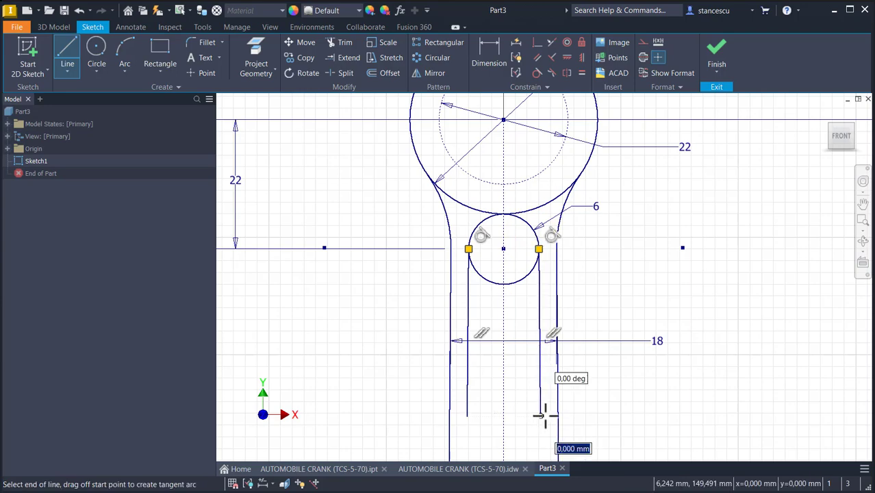
- Delete the right vertical tangent line below the 6 mm circle
scroll(579, 404, up, 7)
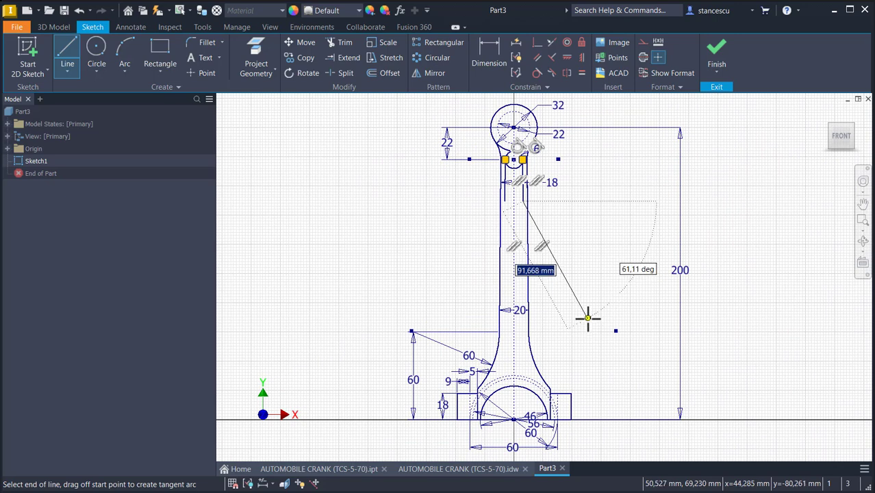
key(Escape)
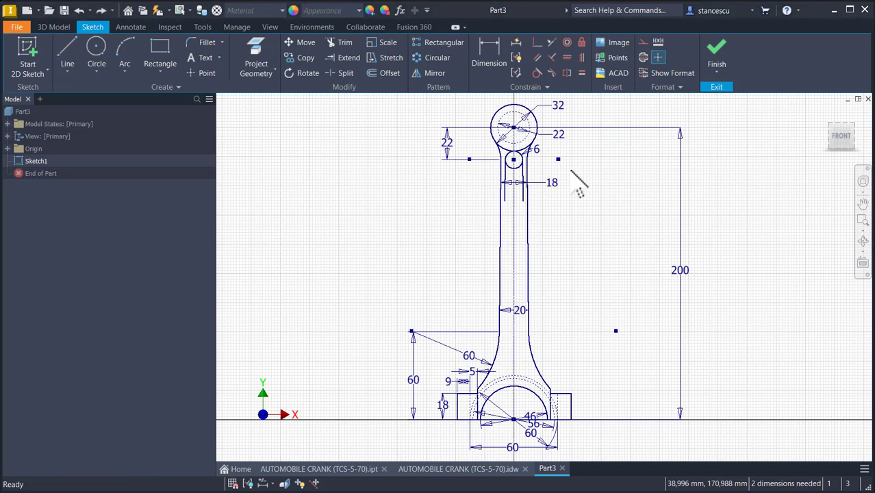
click(524, 193)
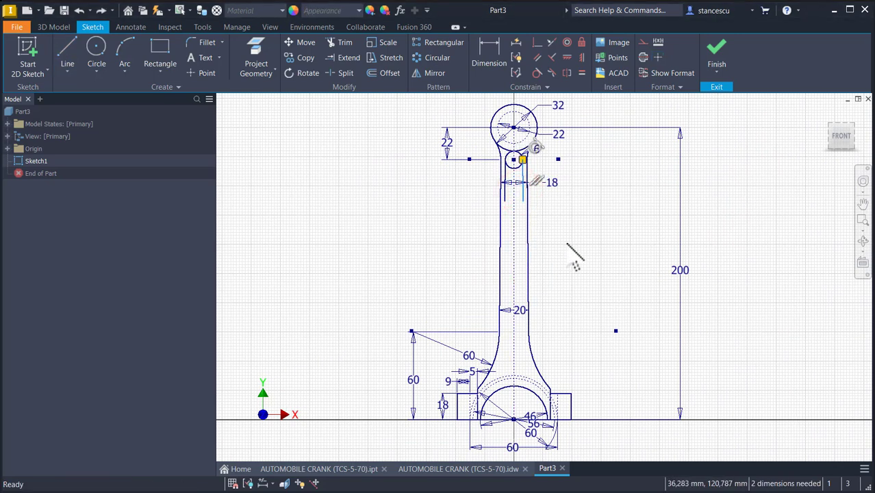
key(Delete)
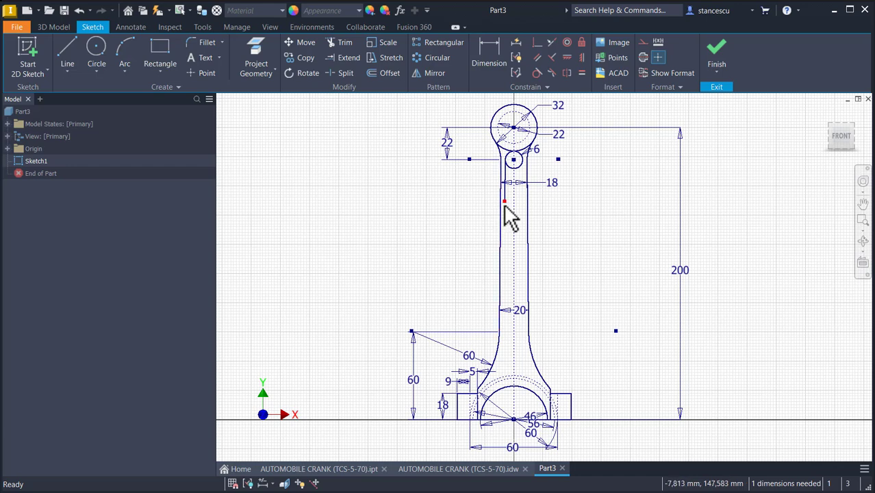
- Extend the left inner line downward and draw a tangent arc from its end toward the big-end dashed circle
drag(505, 203, 511, 335)
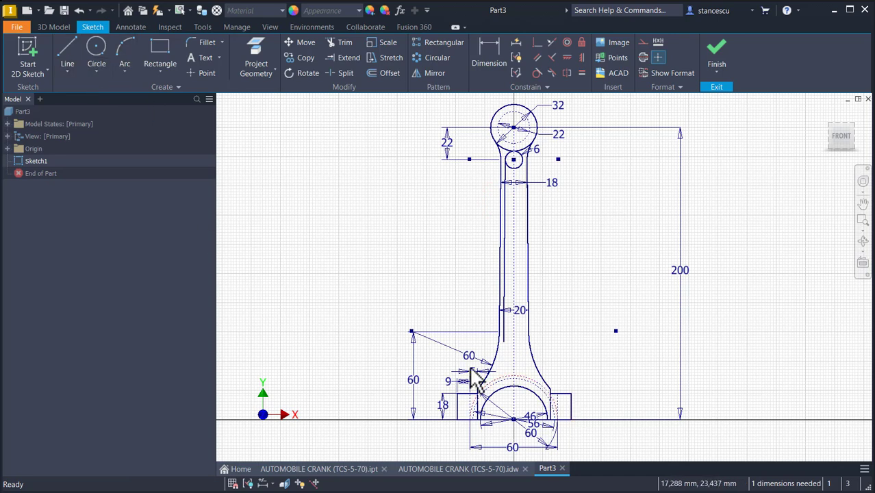
click(61, 52)
scroll(469, 354, down, 3)
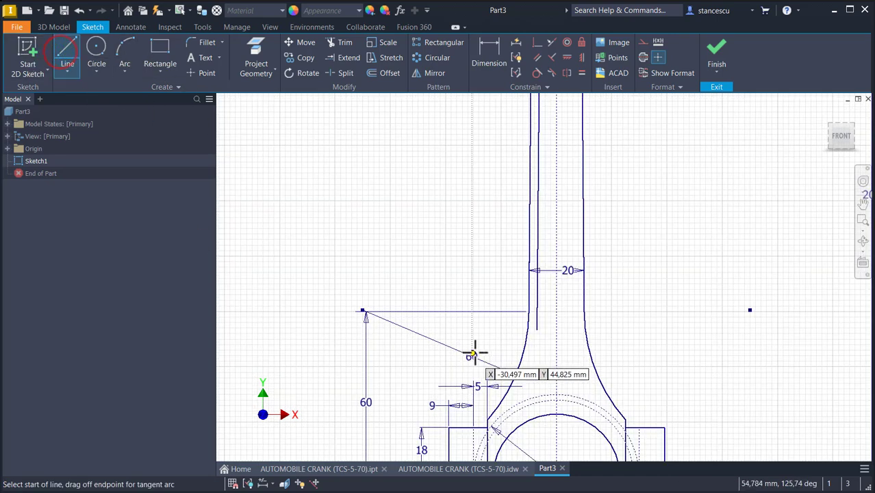
drag(537, 331, 520, 402)
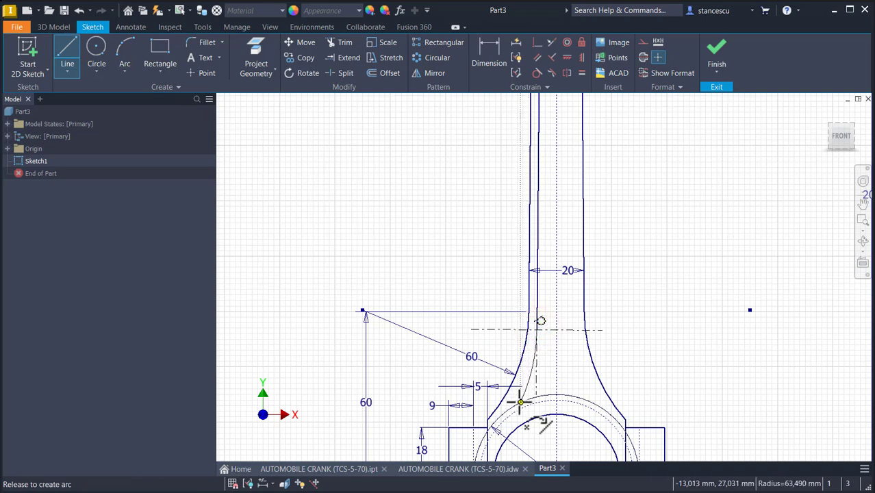
drag(521, 402, 520, 401)
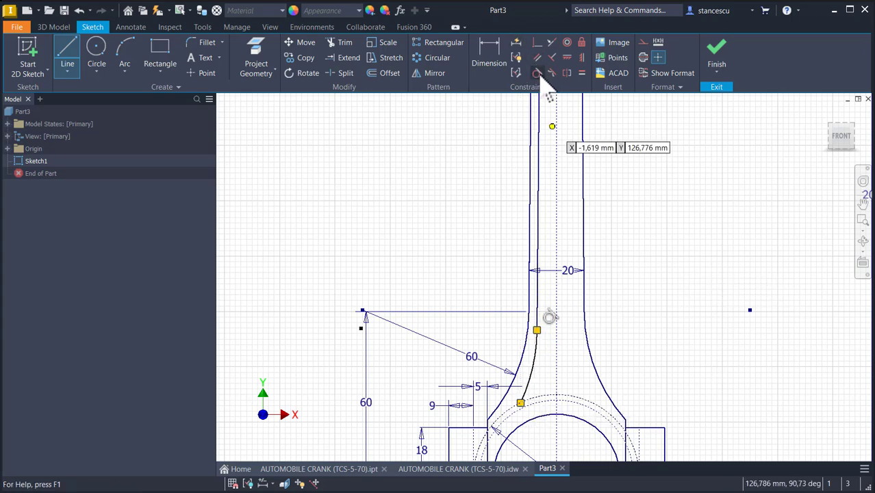
- Make the new inner arc concentric with the 60 mm outer web arc
click(567, 42)
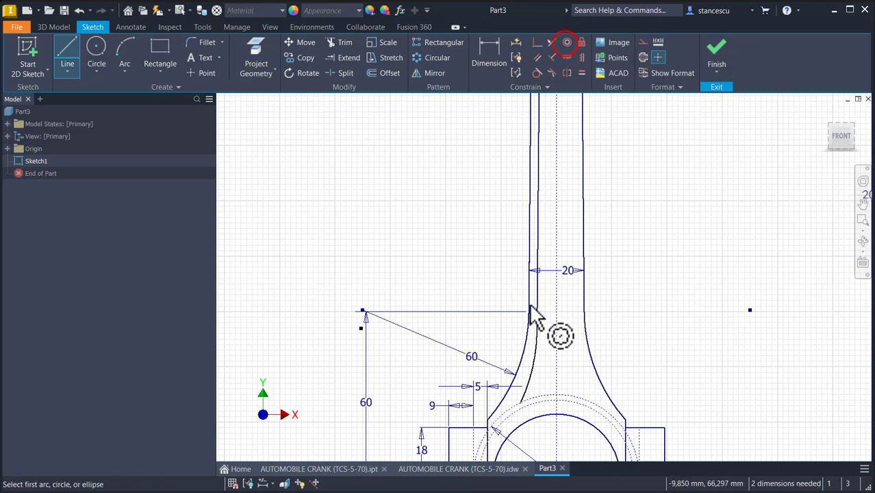
click(533, 364)
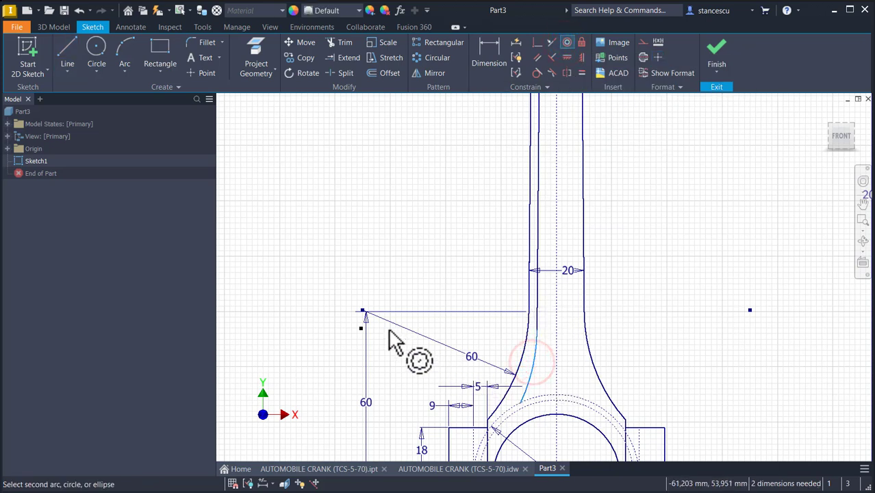
click(519, 368)
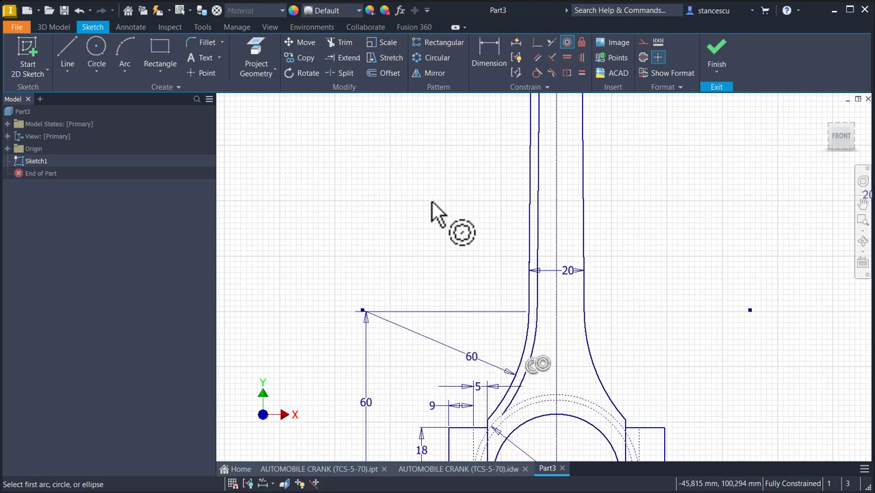
- Draw a circle of radius 5 mm between the inner web arc and the centerline above the big end
click(100, 54)
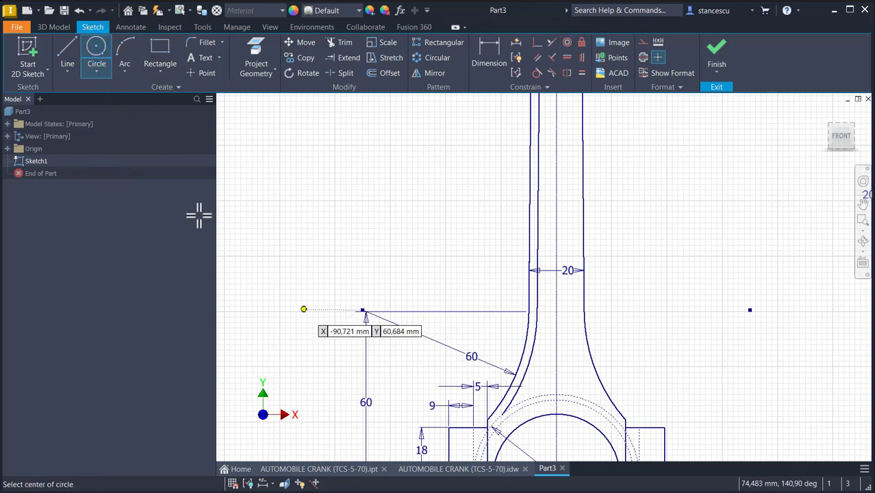
click(536, 381)
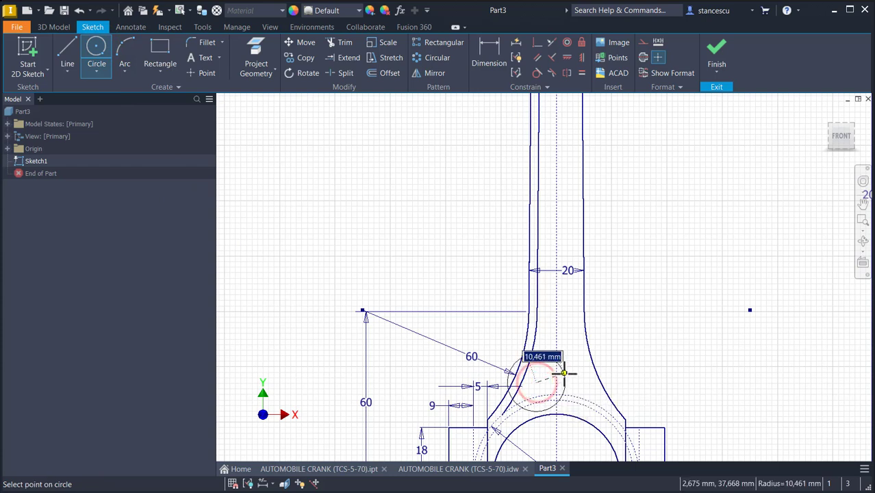
text(5)
key(Return)
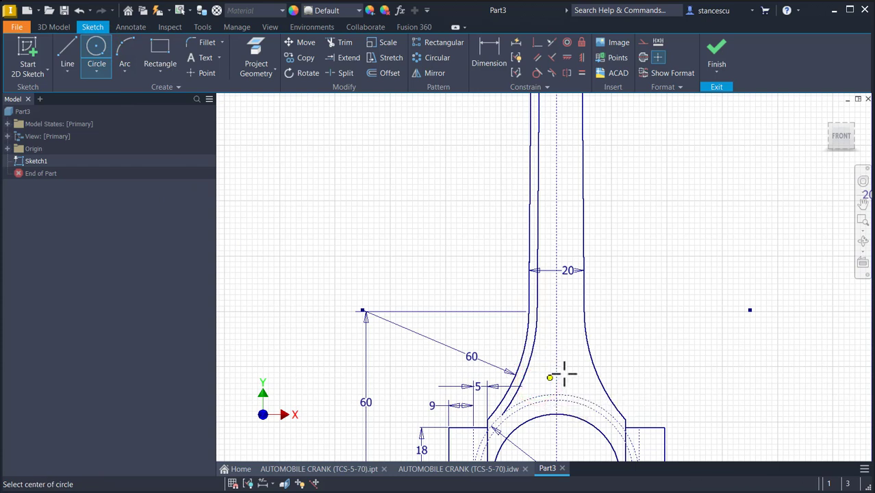
- Make the 5 mm circle tangent to the big-end dashed circle and to the inner web arc
click(537, 73)
scroll(547, 391, up, 3)
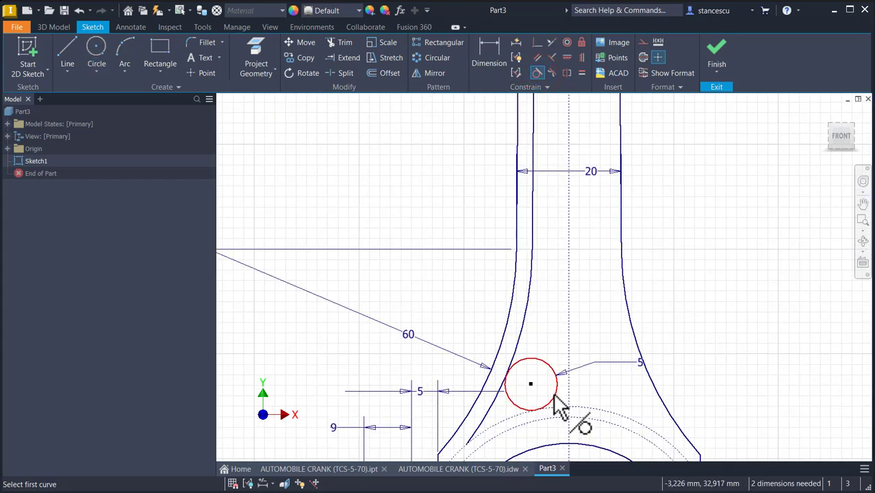
click(555, 398)
click(561, 406)
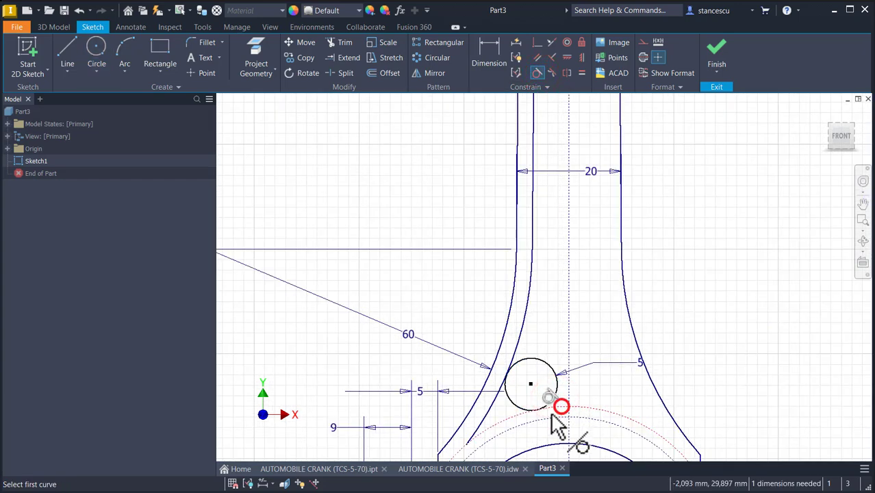
click(512, 403)
click(491, 405)
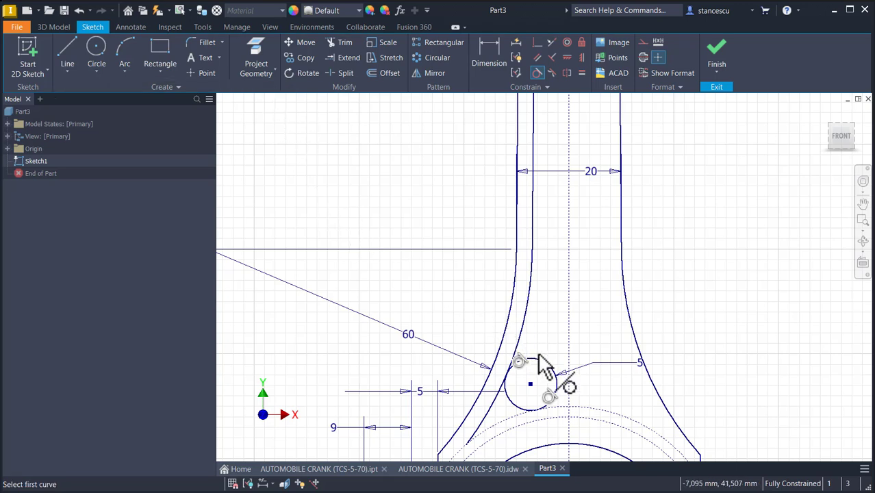
click(553, 379)
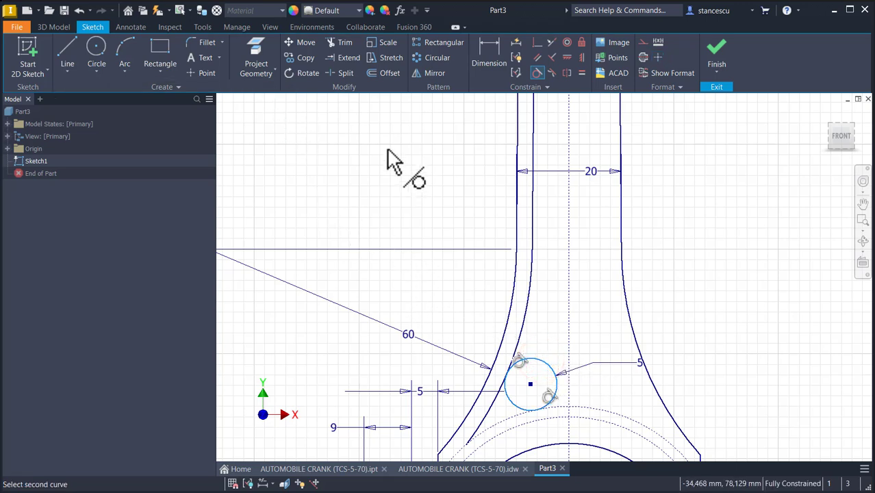
- Trim away the right portion of the 5 mm circle
click(344, 43)
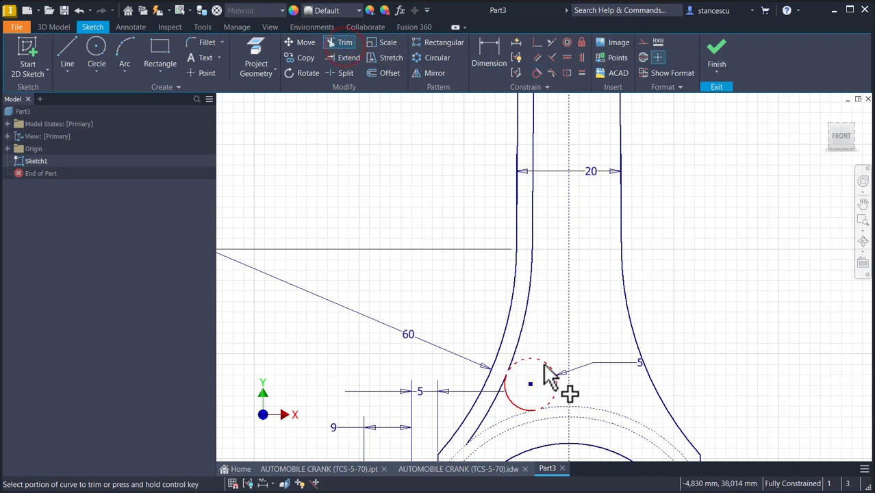
click(546, 370)
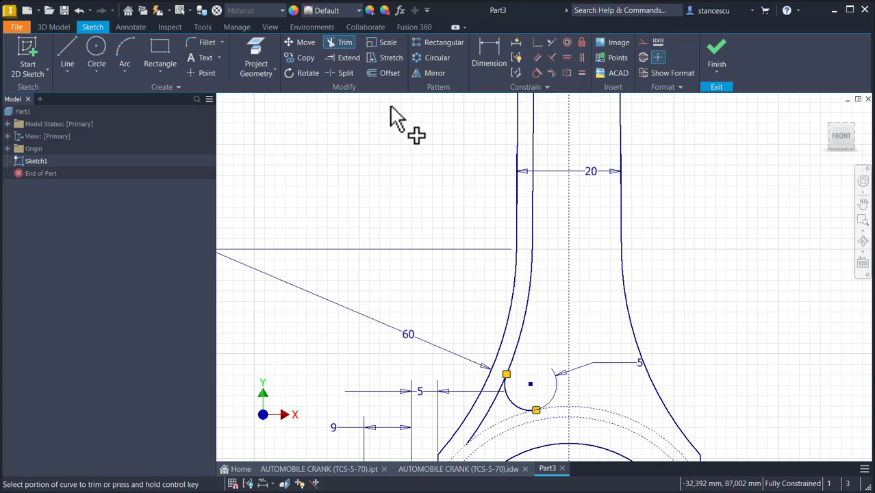
- Mirror the left inner line, inner arc and trimmed circle arc about the vertical centerline
click(430, 73)
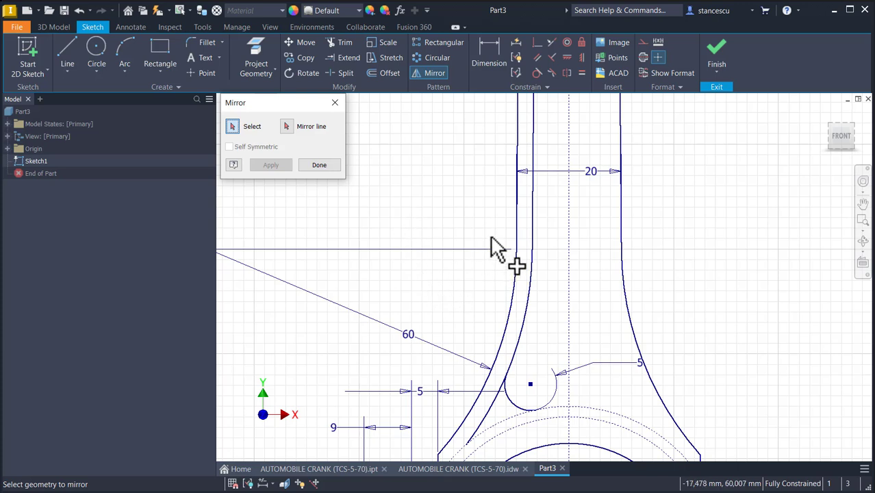
click(529, 207)
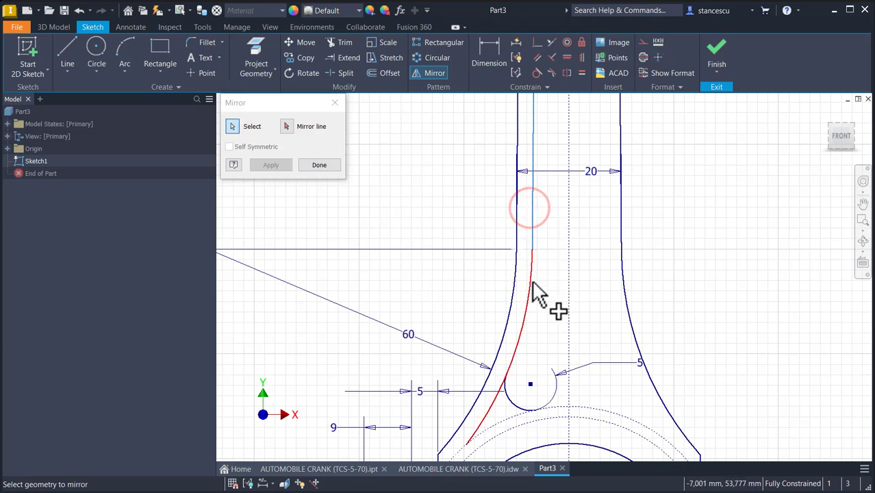
click(533, 282)
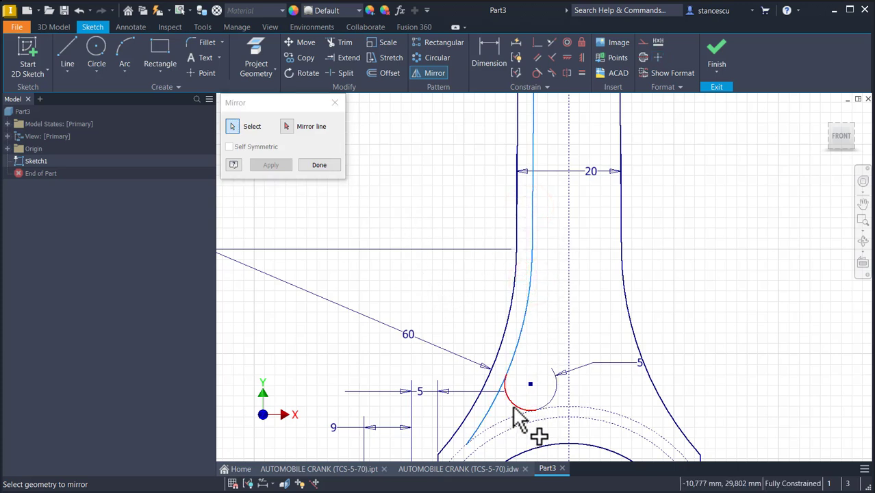
click(513, 407)
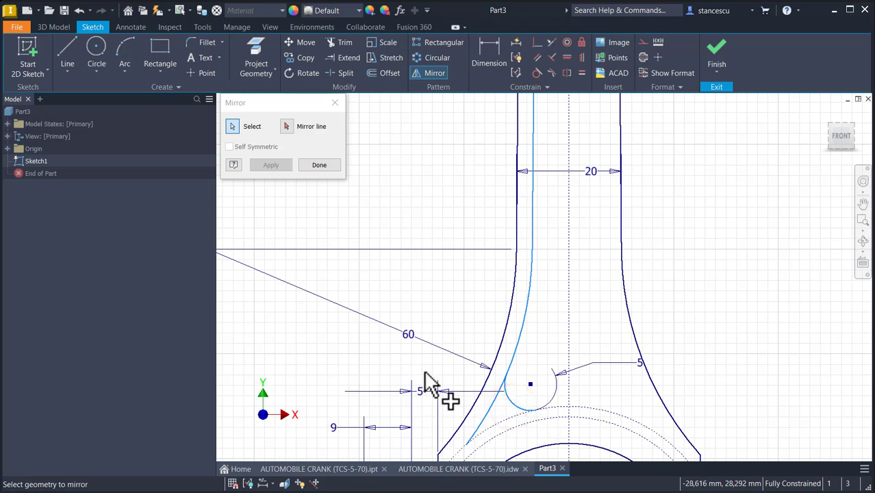
click(286, 126)
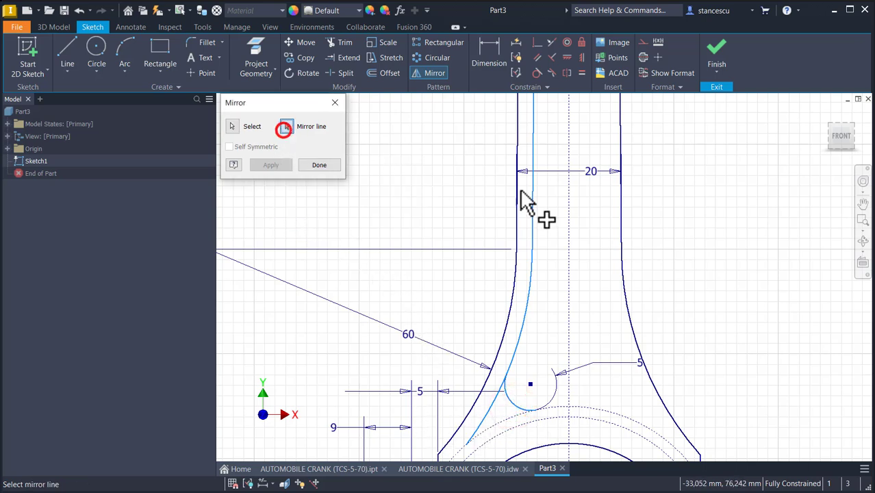
click(566, 300)
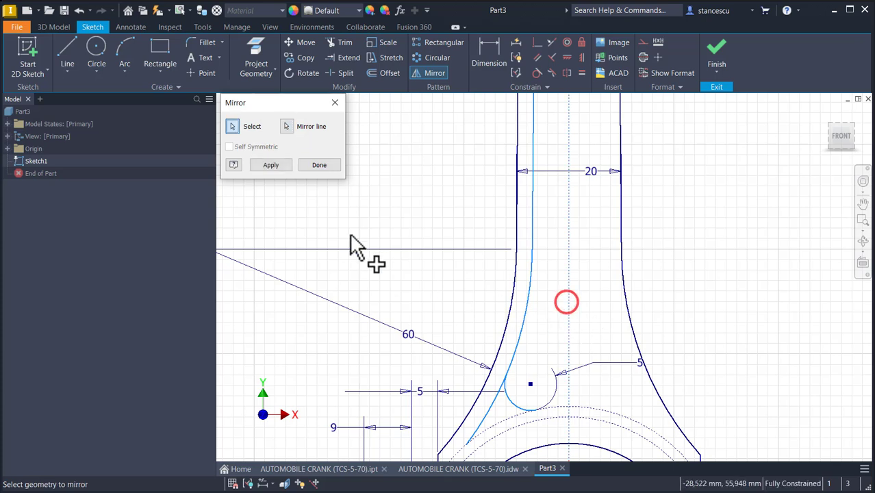
click(280, 166)
click(318, 165)
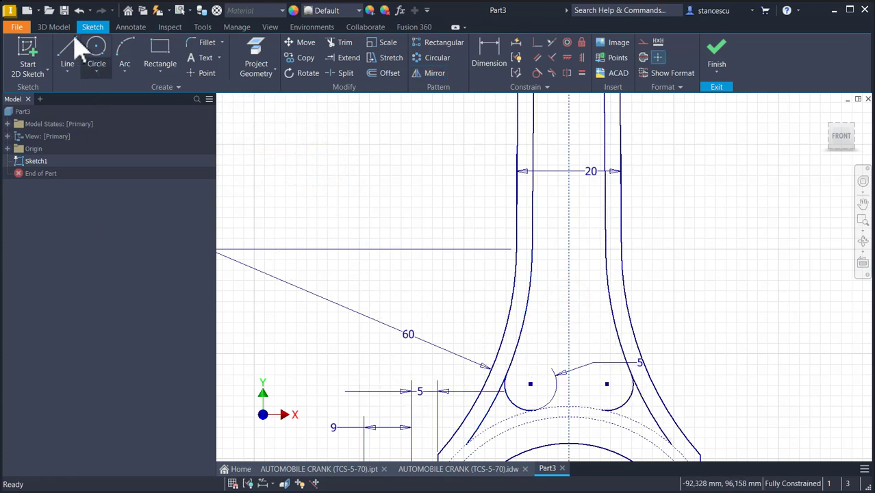
- Draw a three-point arc of about 30 mm radius joining the bottoms of the two small fillet arcs
click(123, 52)
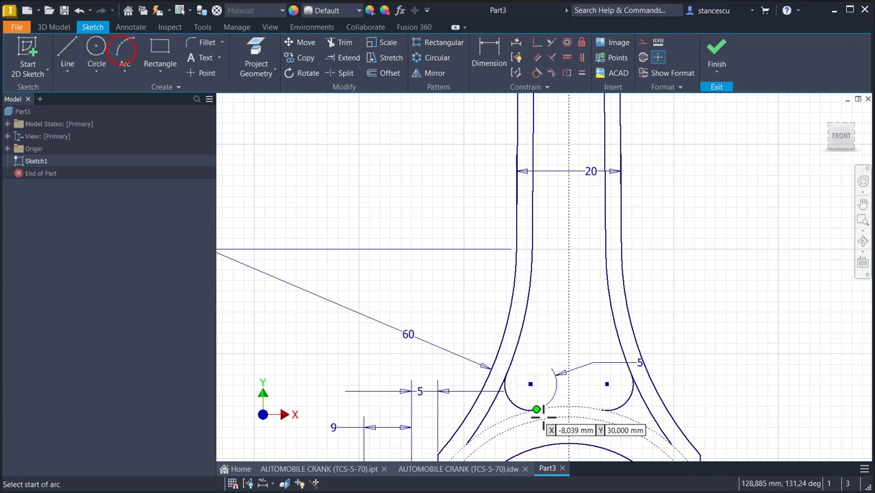
click(537, 410)
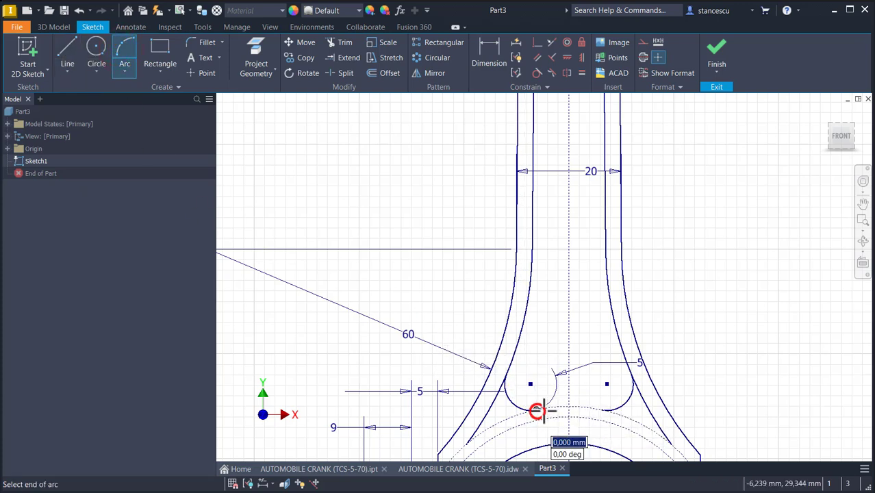
click(600, 410)
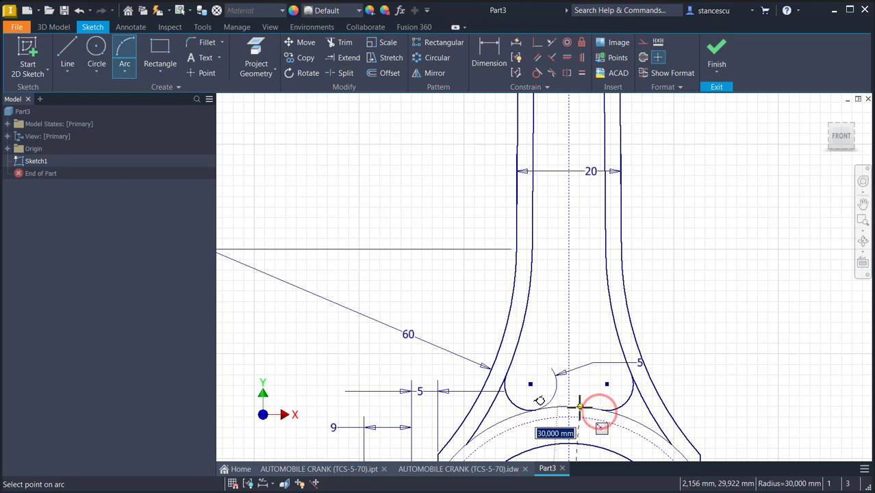
click(578, 407)
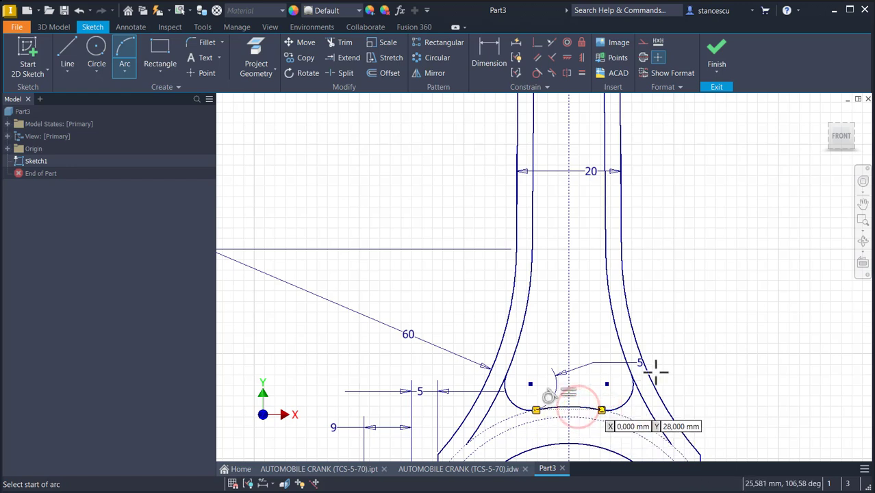
key(Escape)
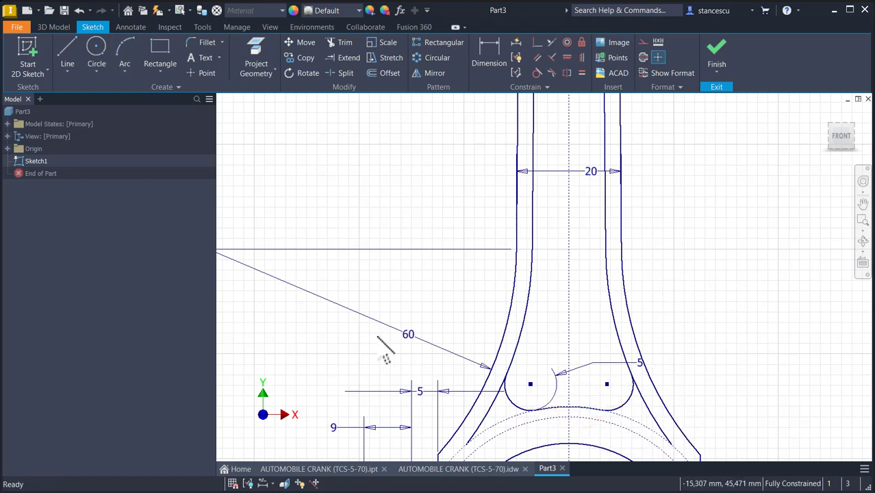
- Trim the leftover dashed curve segments between the web arcs below the new connecting arc
click(483, 415)
click(494, 419)
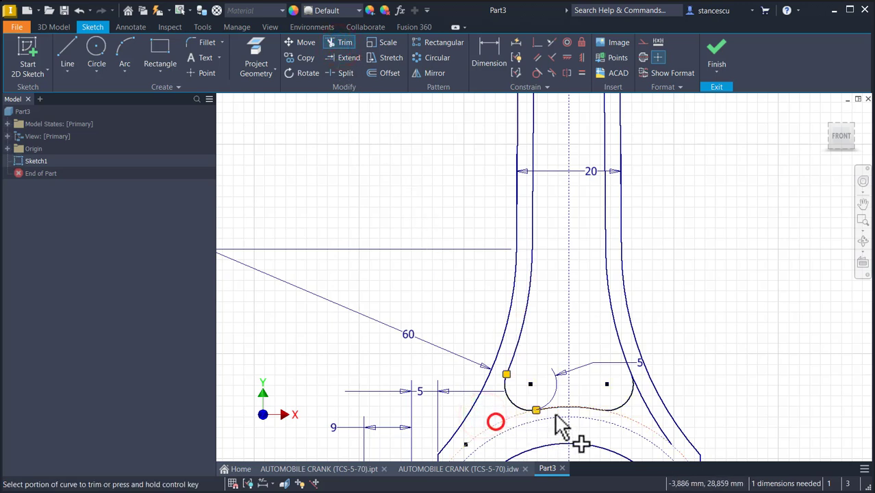
click(647, 412)
click(644, 424)
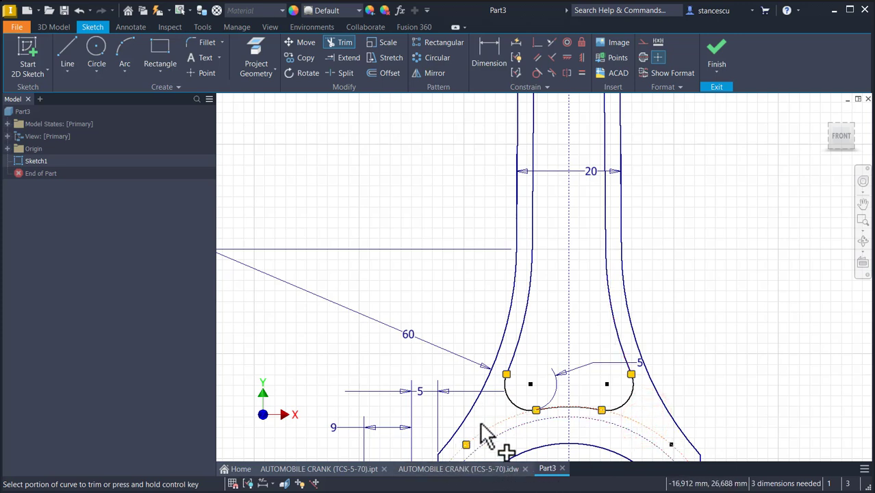
click(503, 422)
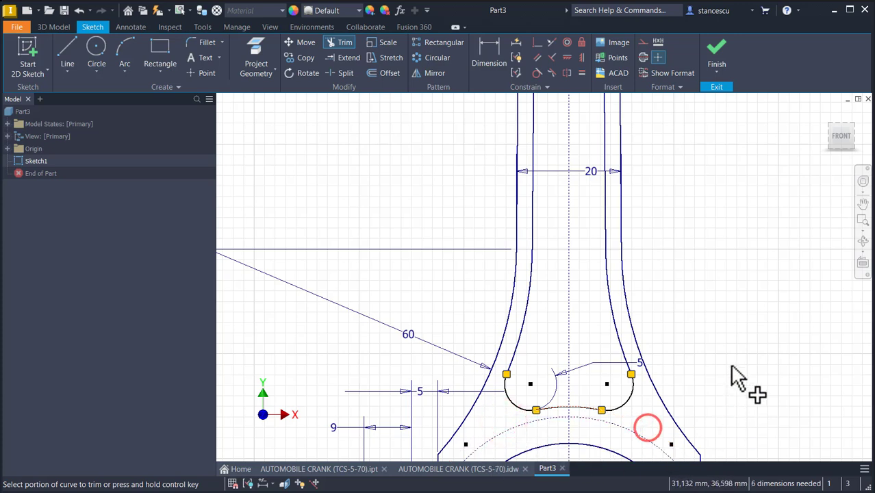
- Delete the stray sketch point left near the lower web
key(Escape)
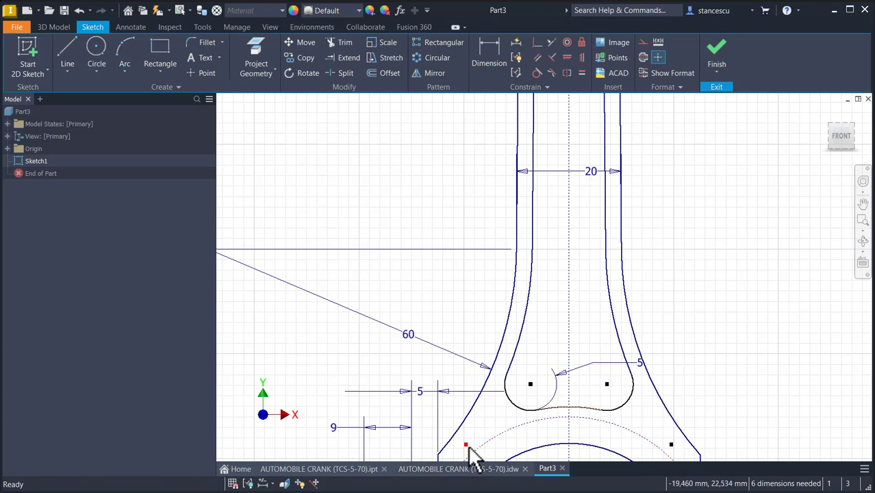
click(465, 445)
key(Delete)
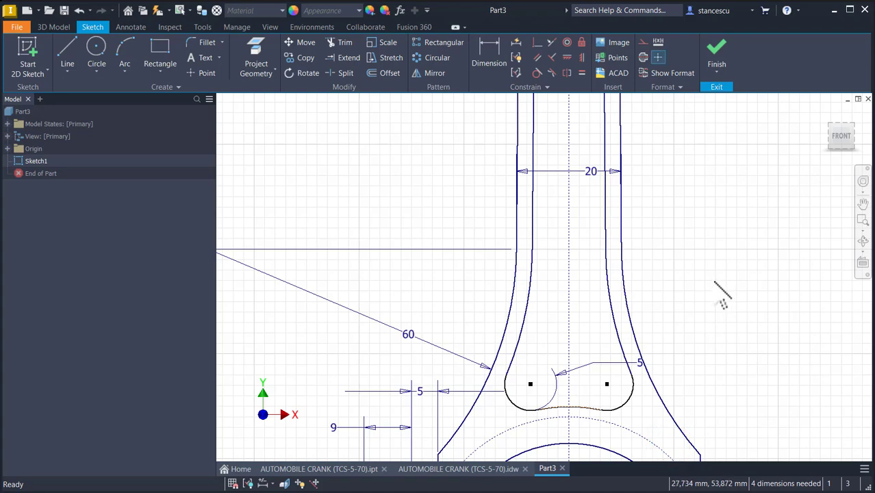
- Trim away the portion of the small 6 mm circle inside the shank at the top joint
middle_click(675, 208)
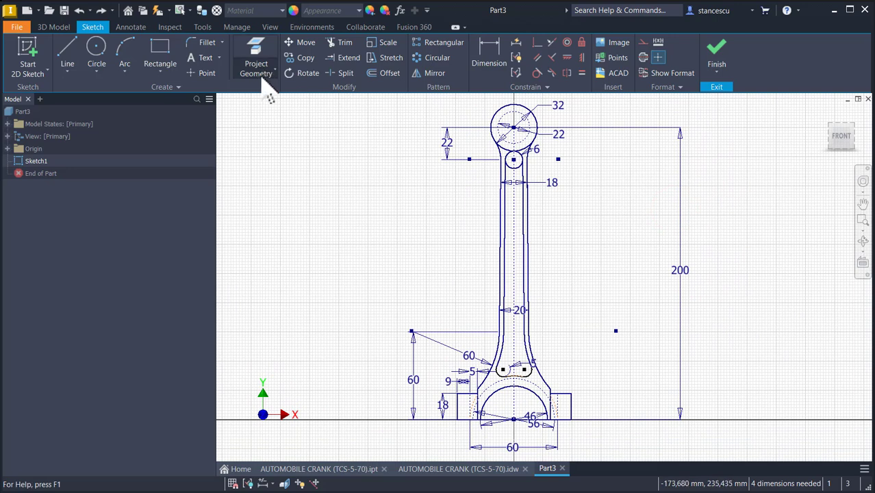
click(341, 44)
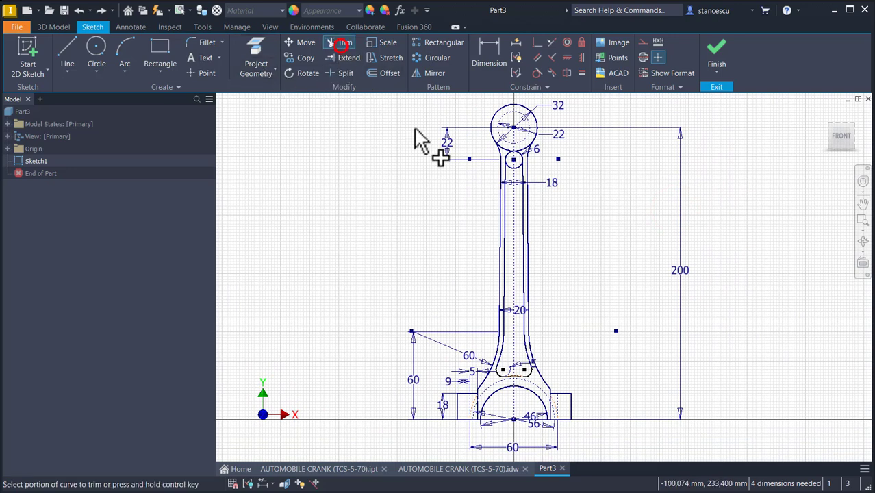
click(510, 168)
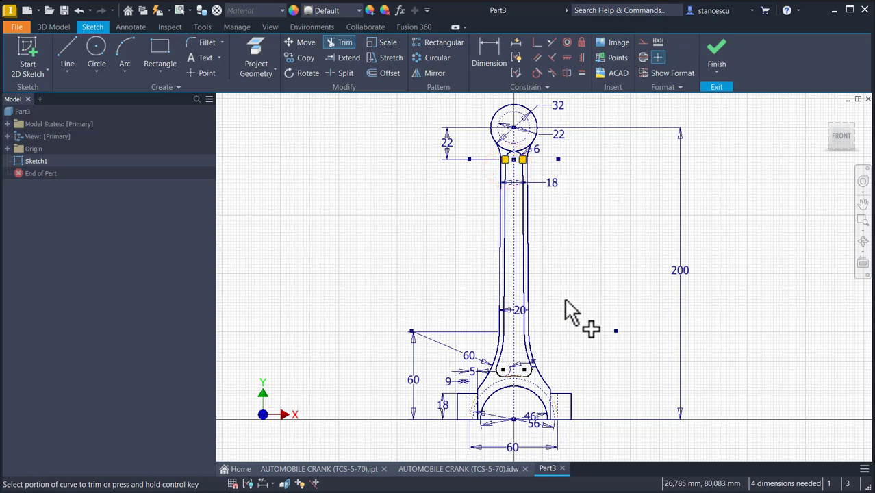
click(577, 275)
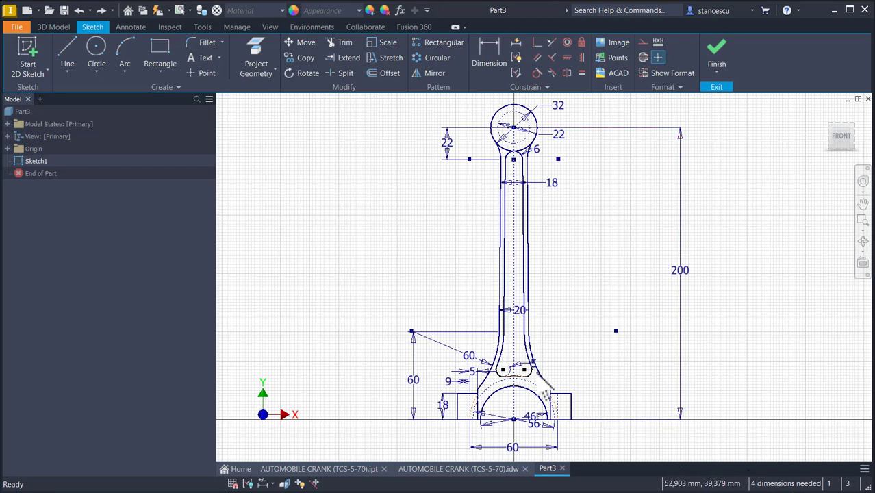
- Apply Auto Dimension with dimensions and constraints to fully constrain the sketch
scroll(528, 404, up, 2)
scroll(524, 380, up, 2)
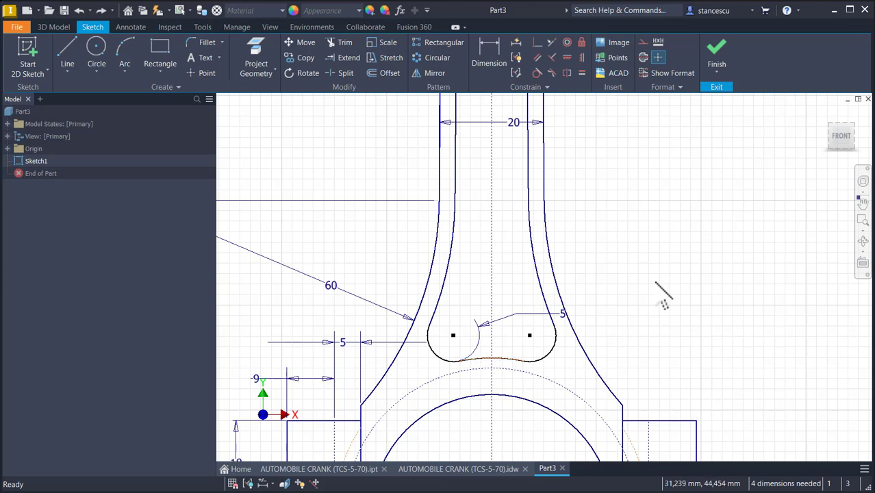
click(654, 280)
click(517, 45)
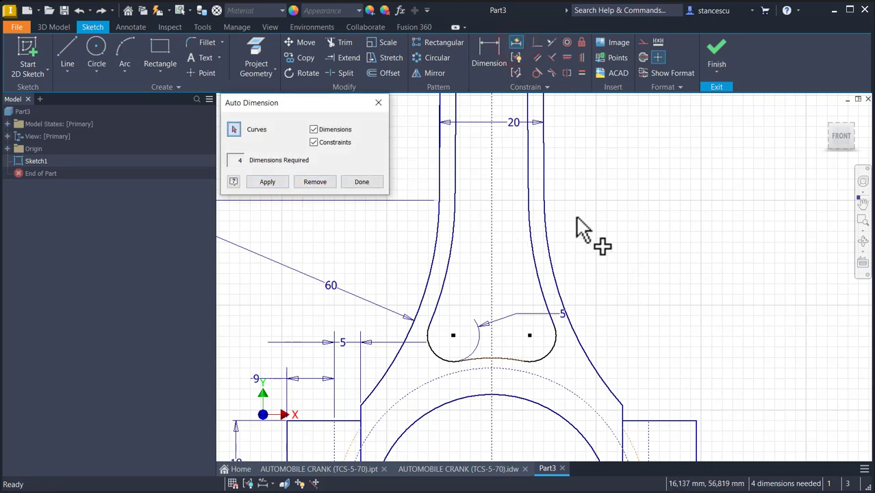
scroll(582, 229, down, 2)
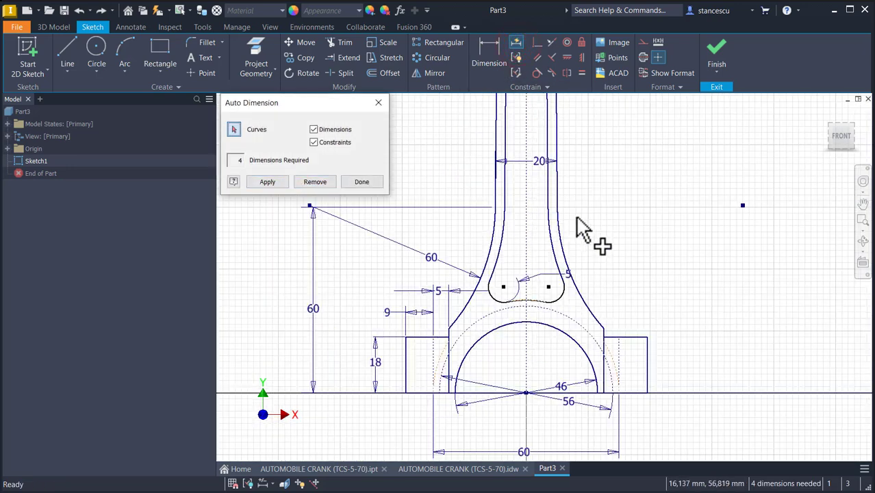
click(267, 181)
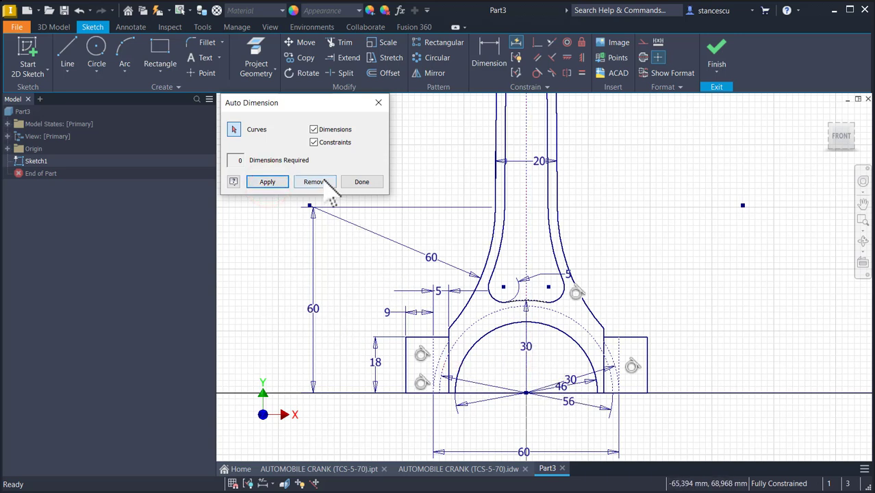
click(267, 182)
click(355, 182)
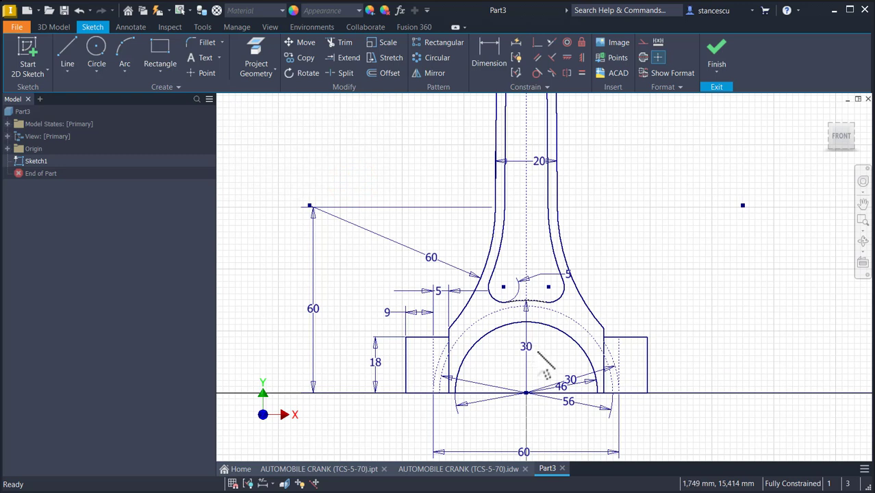
- Reposition the 30 mm radius dimension and finish the sketch
mouse_move(540, 352)
mouse_down()
mouse_move(529, 348)
mouse_move(541, 351)
mouse_up()
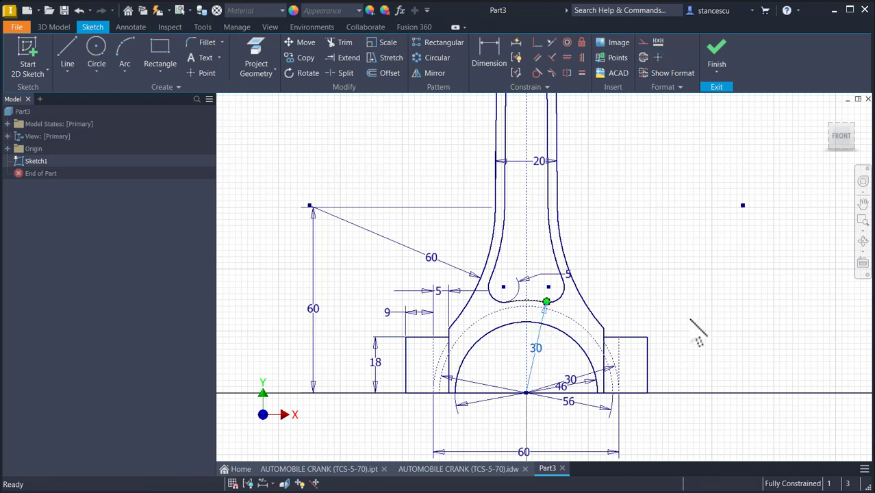
scroll(659, 206, up, 5)
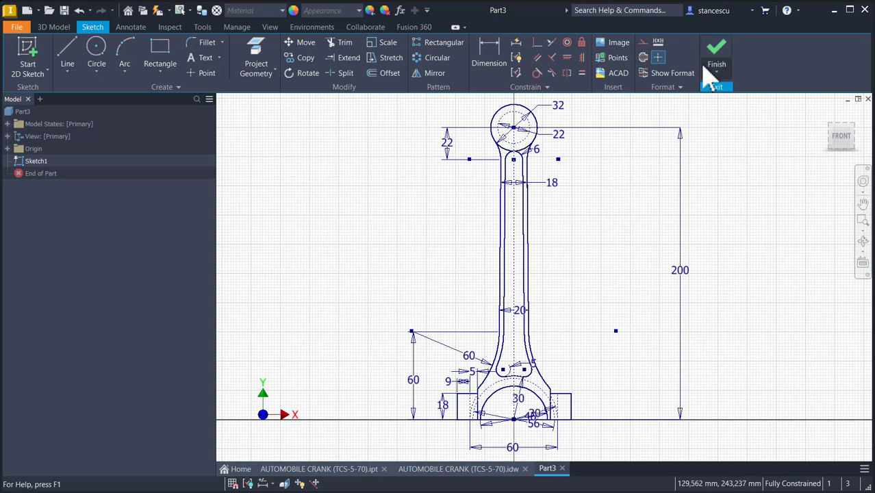
click(715, 52)
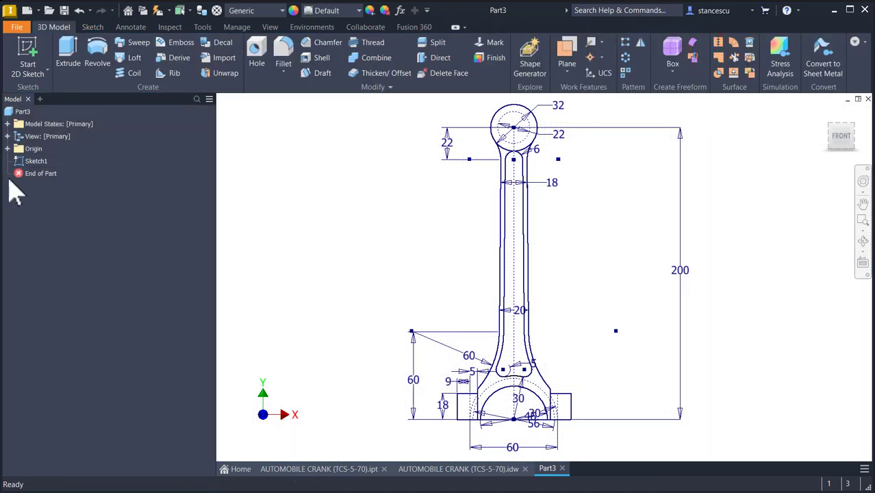
- Rename Sketch1 as Basic Sketch
click(32, 163)
click(31, 162)
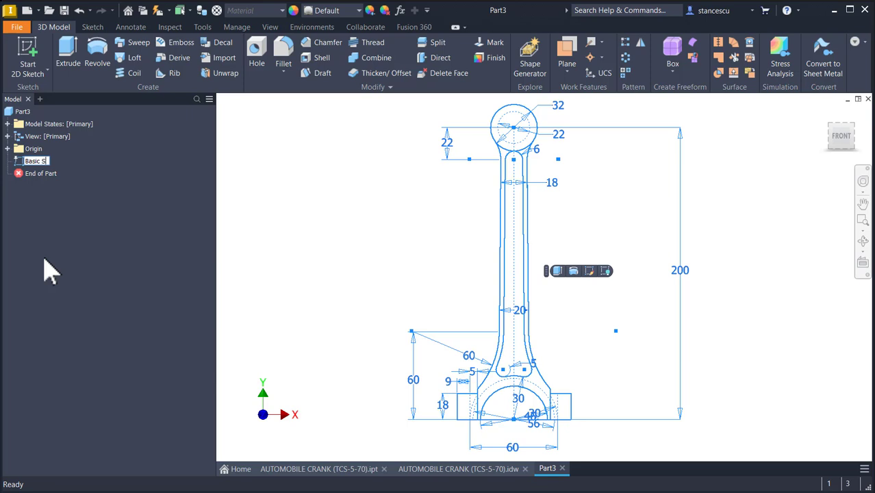
text(Basic Sketch)
key(Return)
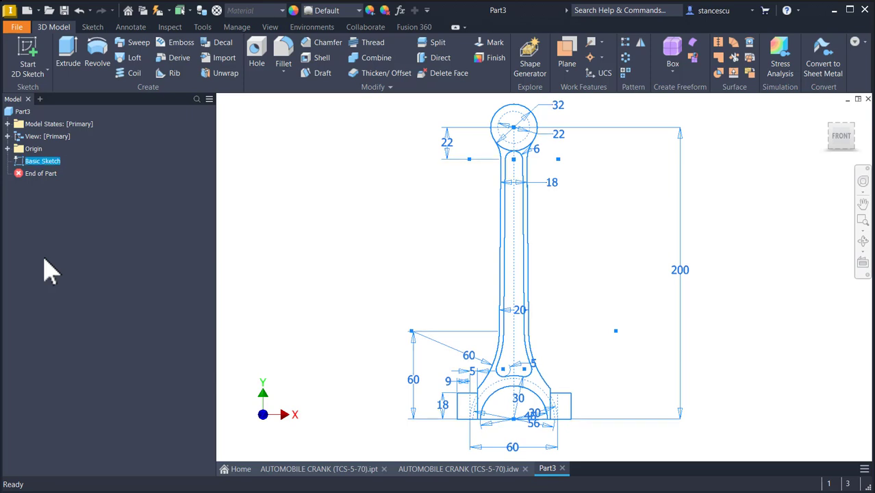
click(350, 218)
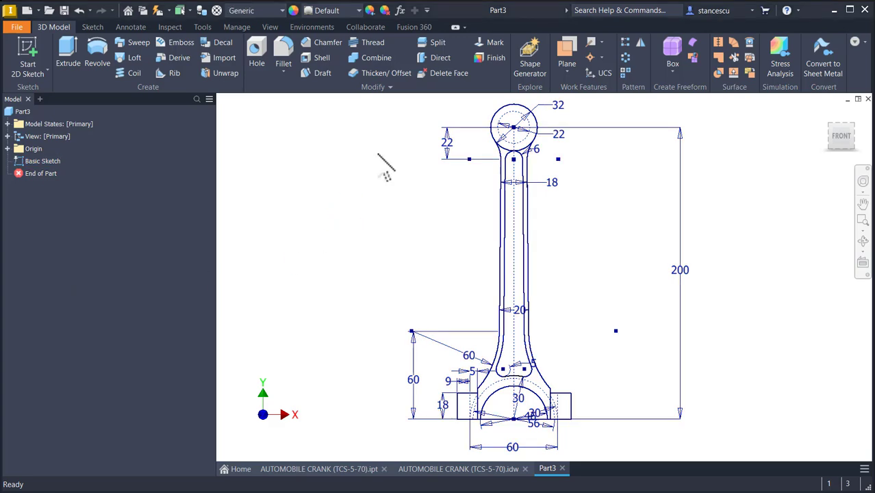
- Examine the section views of the AUTOMOBILE CRANK reference drawing, then return to the part
key(F6)
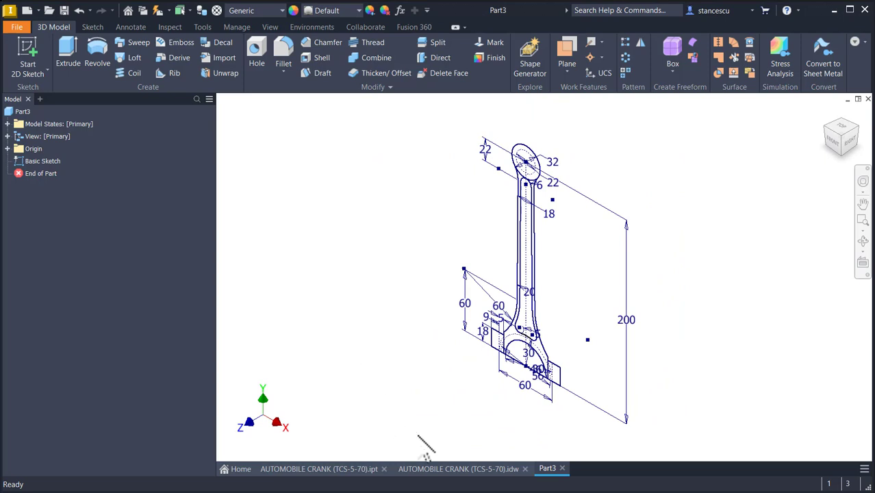
click(447, 469)
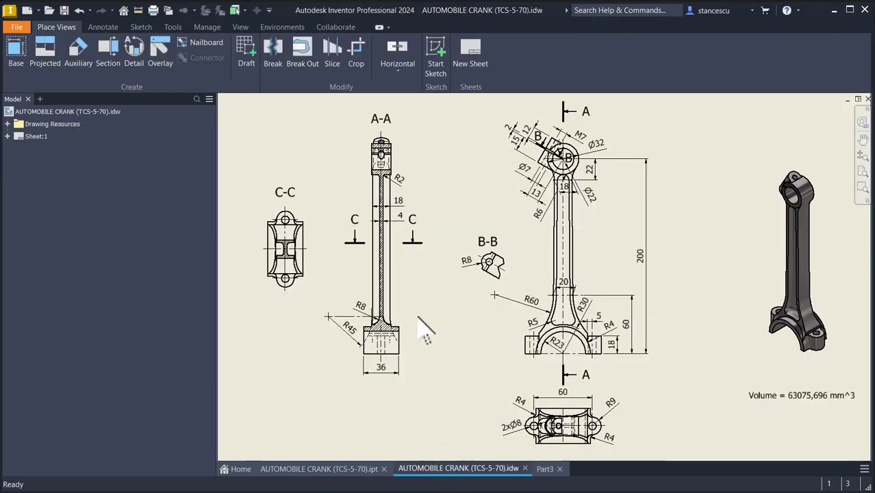
scroll(400, 246, up, 3)
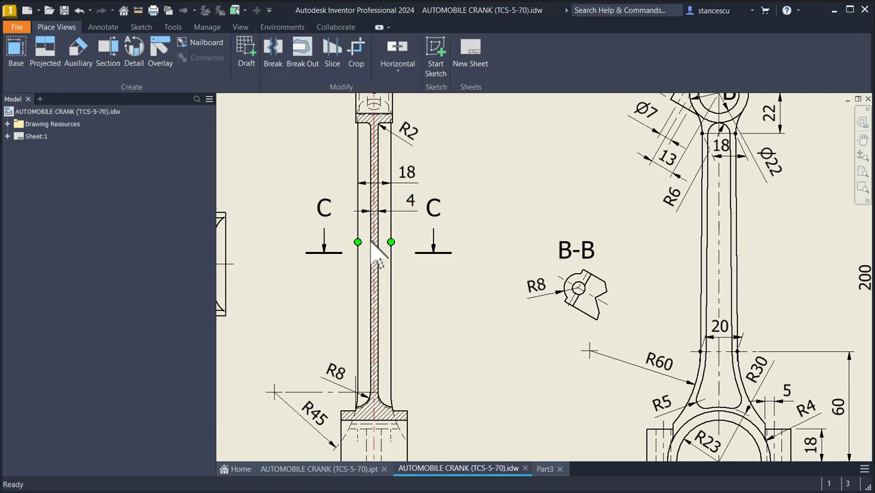
scroll(476, 268, down, 5)
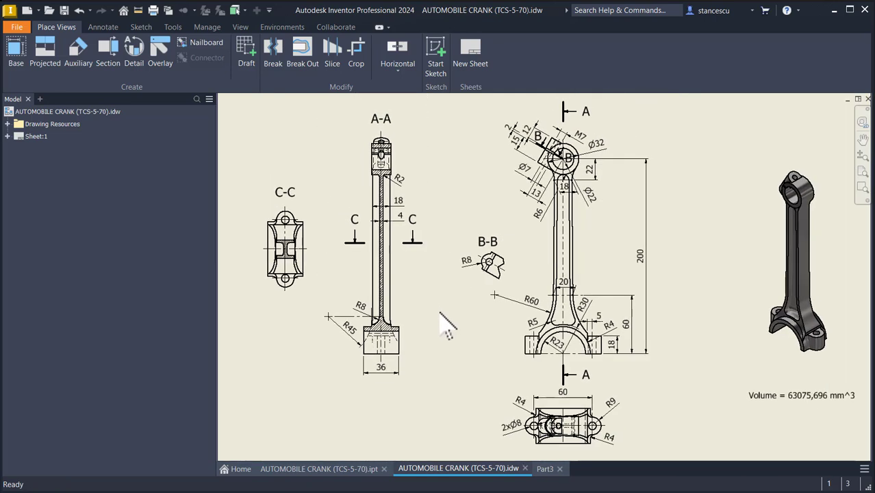
click(546, 469)
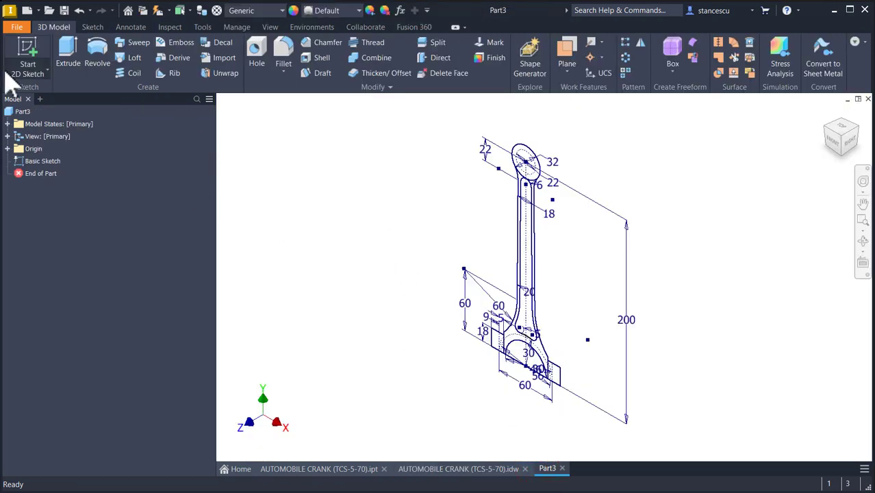
- Extrude the shank profile symmetrically by 4 mm as a new solid
click(68, 56)
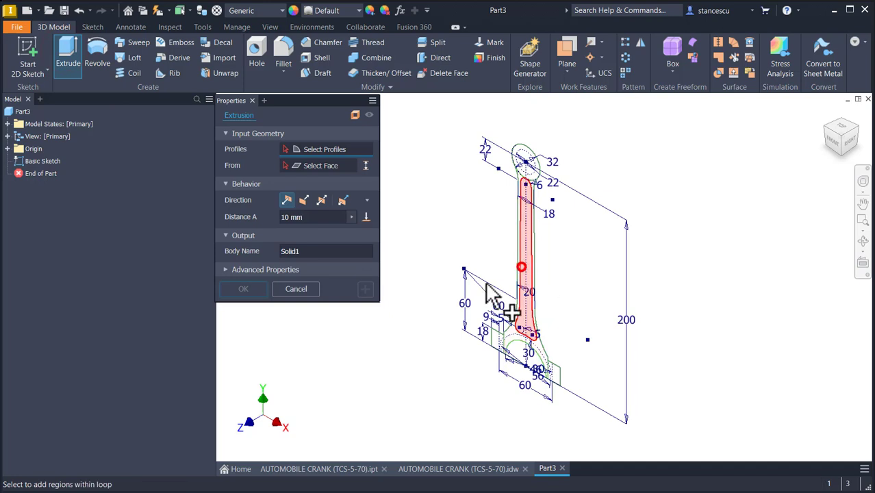
click(524, 274)
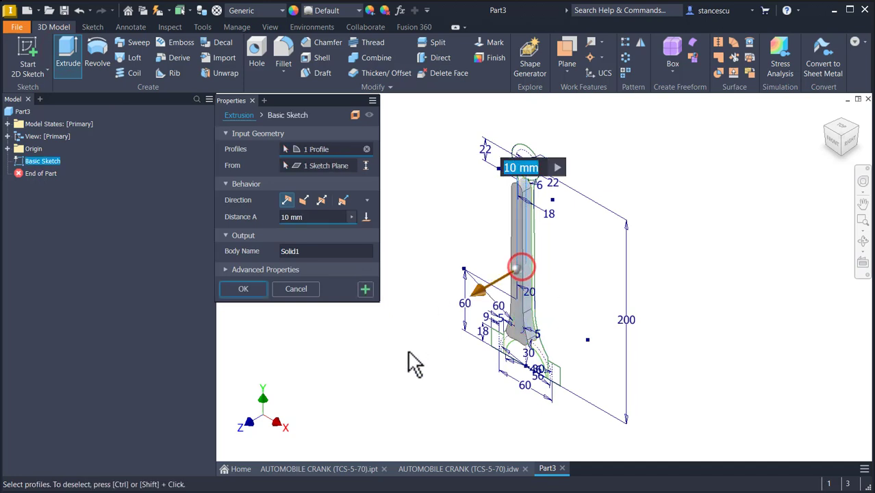
click(323, 202)
text(4)
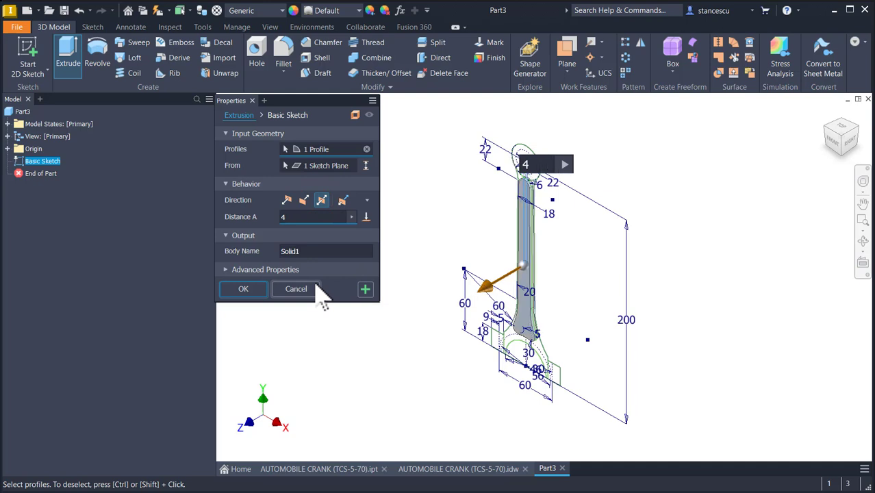
click(243, 288)
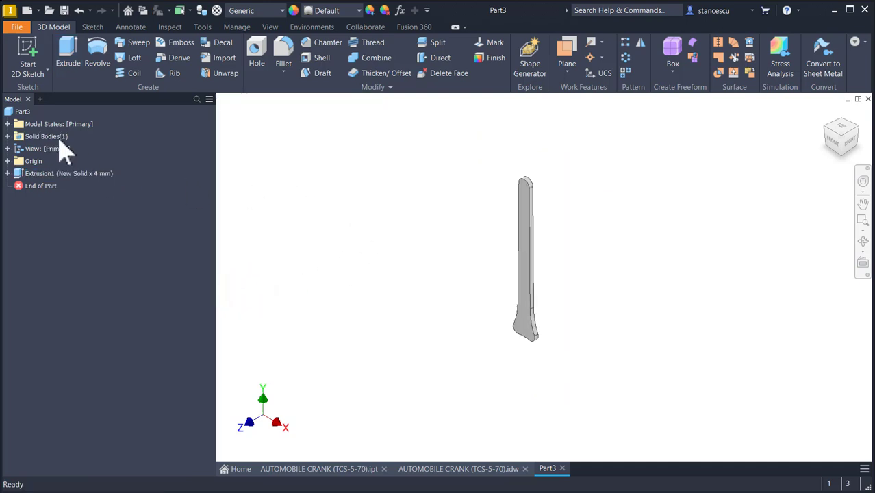
- Share the Basic Sketch used by the first extrusion
right_click(34, 187)
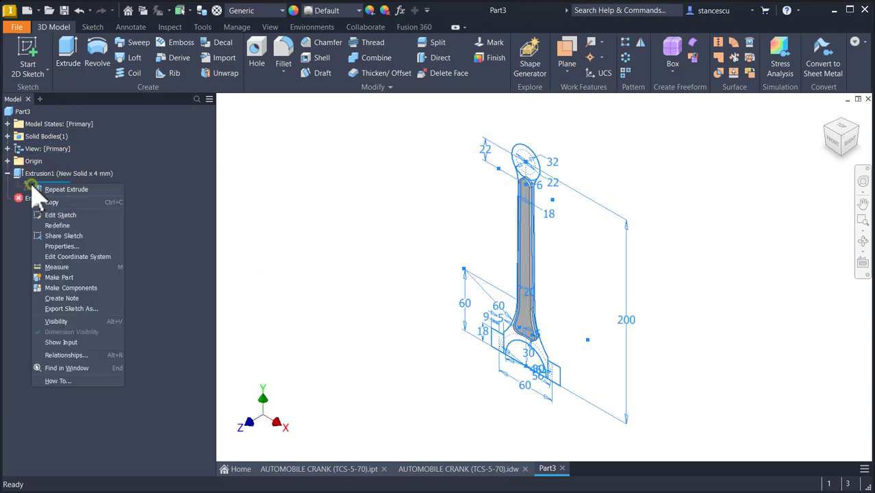
click(59, 235)
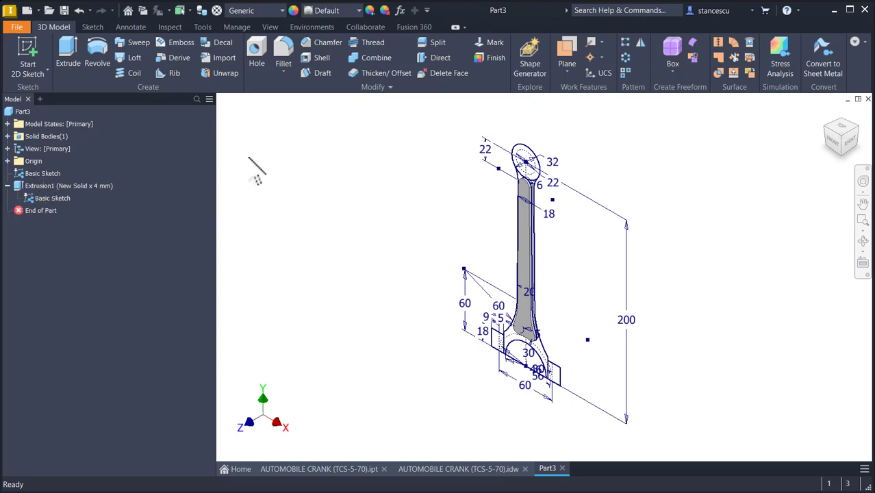
- Check the big-end width dimension in the reference drawing's section view, then return to the part
click(445, 469)
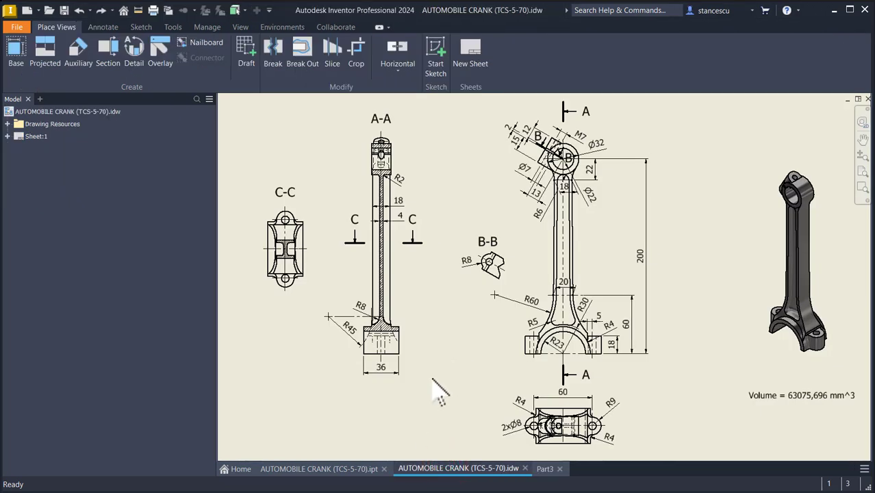
click(381, 372)
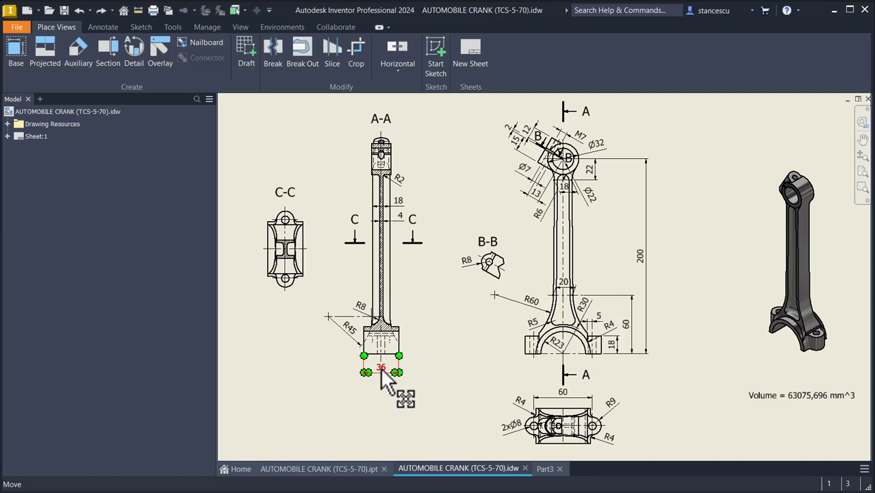
click(371, 337)
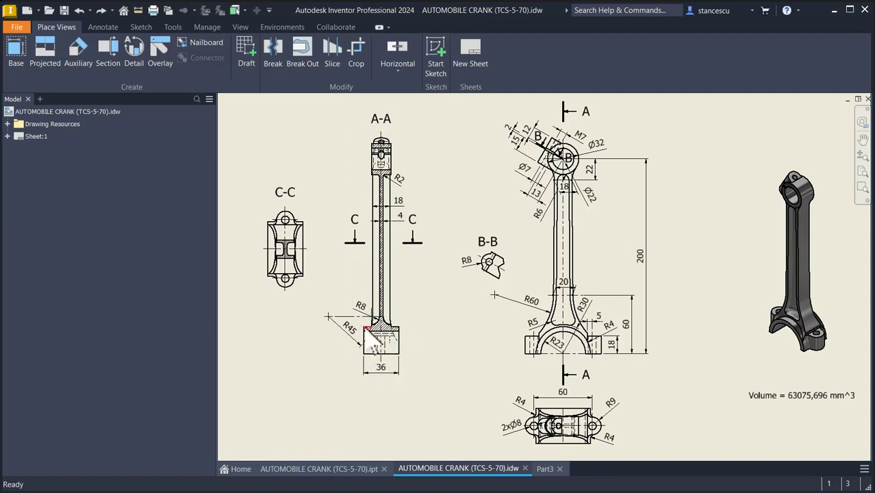
click(545, 468)
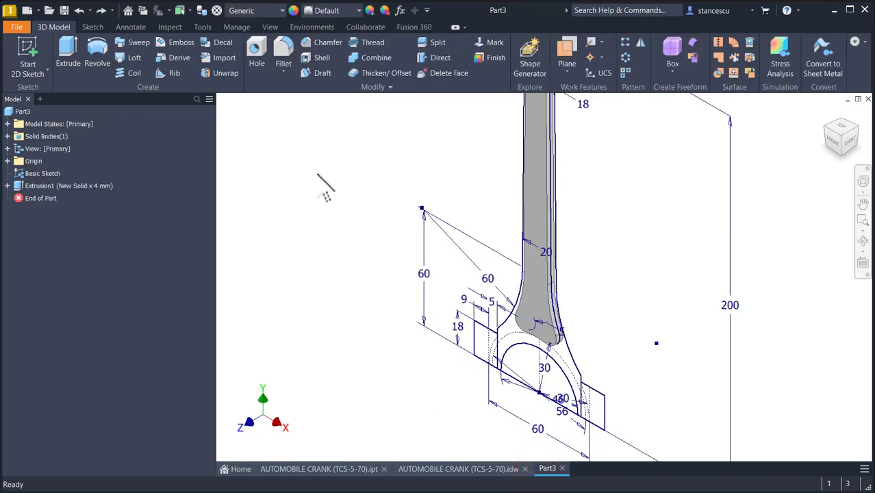
- Extrude the big-end profile symmetrically by 36 mm, joining it to the existing solid
click(68, 53)
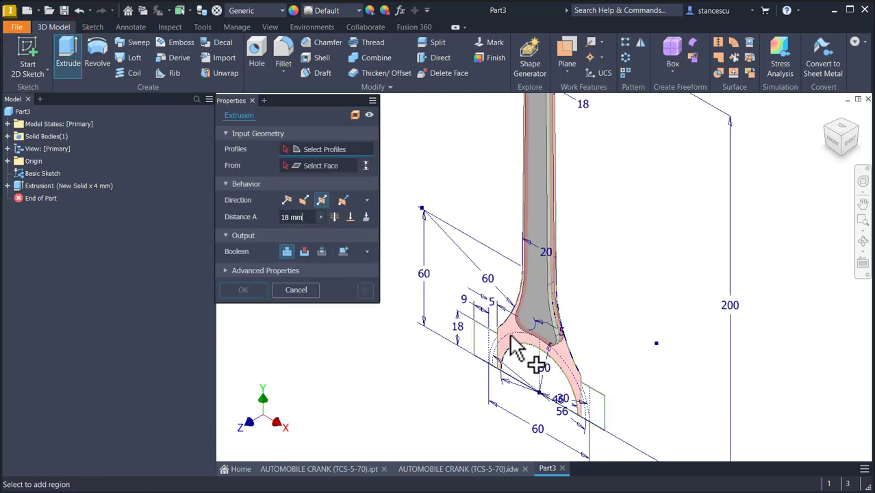
click(509, 335)
middle_drag(593, 240, 619, 270)
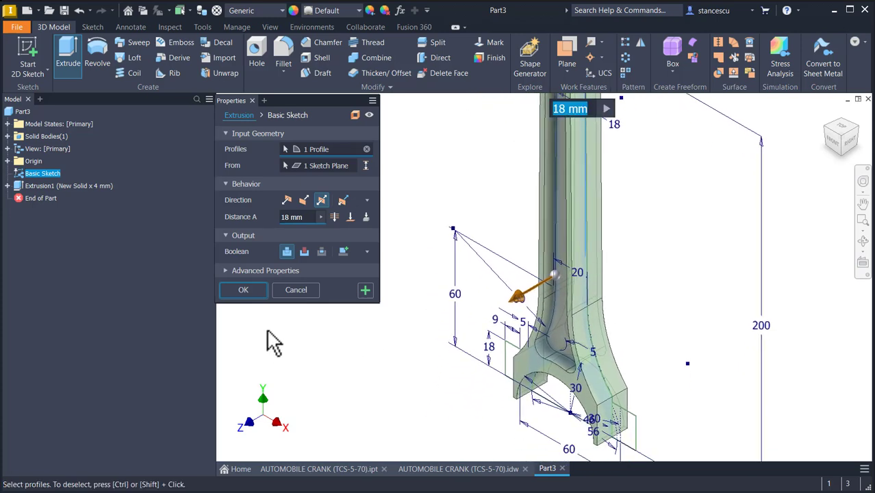
click(306, 217)
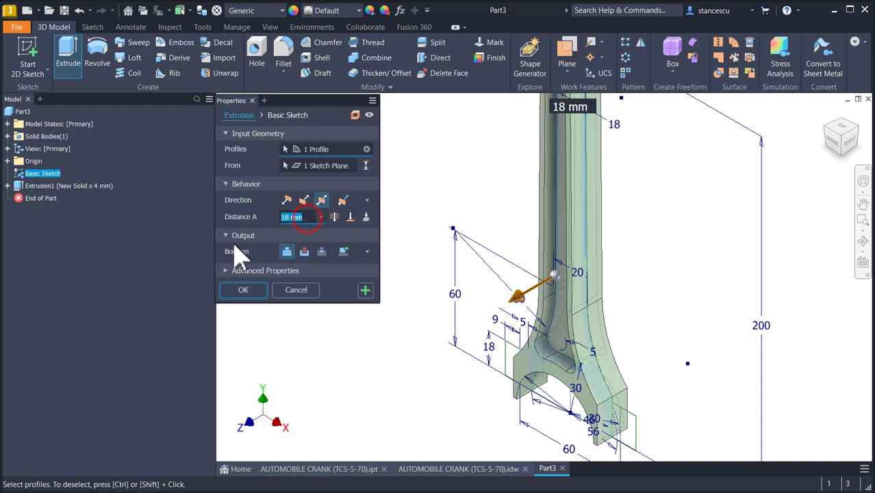
text(36)
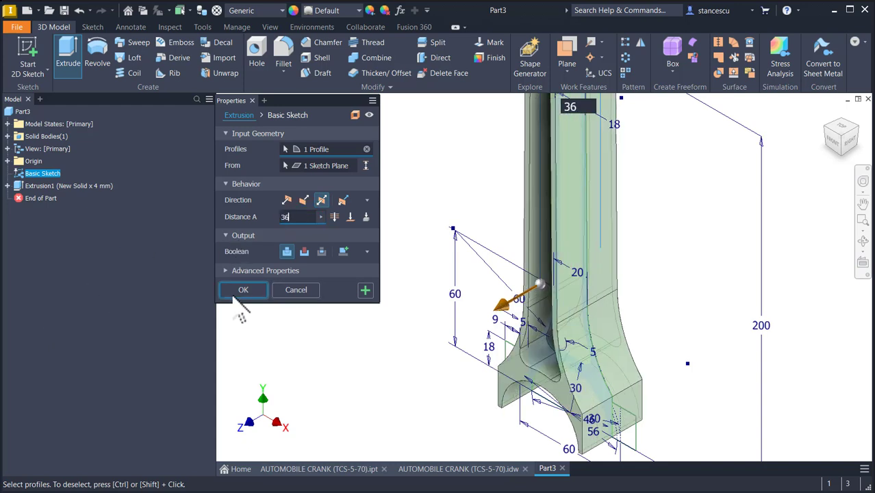
click(235, 290)
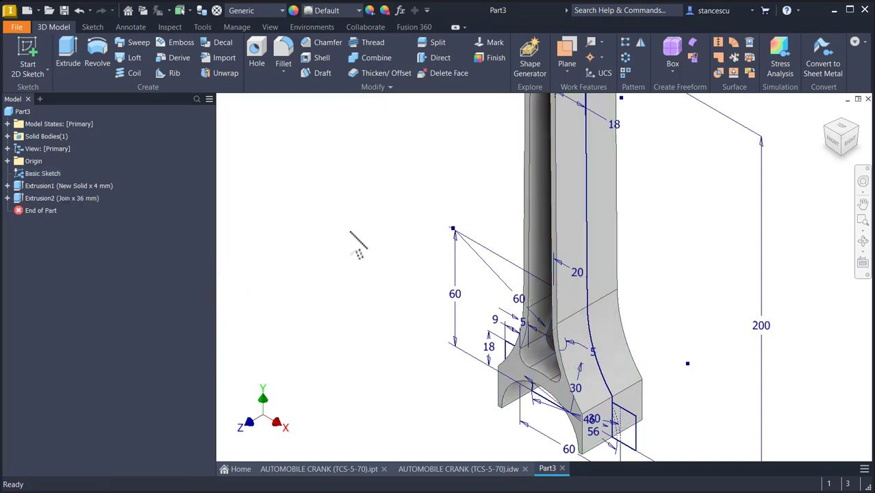
- Examine the R8 fillet where the shank meets the big end in the reference drawing and finished crank model
key(Home)
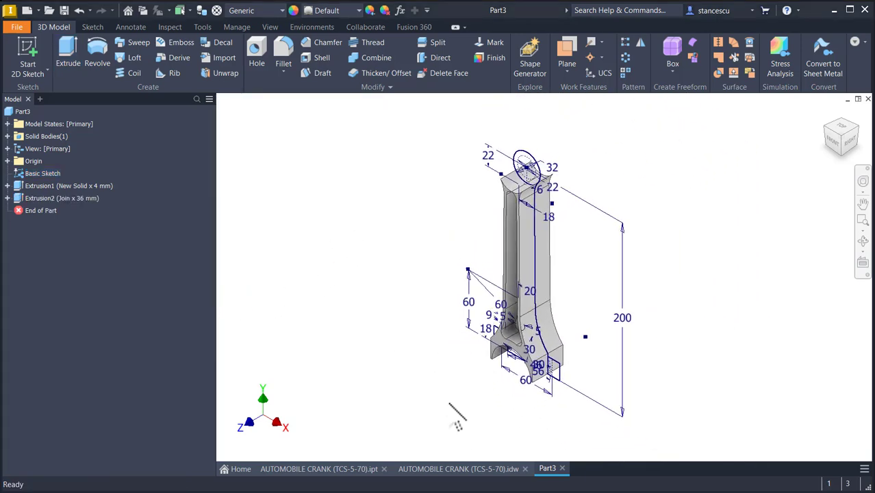
click(460, 469)
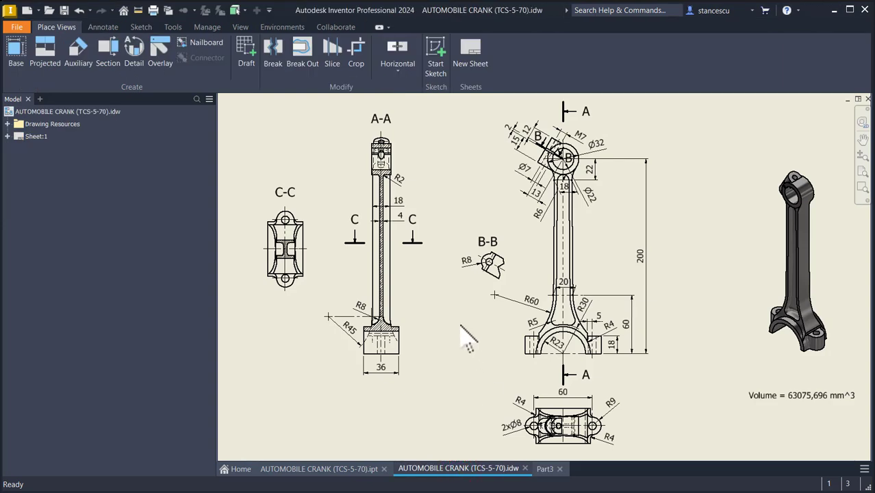
scroll(350, 321, up, 6)
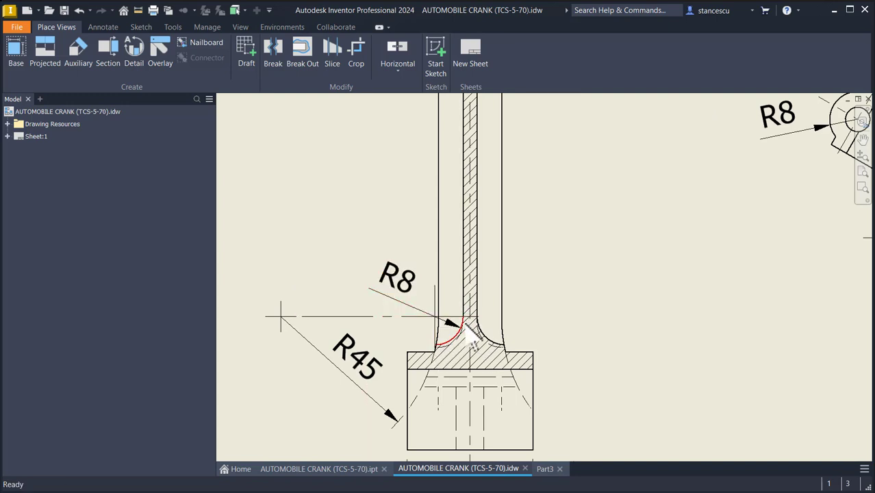
scroll(580, 261, down, 5)
middle_drag(644, 280, 390, 289)
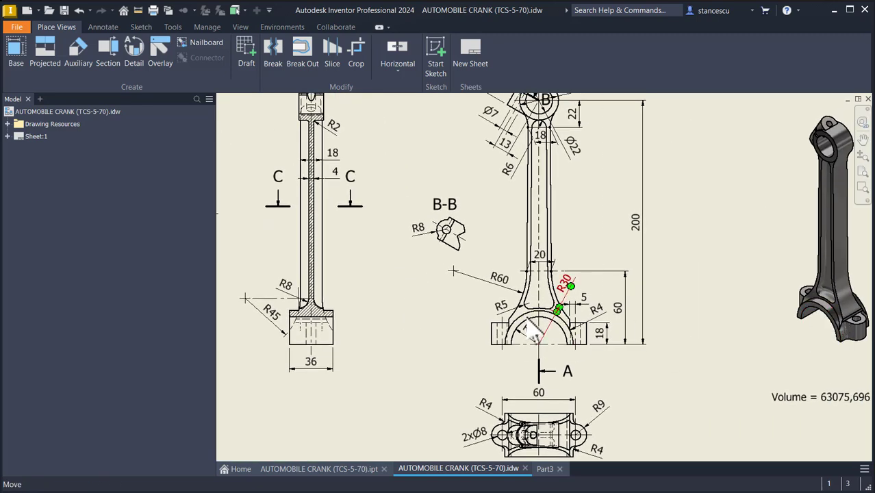
click(337, 469)
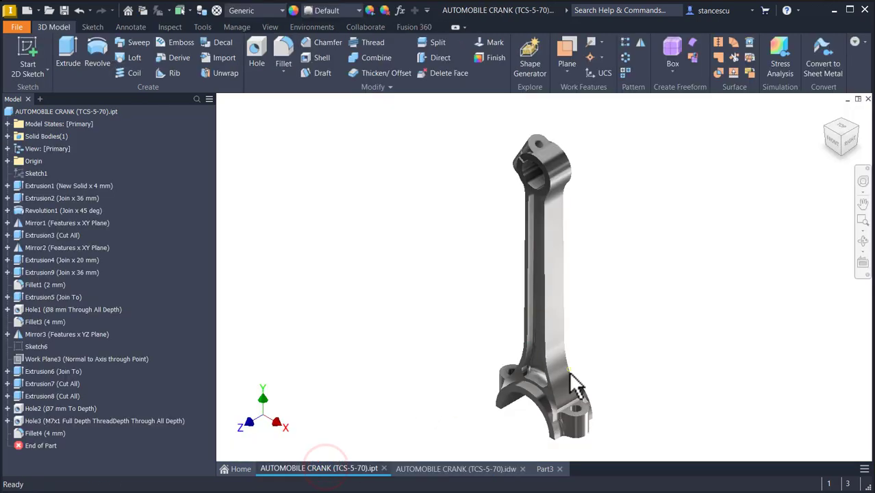
scroll(561, 384, up, 6)
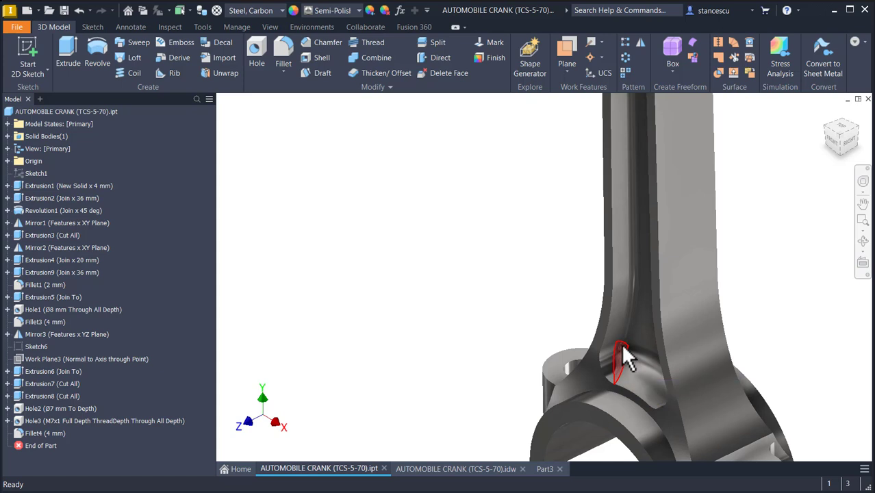
scroll(631, 320, down, 2)
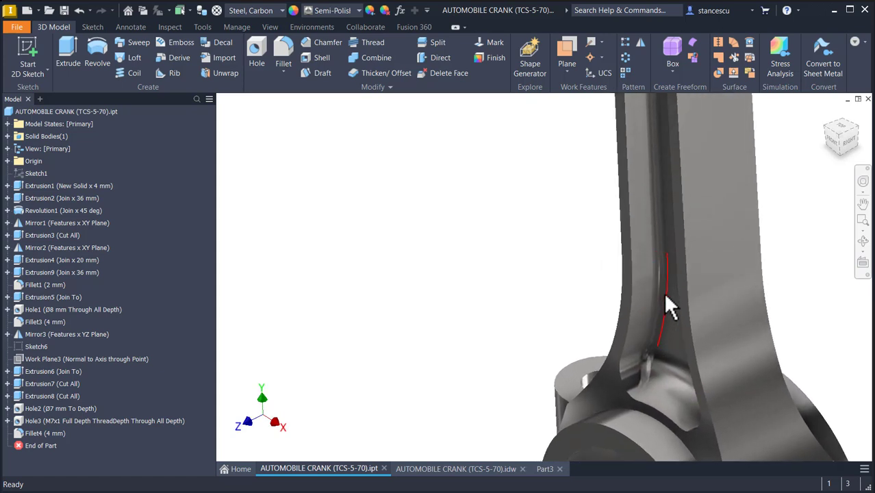
shift+middle_drag(530, 297, 503, 348)
key(F6)
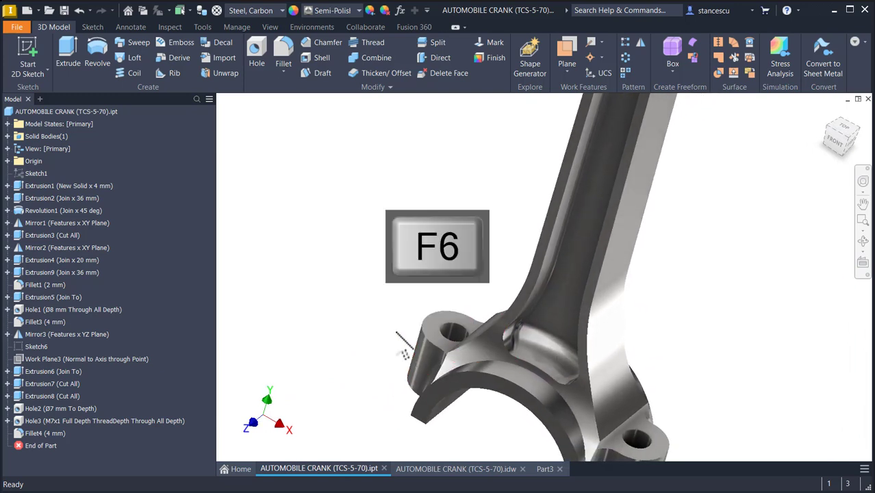
click(473, 469)
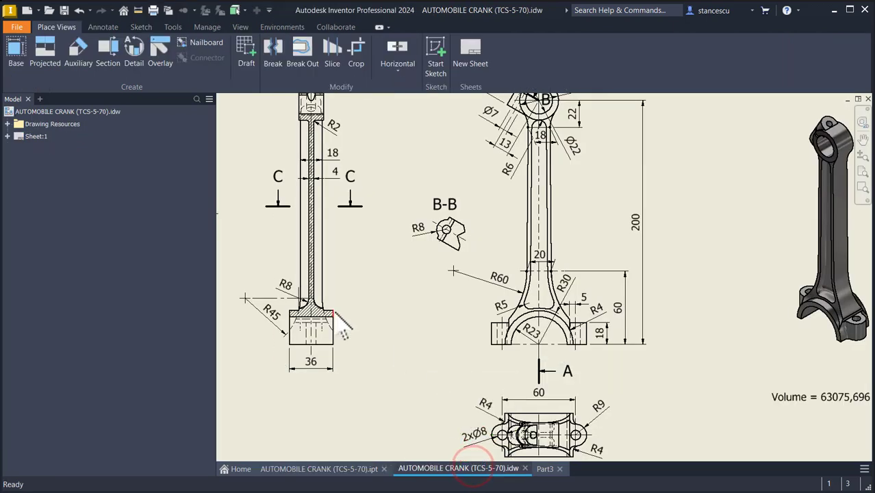
click(544, 470)
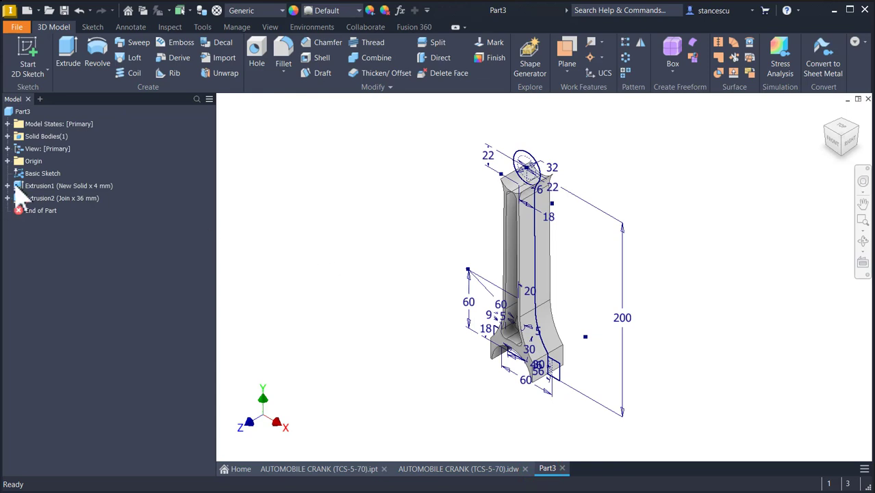
- Hide the Basic Sketch and start a new sketch on the YZ Plane with the part sliced open
right_click(20, 175)
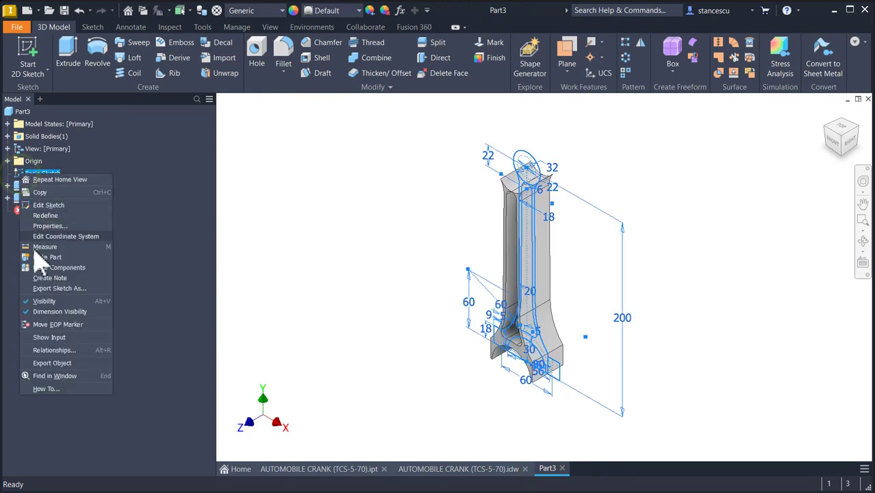
click(53, 301)
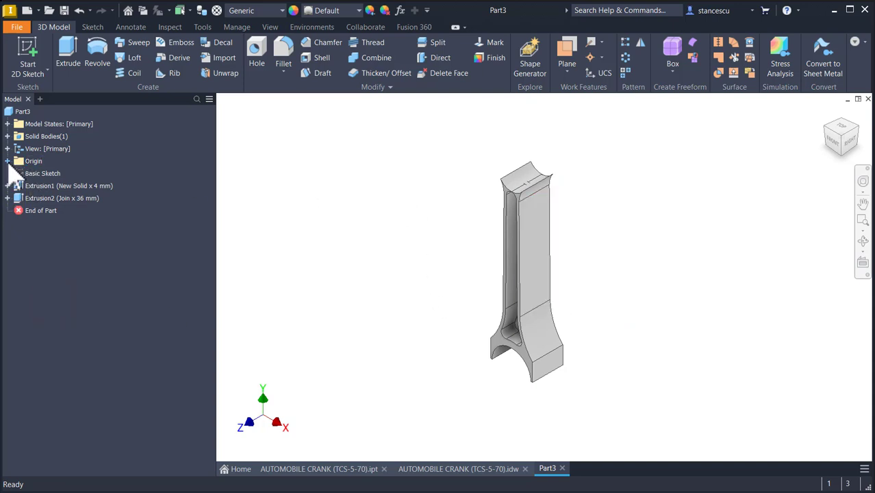
click(8, 161)
click(45, 173)
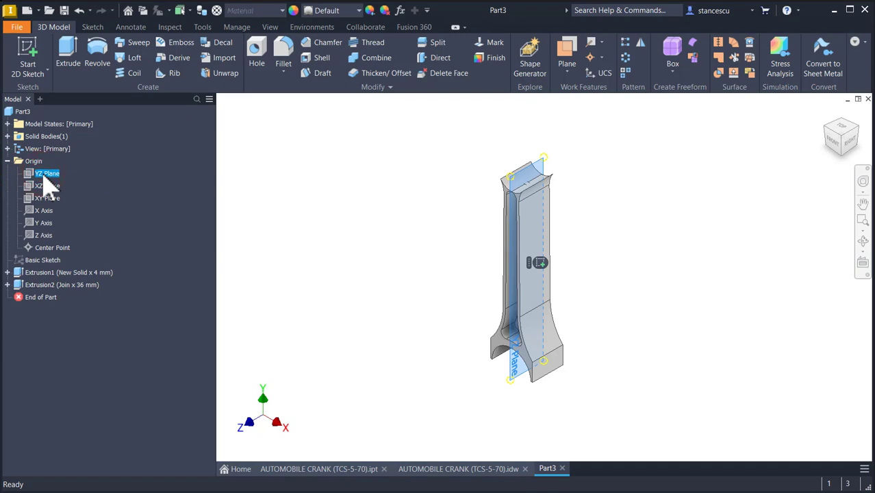
click(537, 260)
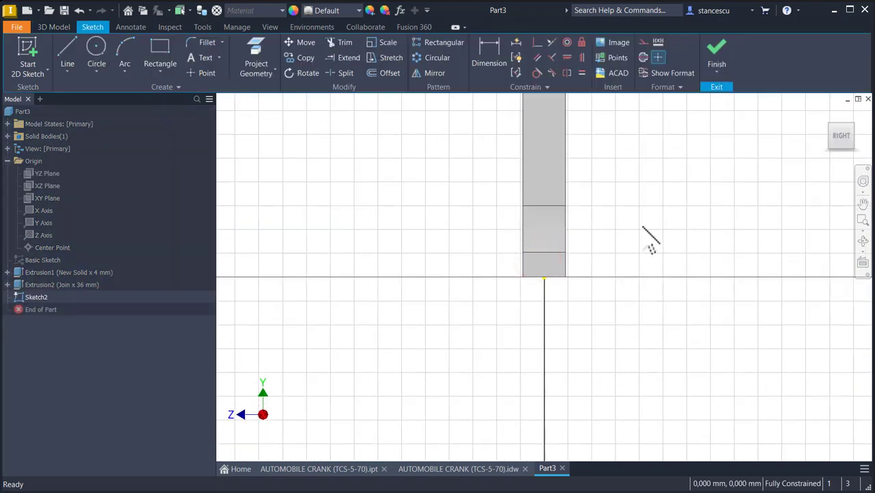
key(F7)
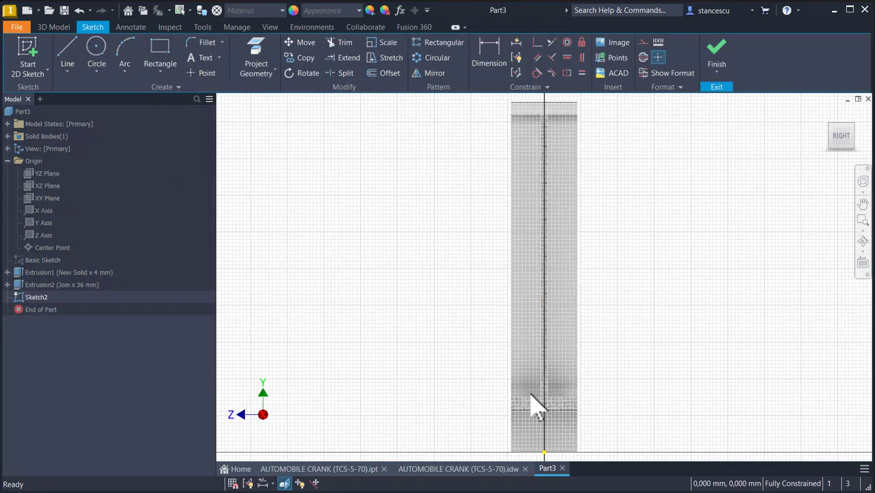
scroll(527, 397, down, 3)
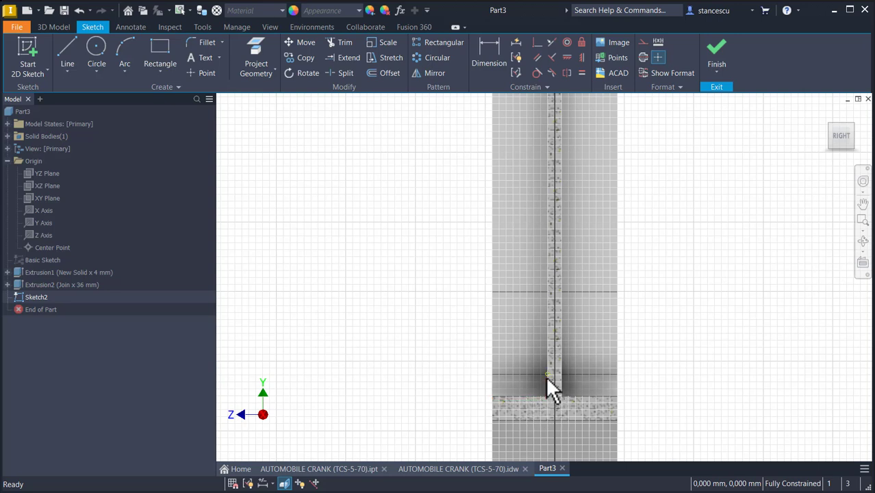
- Project the shank side edge and the big-end top edge into the sketch
key(l)
click(267, 63)
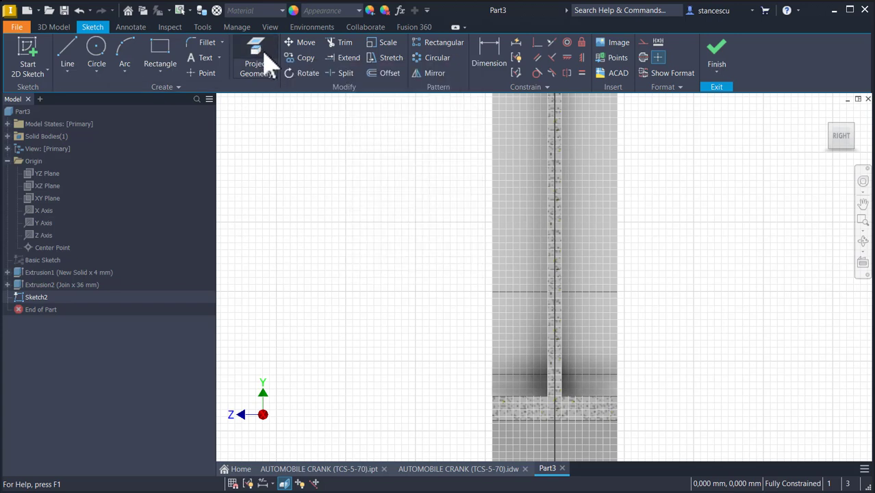
click(267, 62)
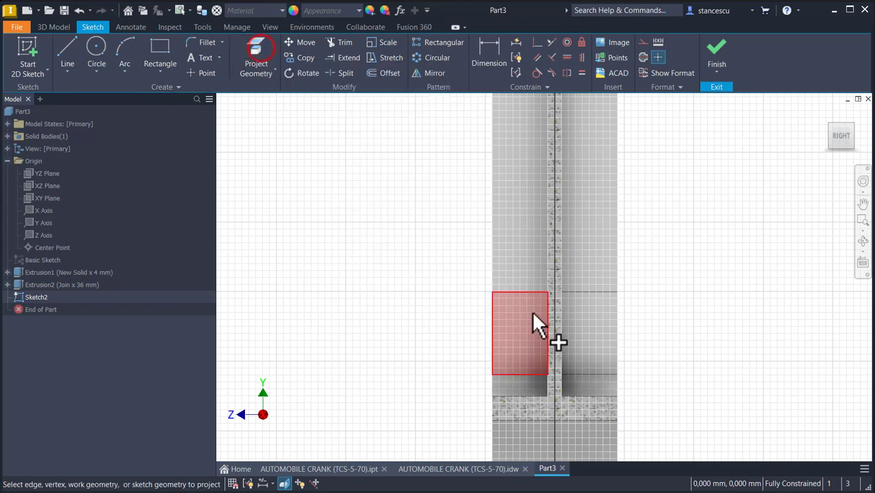
click(546, 353)
click(532, 396)
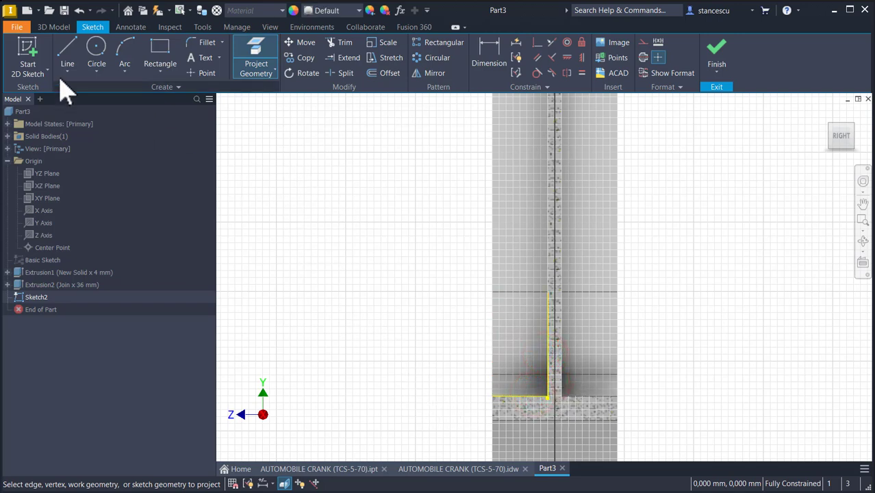
- Draw a circle of radius 8 mm beside the shank
click(94, 54)
click(407, 277)
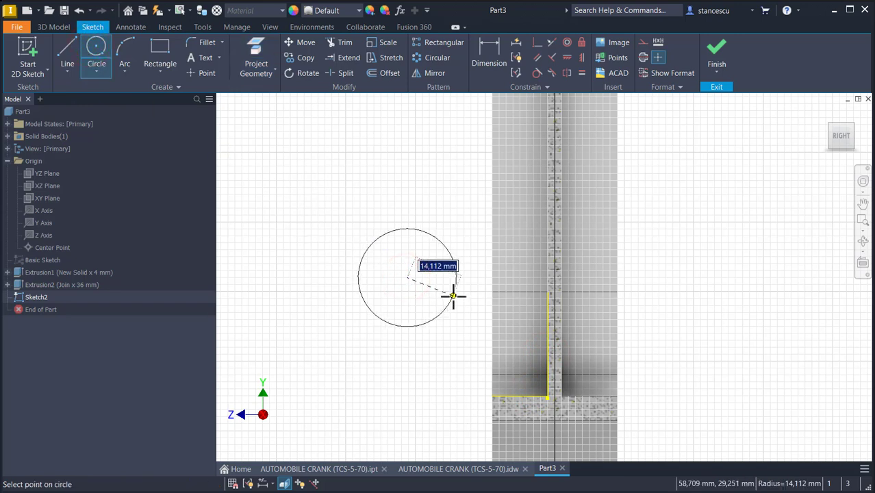
key(Return)
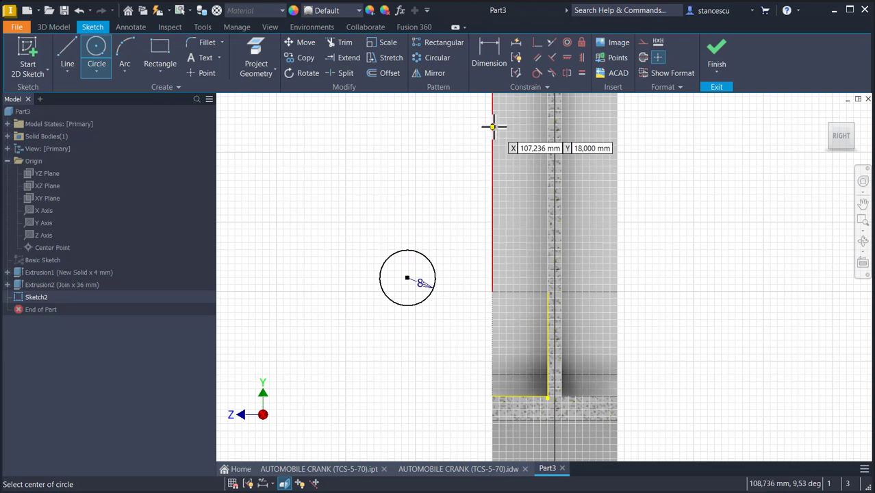
- Make the circle tangent to both the projected shank edge and the big-end edge
click(536, 72)
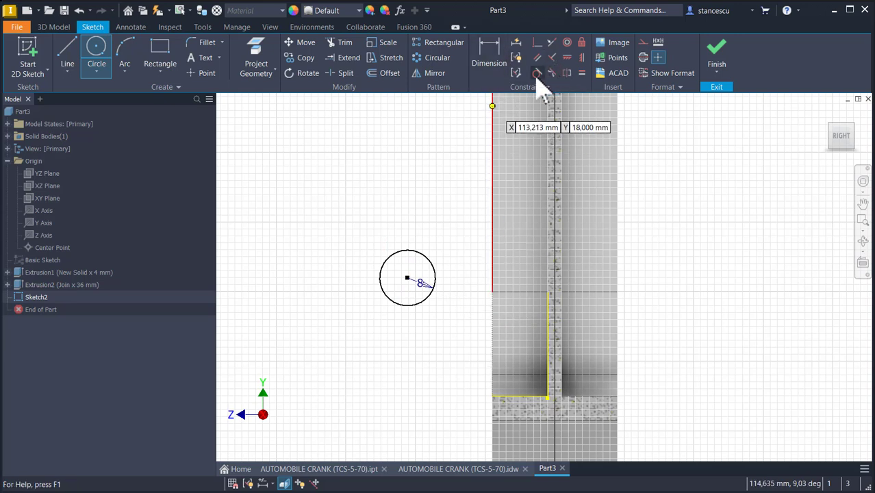
click(429, 264)
click(547, 348)
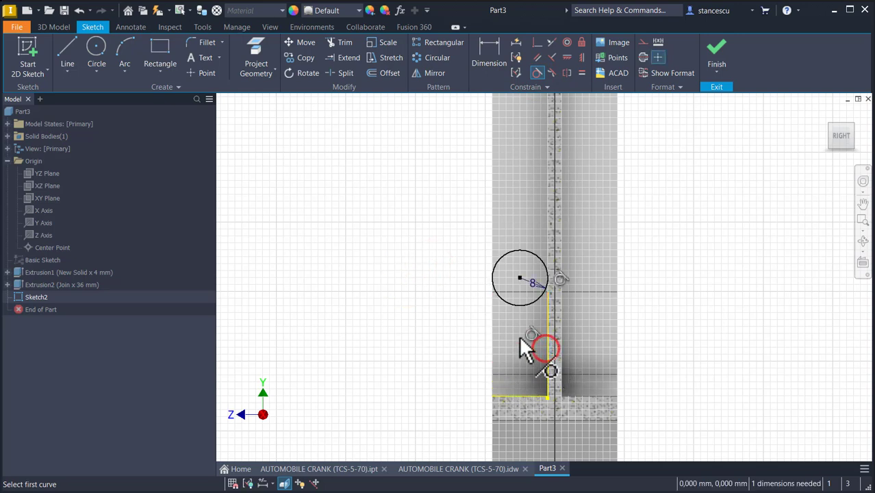
click(521, 306)
click(515, 395)
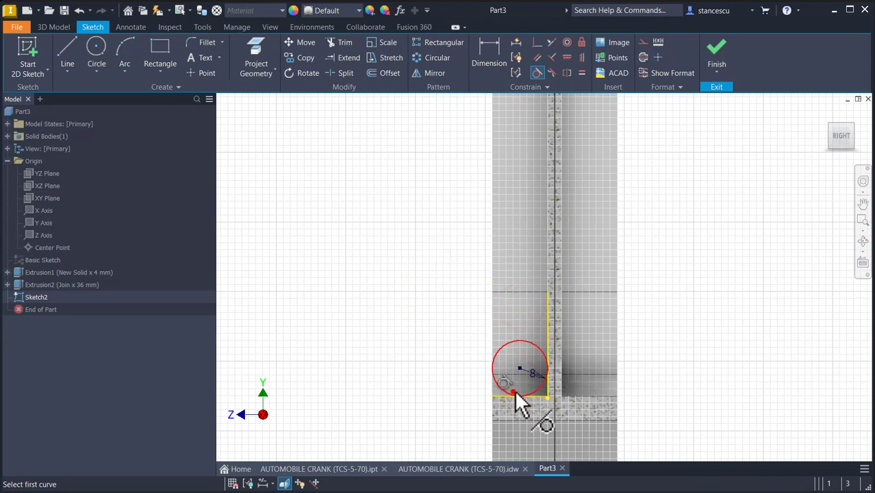
- Trim the circle down to the fillet arc between the two edges and finish the sketch
click(344, 44)
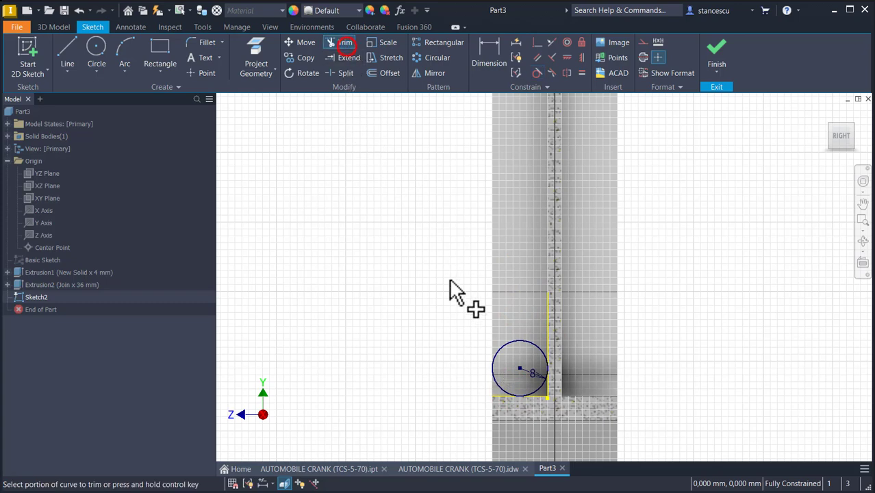
click(511, 345)
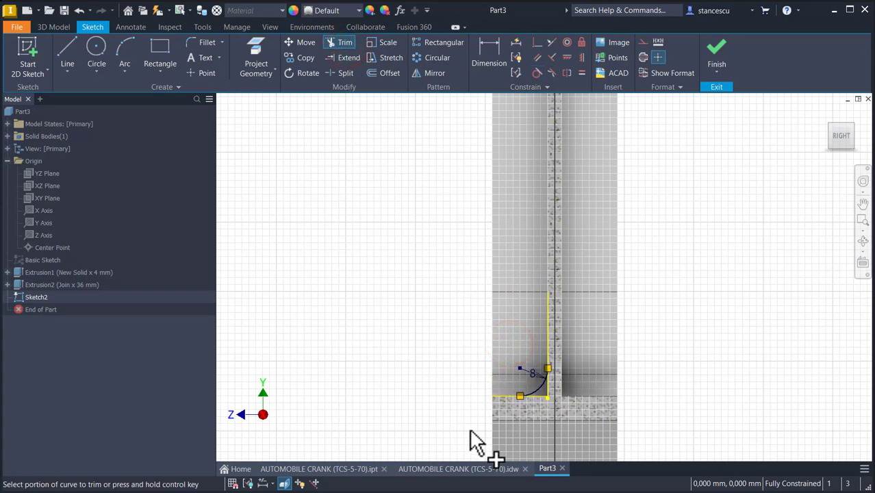
scroll(538, 404, up, 3)
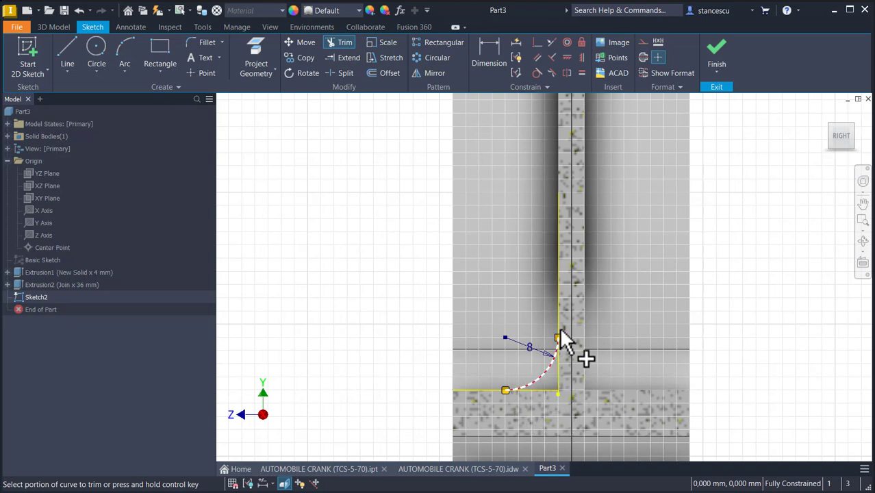
click(716, 49)
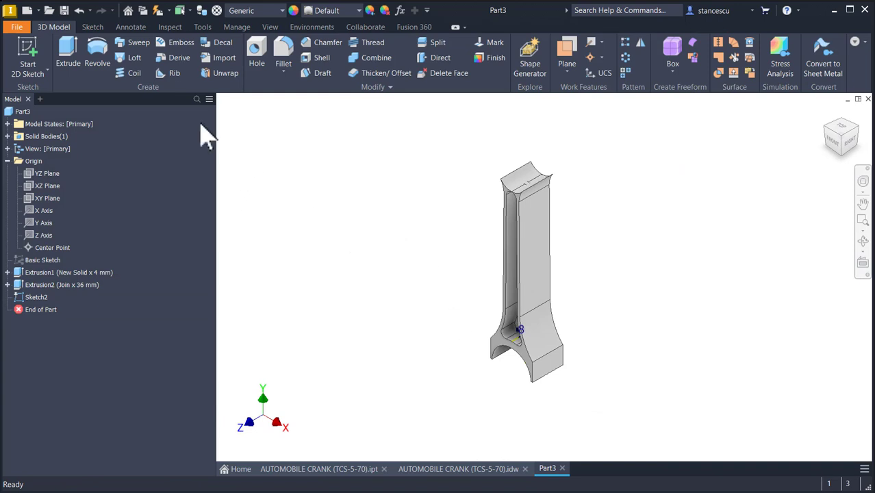
- Begin a Revolve of the fillet arc profile
click(99, 54)
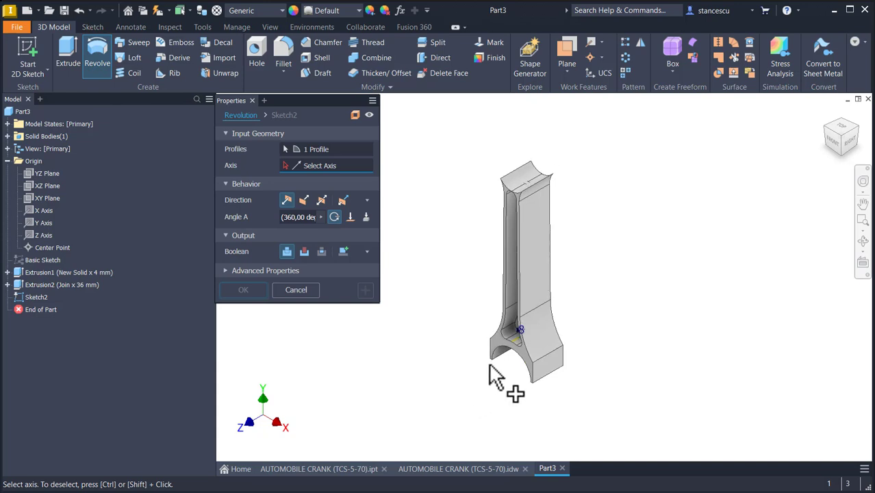
scroll(512, 359, up, 5)
shift+middle_drag(514, 359, 566, 391)
scroll(568, 390, up, 3)
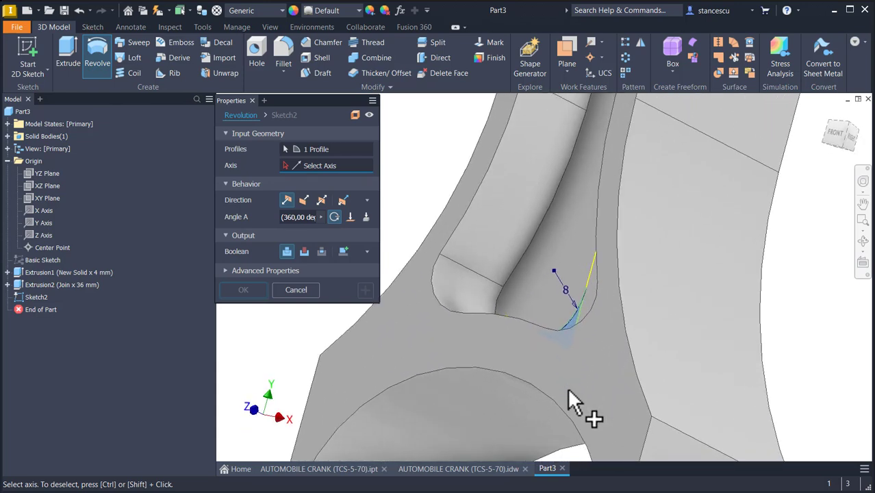
scroll(585, 305, up, 6)
scroll(594, 291, down, 2)
shift+middle_drag(553, 307, 479, 343)
scroll(544, 330, down, 3)
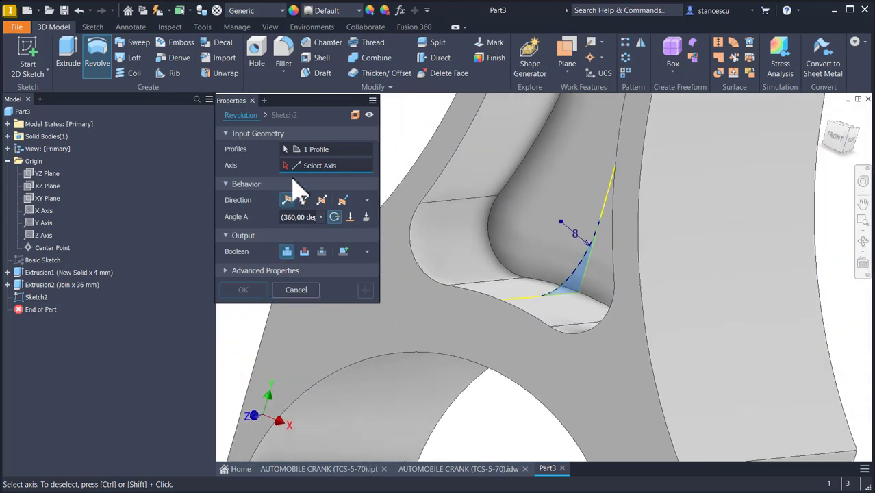
shift+middle_drag(488, 410, 494, 430)
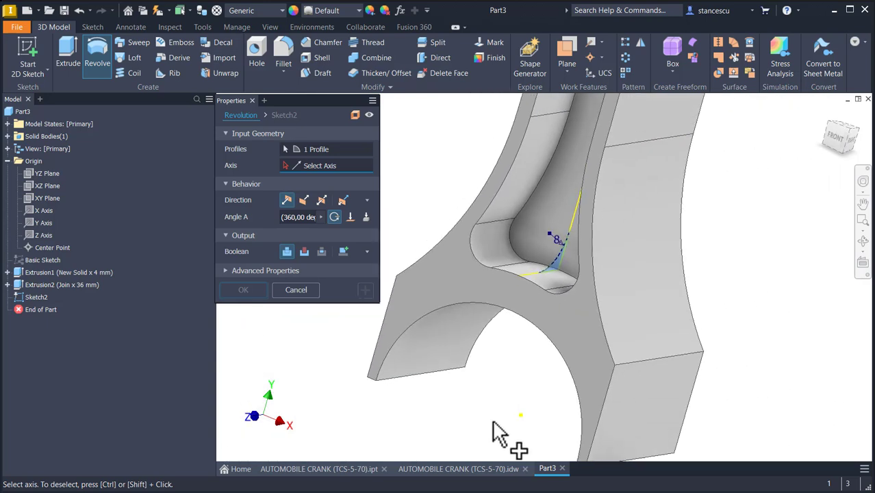
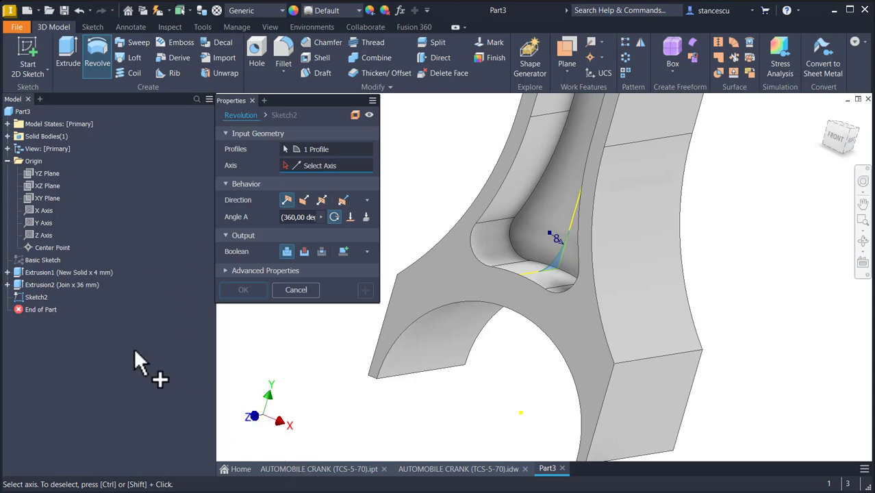
- Revolve the fillet arc profile about the Z Axis symmetrically through 45 degrees, joining it to the part
click(41, 235)
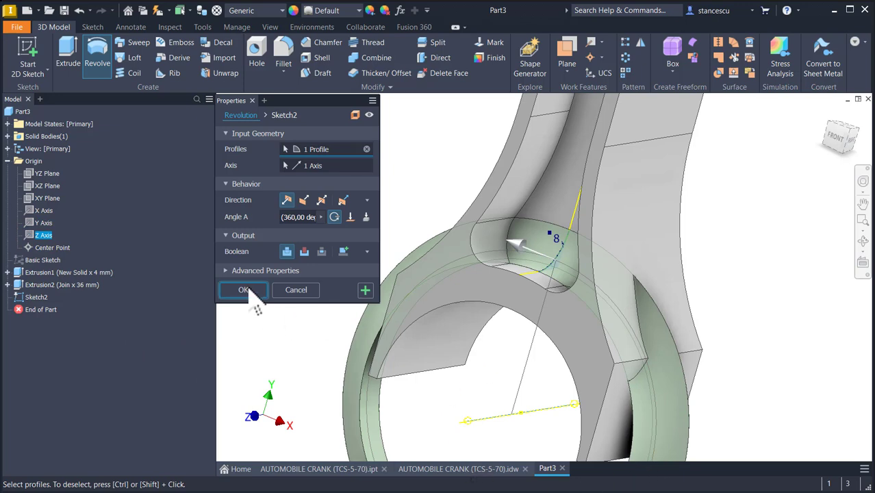
click(322, 200)
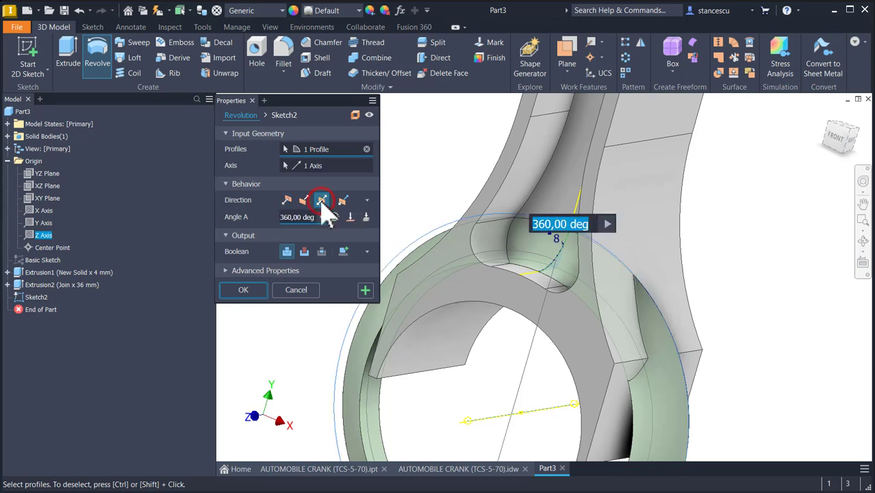
click(302, 217)
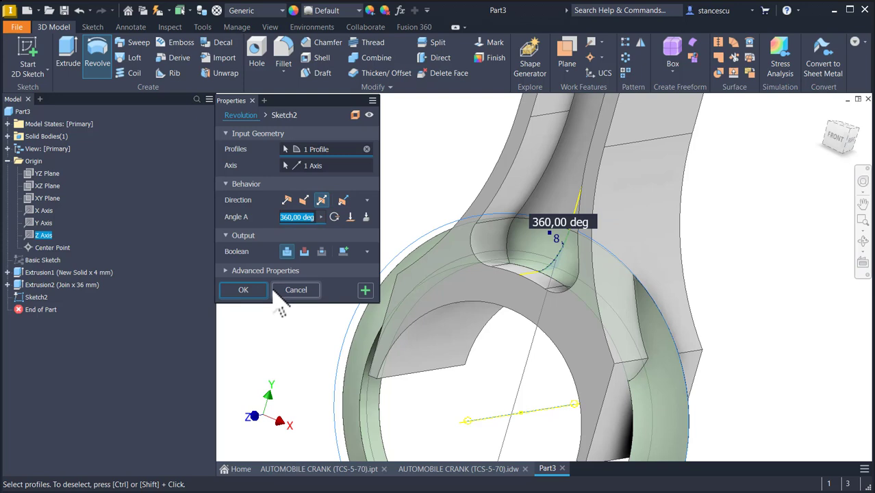
text(60)
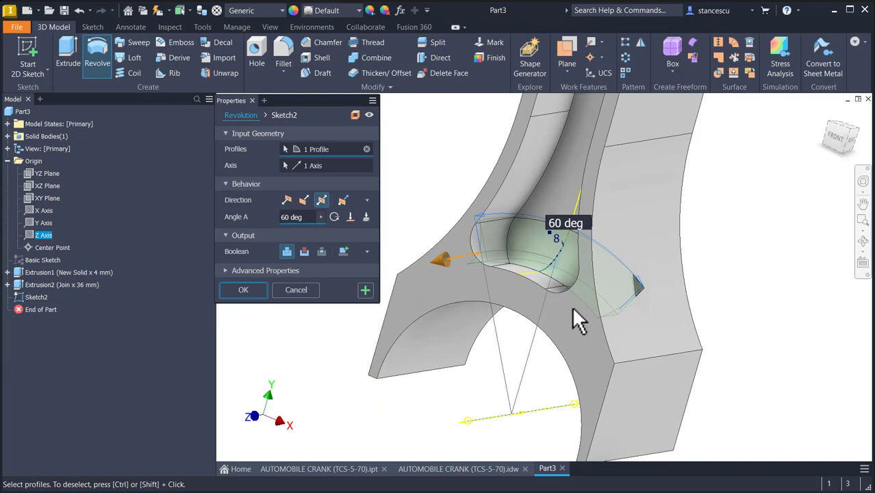
shift+middle_drag(591, 297, 567, 315)
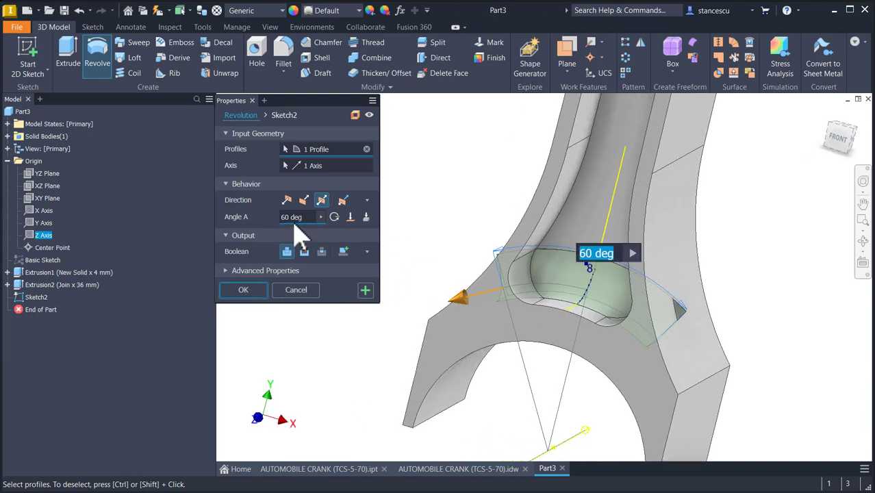
click(304, 217)
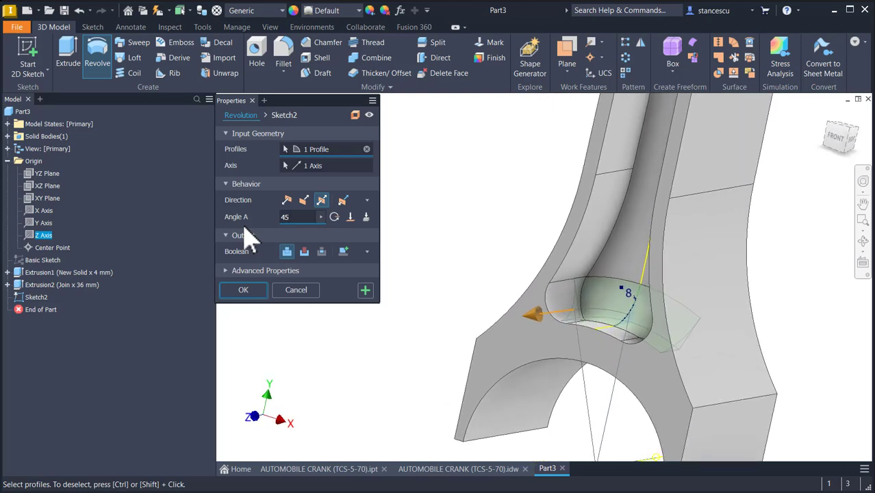
click(243, 290)
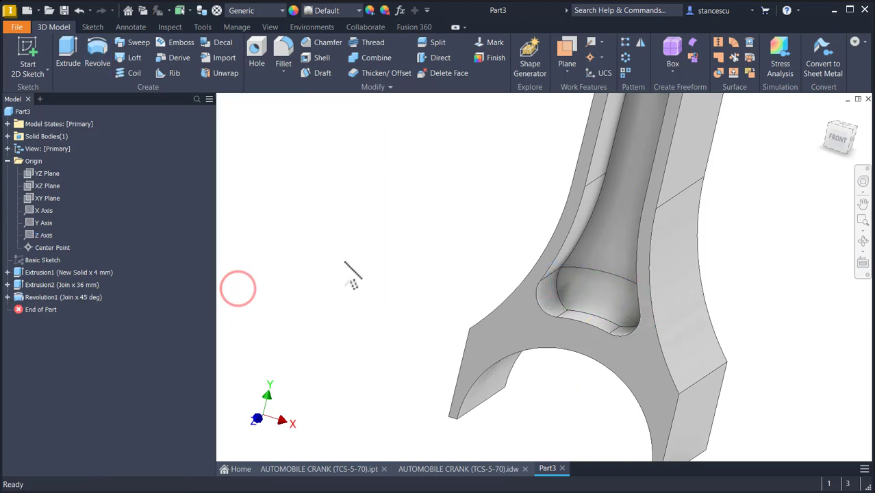
- Mirror the revolved fillet feature about the XY Plane
key(F6)
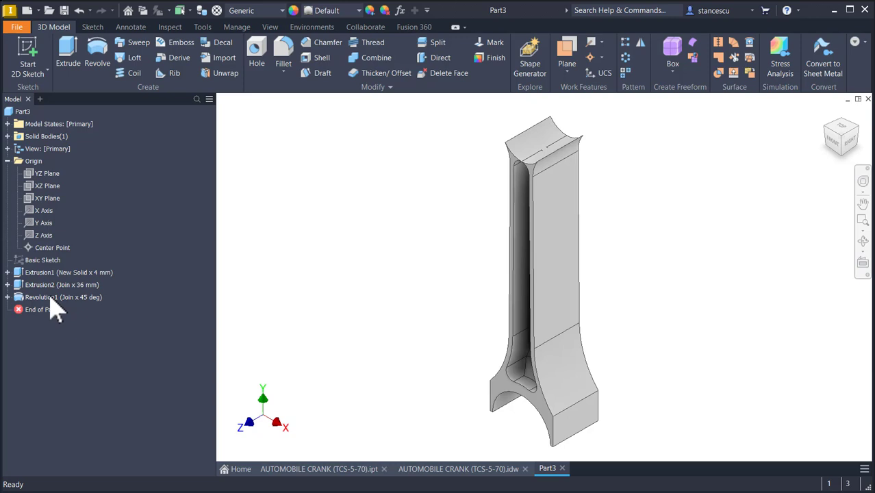
click(639, 43)
click(54, 296)
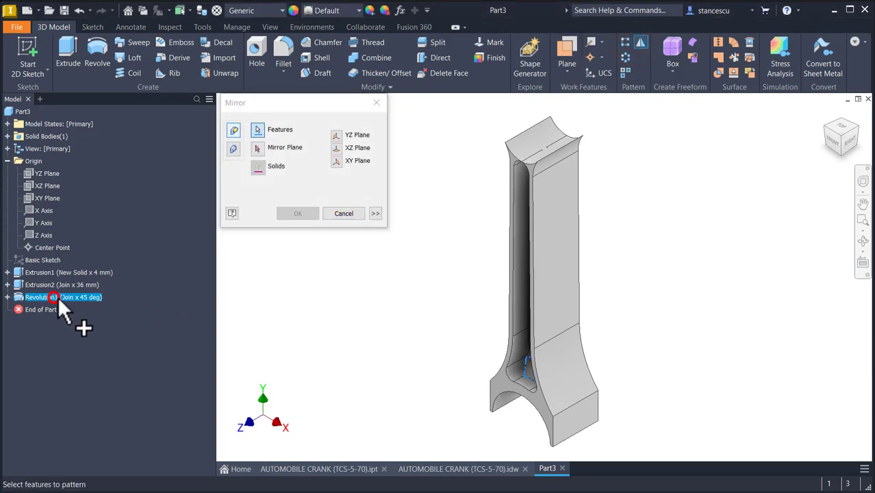
click(256, 149)
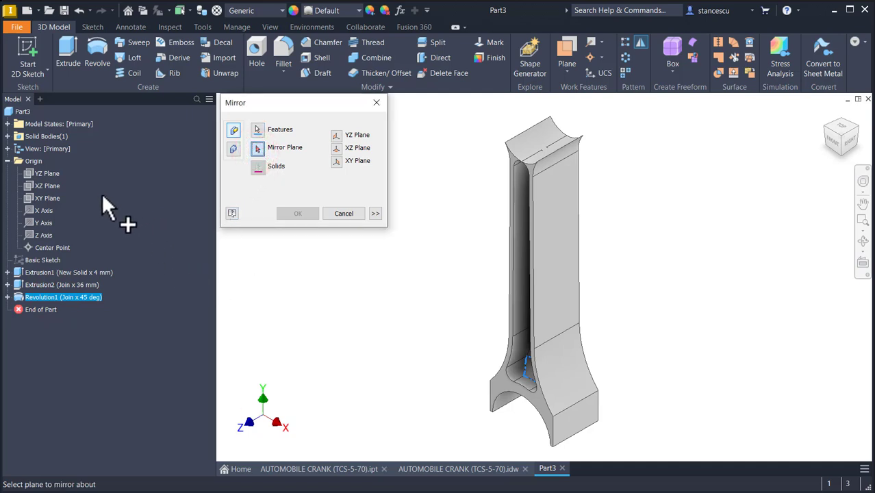
click(48, 198)
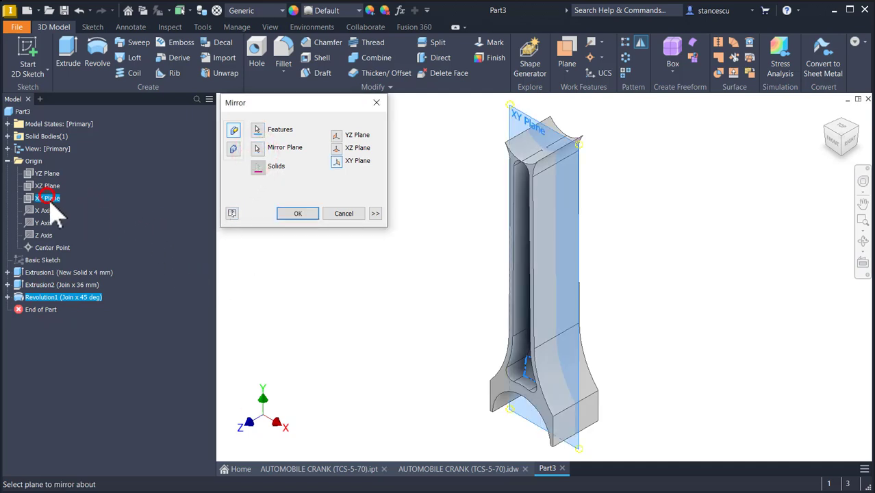
shift+middle_drag(705, 294, 305, 226)
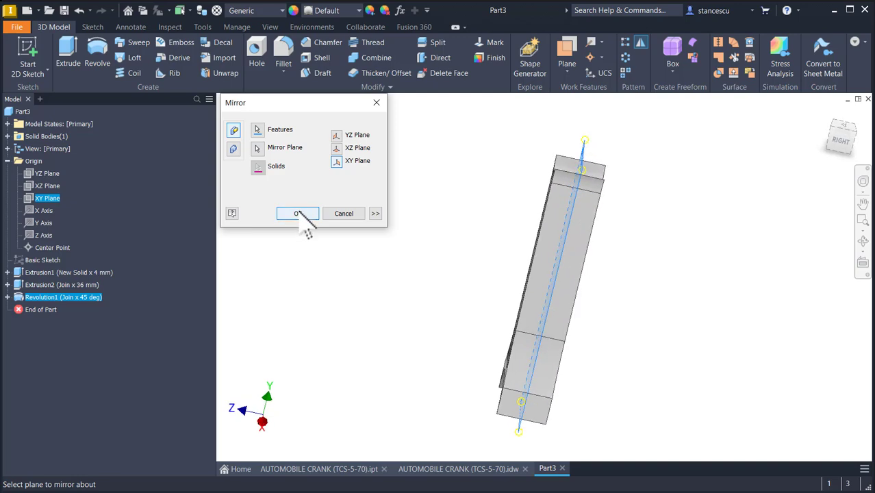
click(300, 215)
key(F6)
- Examine the R45 and R8 transitions of the shank in the reference drawing's side view
click(441, 468)
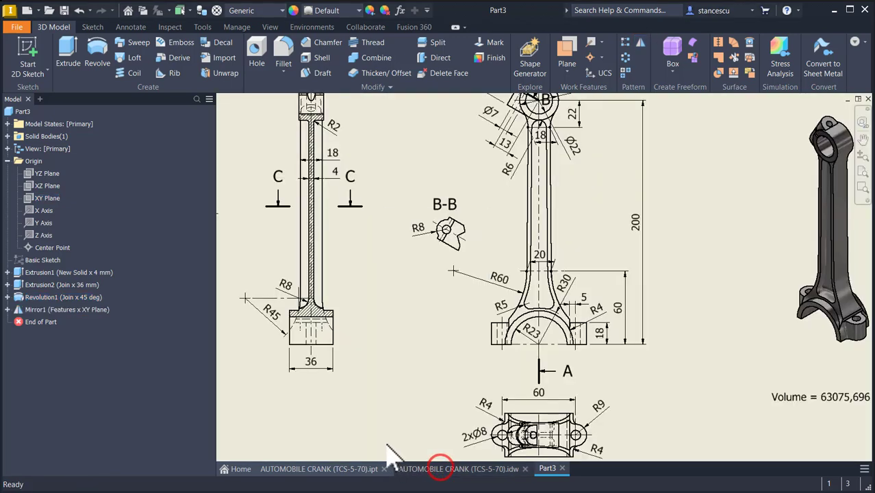
click(271, 314)
scroll(282, 324, up, 3)
middle_drag(281, 308, 378, 329)
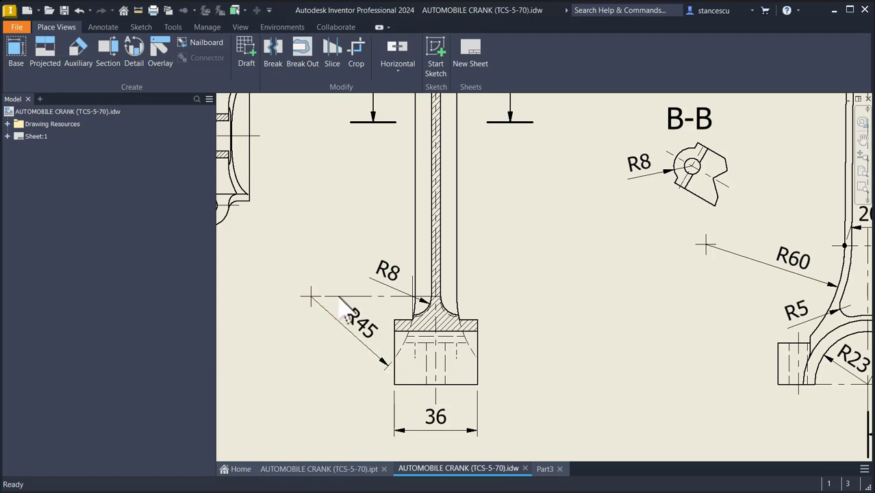
scroll(354, 299, up, 3)
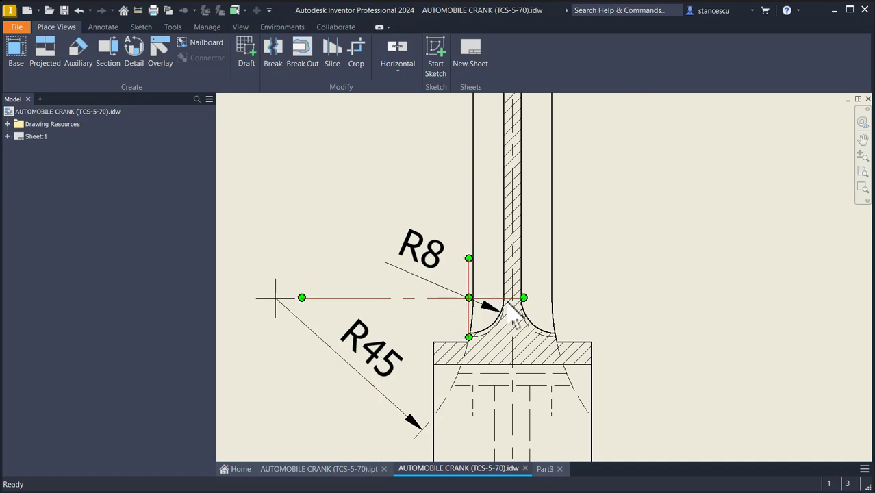
key(Home)
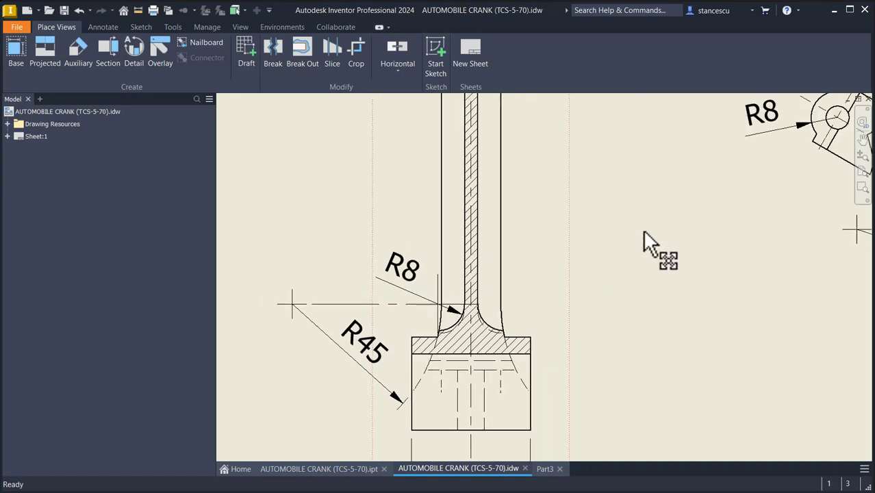
scroll(373, 236, up, 3)
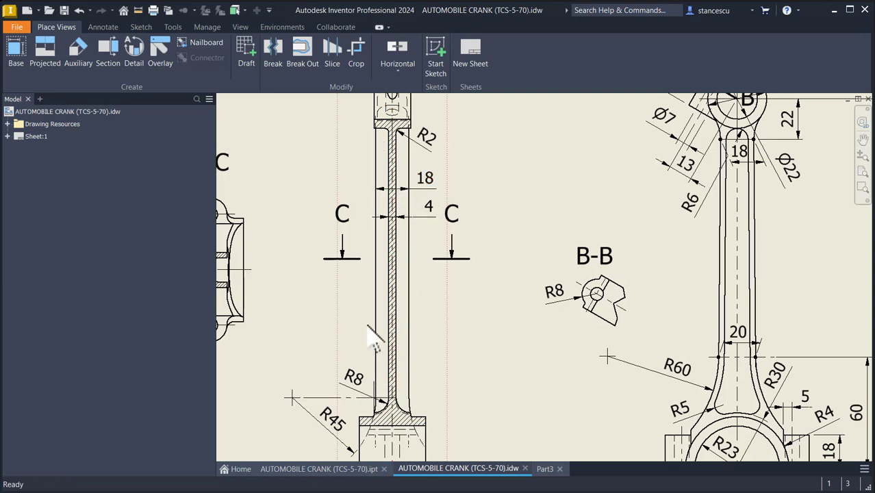
scroll(449, 327, down, 4)
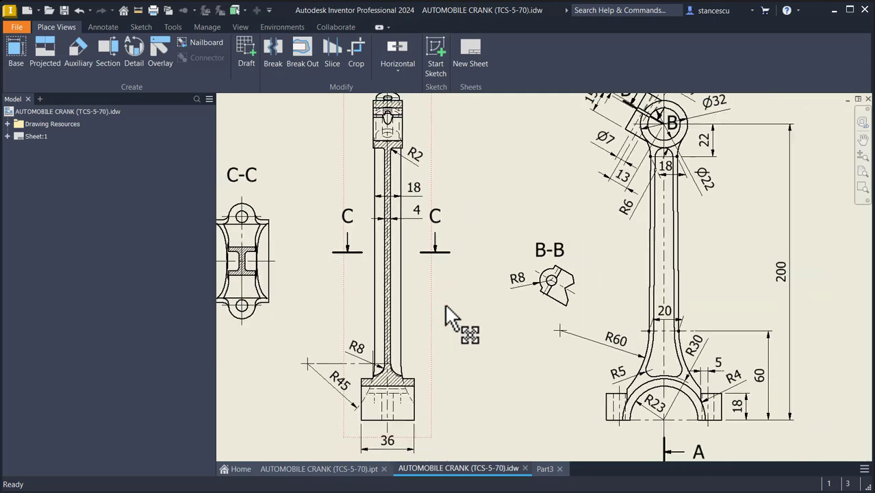
click(552, 470)
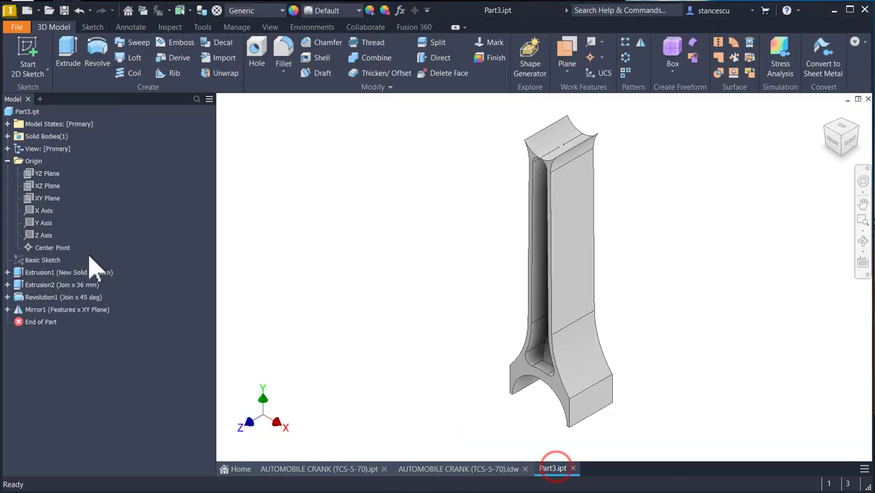
- Start a sketch on the YZ Plane, slice the view, and project the fillet and base edges
click(44, 174)
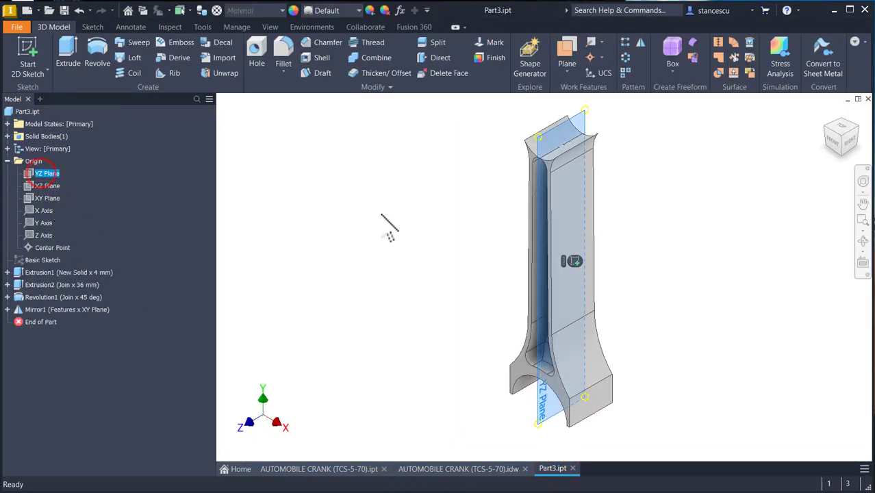
click(575, 262)
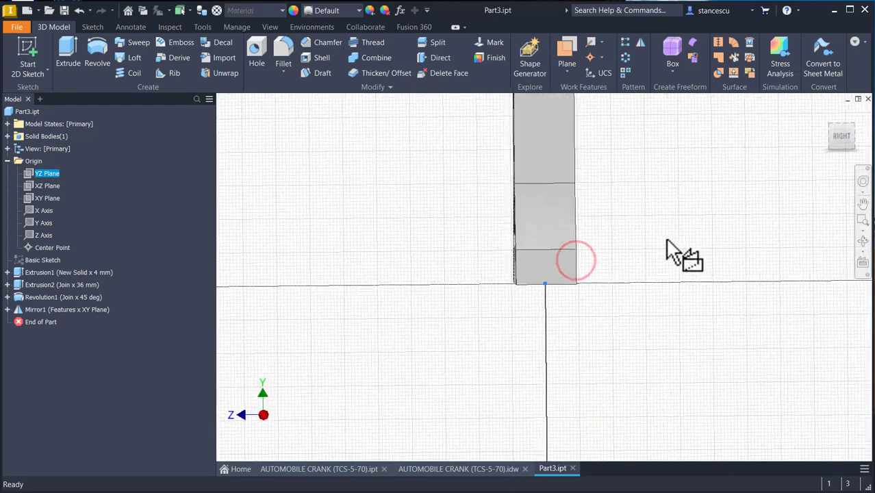
key(F7)
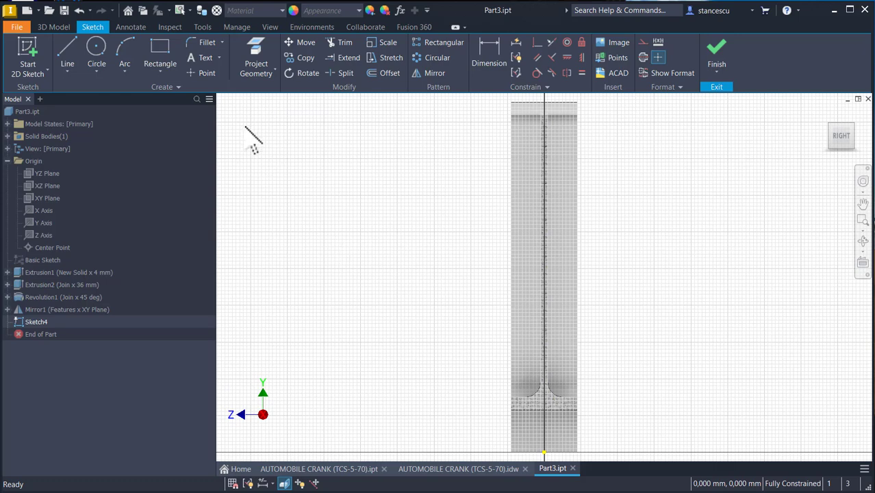
click(264, 60)
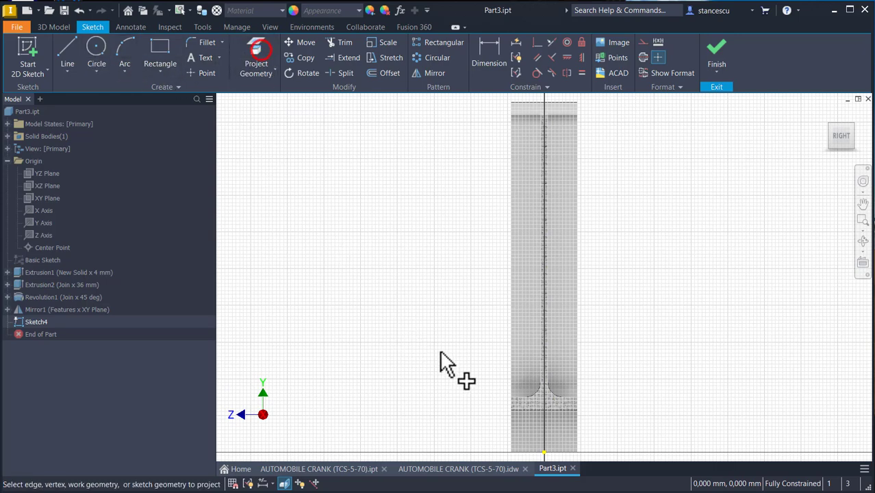
click(538, 390)
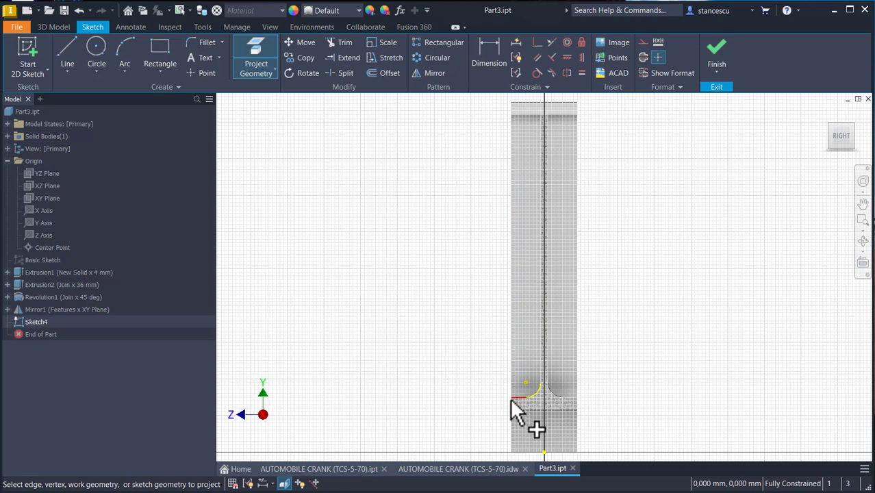
click(510, 379)
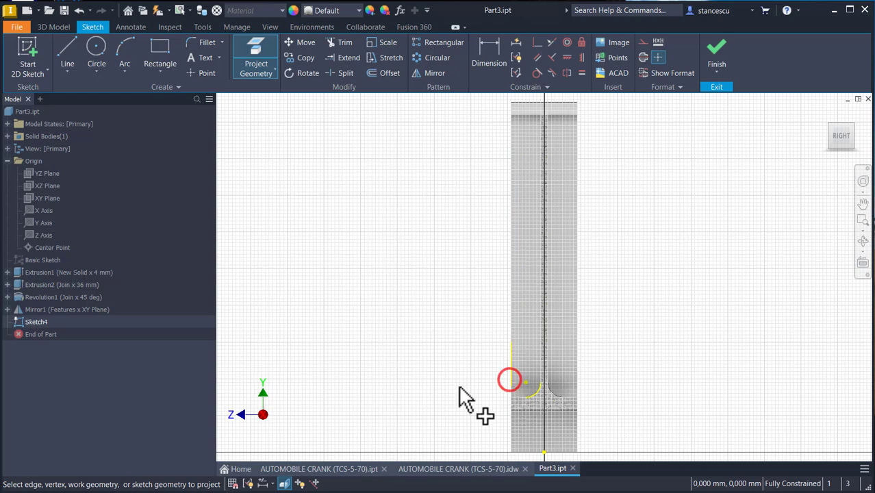
click(511, 404)
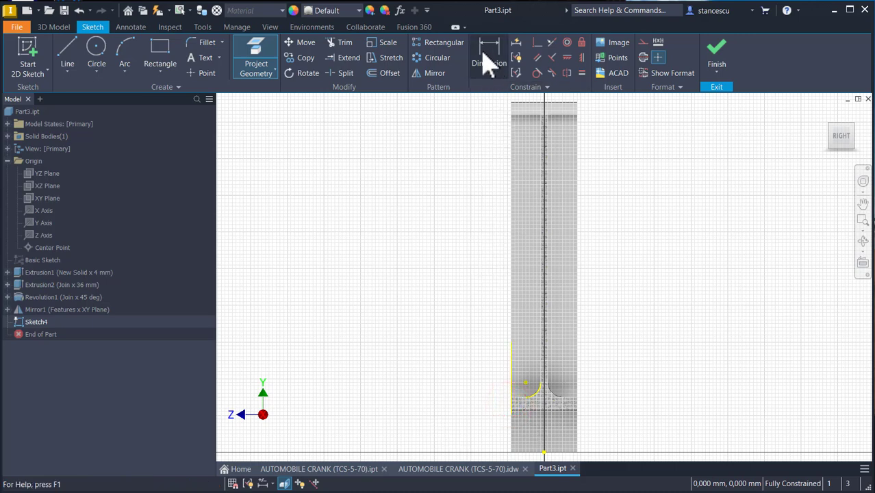
- Draw a vertical line down from the top edge continuing into a tangent arc to the base edge
click(69, 50)
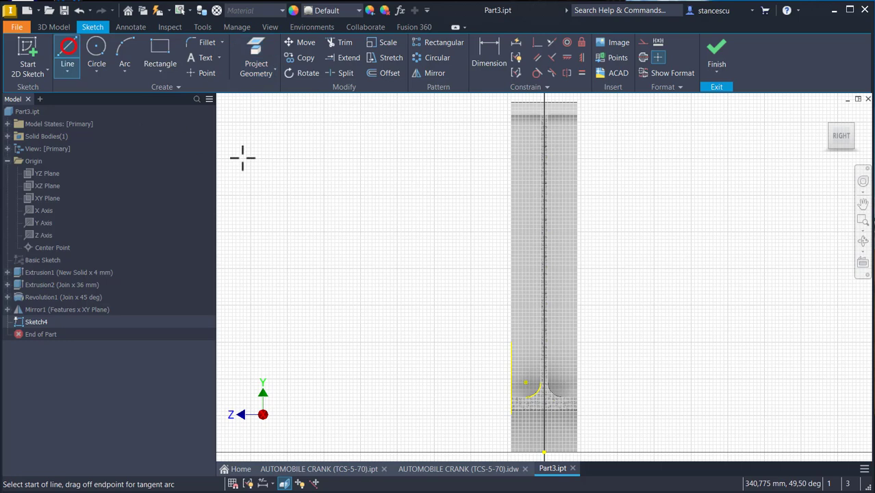
click(536, 103)
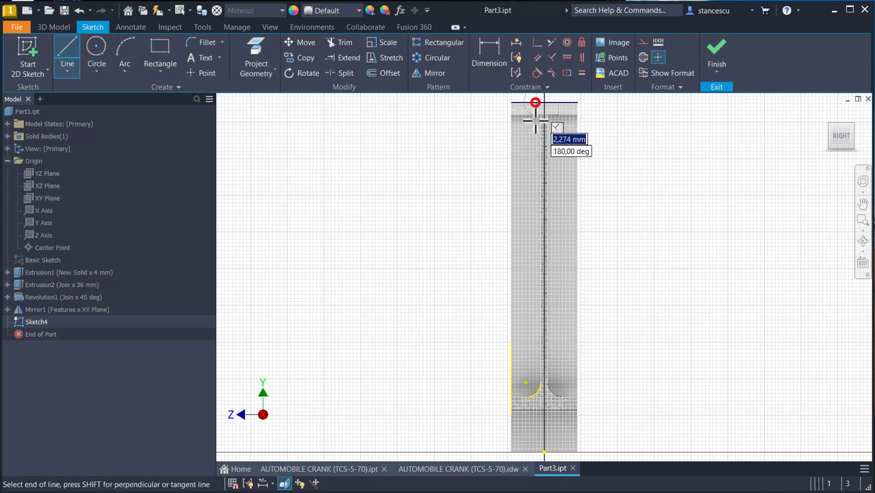
click(534, 316)
drag(535, 316, 508, 377)
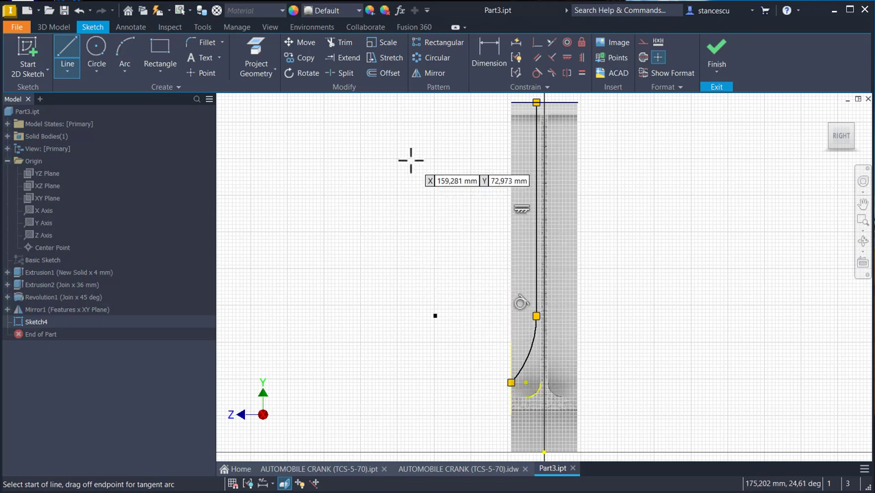
- Dimension the tangent arc's radius as 45 mm
click(488, 53)
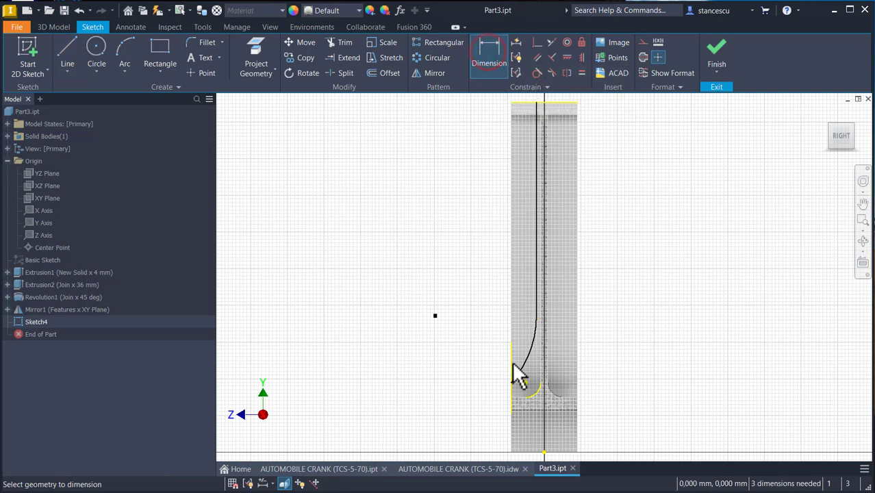
click(533, 375)
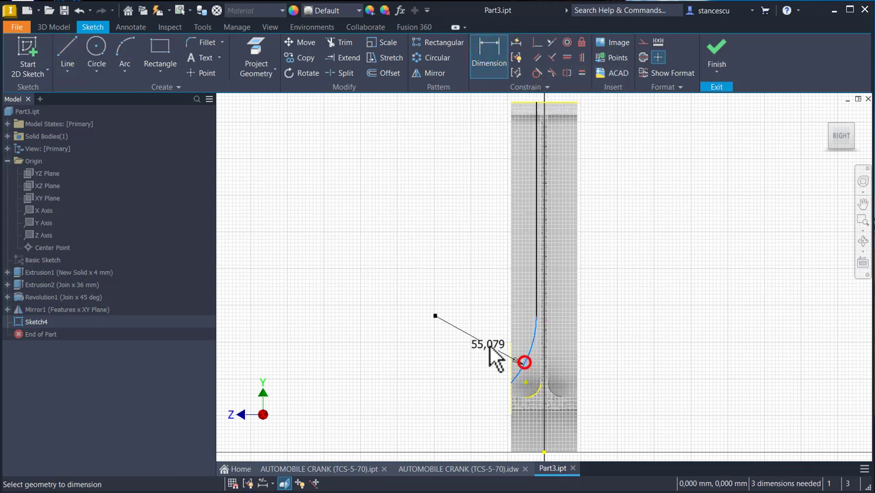
click(489, 345)
text(45)
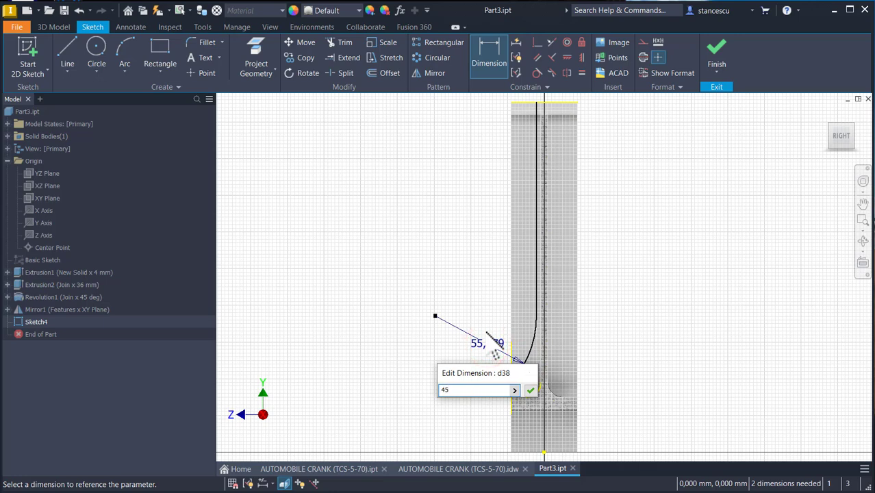
key(Return)
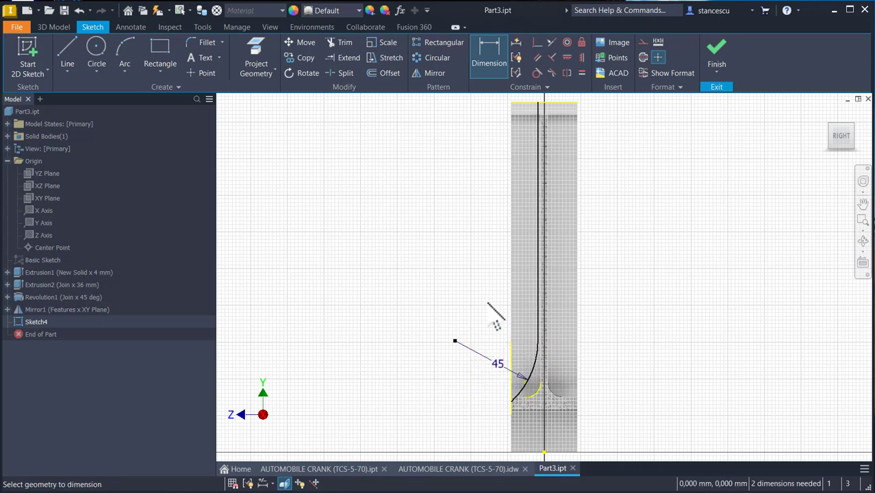
- Dimension the vertical line's distance from the center axis as 18/2 mm
click(538, 261)
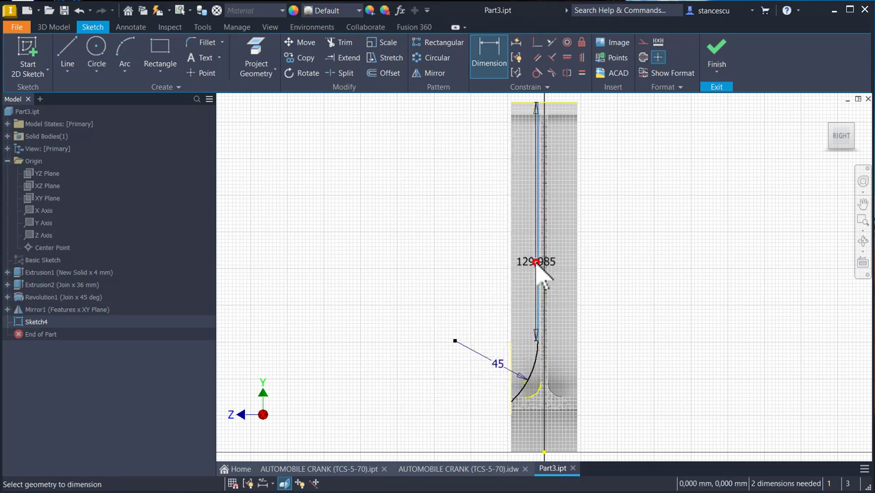
click(546, 452)
click(616, 288)
text(18/2)
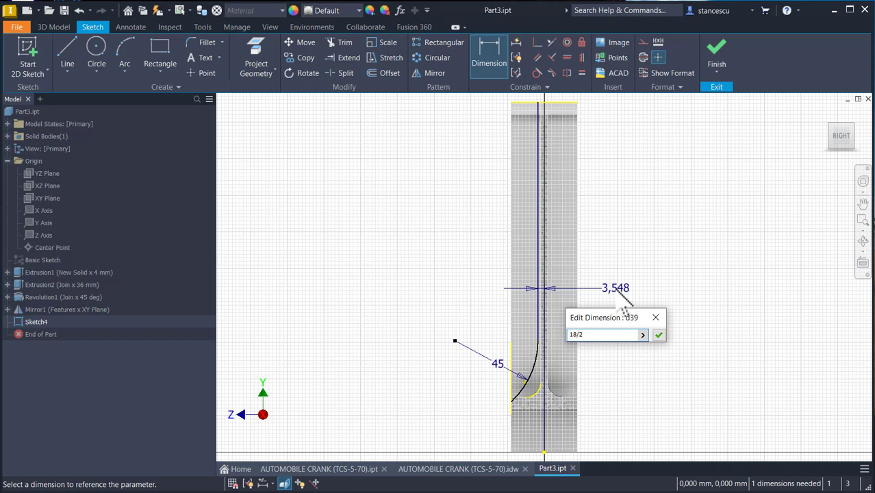
key(Return)
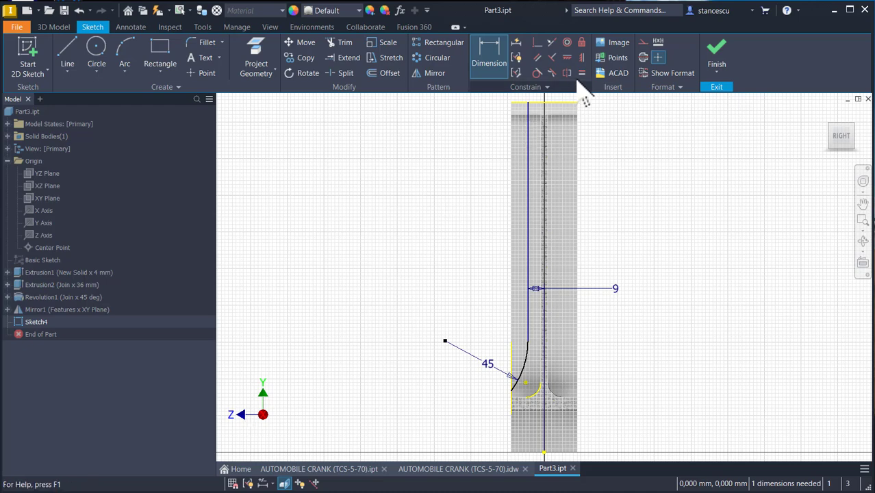
- Constrain the tangent arc's center horizontally level with the projected fillet point
click(583, 59)
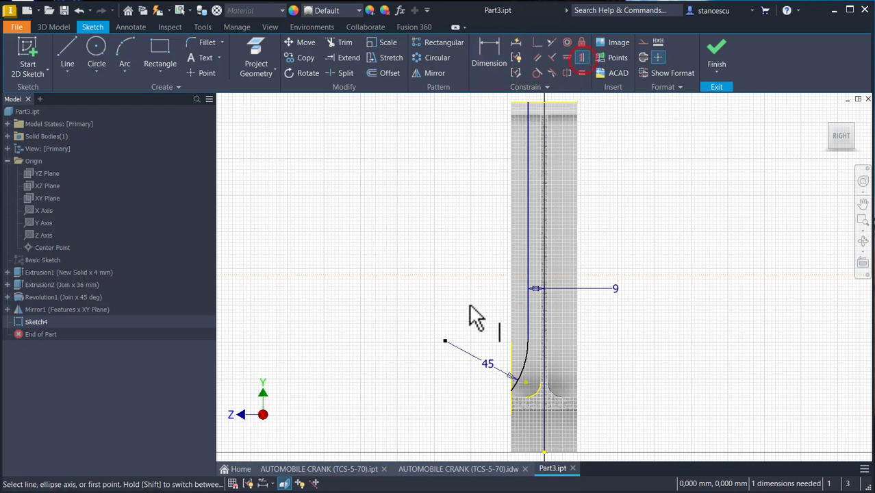
click(446, 341)
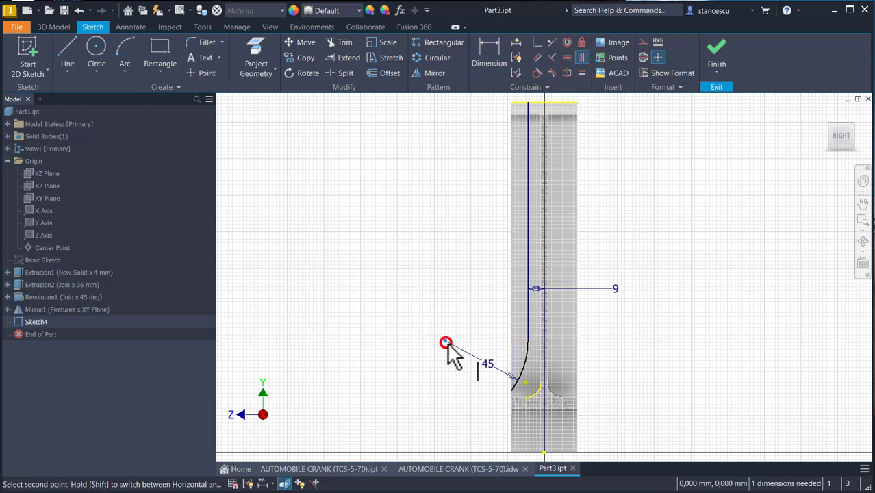
click(527, 384)
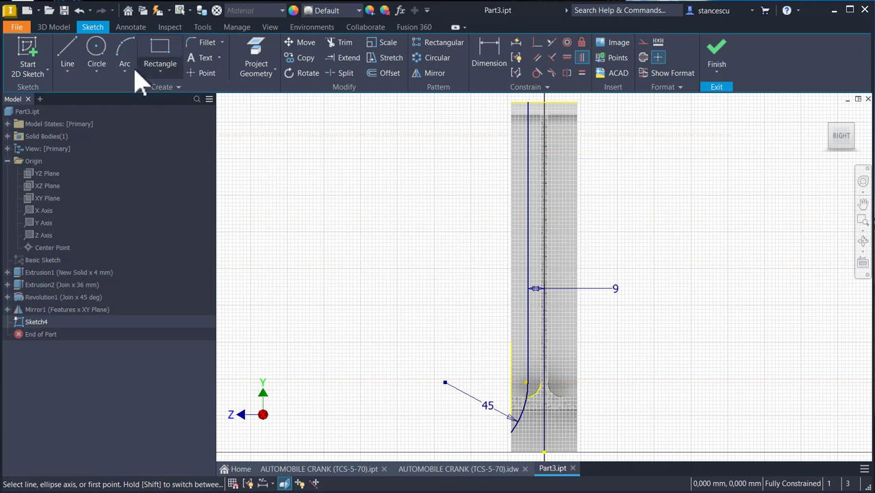
- Draw a vertical line along the projected edge from the top edge down to the arc's lower end
click(67, 49)
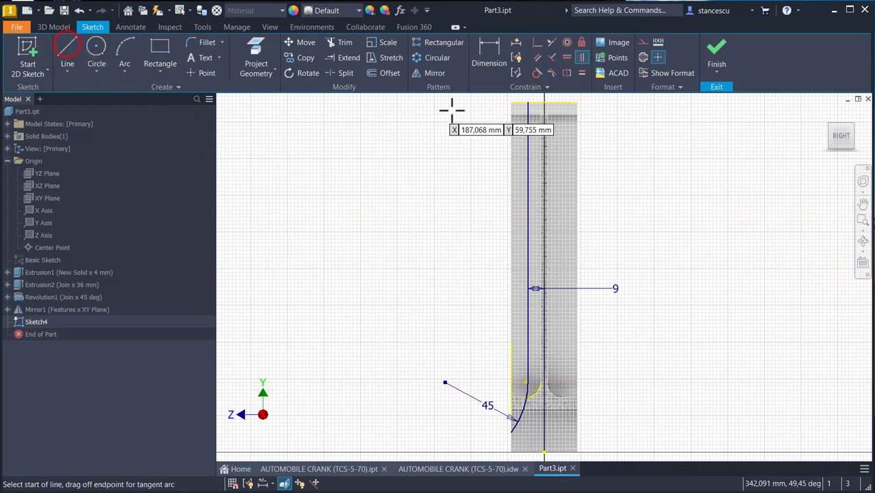
click(512, 104)
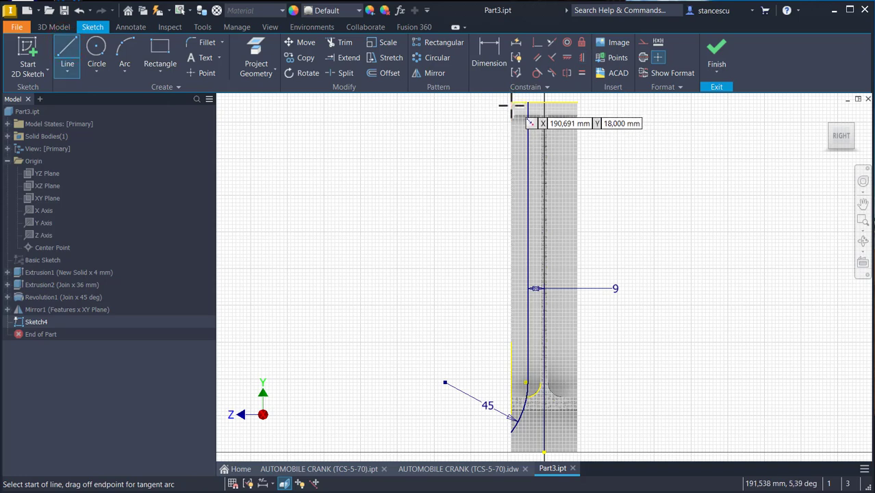
click(512, 430)
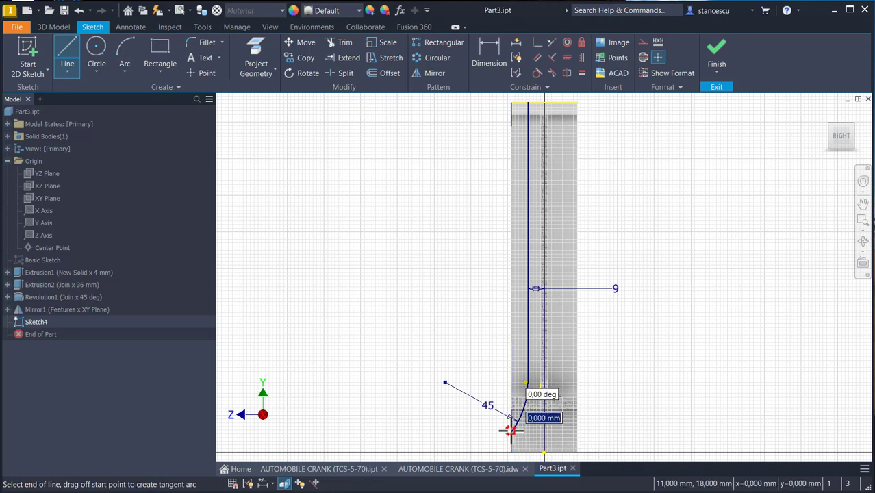
click(510, 103)
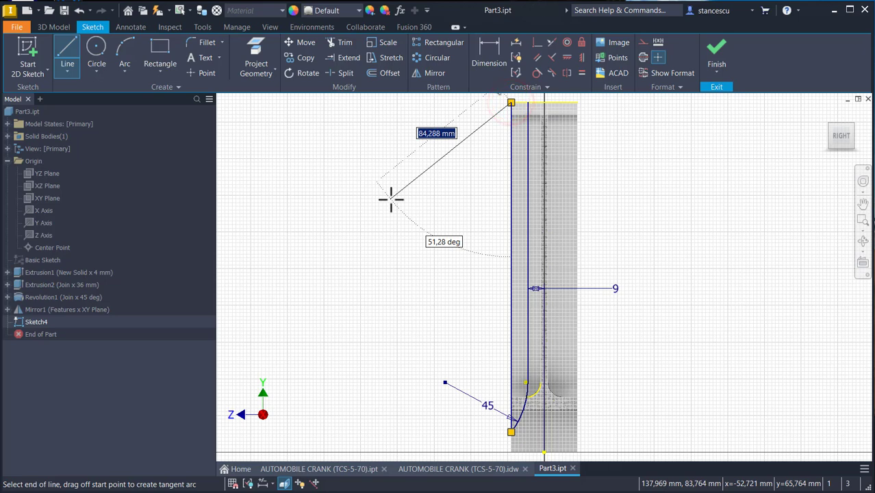
key(Escape)
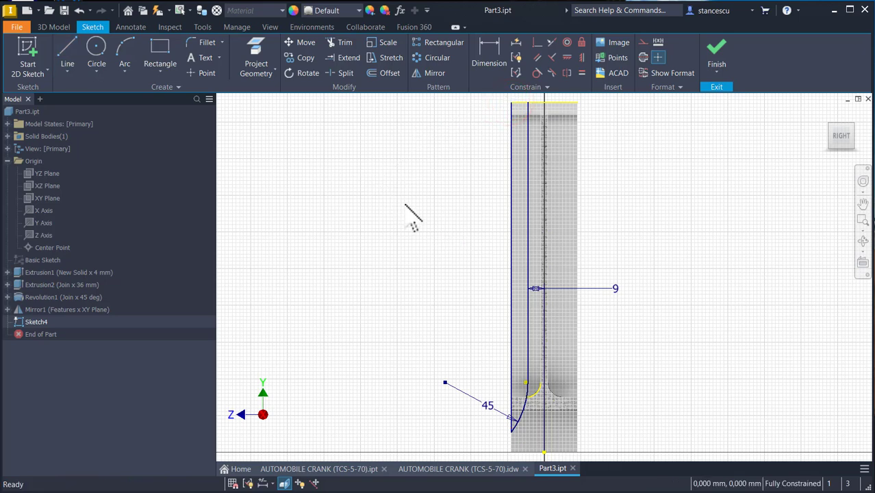
- Finish the sketch and cut-extrude its profile through all, symmetrically in both directions
click(521, 105)
click(718, 58)
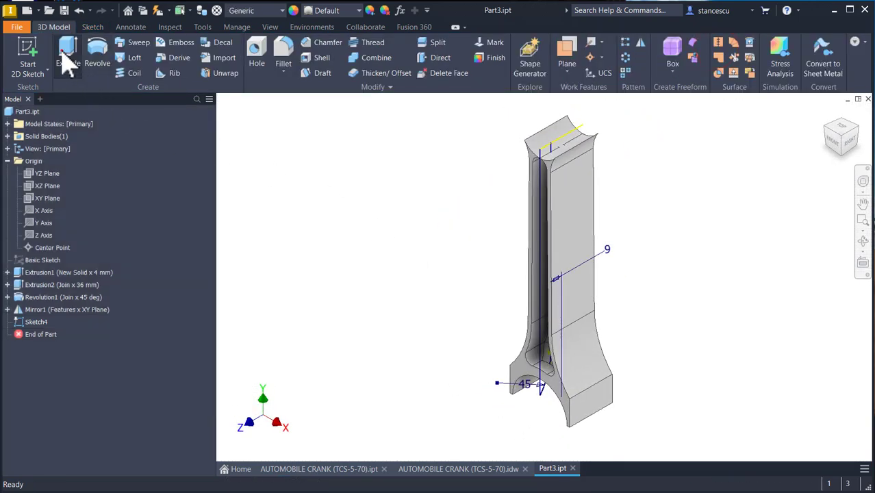
click(68, 63)
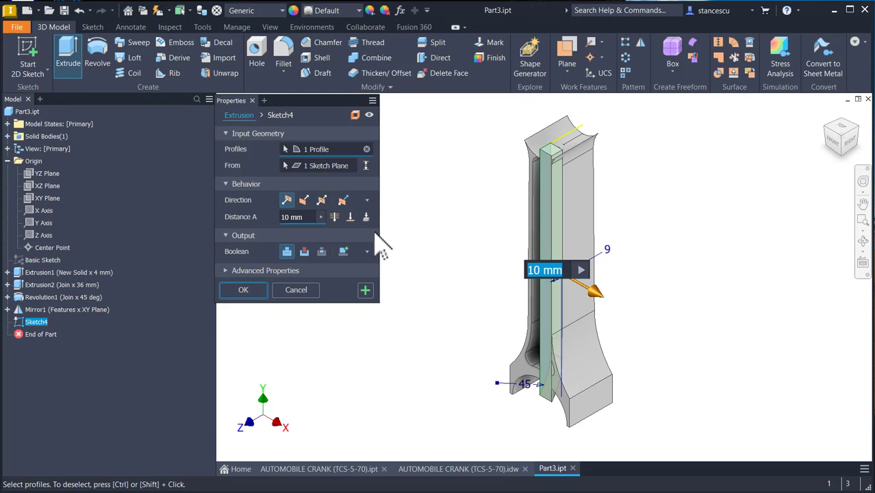
click(321, 199)
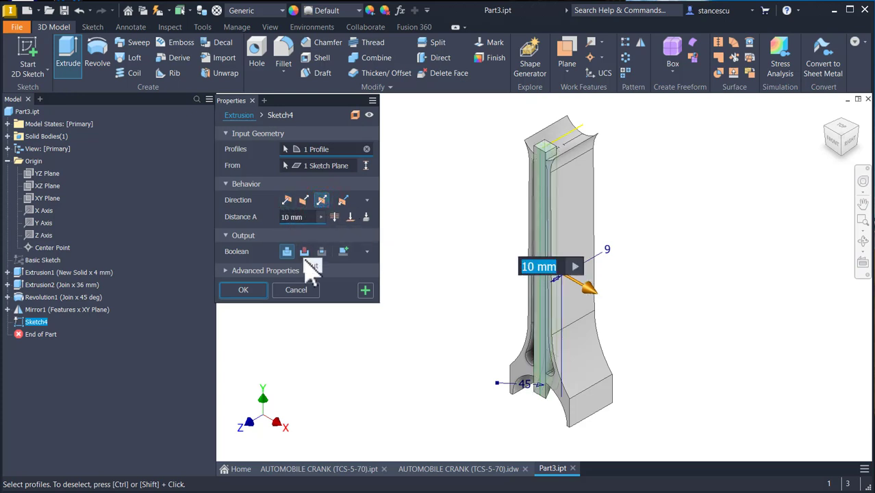
click(304, 251)
click(334, 216)
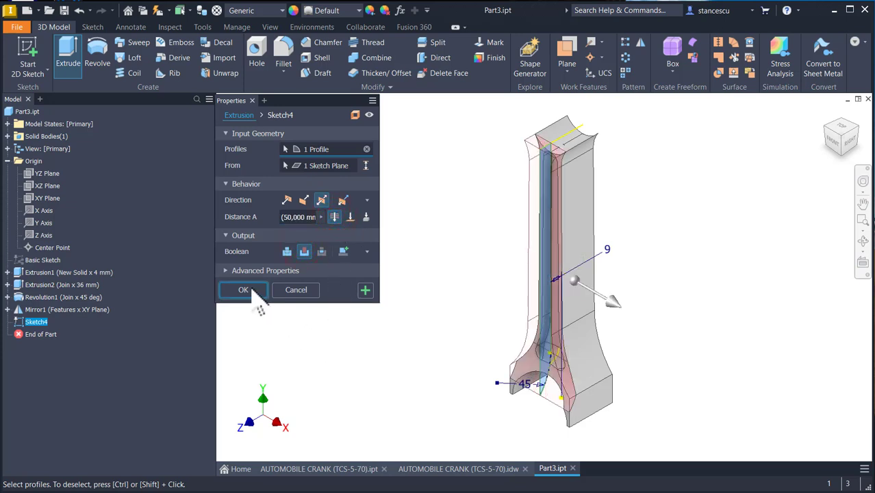
click(244, 289)
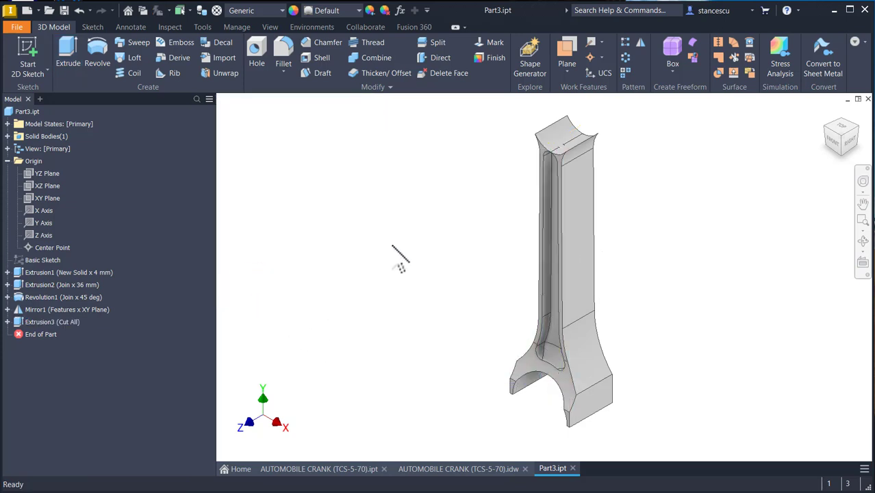
- Mirror the cut extrusion Extrusion3 about the XY Plane
click(638, 43)
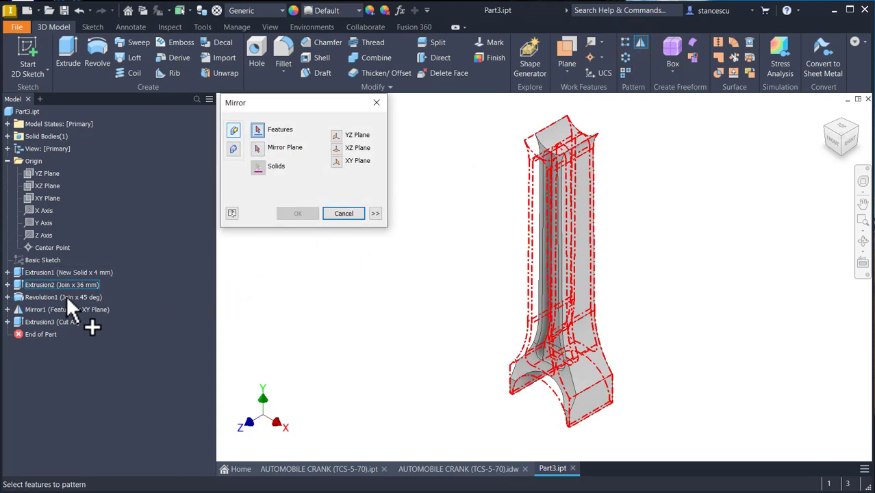
click(32, 321)
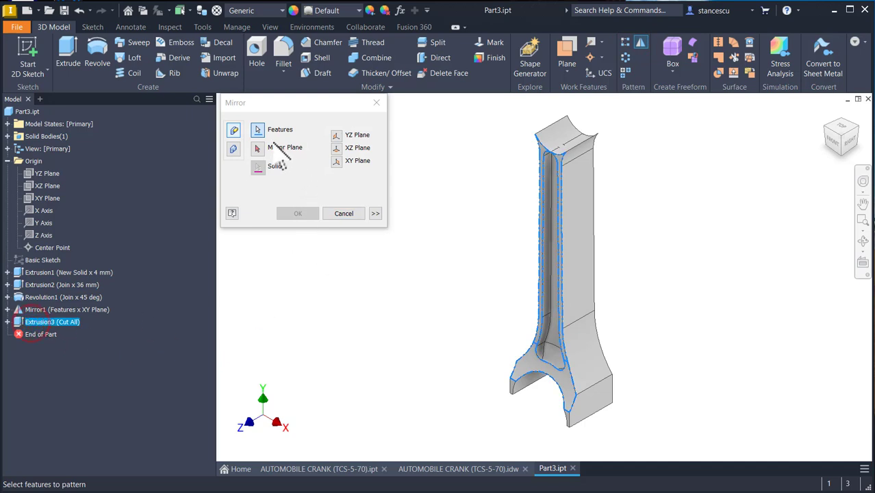
click(257, 147)
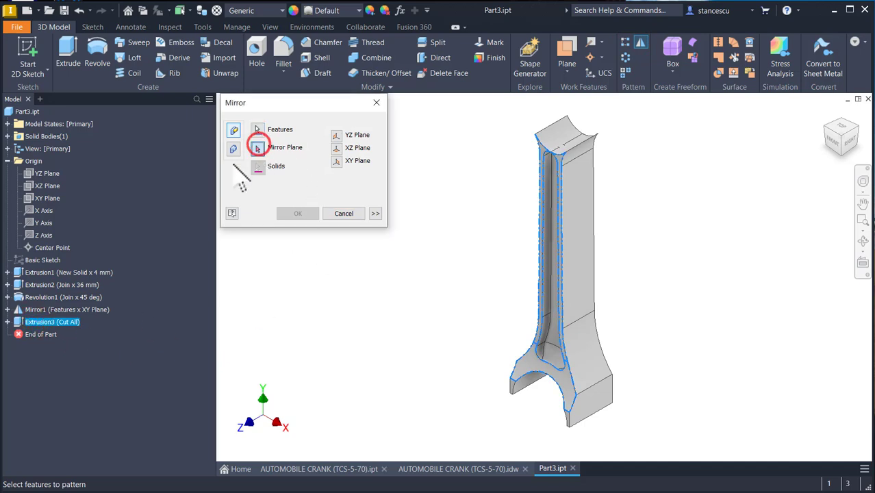
click(41, 197)
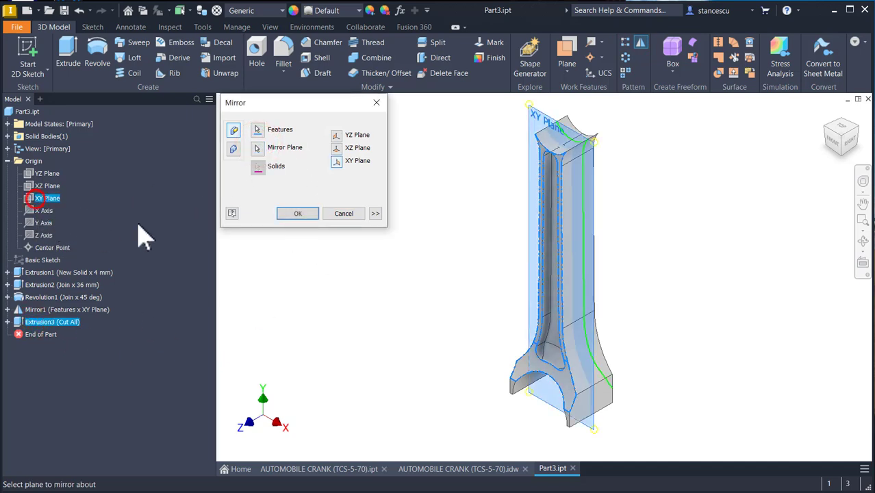
click(298, 213)
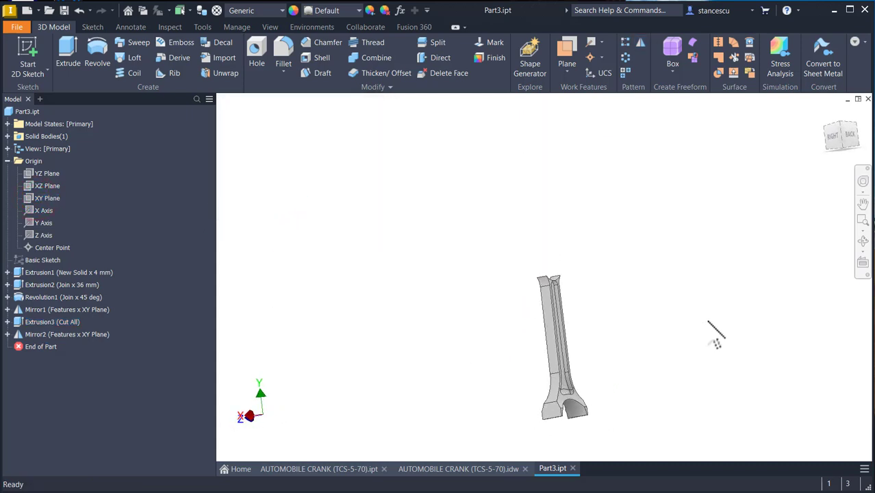
- Return to the home view and make the Basic Sketch visible
key(F6)
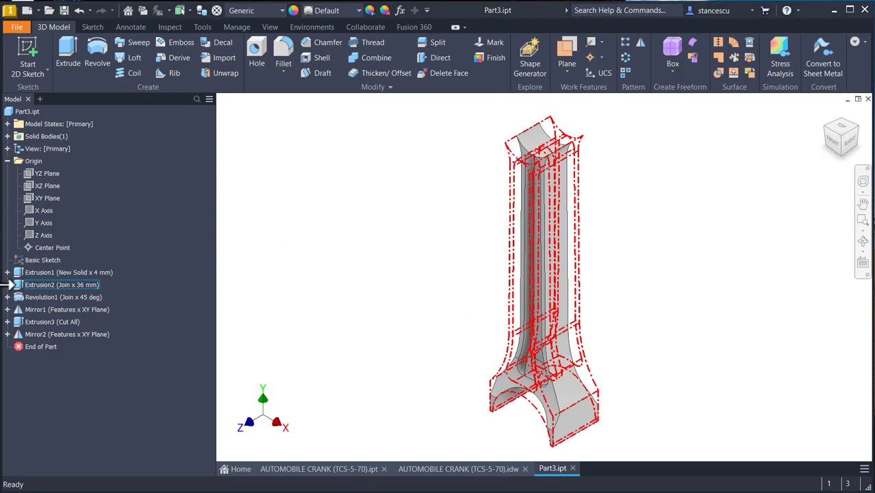
click(32, 261)
right_click(32, 261)
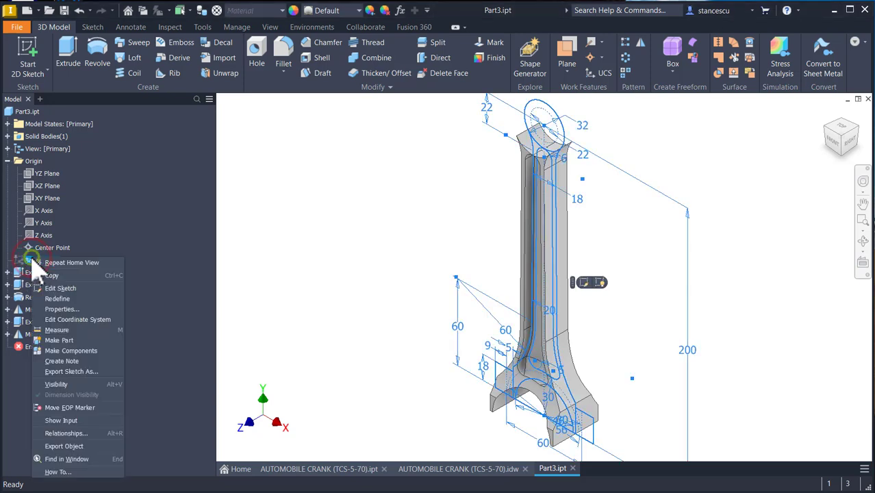
click(65, 385)
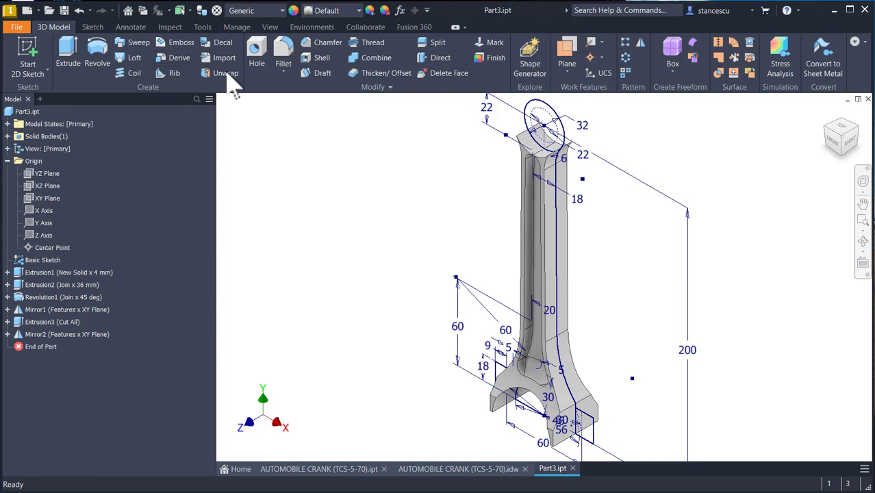
- Extrude the top circle profile of the Basic Sketch 20 mm symmetrically, joining it to the body
click(68, 49)
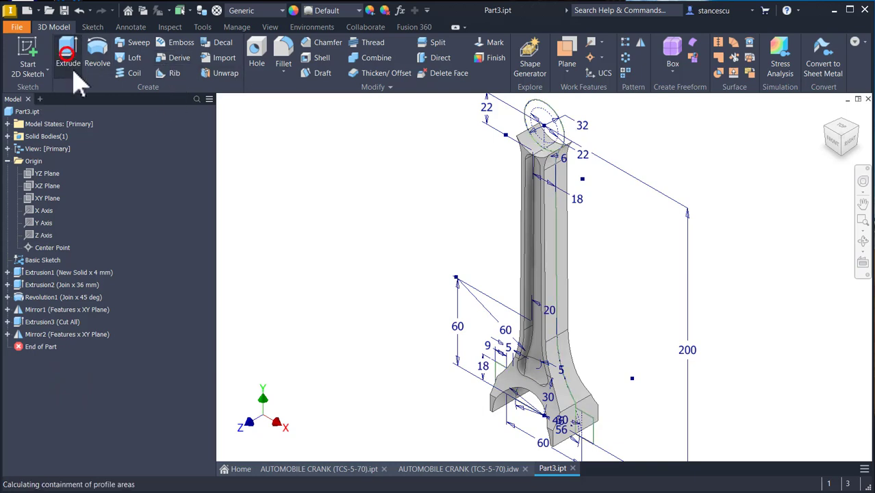
click(548, 110)
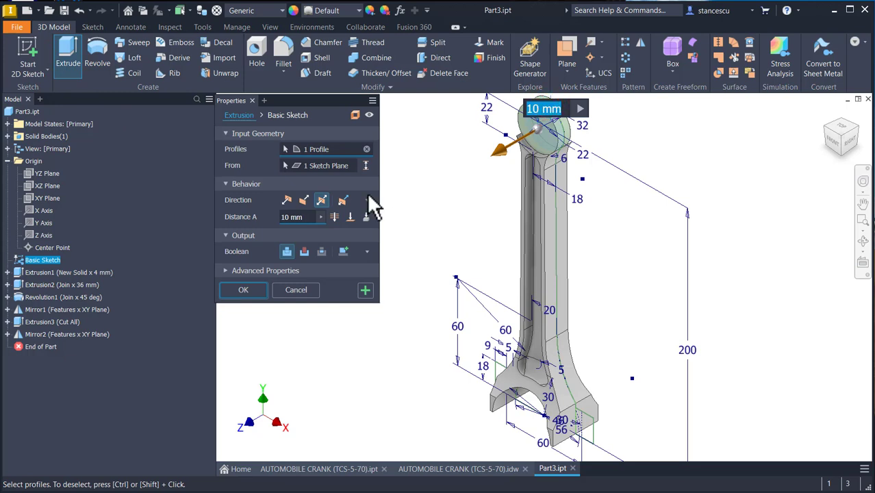
click(310, 216)
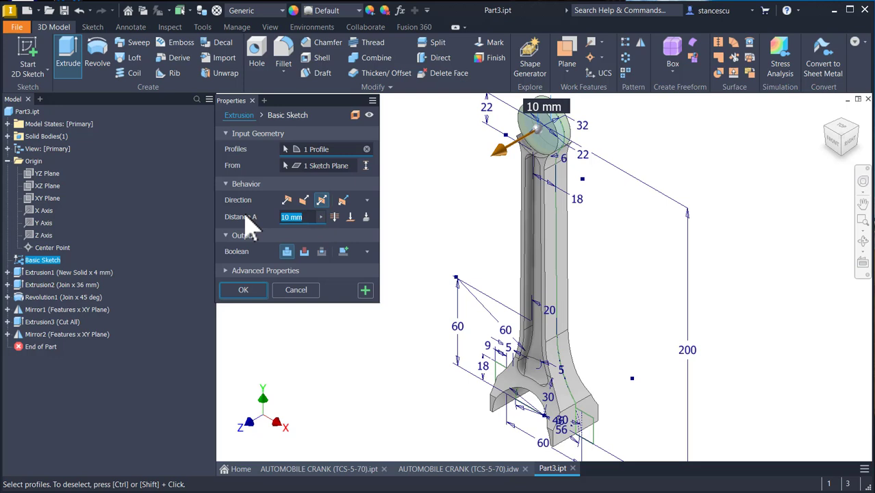
text(20)
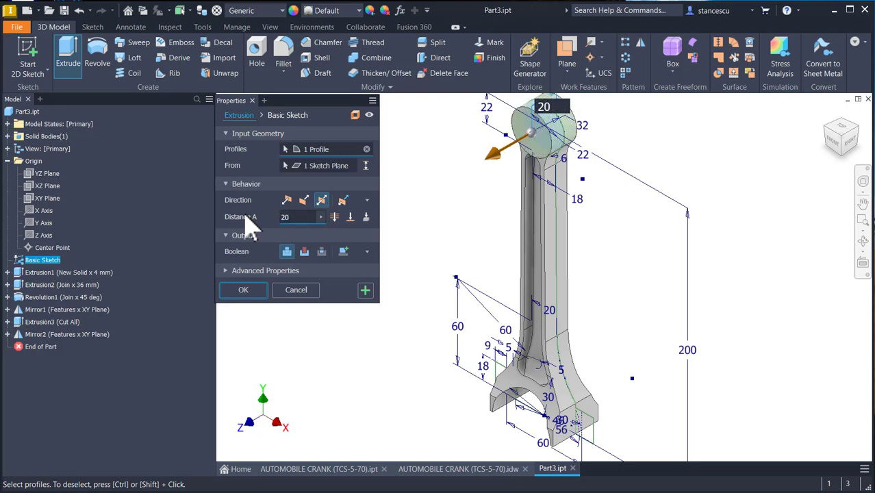
click(262, 295)
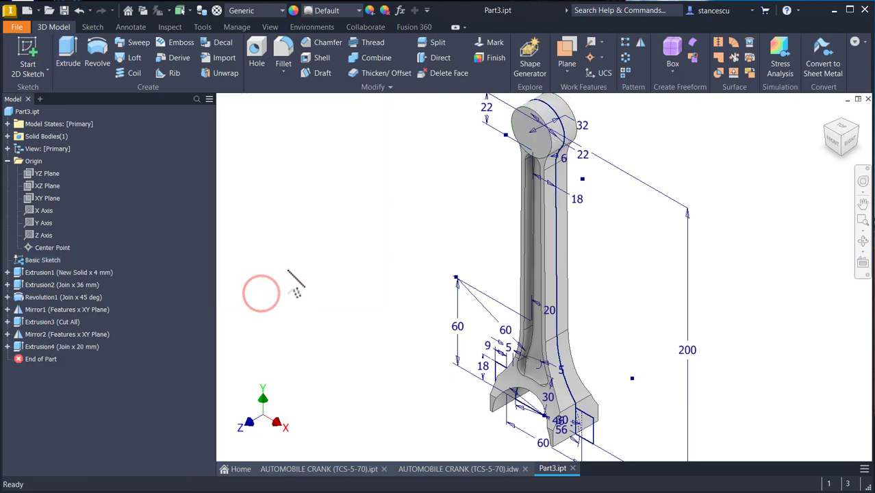
- Start a sketch on the XY Plane, slice the view, and project the lower arc edge near the crank's bore
scroll(293, 289, down, 2)
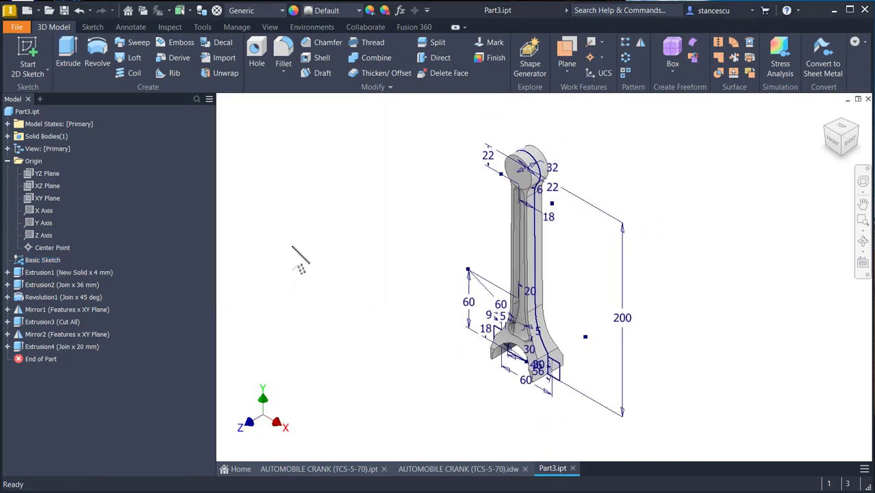
click(43, 198)
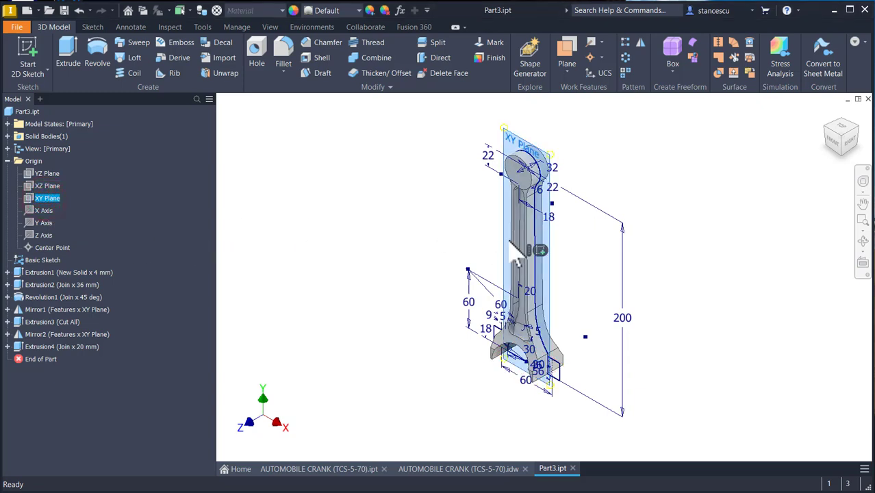
click(538, 251)
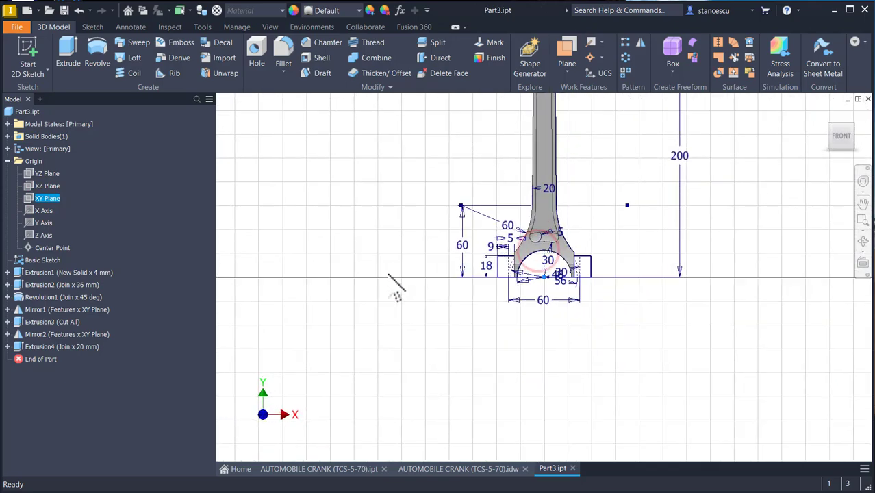
key(F7)
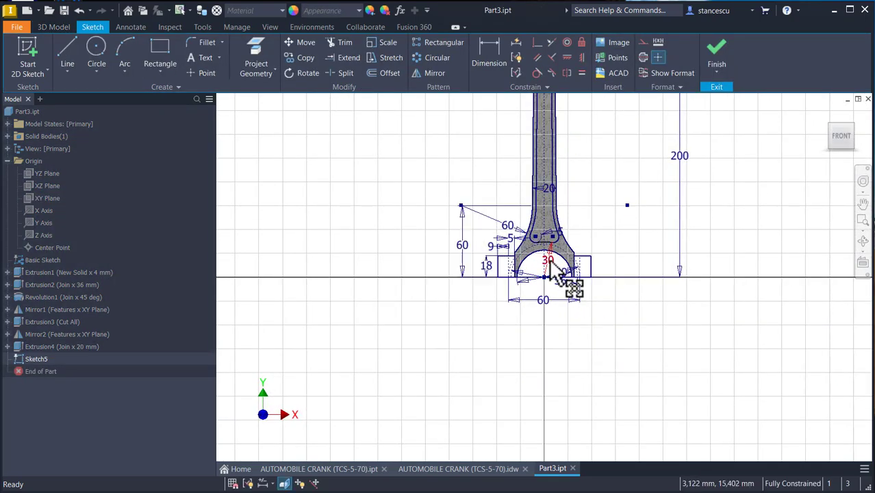
scroll(480, 421, up, 3)
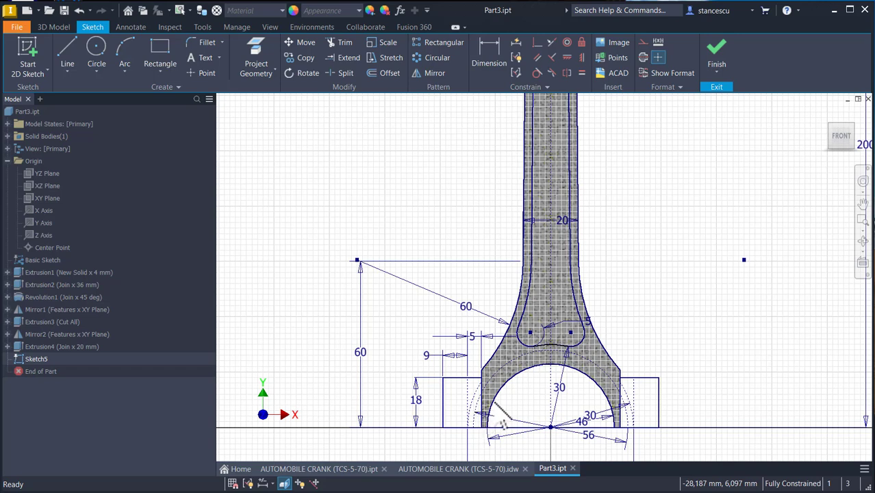
middle_drag(525, 364, 520, 295)
scroll(520, 295, up, 1)
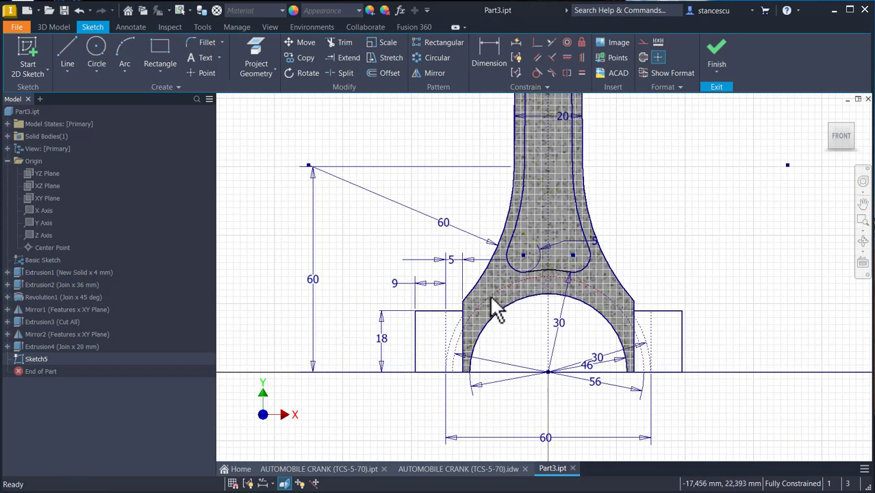
click(254, 62)
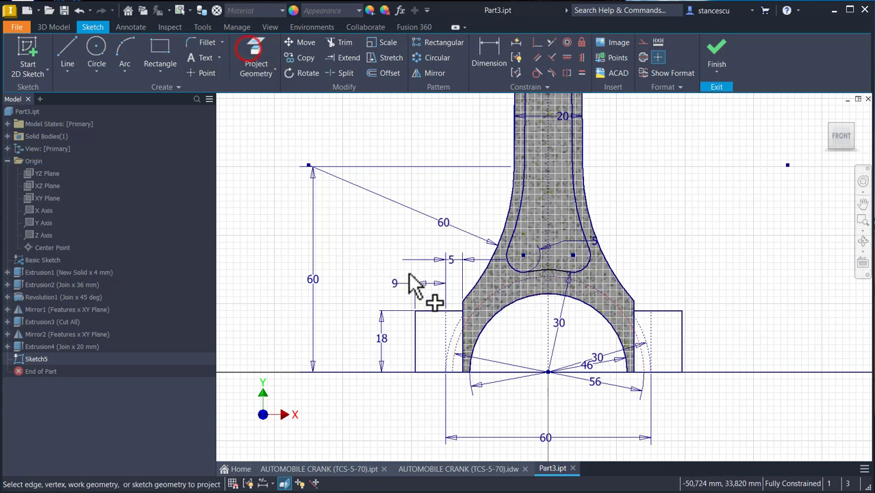
click(483, 300)
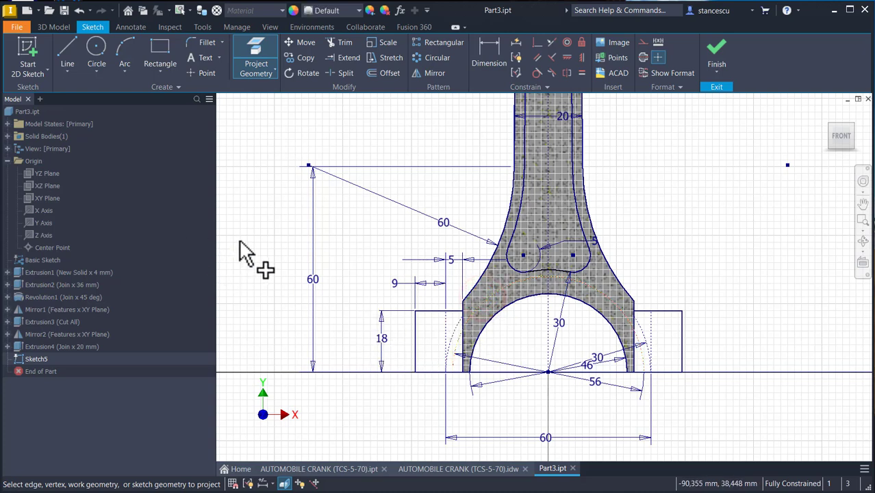
- Hide the Basic Sketch and convert the projected outer arc from construction to normal sketch geometry
right_click(48, 261)
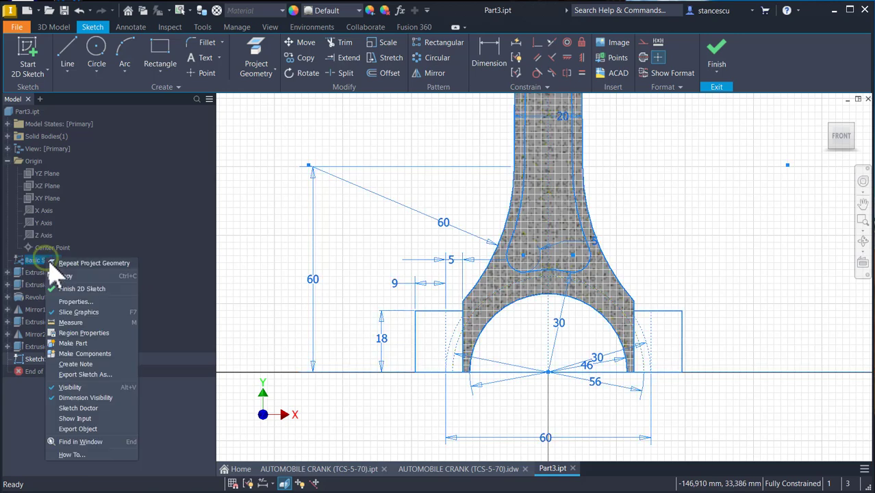
click(77, 388)
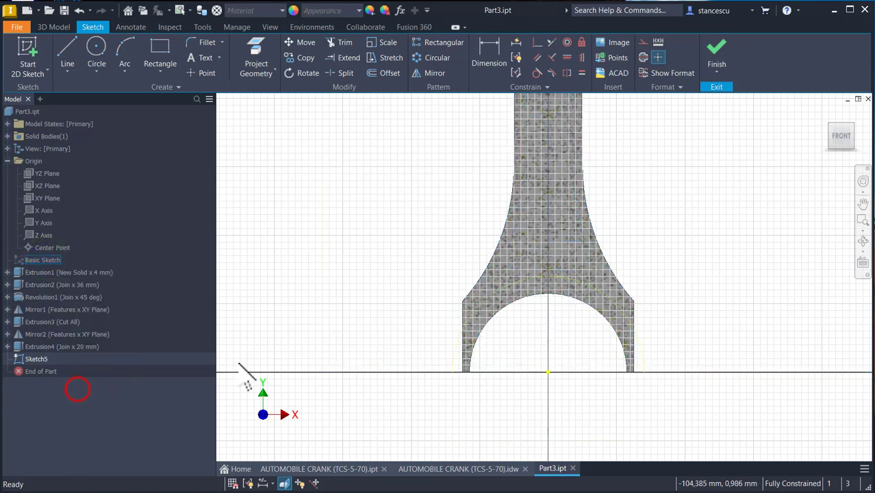
click(491, 296)
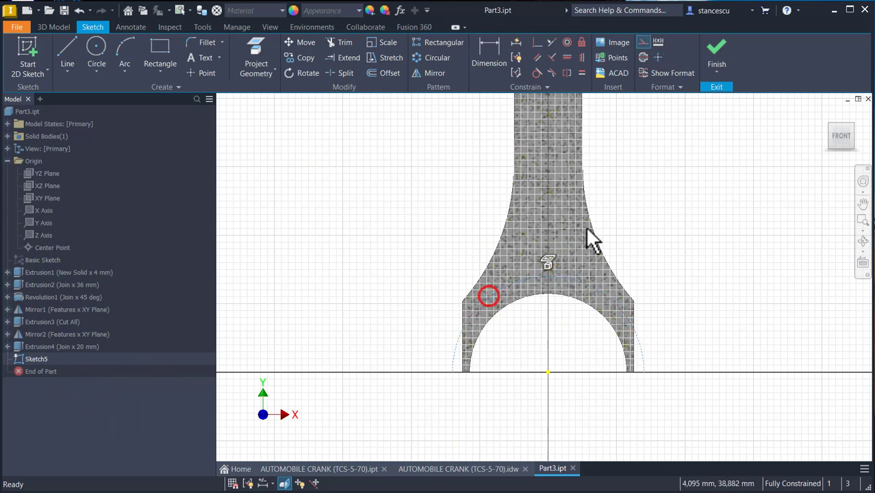
click(643, 44)
click(658, 208)
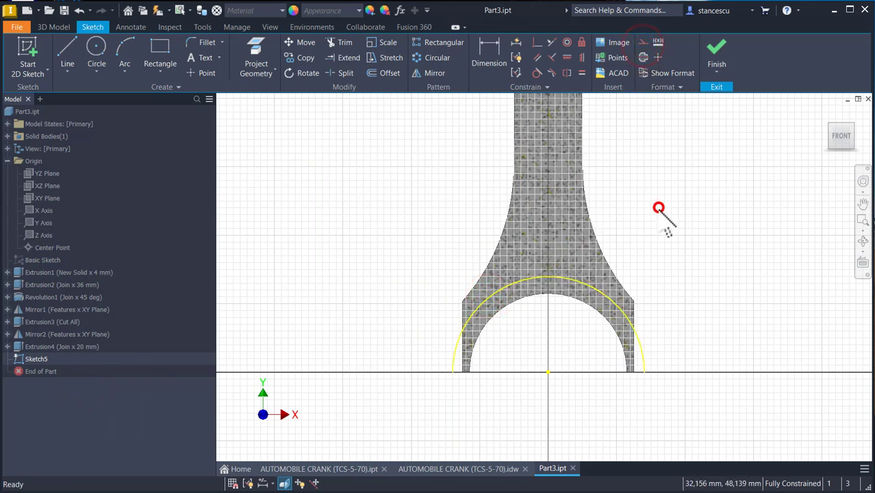
- Project the inner bore arc edge into the sketch
click(71, 50)
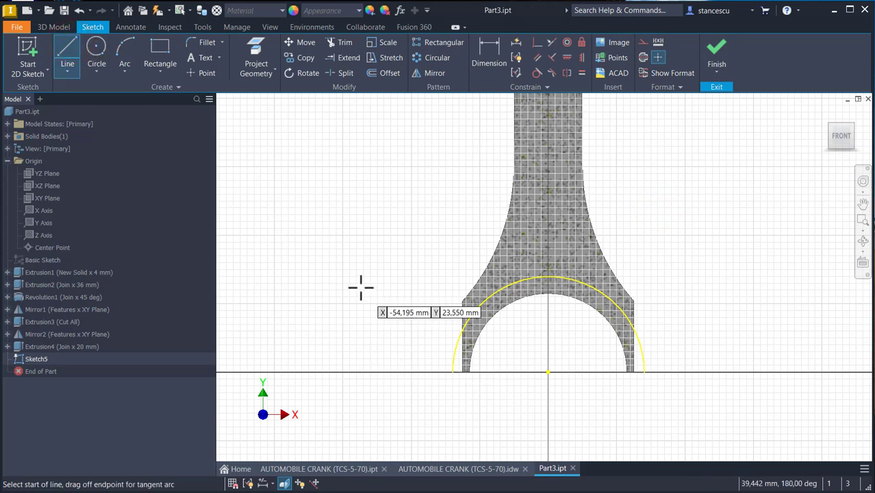
key(Escape)
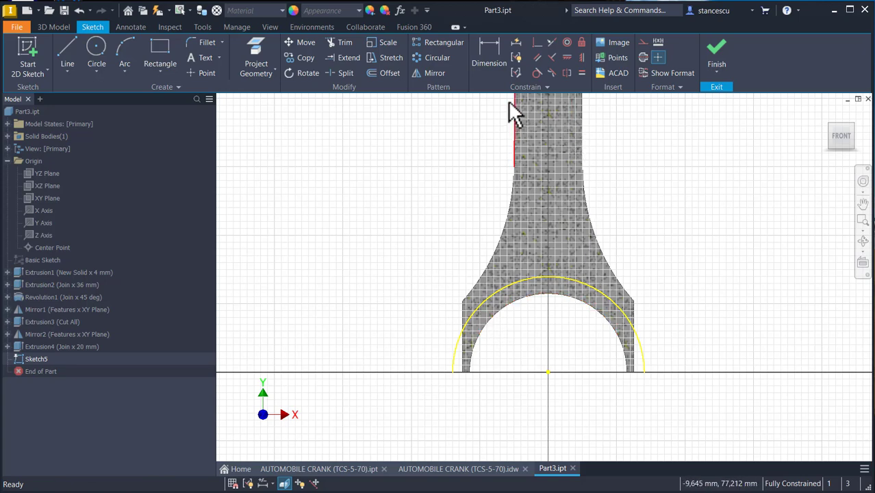
click(256, 46)
click(510, 318)
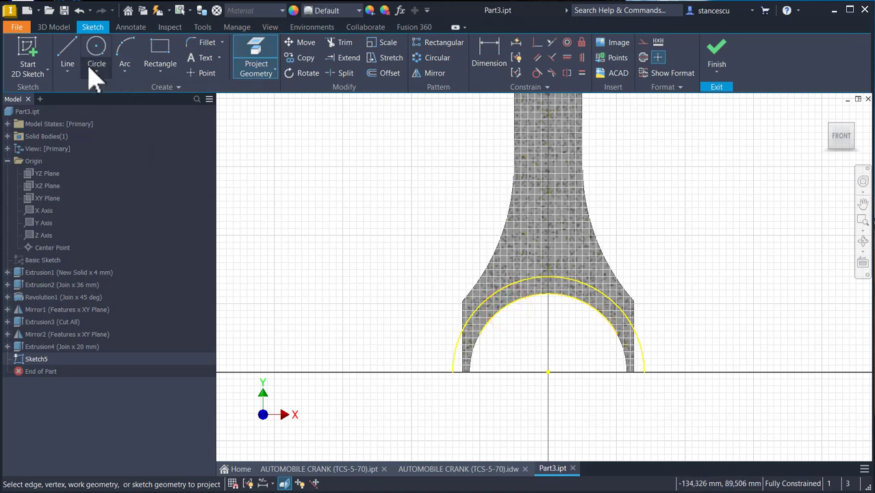
- Draw a 56 mm line along the X axis joining the ends of the two arcs
click(119, 49)
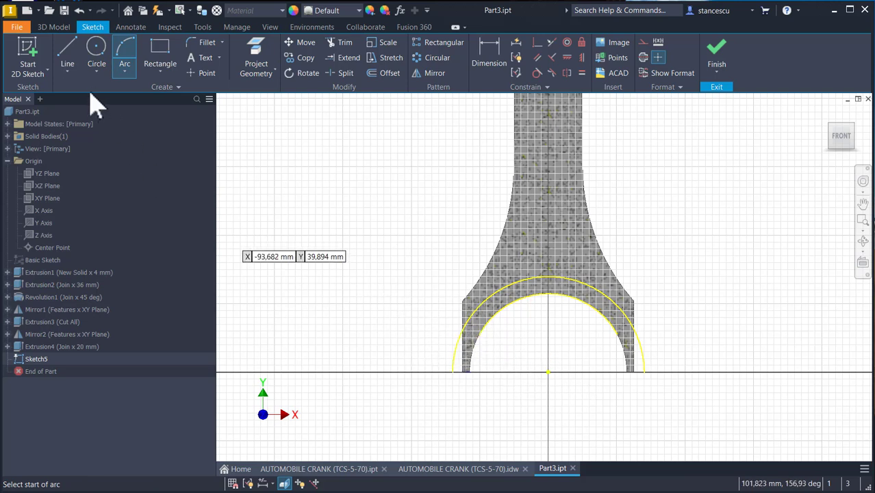
click(68, 53)
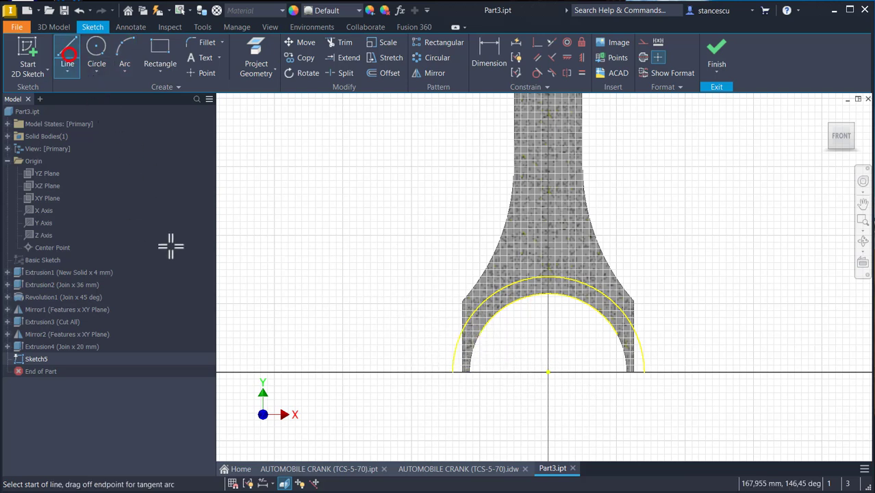
click(452, 372)
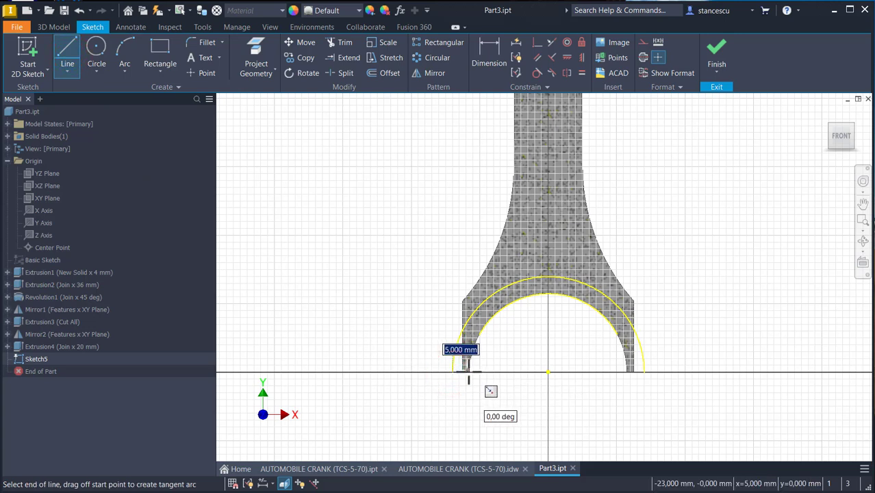
click(644, 372)
key(Escape)
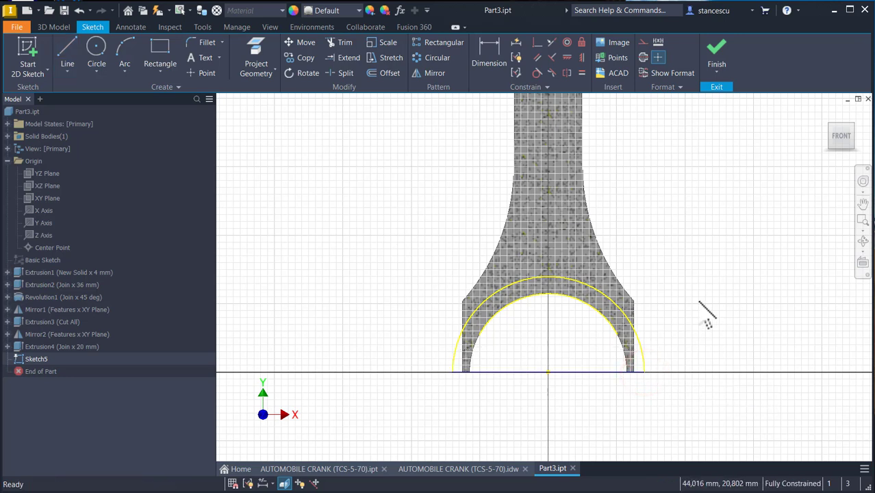
- Set the in-canvas colour scheme to High Contrast in the application options
key(alt)
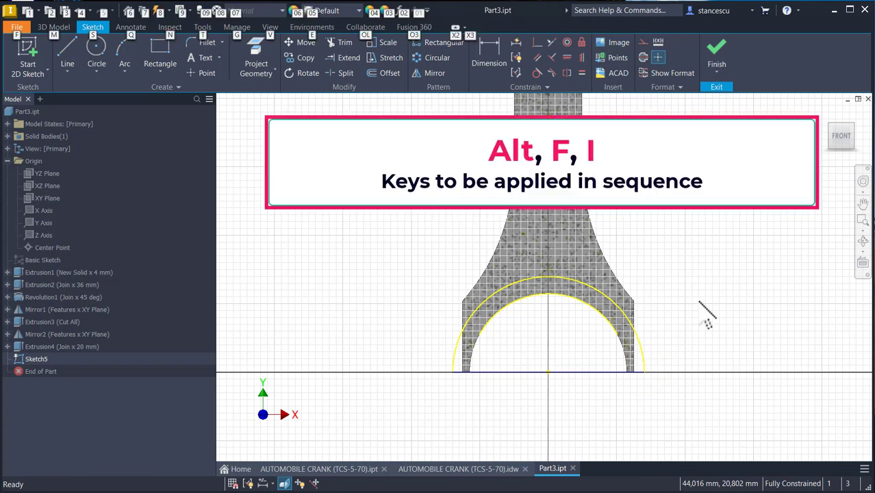
key(f)
key(i)
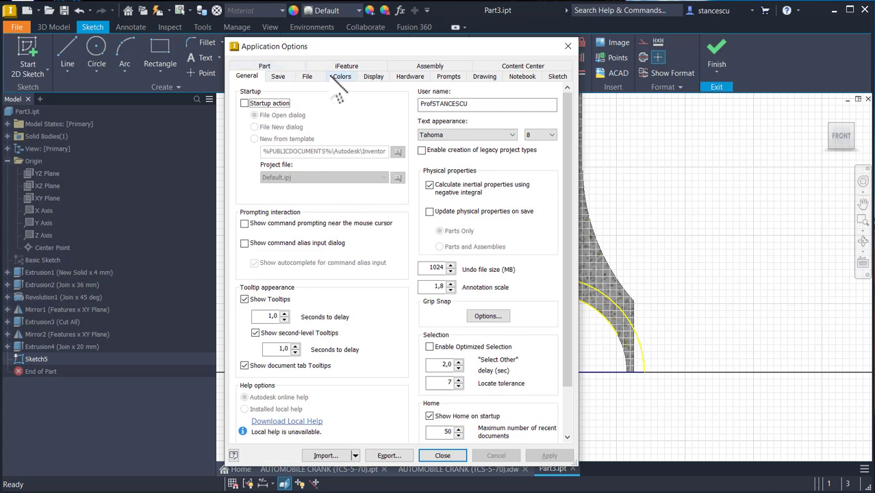
click(341, 76)
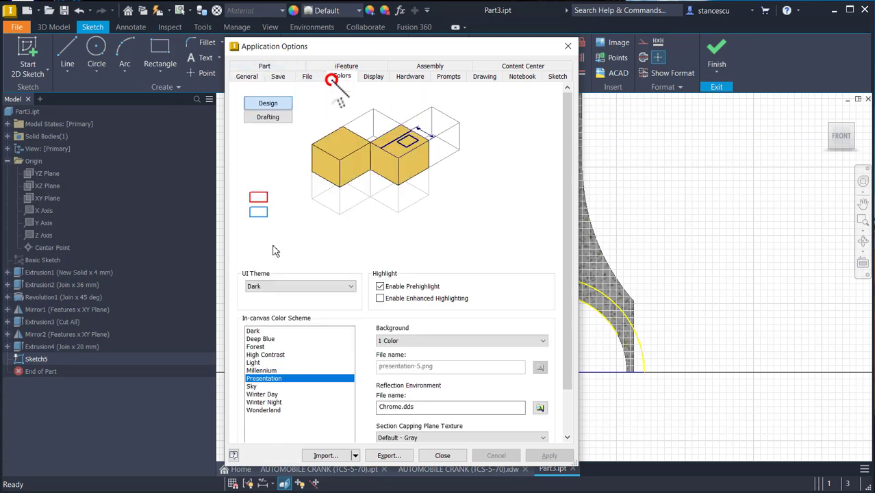
click(266, 354)
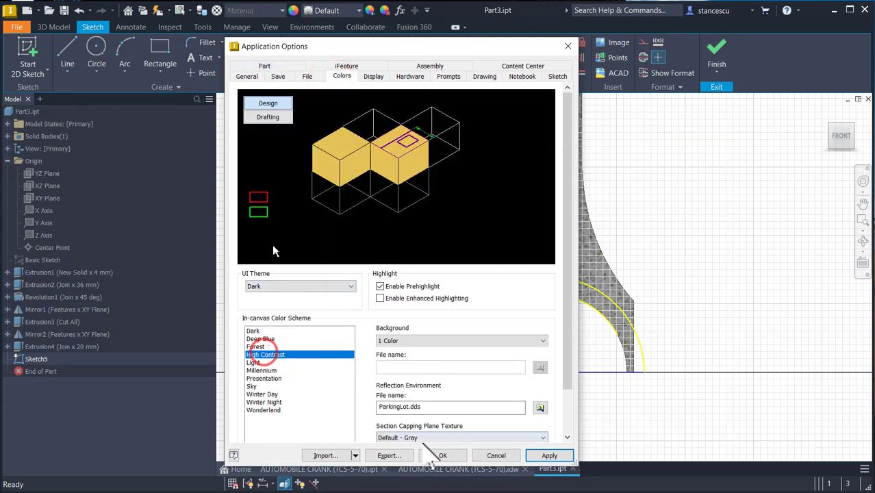
click(453, 455)
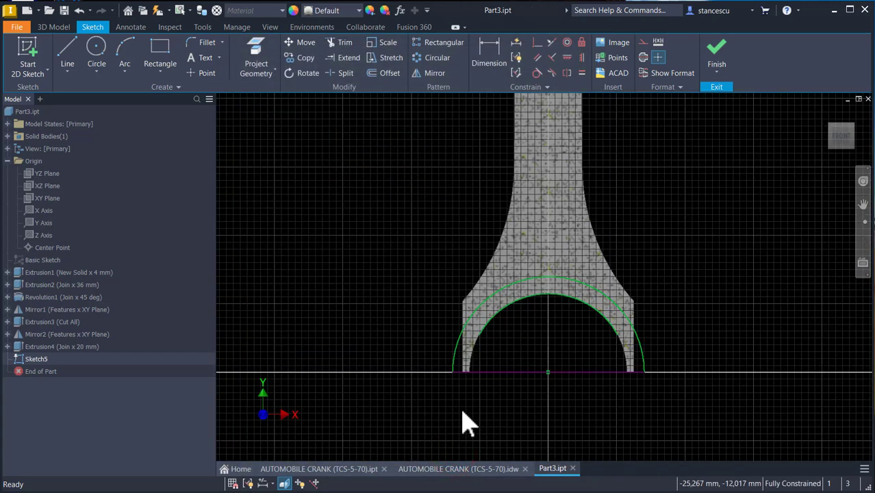
- Project an edge at the side of the bore and finish the sketch
click(123, 59)
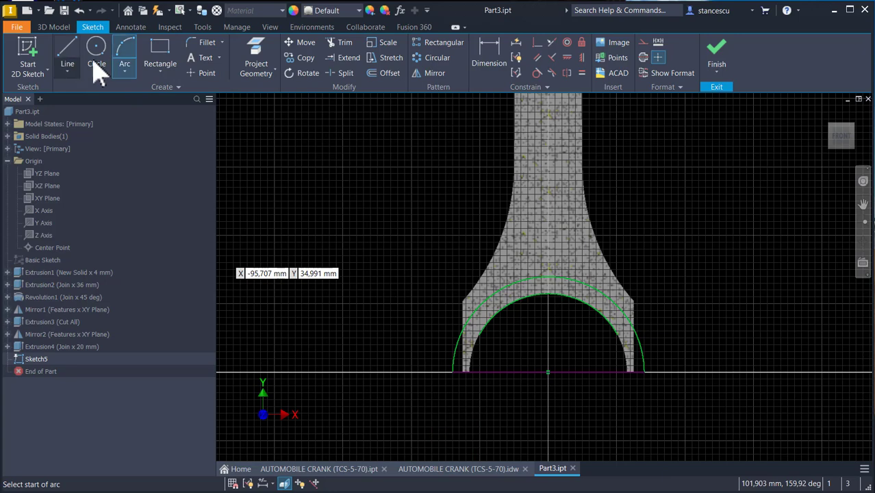
click(248, 58)
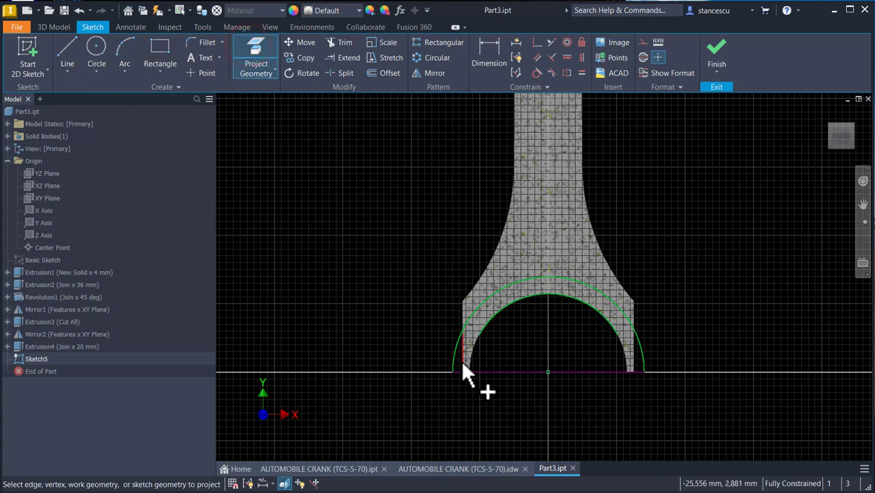
click(623, 359)
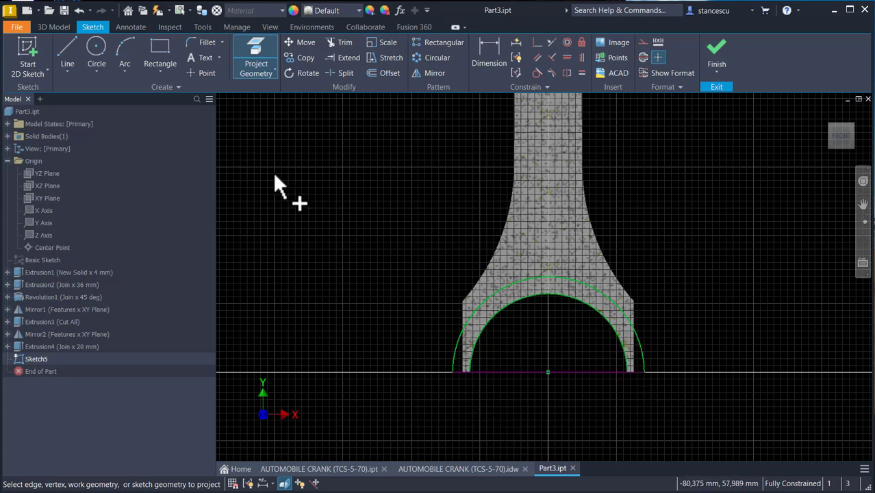
key(s)
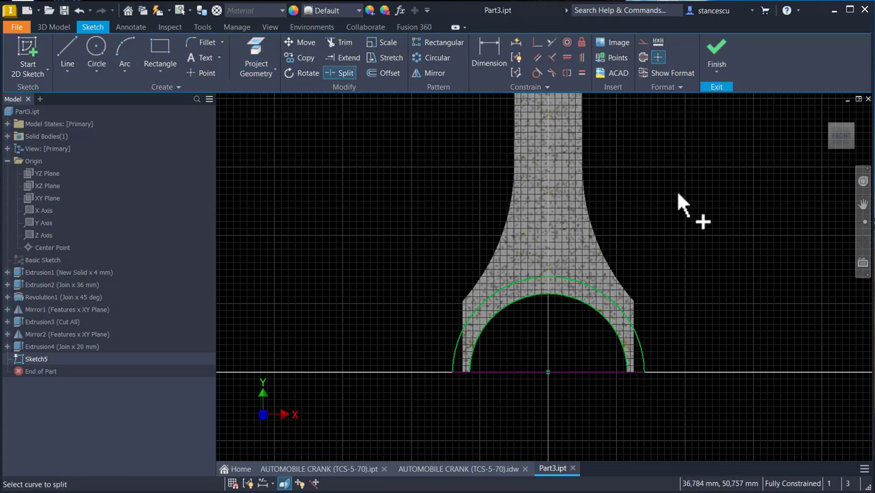
click(716, 58)
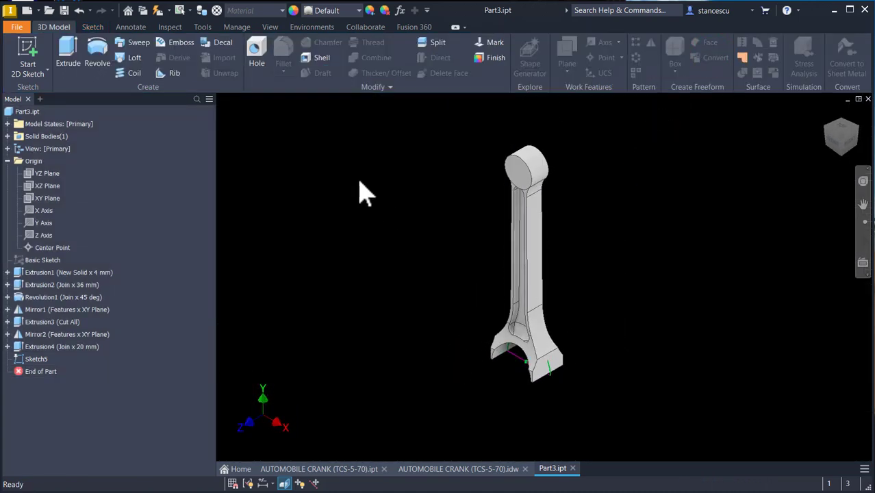
- Extrude the region between the two arcs 36 mm symmetrically, joining it to the body
click(65, 54)
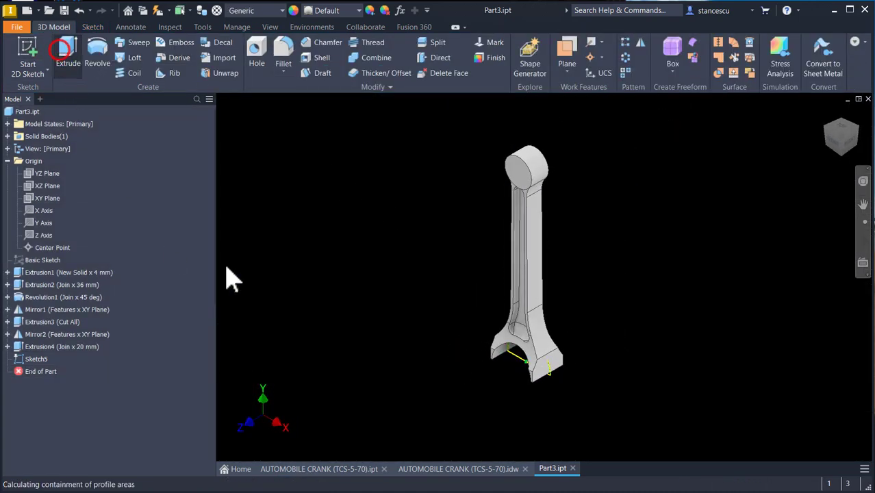
scroll(541, 397, up, 5)
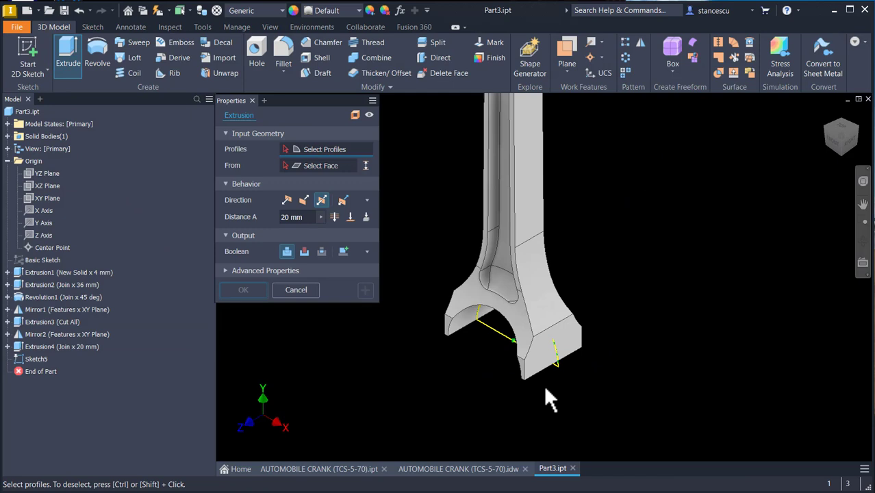
click(554, 350)
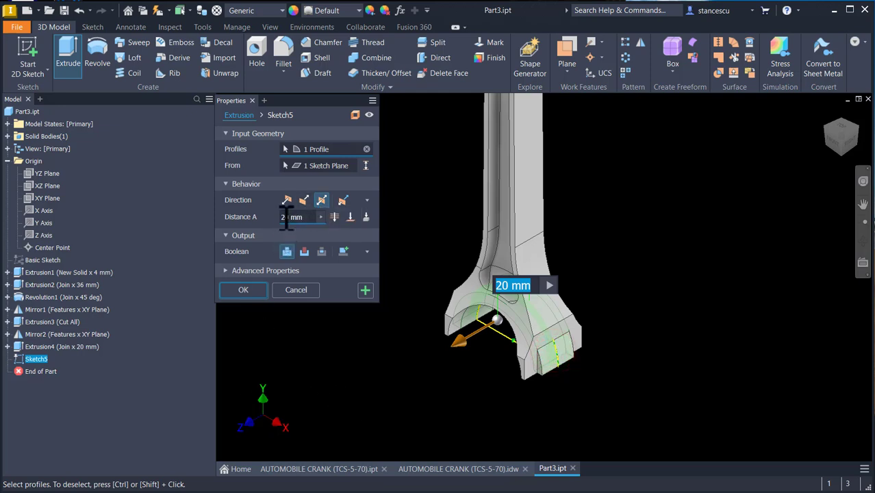
click(307, 219)
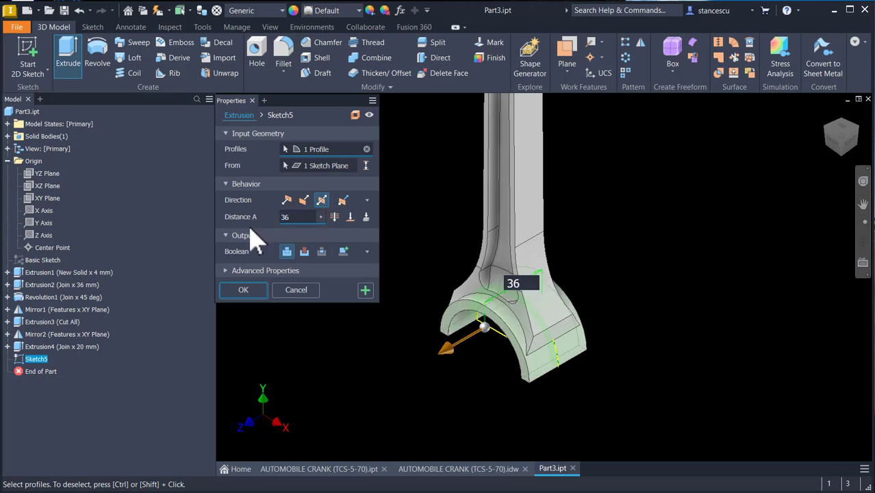
click(259, 288)
- Fillet the rod's web edges with a 2 mm radius
key(F6)
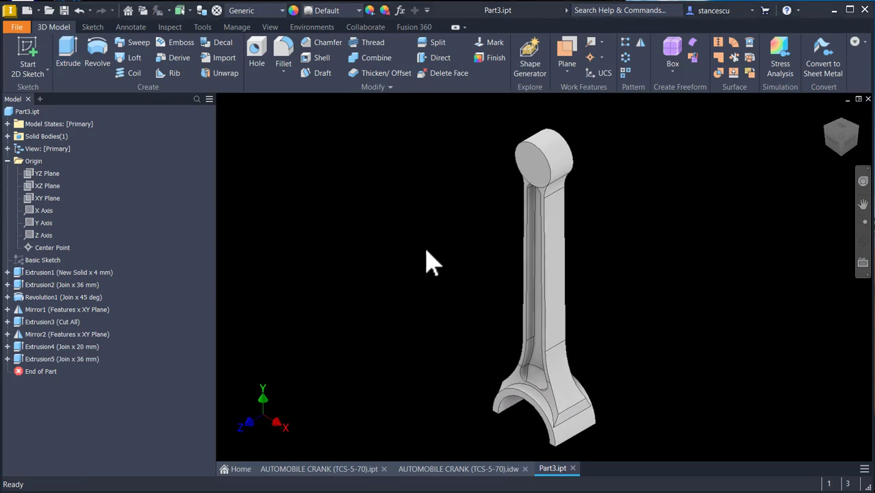
click(535, 317)
click(546, 310)
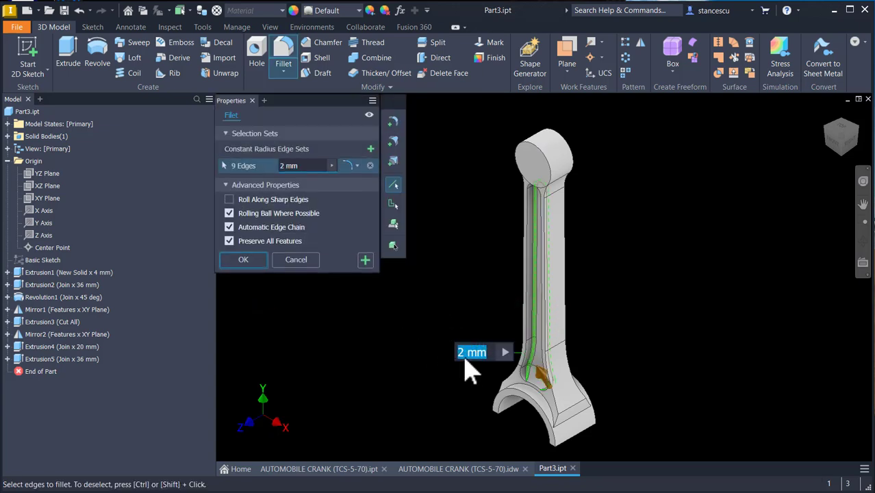
shift+middle_drag(421, 287, 574, 302)
click(570, 299)
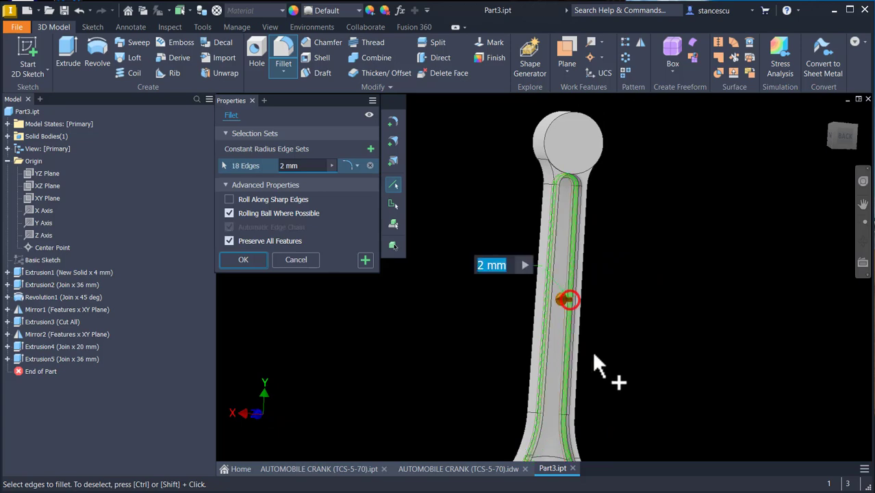
shift+middle_drag(633, 305, 286, 279)
click(250, 265)
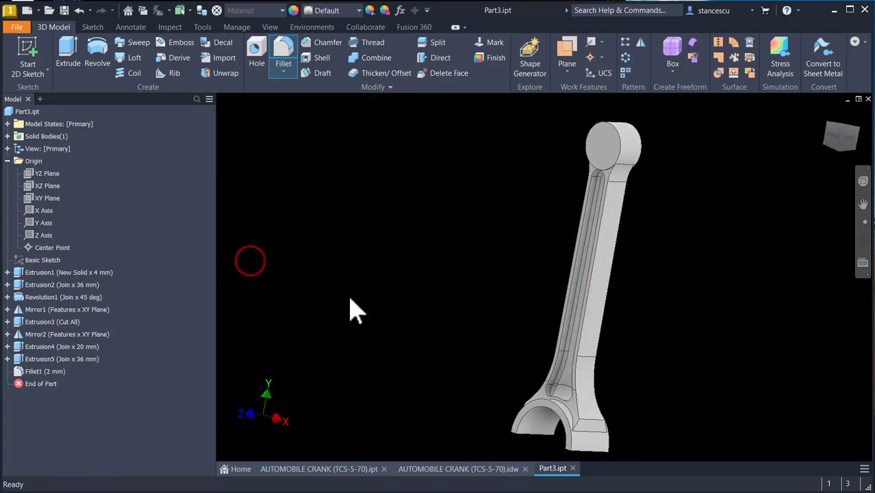
- Compare the model with the AUTOMOBILE CRANK reference drawing
key(F6)
click(455, 468)
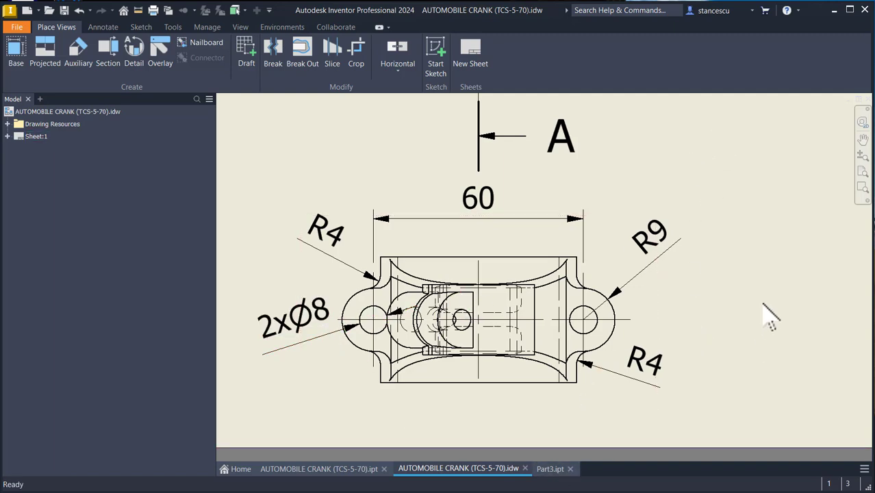
key(Home)
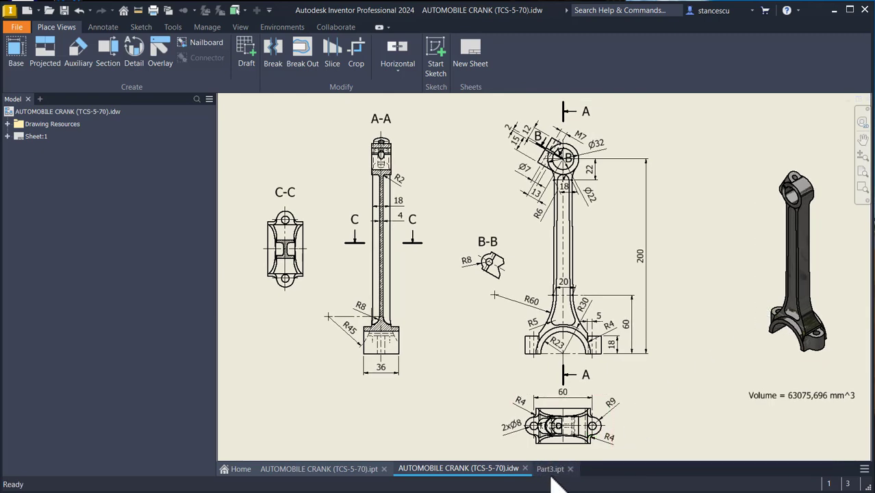
click(551, 471)
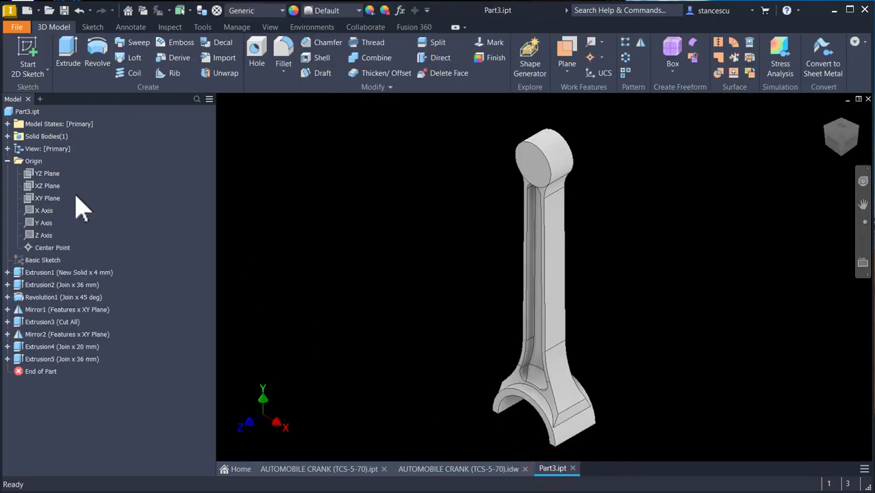
- Start a new sketch on the XZ plane and make the Basic Sketch visible
click(35, 198)
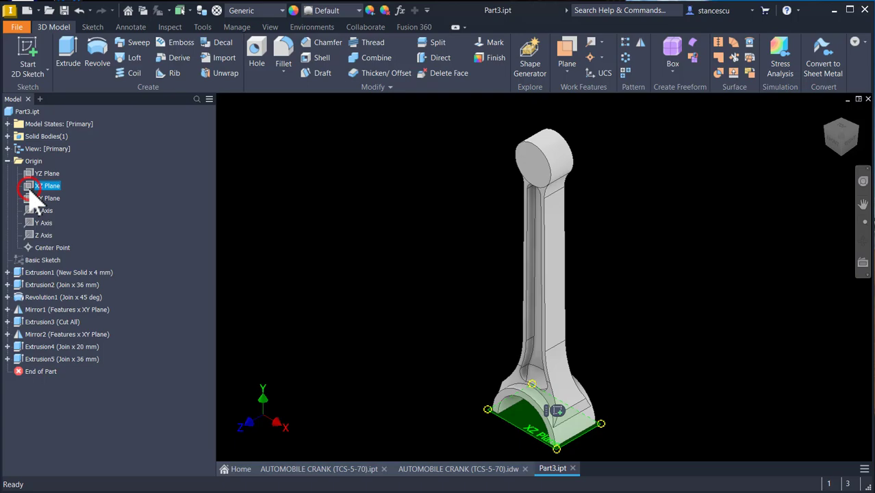
click(557, 410)
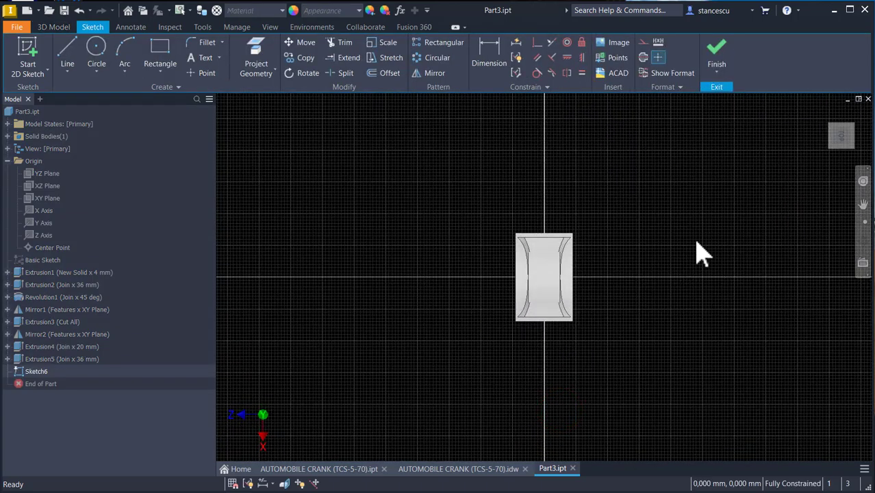
shift+middle_drag(695, 239, 418, 233)
click(264, 52)
shift+middle_drag(356, 310, 609, 405)
click(664, 393)
mouse_move(624, 404)
shift+middle_down()
mouse_move(602, 411)
mouse_move(404, 294)
shift+middle_up()
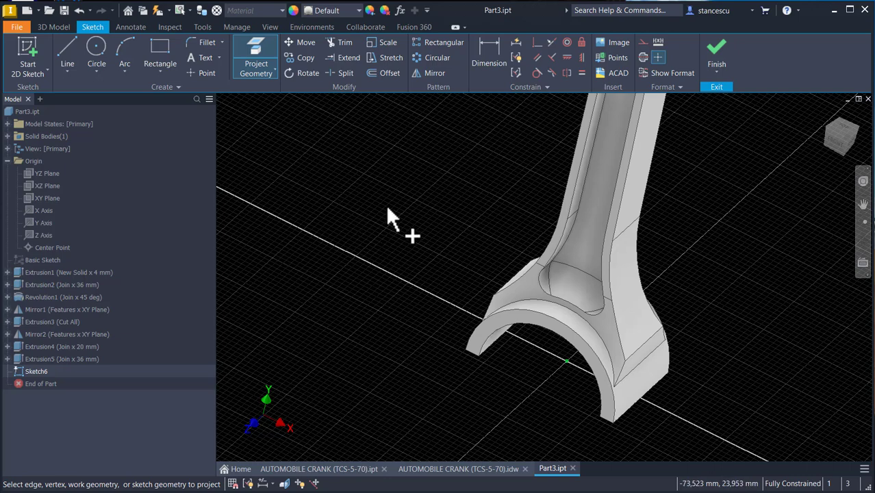
click(29, 262)
right_click(27, 262)
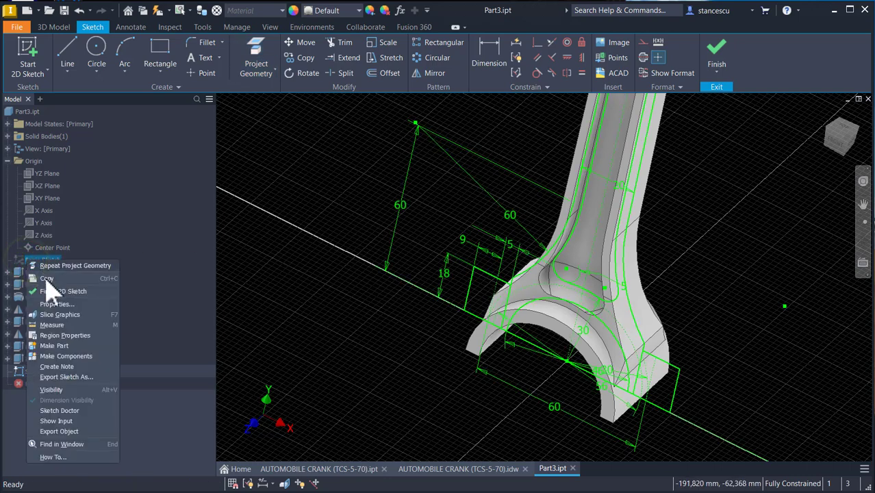
click(52, 389)
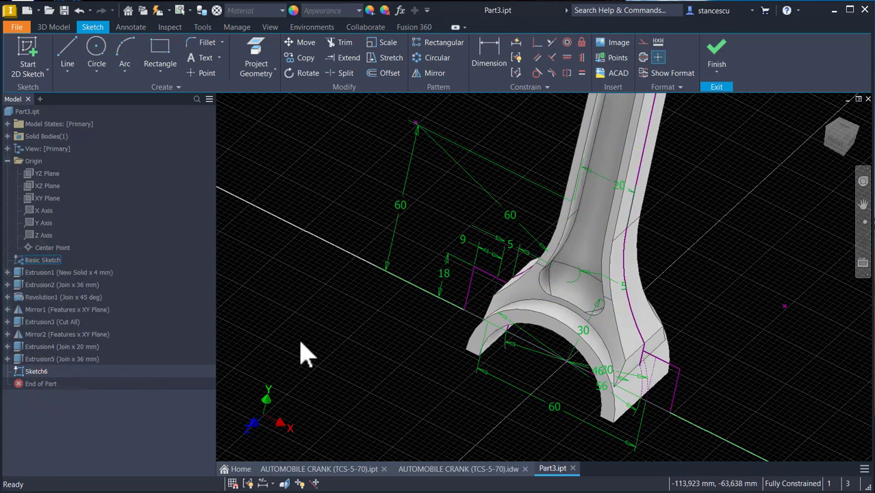
- Project the Basic Sketch line at the side of the big end into the new sketch and slice the graphics
scroll(358, 361, down, 5)
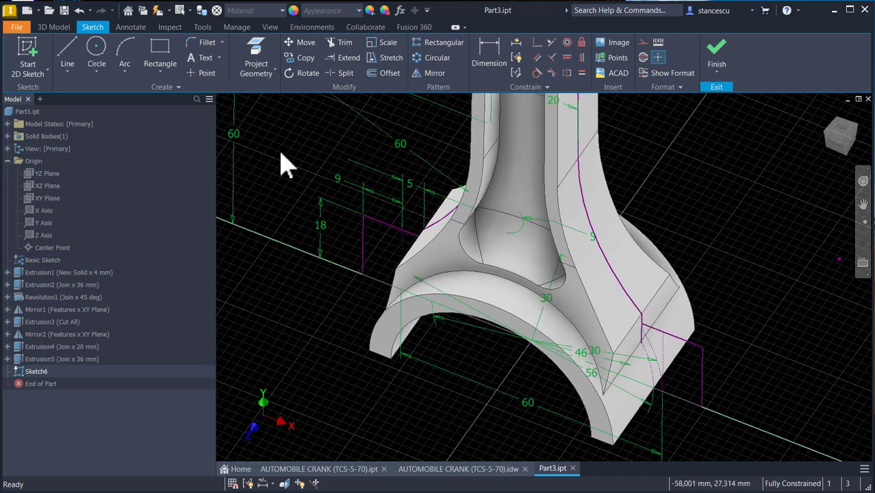
click(256, 54)
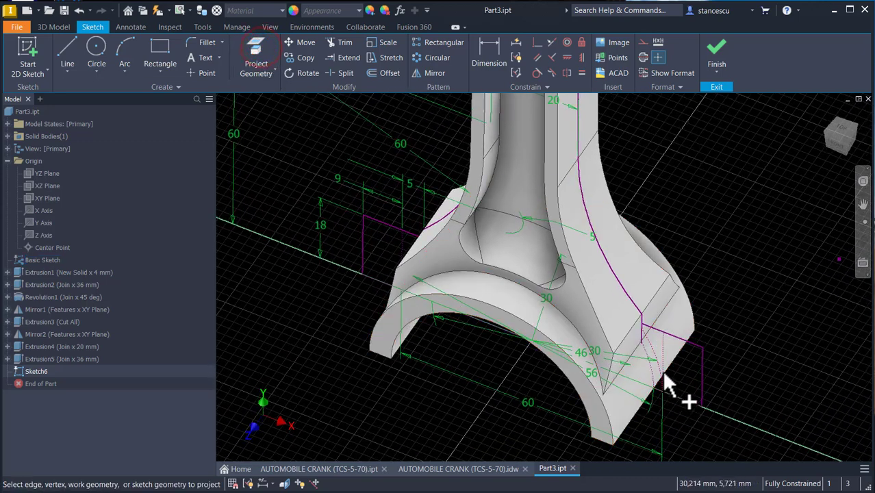
scroll(747, 345, down, 1)
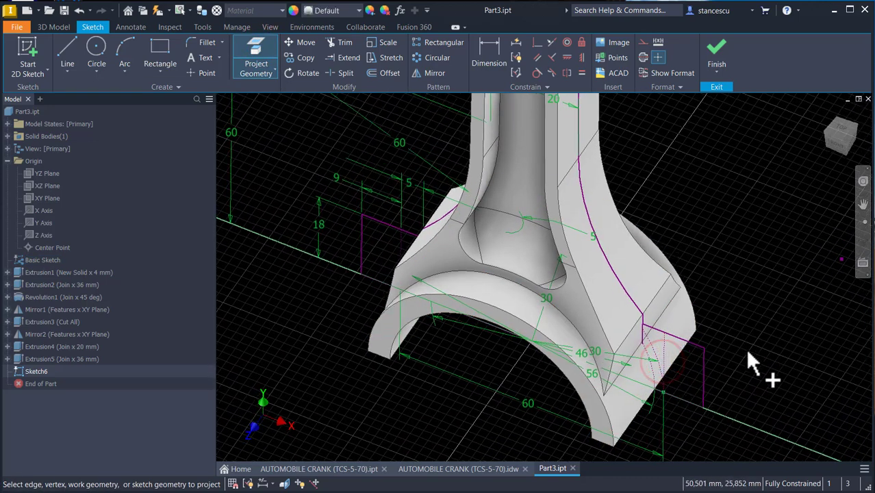
click(664, 391)
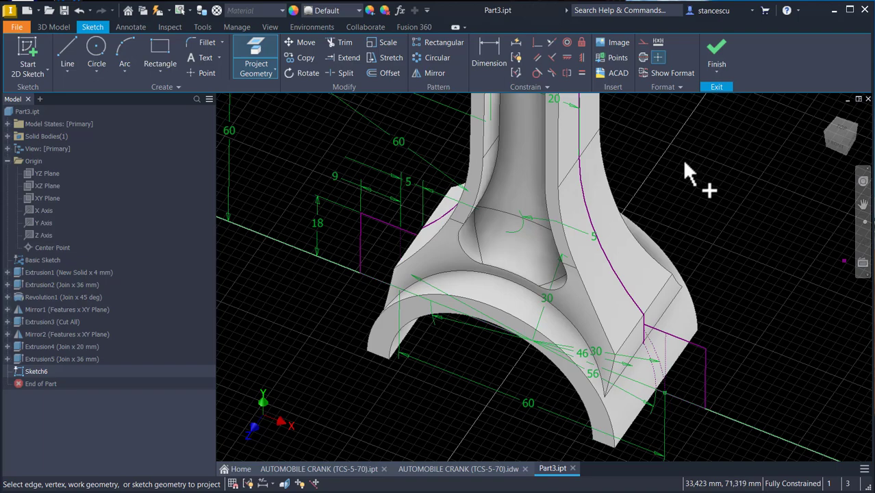
key(F7)
mouse_move(699, 221)
shift+middle_down()
mouse_move(717, 260)
mouse_move(687, 289)
mouse_move(674, 340)
shift+middle_up()
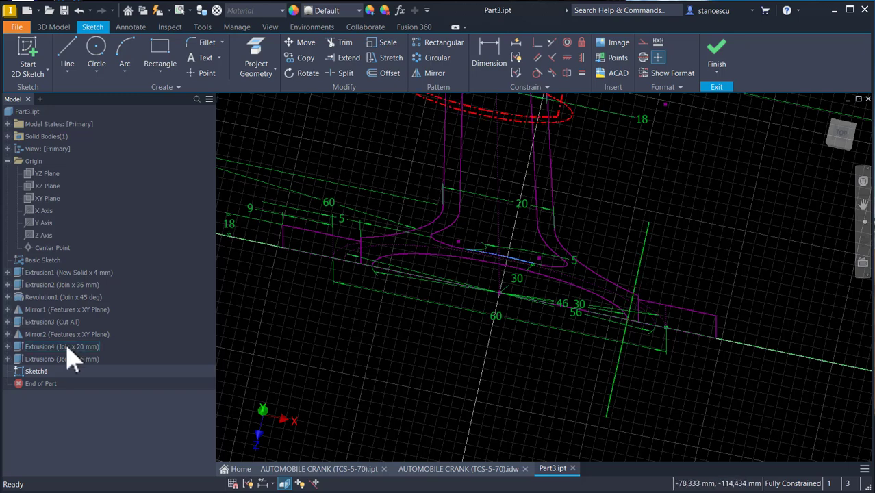
- Hide the Basic Sketch and view the sketch from the top
click(40, 260)
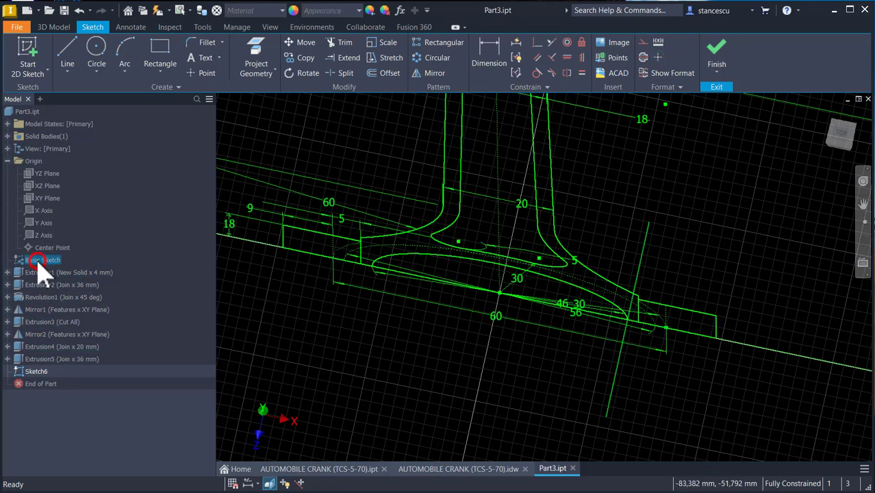
right_click(39, 262)
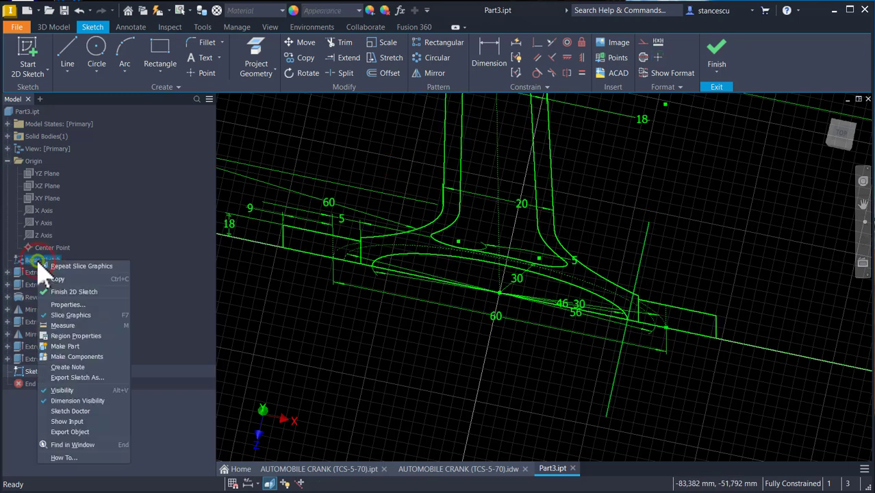
click(66, 390)
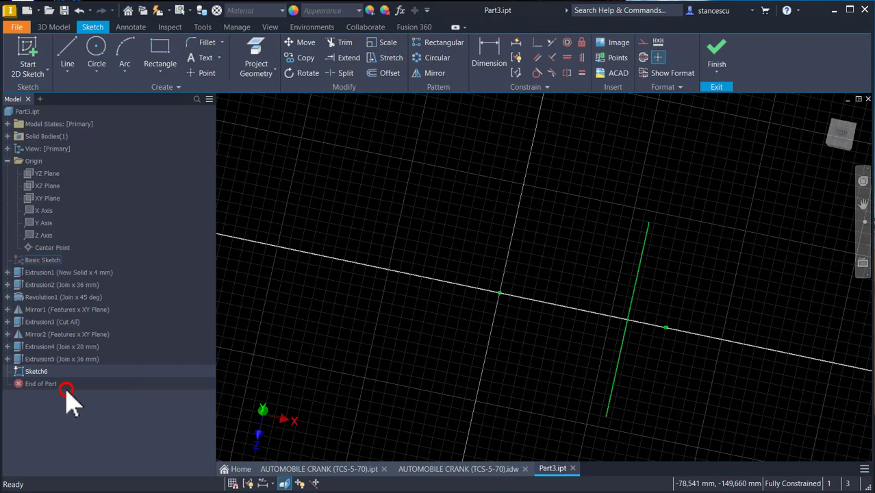
click(841, 136)
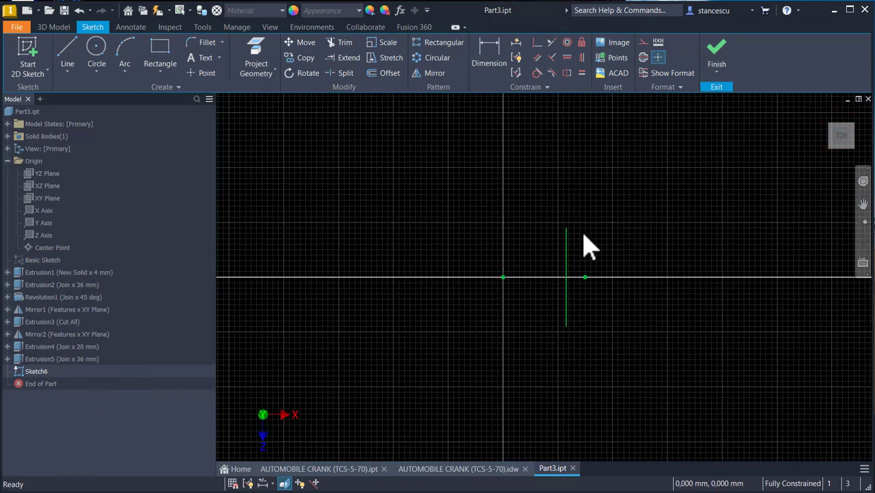
scroll(585, 250, up, 3)
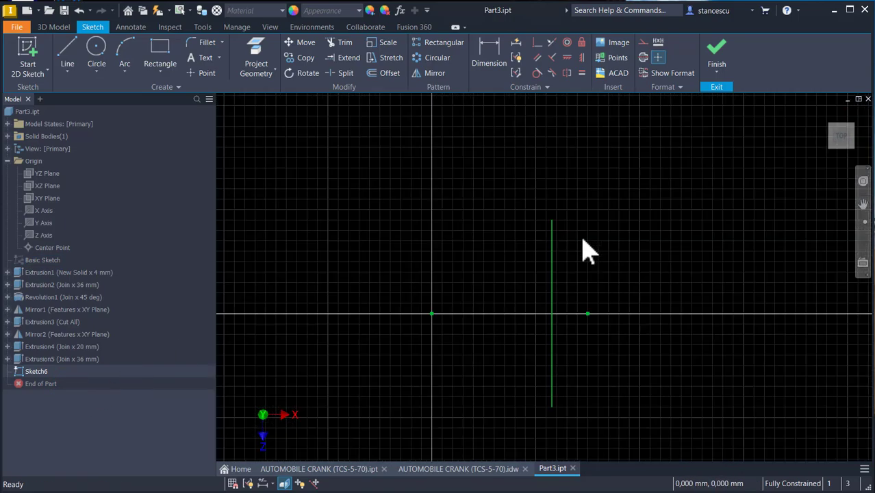
- Sketch a U-shaped profile from the projected line: two horizontal lines about 7.8 mm long joined by a tangent arc
click(67, 53)
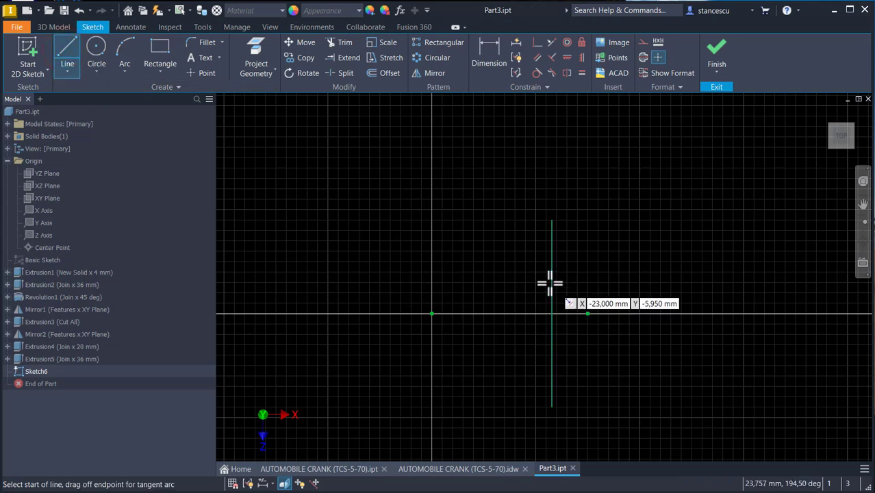
drag(553, 286, 592, 288)
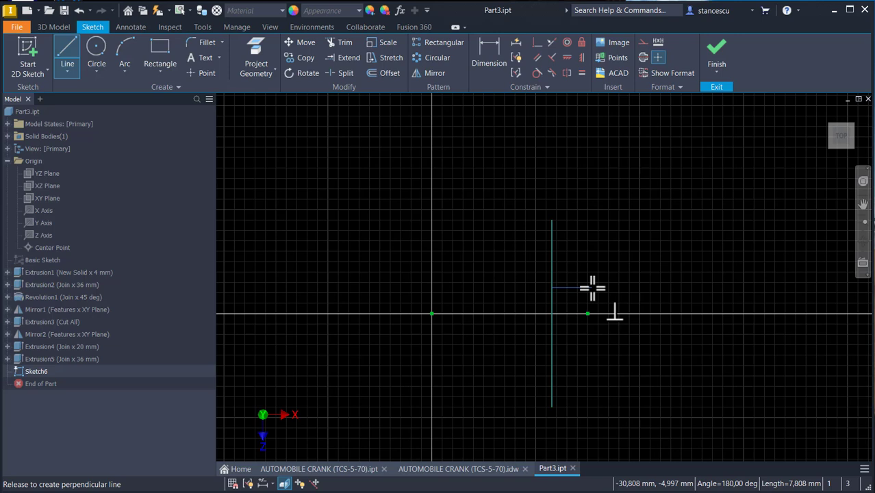
drag(591, 289, 592, 289)
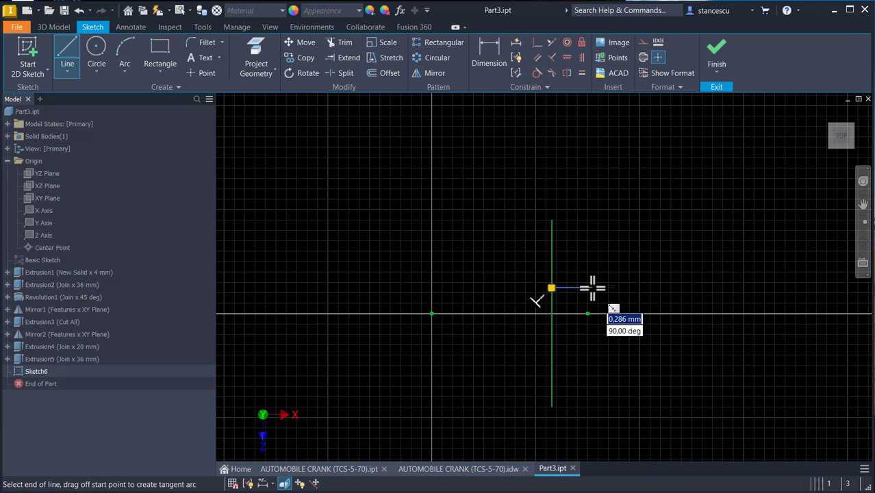
double_click(592, 289)
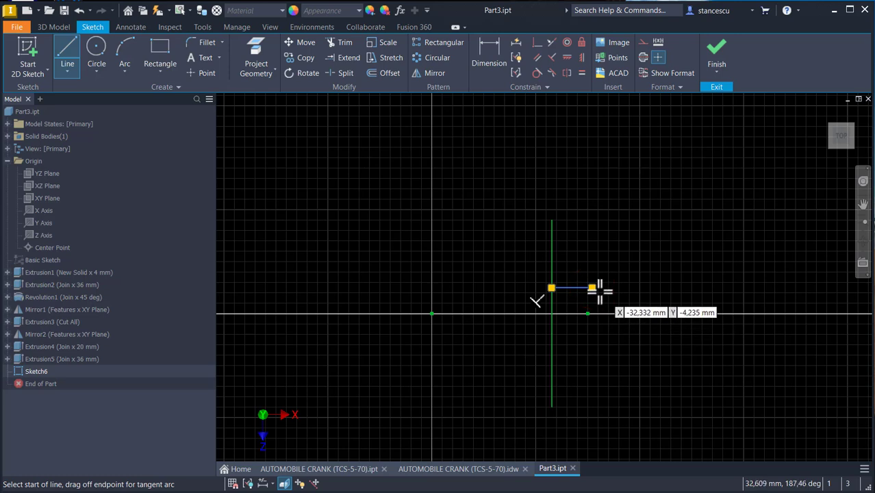
drag(592, 288, 590, 339)
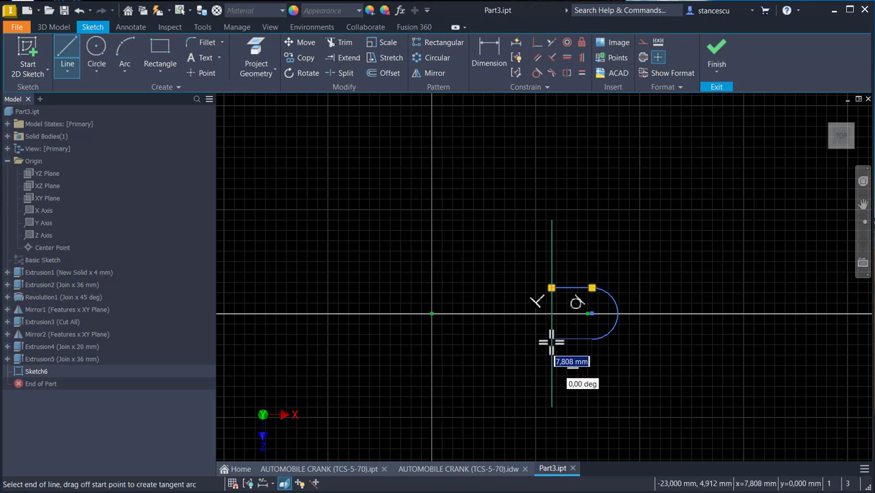
click(551, 341)
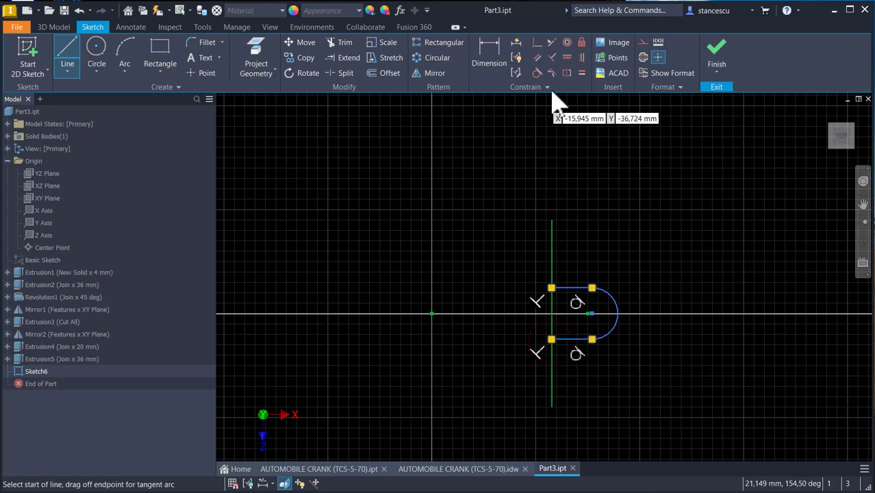
- Make the arc's centre coincident with the projected point on the horizontal axis
click(537, 44)
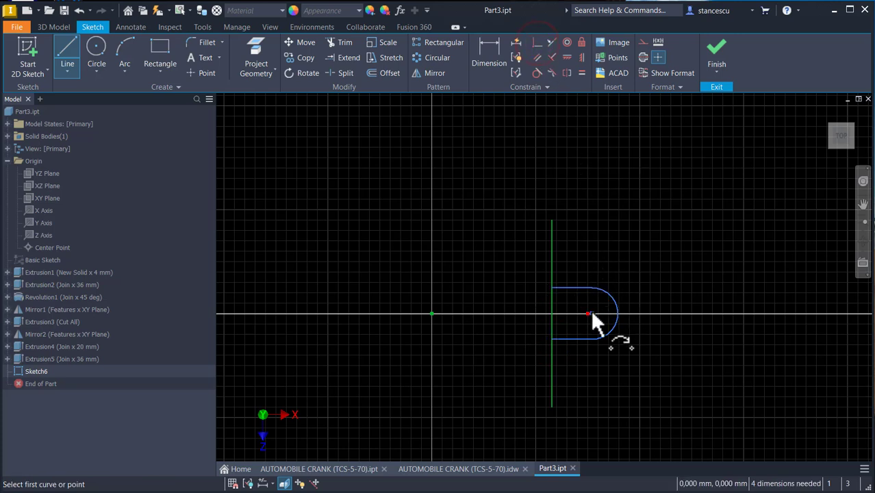
scroll(592, 314, up, 3)
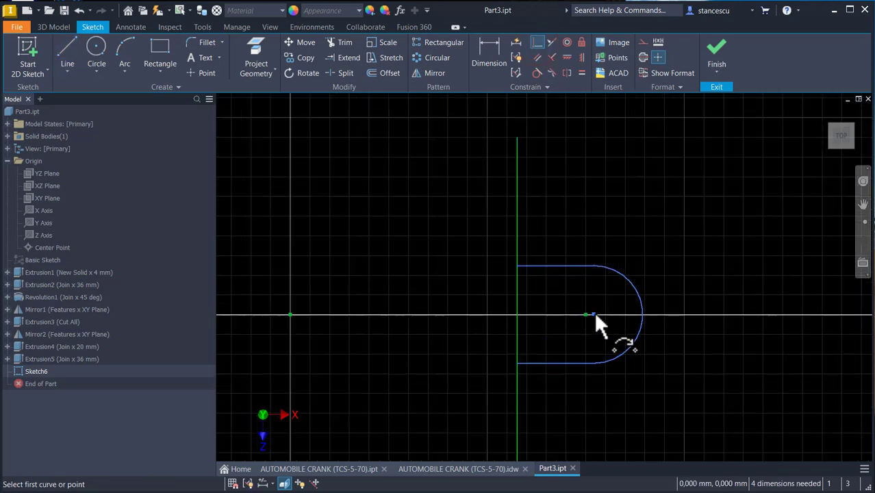
click(586, 314)
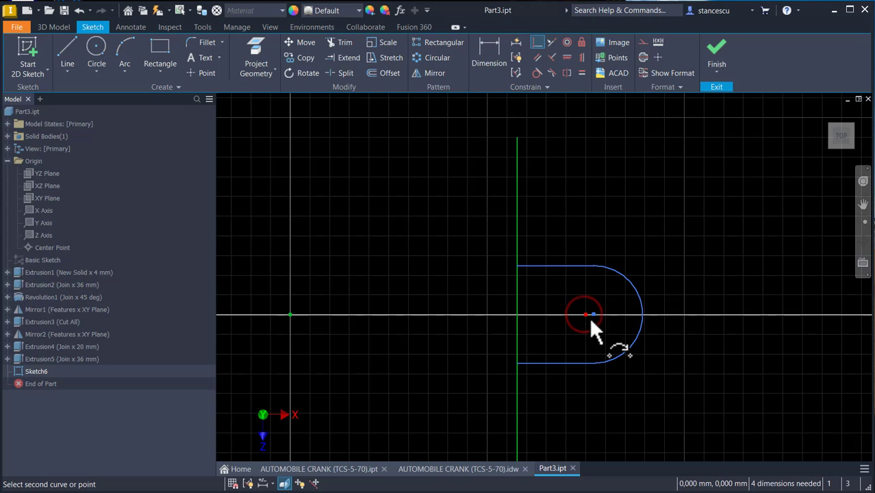
click(592, 314)
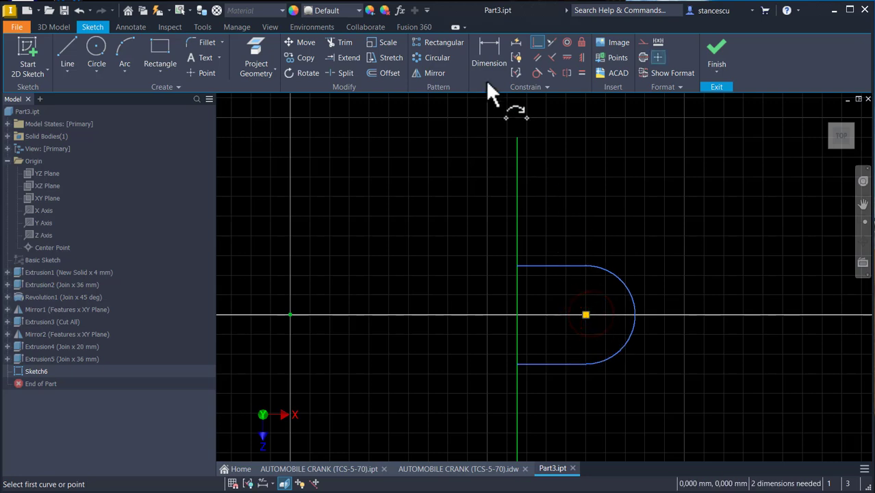
- Dimension the arc's radius as 9 mm and finish the sketch
click(496, 63)
click(624, 289)
click(693, 254)
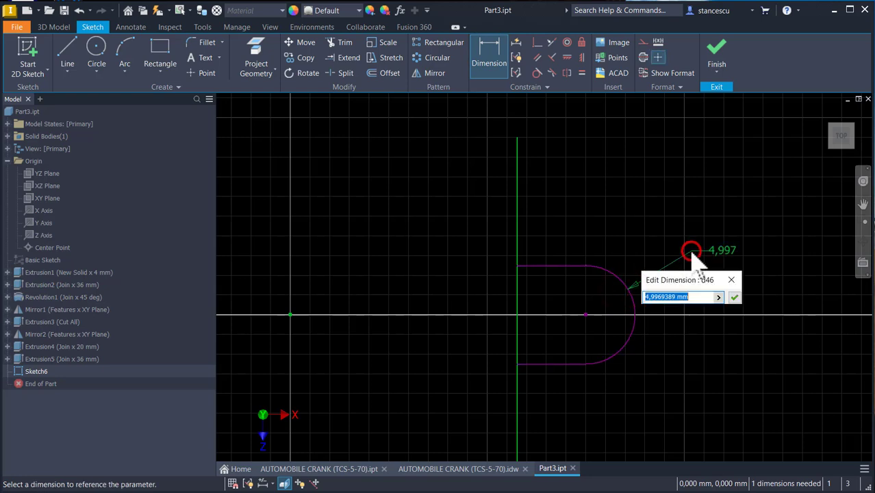
key(Return)
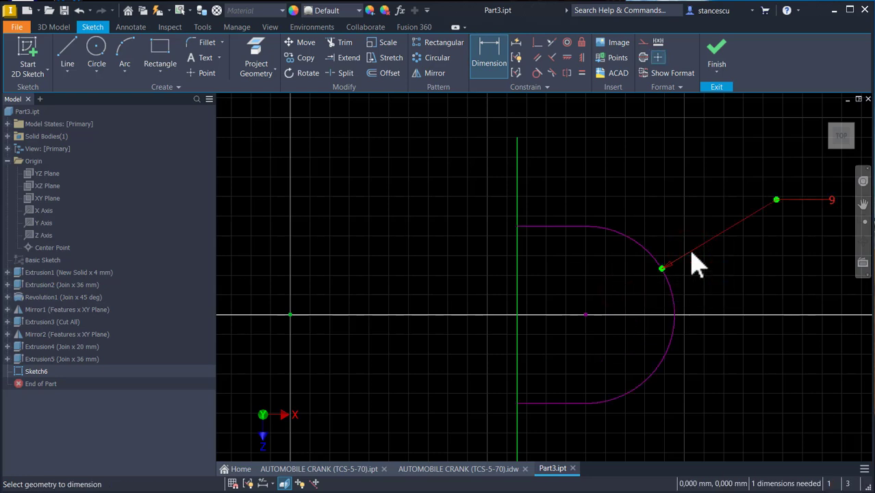
click(716, 51)
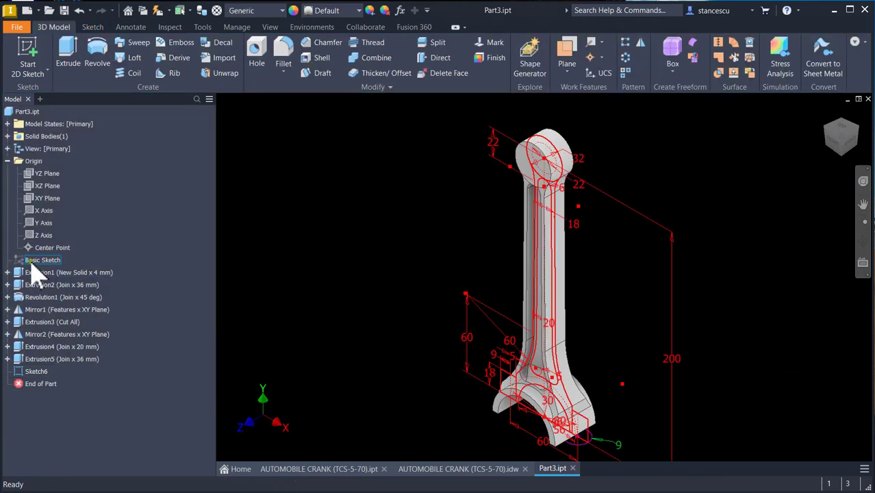
- Make the Basic Sketch visible again
right_click(31, 264)
click(62, 386)
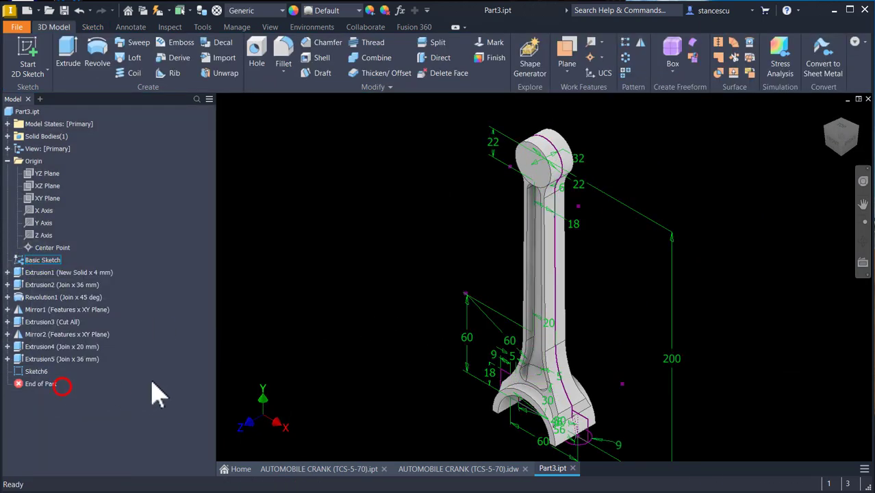
scroll(424, 411, up, 4)
middle_drag(449, 404, 353, 284)
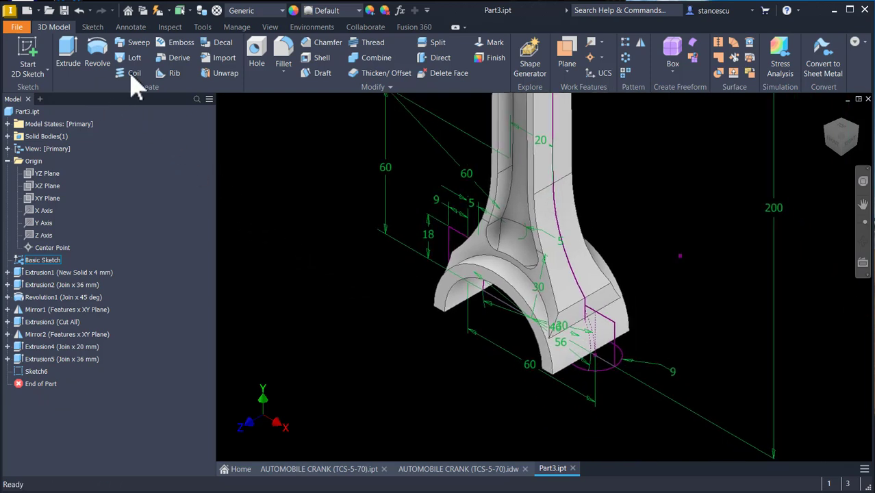
- Extrude the U-shaped profile as a join, ending at the vertex at the top of the projected line
click(68, 51)
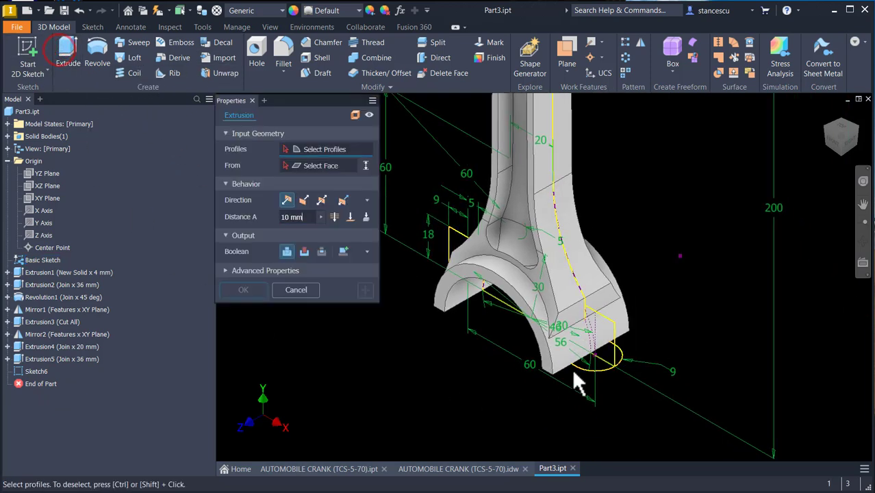
click(597, 363)
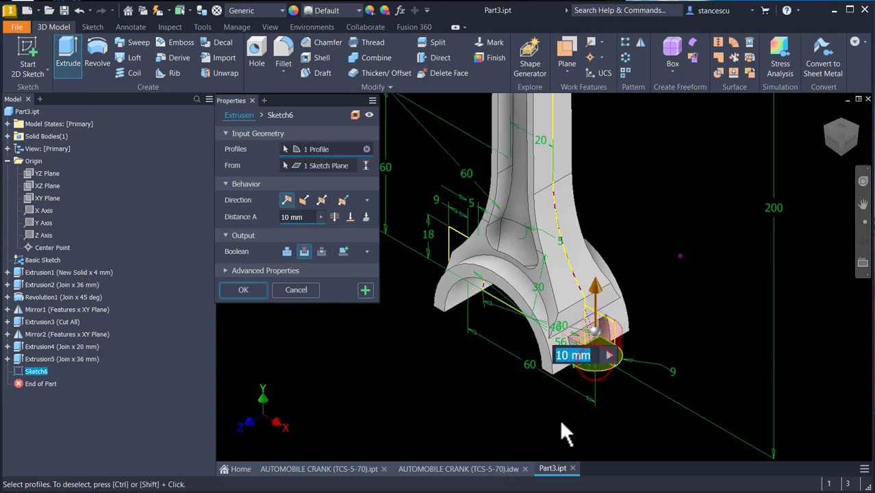
click(287, 252)
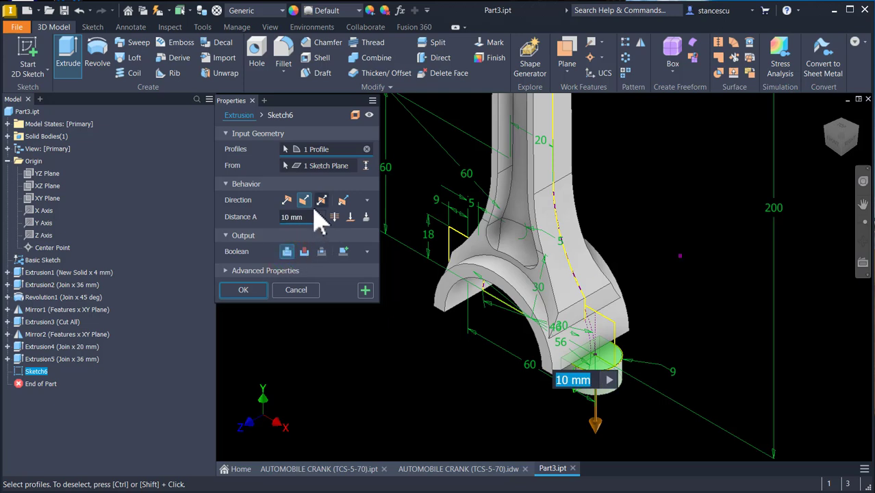
click(287, 199)
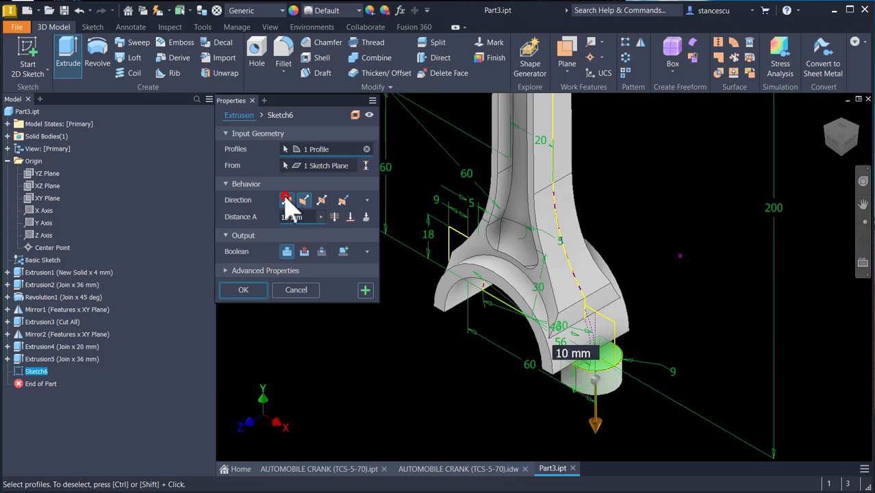
click(349, 217)
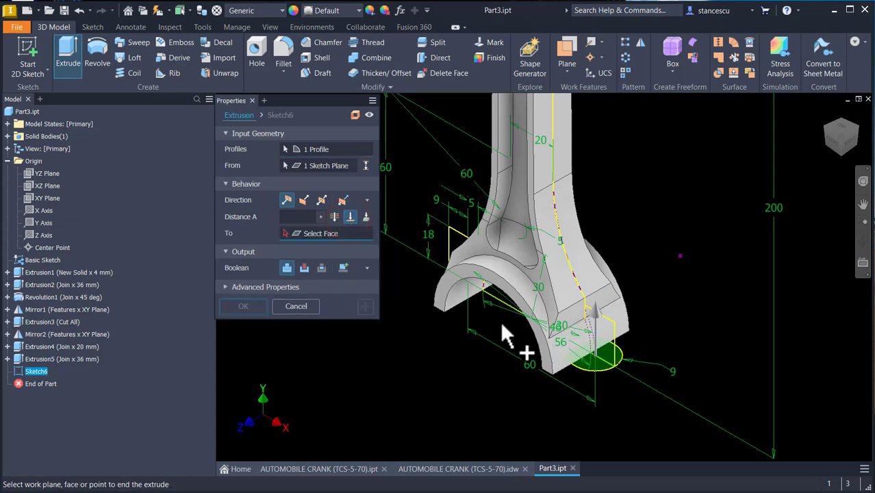
click(621, 329)
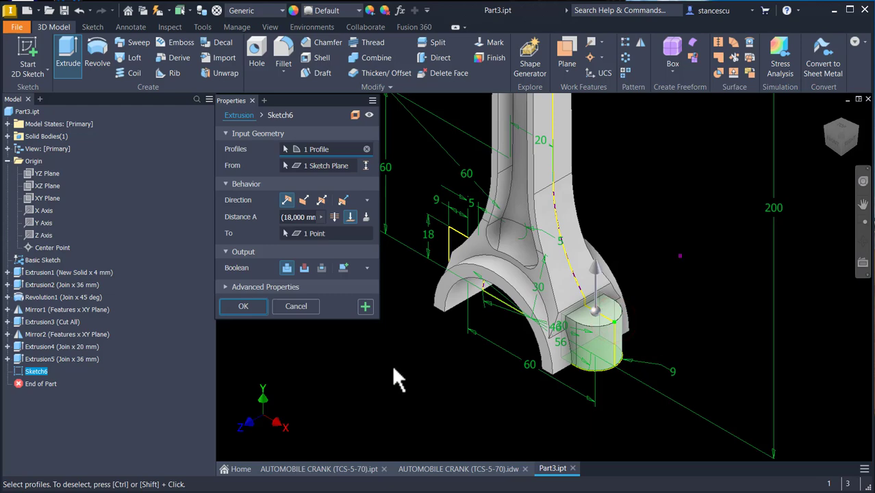
click(243, 306)
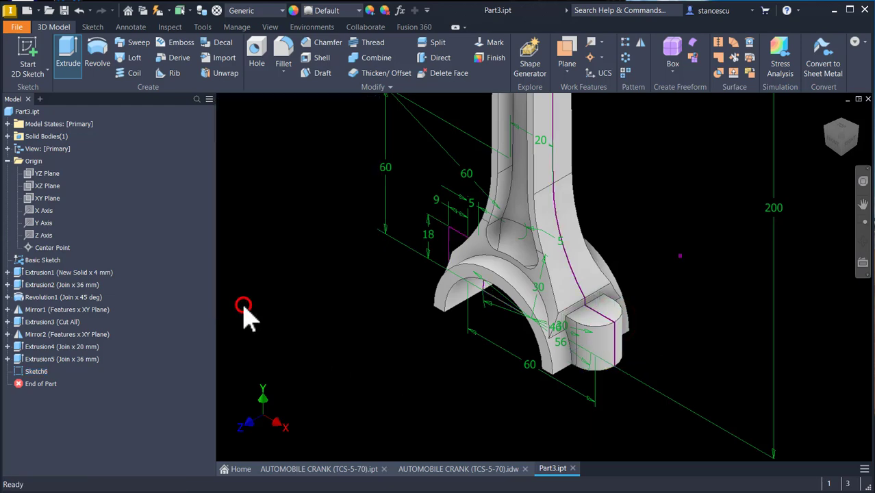
- Hide the Basic Sketch
right_click(17, 262)
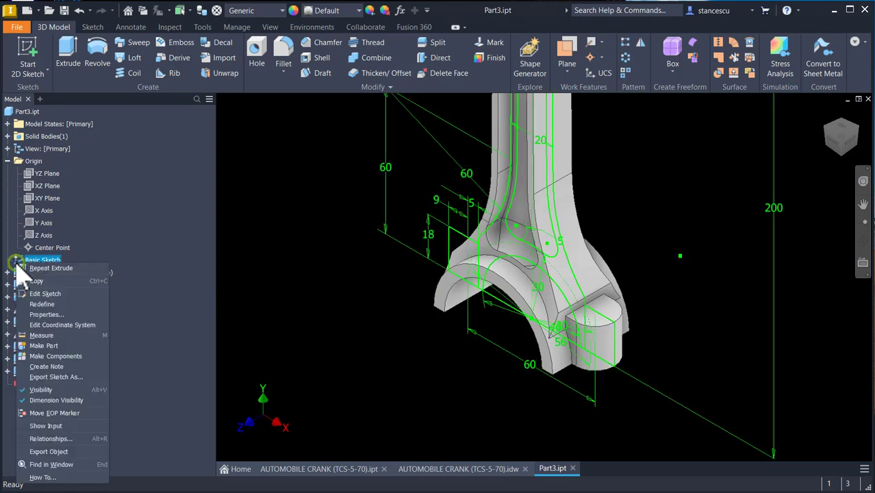
click(48, 389)
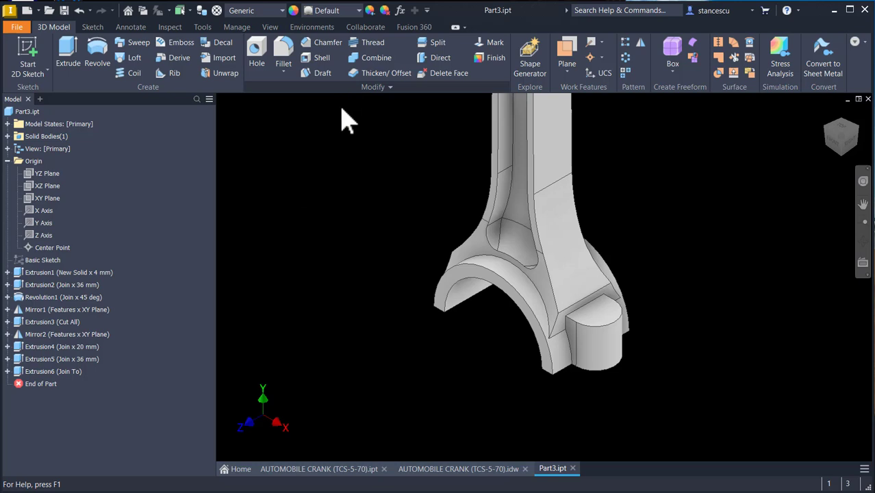
- Fillet the two vertical edges where the new boss meets the crank body with a 4 mm radius
click(569, 345)
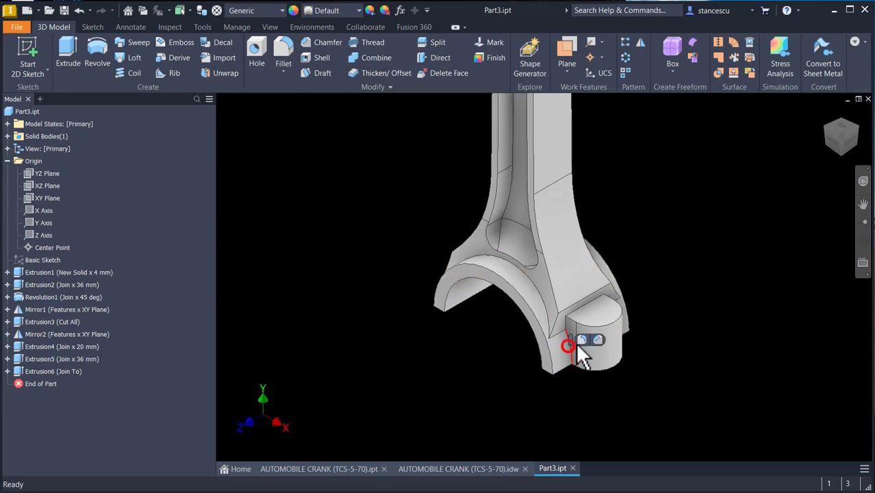
click(582, 342)
text(4)
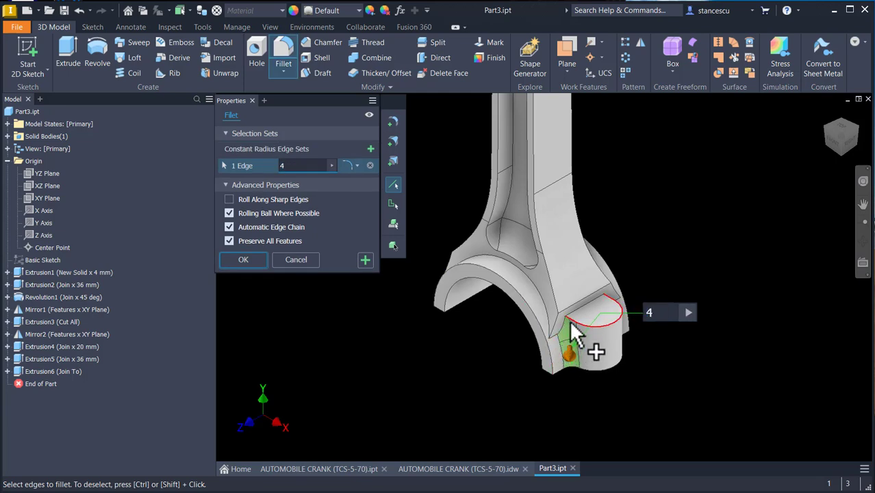
click(567, 335)
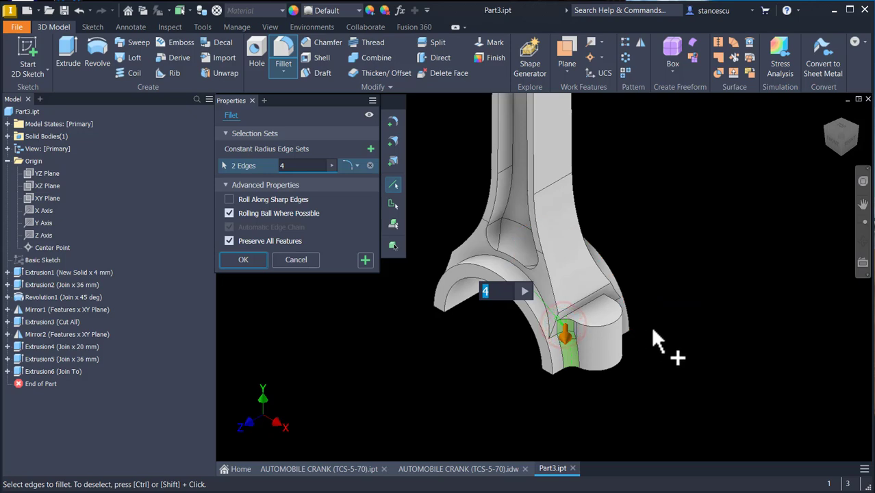
scroll(637, 334, up, 3)
shift+middle_drag(637, 394, 721, 430)
click(719, 431)
click(722, 396)
mouse_move(722, 399)
shift+middle_down()
mouse_move(724, 444)
mouse_move(672, 419)
mouse_move(596, 428)
mouse_move(565, 379)
mouse_move(490, 358)
mouse_move(426, 363)
mouse_move(363, 308)
shift+middle_up()
click(243, 260)
key(F6)
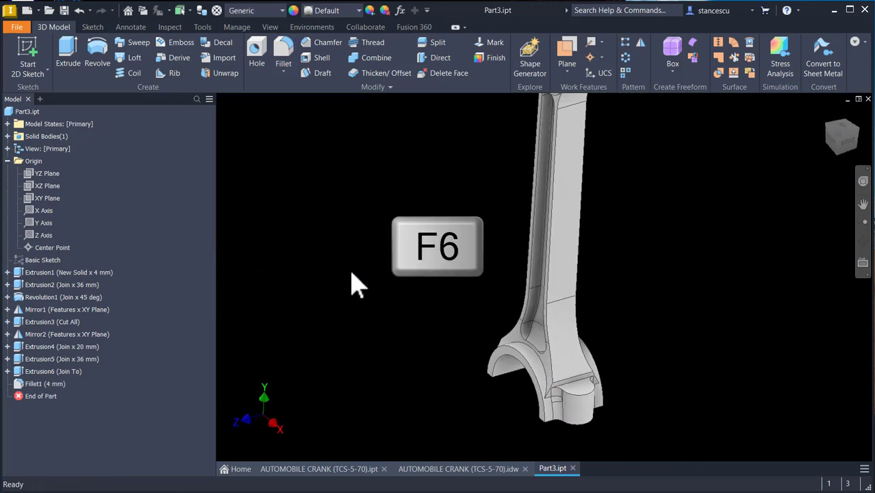
- Drill an 8 mm through-all hole at the centre of the boss's top face
click(257, 56)
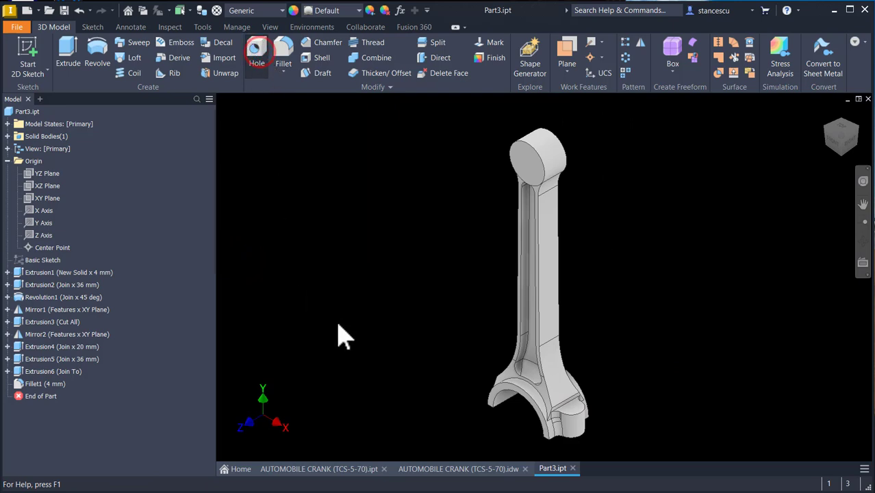
click(574, 409)
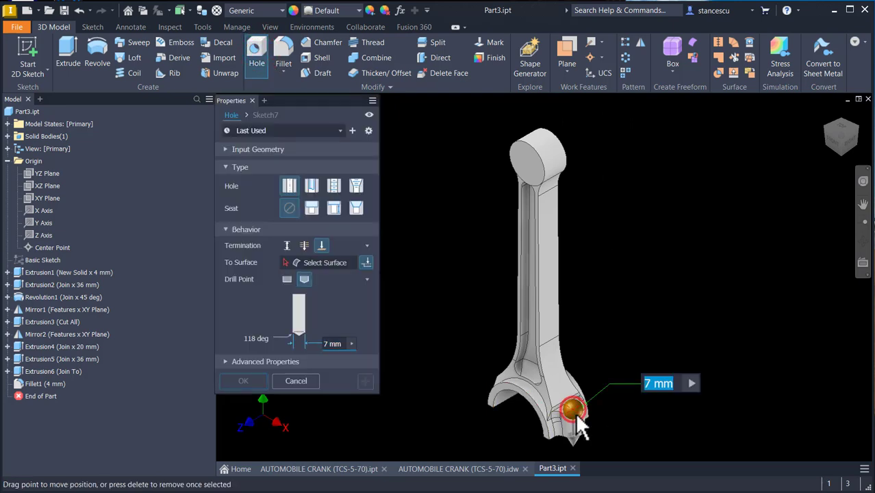
scroll(579, 410, up, 3)
click(590, 407)
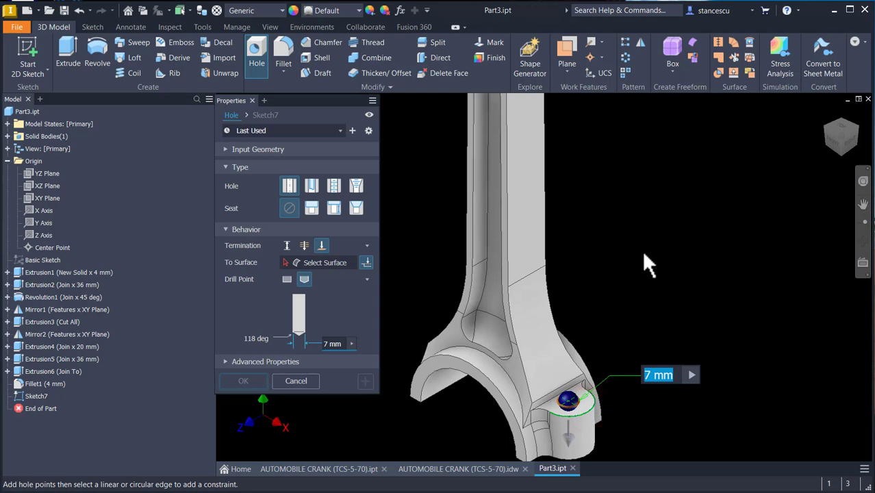
text(8)
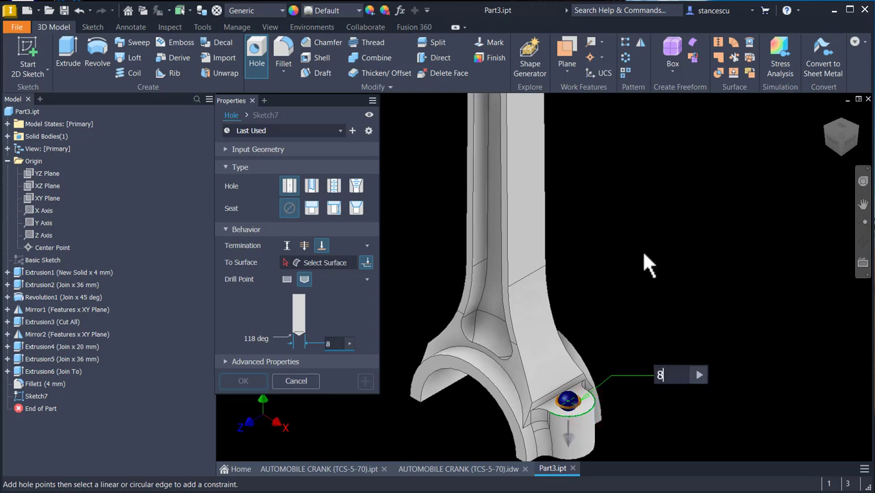
click(304, 245)
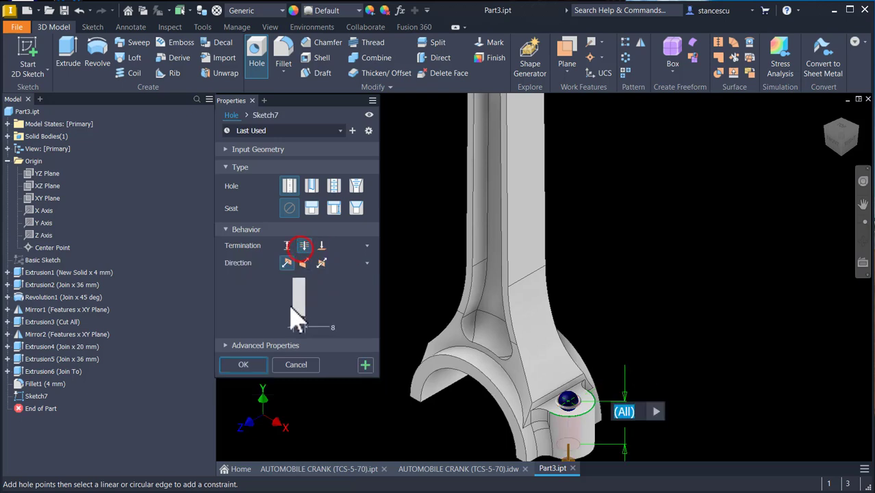
shift+middle_drag(628, 333, 629, 334)
key(F6)
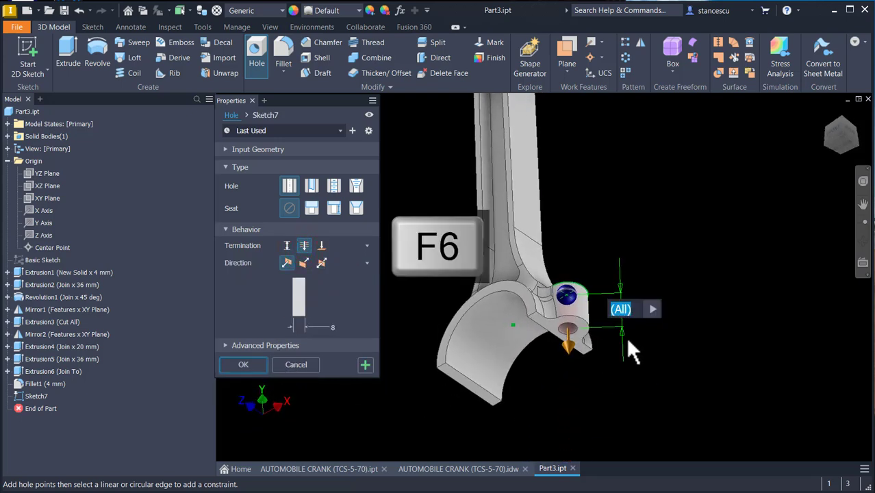
click(530, 407)
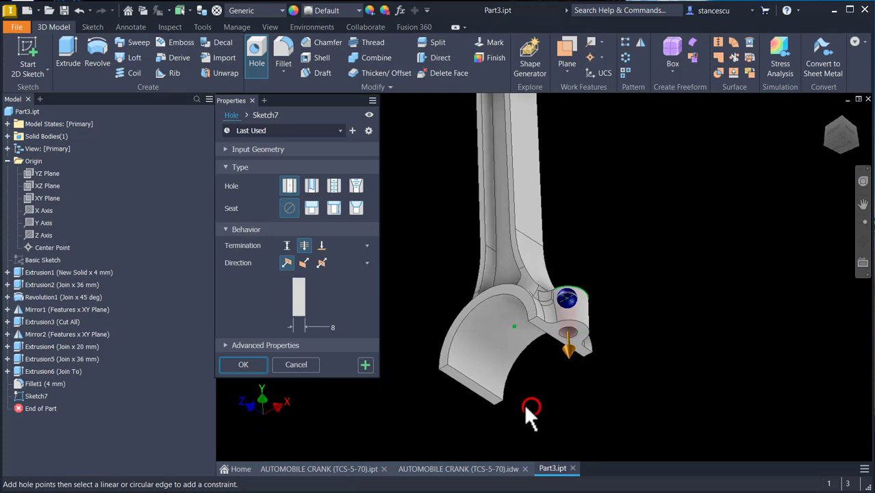
click(239, 365)
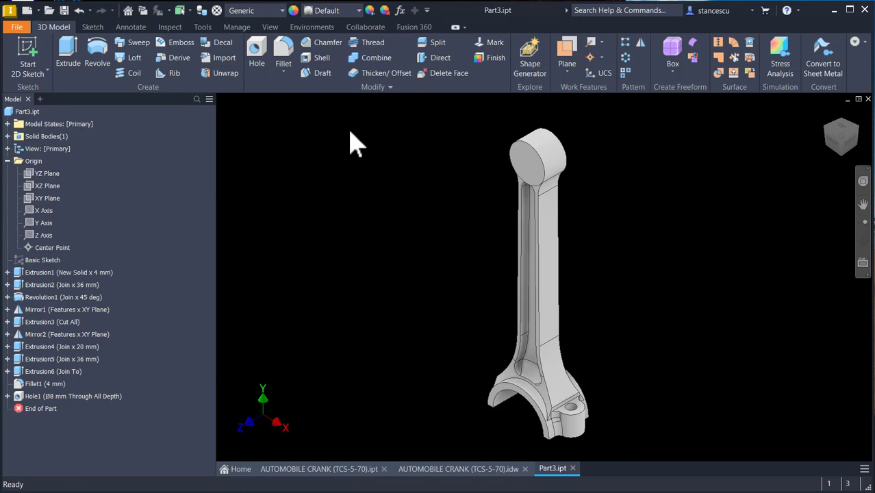
- Mirror the boss extrusion, its fillet and the hole about the YZ Plane
click(641, 43)
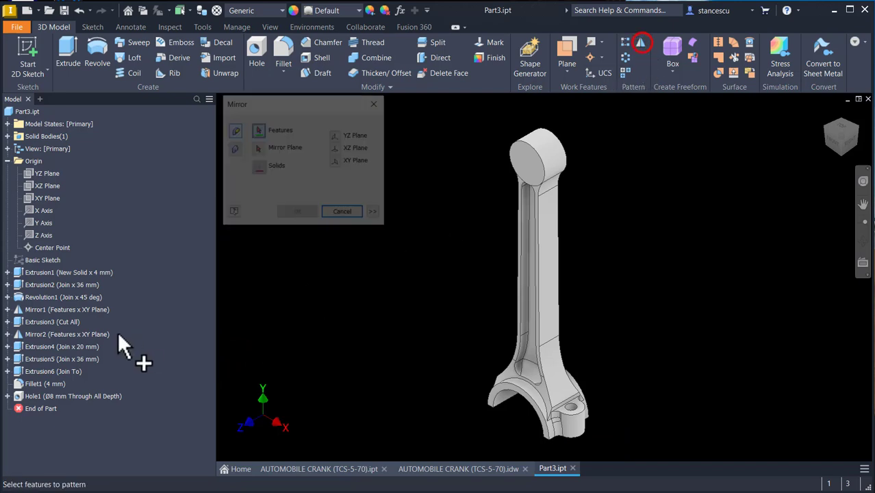
click(35, 395)
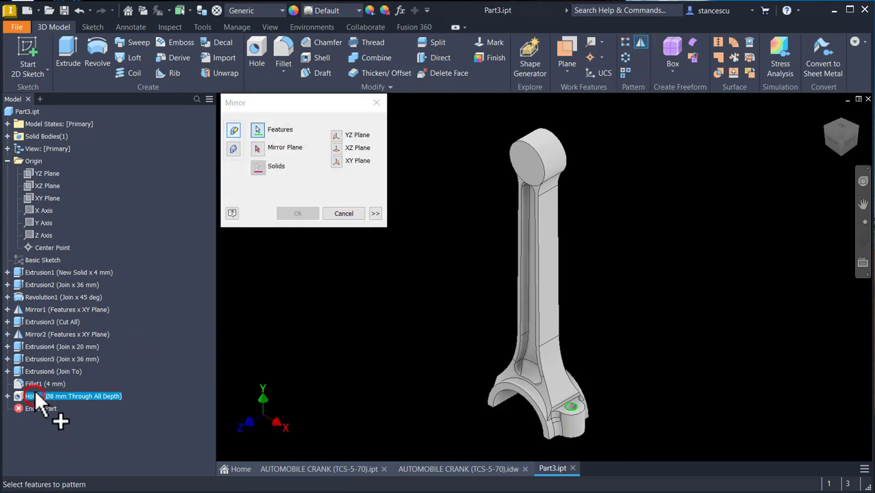
click(36, 384)
click(37, 372)
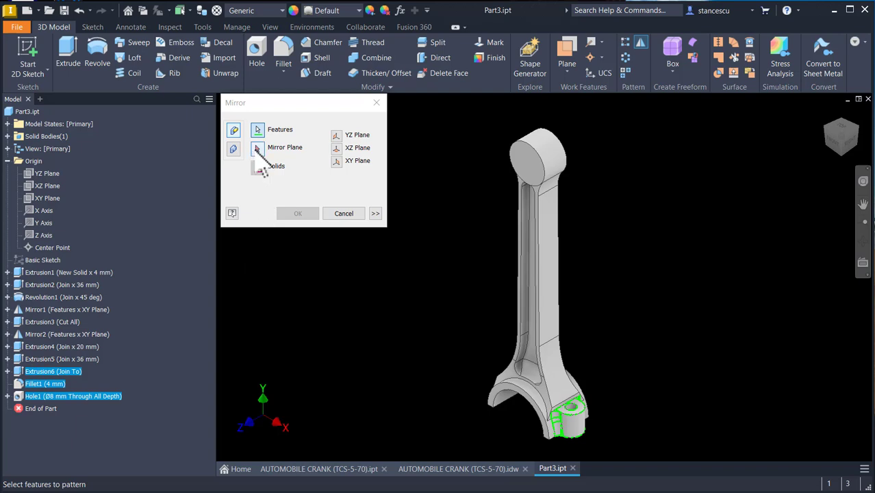
click(255, 148)
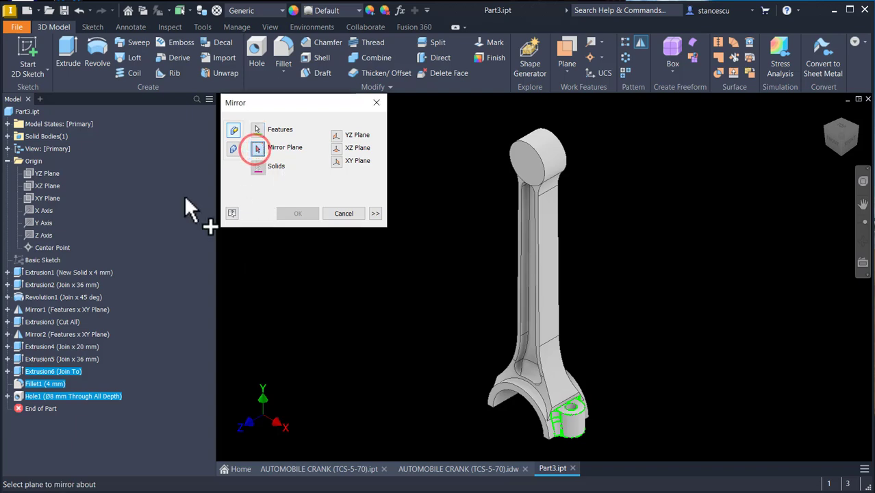
click(42, 174)
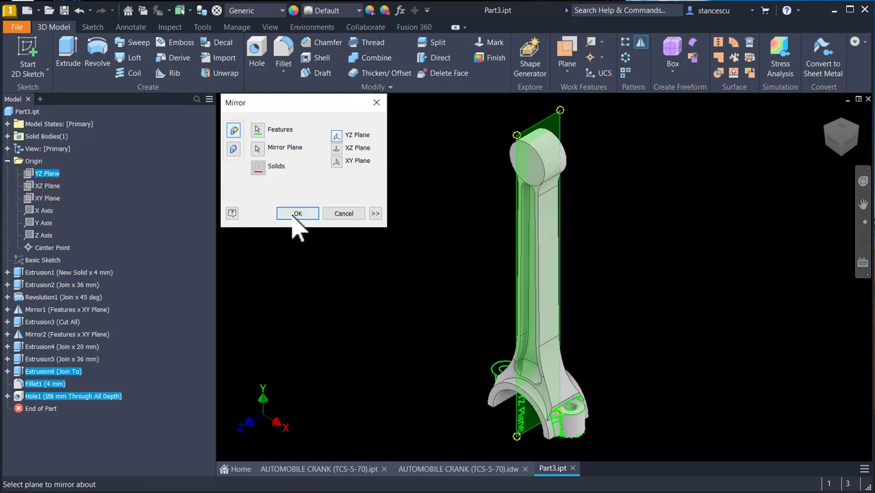
click(295, 215)
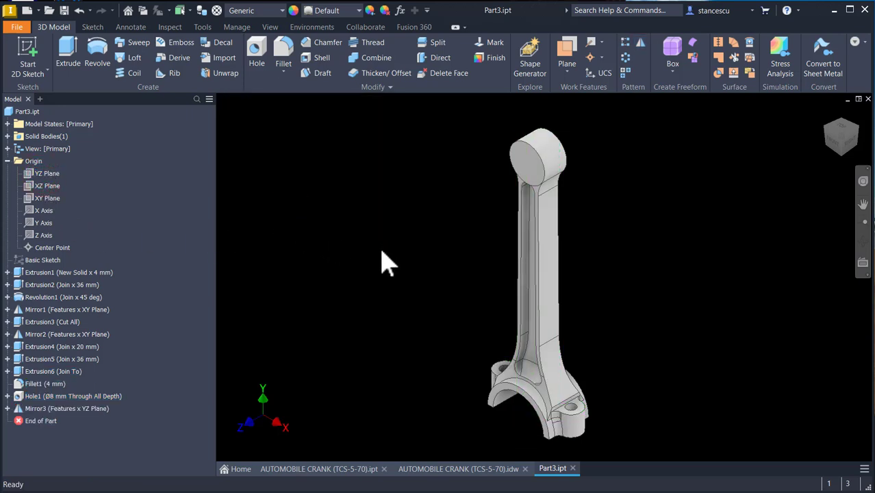
- Examine the clamp slot at the crank's small end on the reference model and the AUTOMOBILE CRANK drawing
click(324, 470)
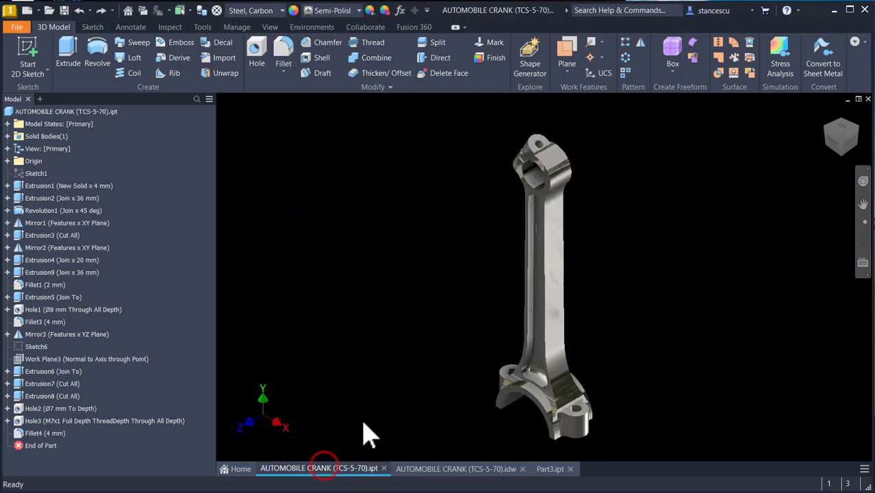
shift+middle_drag(470, 224, 708, 167)
scroll(591, 151, up, 4)
middle_drag(707, 167, 469, 411)
shift+middle_drag(614, 277, 602, 298)
scroll(591, 288, up, 4)
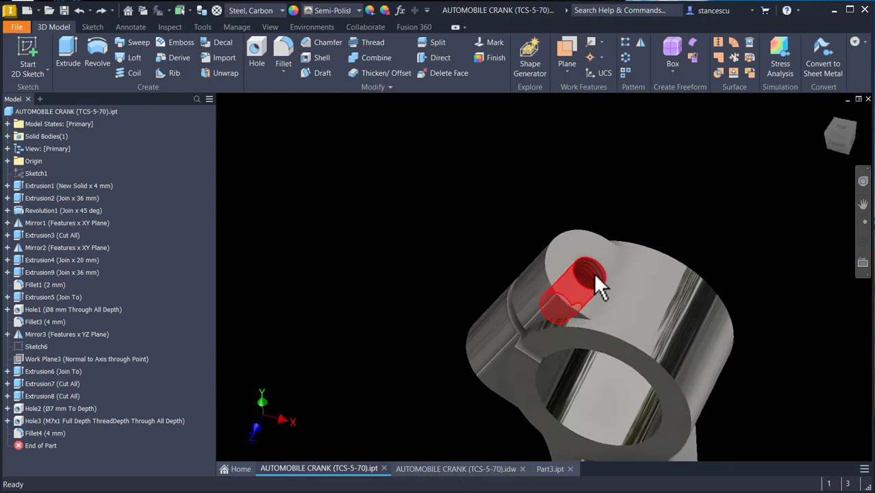
shift+middle_drag(596, 283, 541, 428)
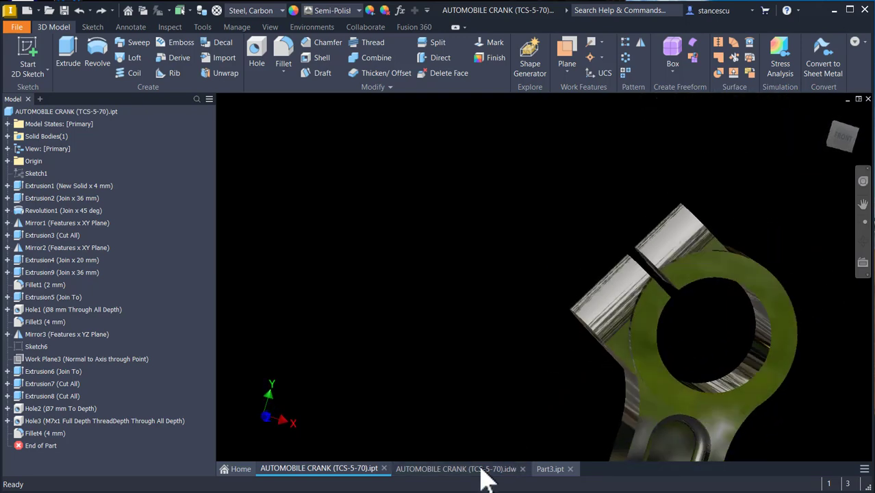
click(479, 470)
scroll(552, 145, up, 3)
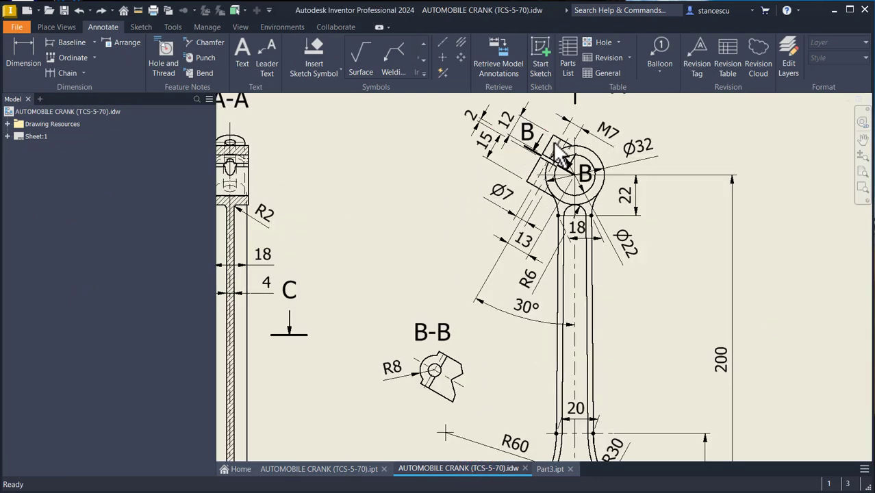
middle_drag(533, 191, 448, 263)
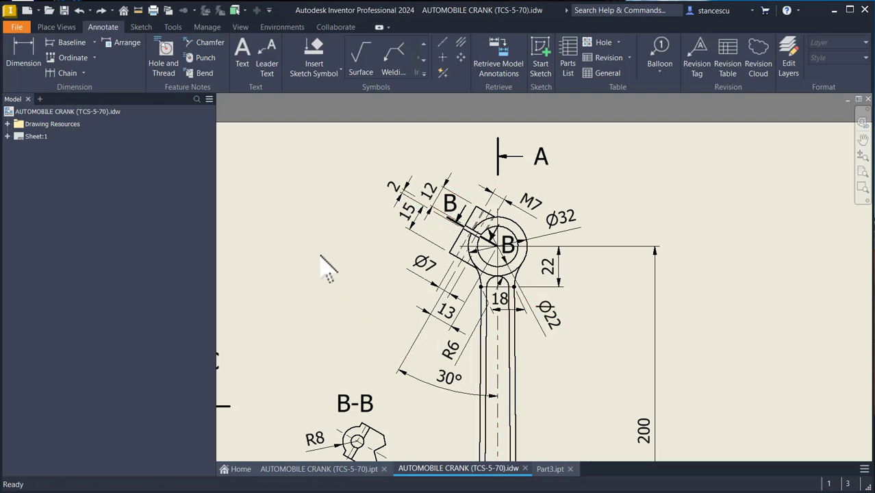
- Return to Part3 and start a new sketch on the XY Plane
click(551, 468)
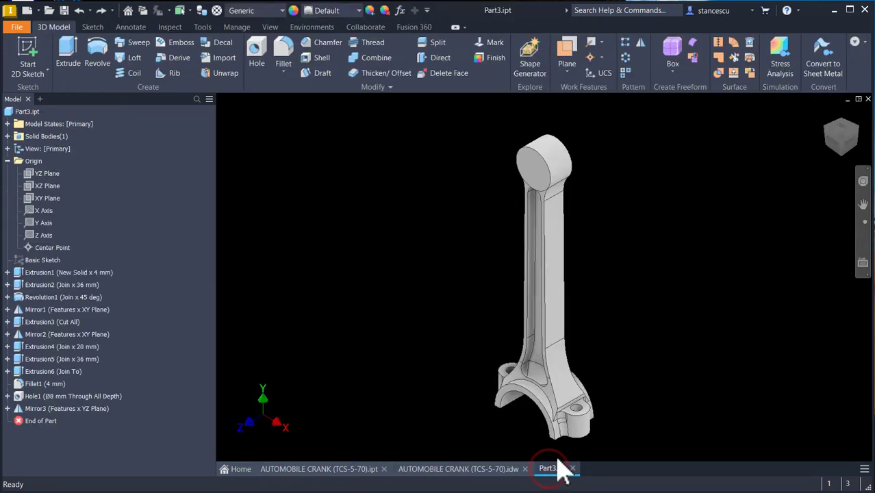
click(598, 256)
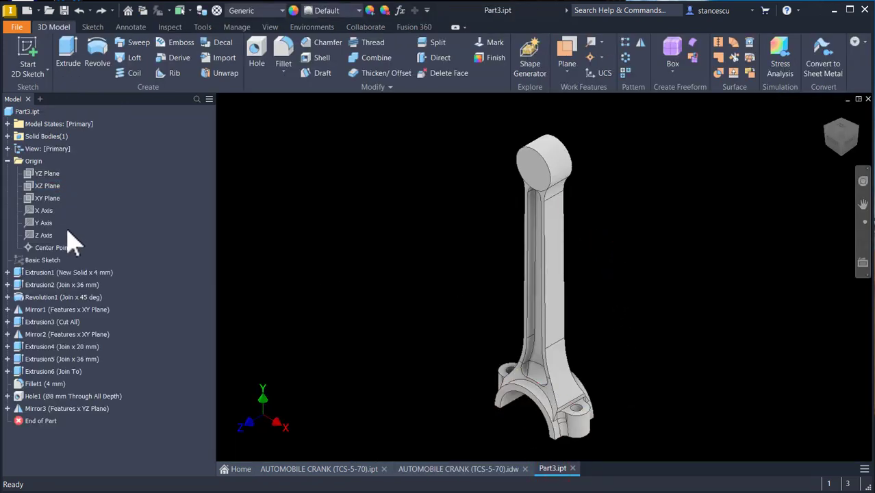
click(44, 198)
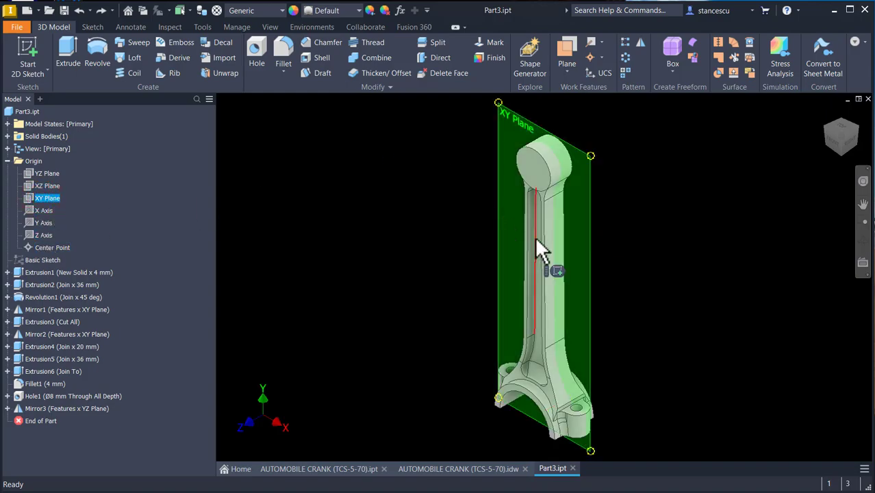
click(556, 270)
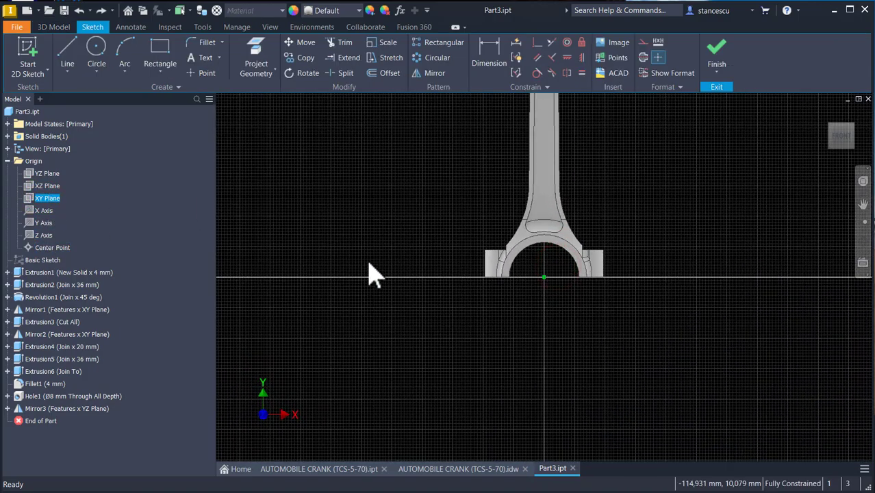
- Slice the view and project the small end's circular edge and the Y Axis into the sketch
key(F7)
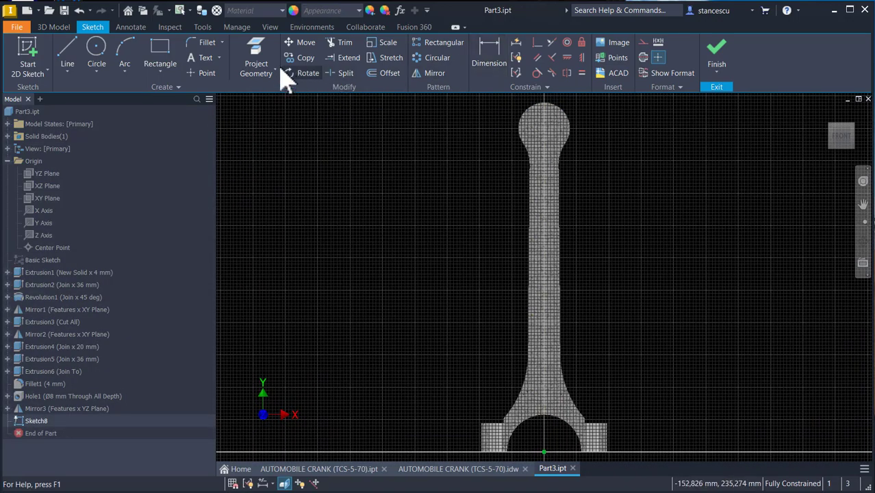
click(258, 49)
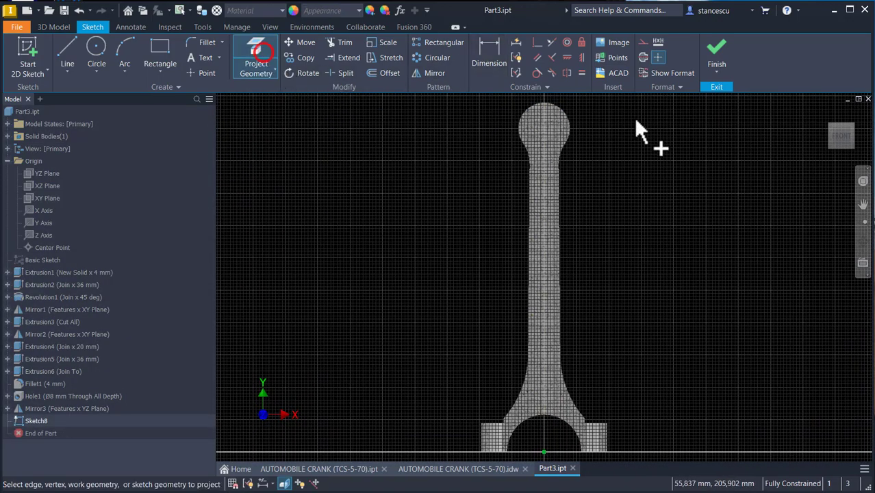
click(572, 124)
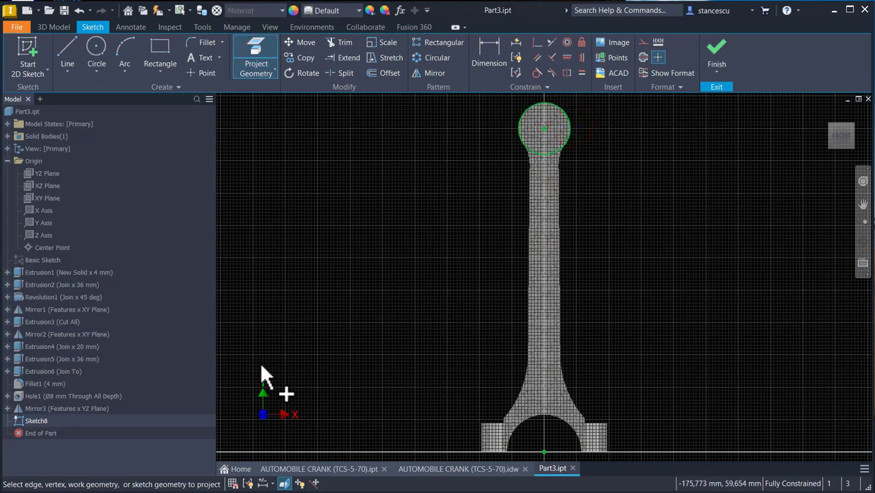
click(30, 223)
click(381, 192)
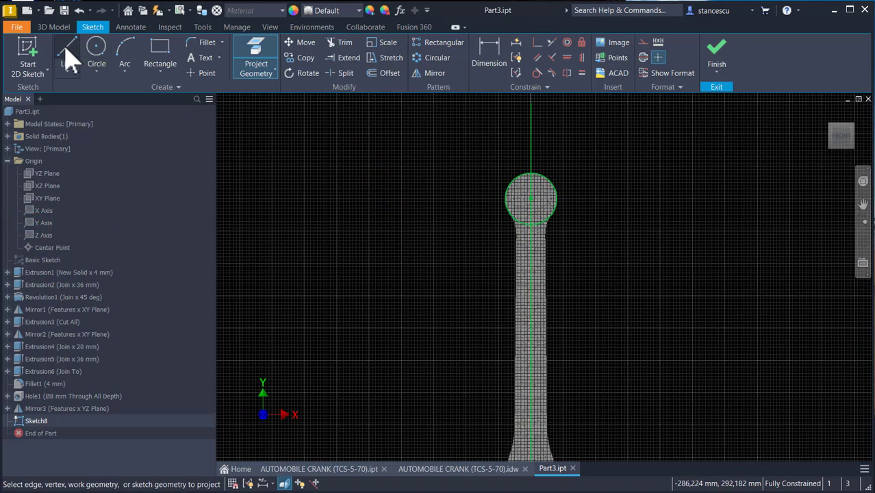
- Sketch a line 29 mm long (15+2+12) angled up and left beside the small end
click(67, 52)
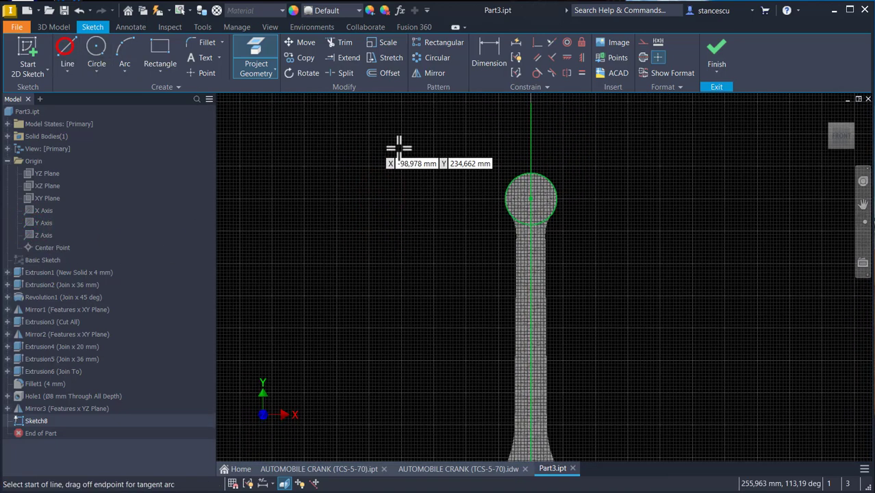
click(497, 157)
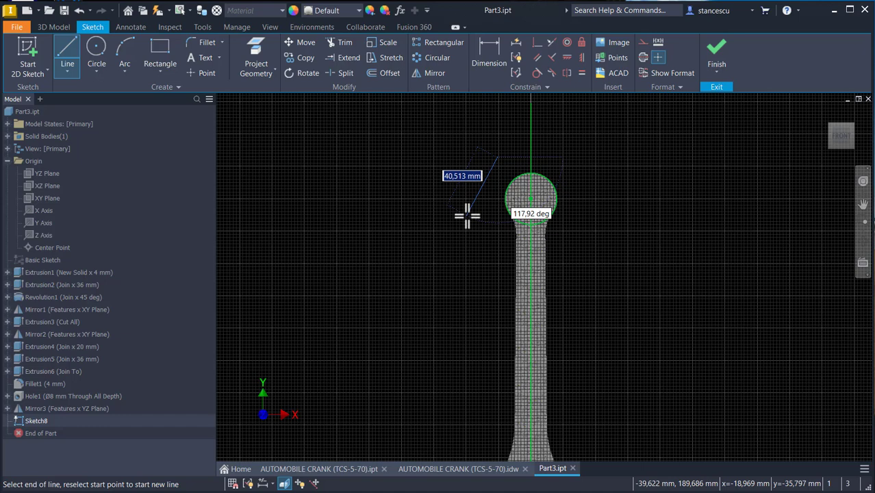
text(15+2)
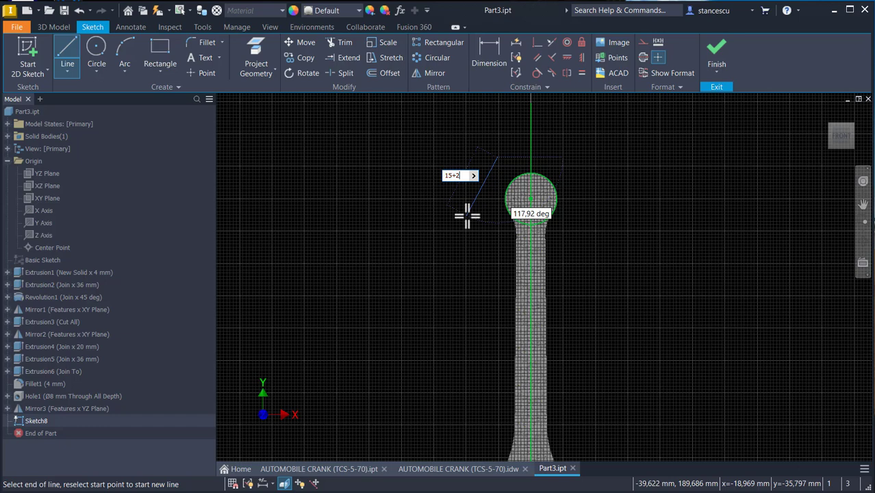
text(+12)
key(Return)
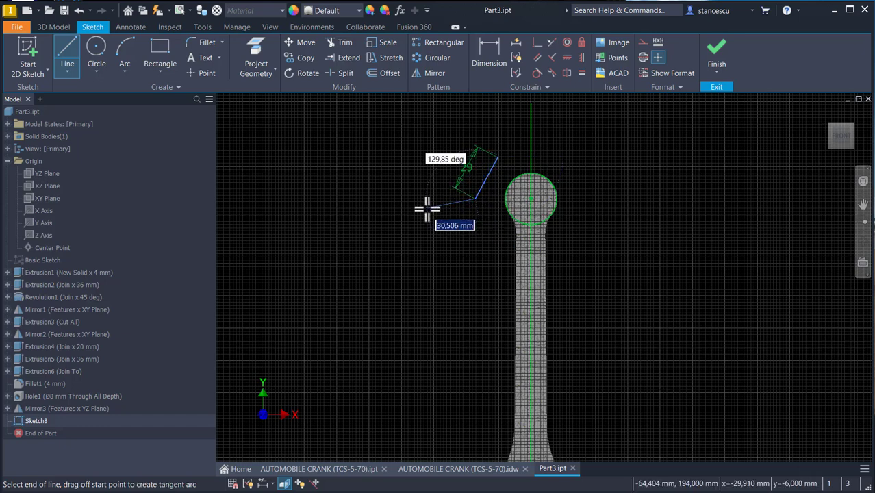
key(Escape)
- Dimension the angle between the 29 mm line and the projected Y axis as 30°
click(489, 55)
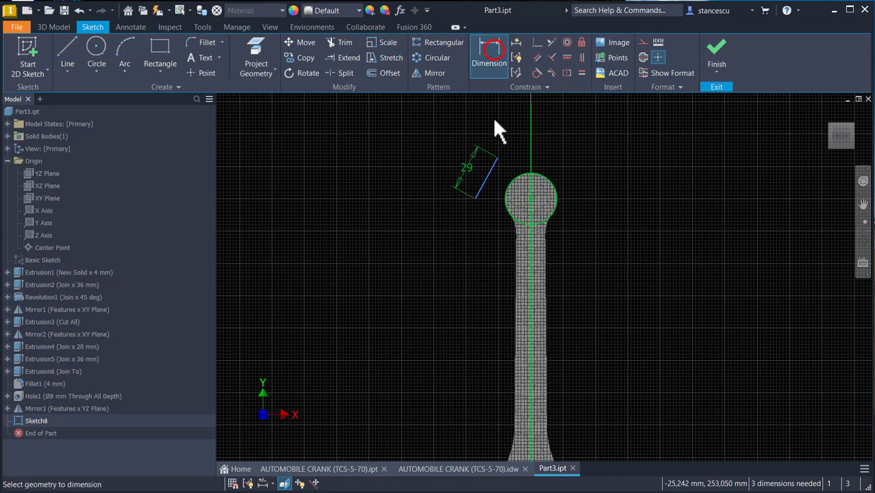
click(488, 170)
click(530, 259)
click(494, 263)
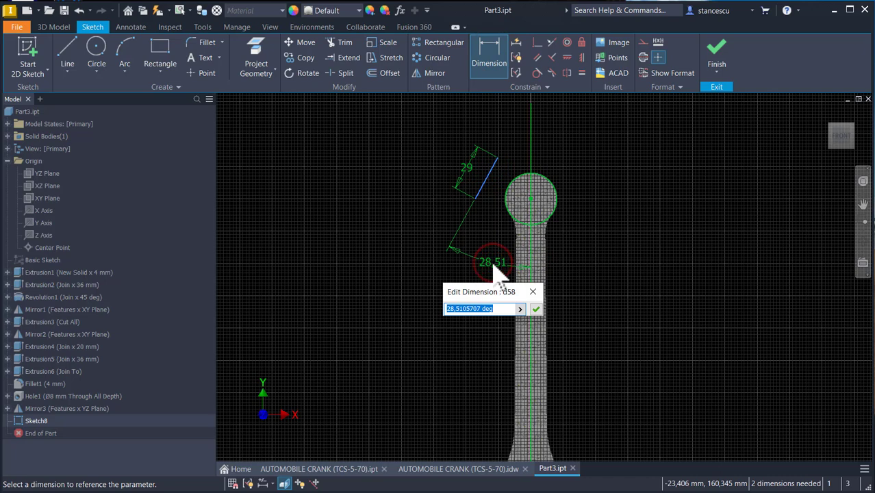
text(2)
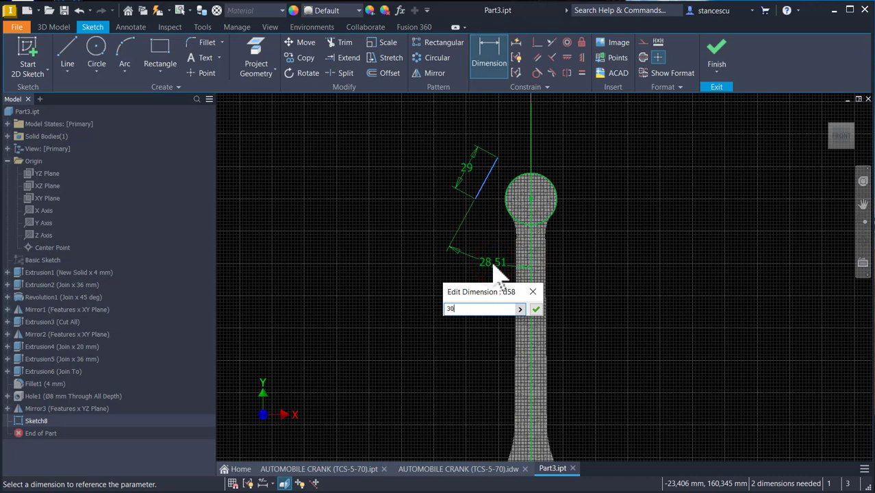
text(0)
key(Return)
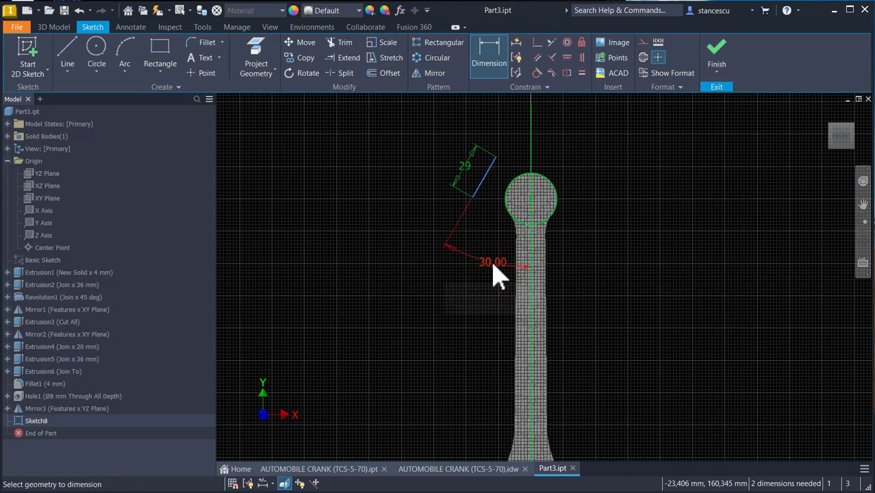
- Draw a line from the small end's centre perpendicular to the angled line
click(68, 50)
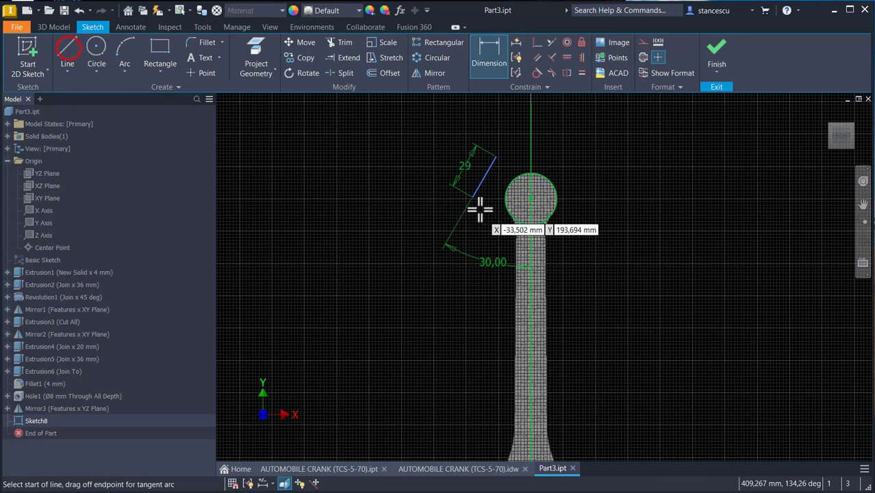
click(531, 199)
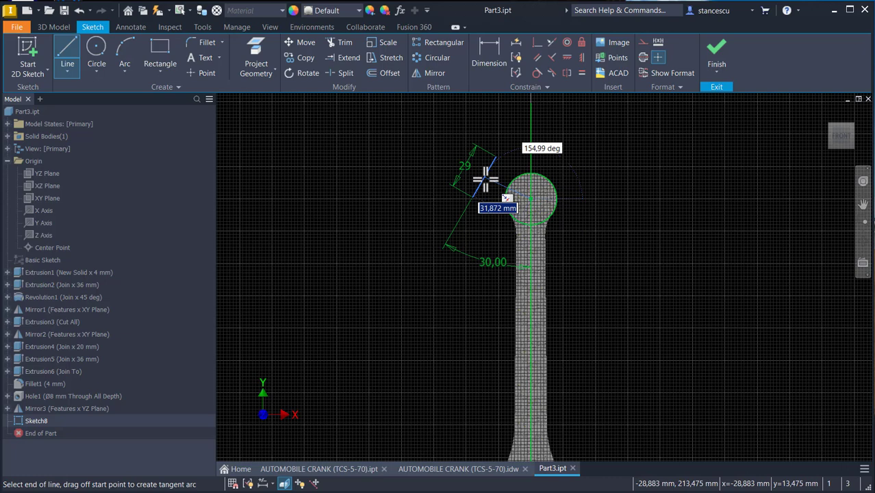
double_click(486, 172)
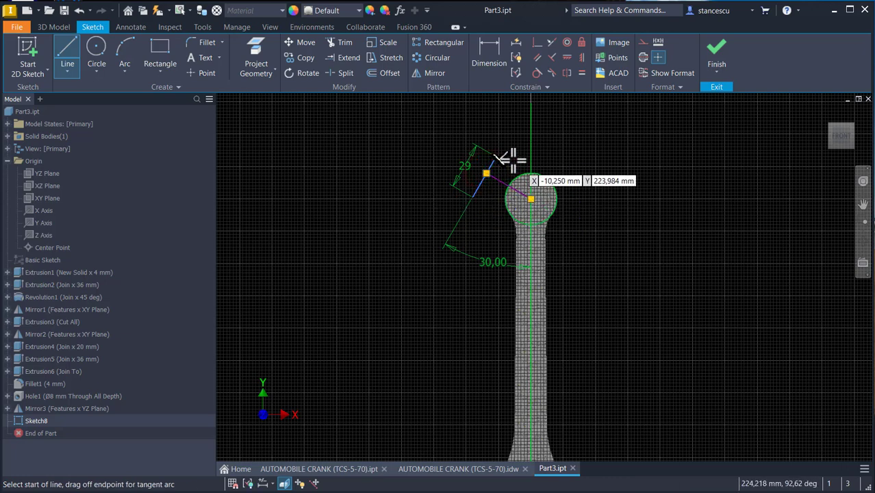
- Dimension the distance from the small end's centre to the angled line as 13 mm
click(493, 53)
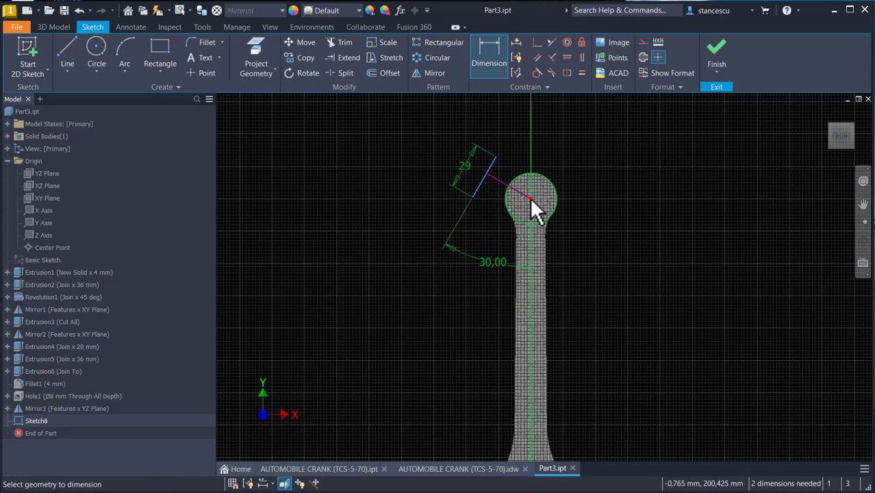
click(482, 184)
click(531, 198)
click(485, 232)
text(13)
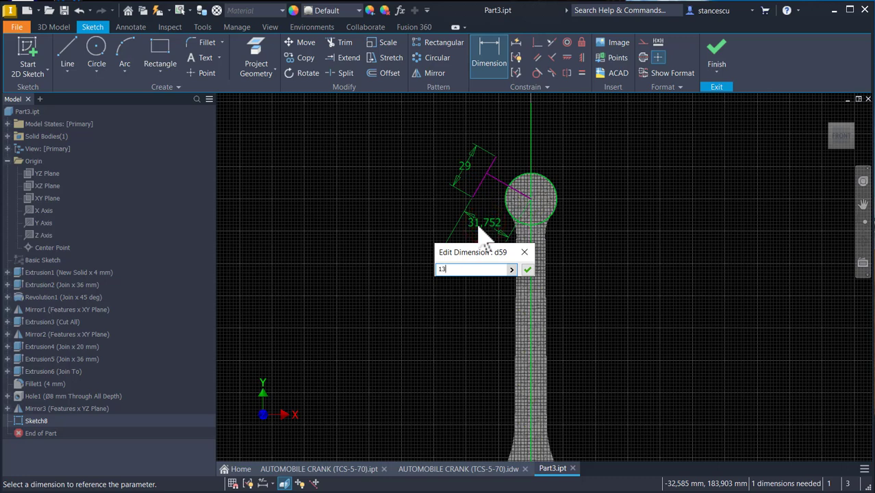
key(Return)
- Dimension the angled line's upper end to the perpendicular line as 13 mm (2/2+12) and finish the sketch
scroll(482, 206, down, 3)
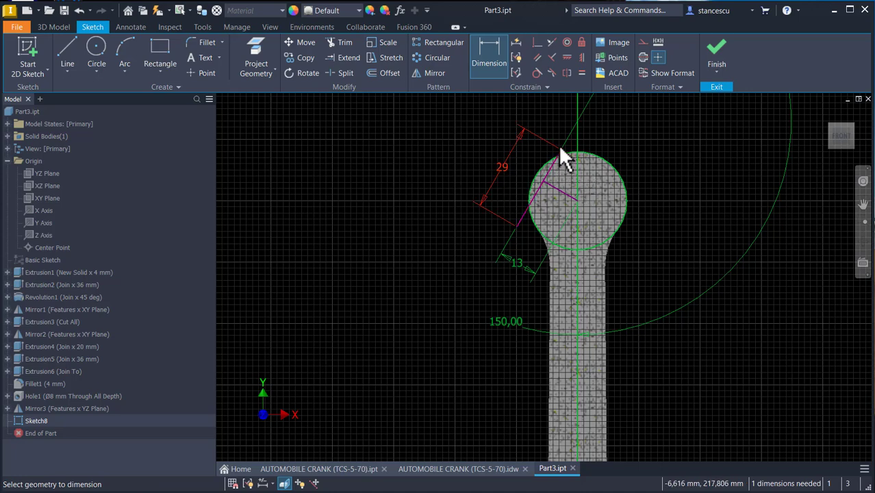
click(558, 198)
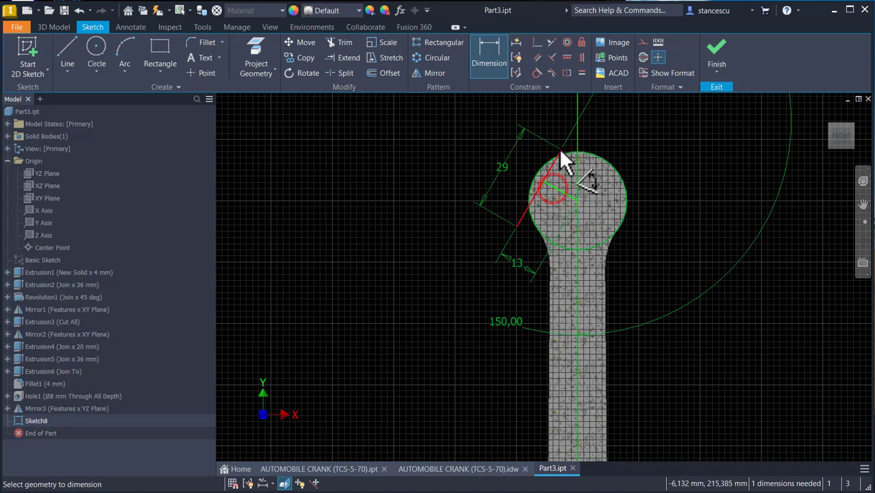
click(535, 156)
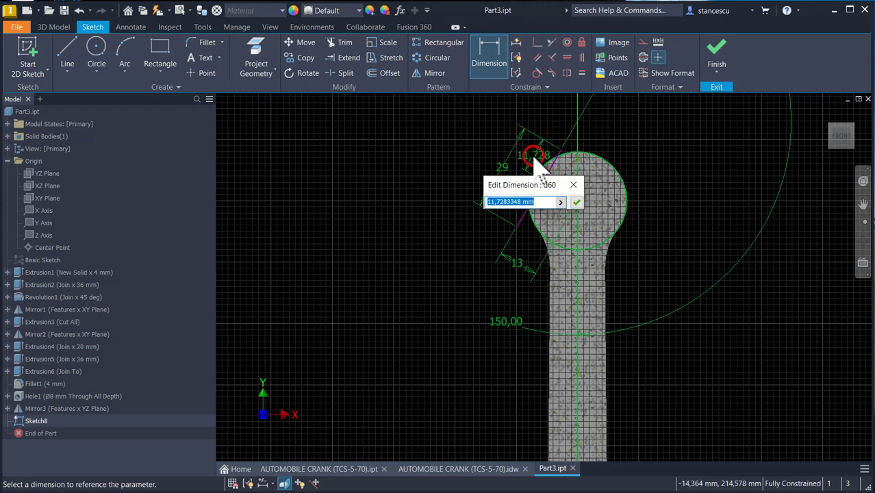
text(2)
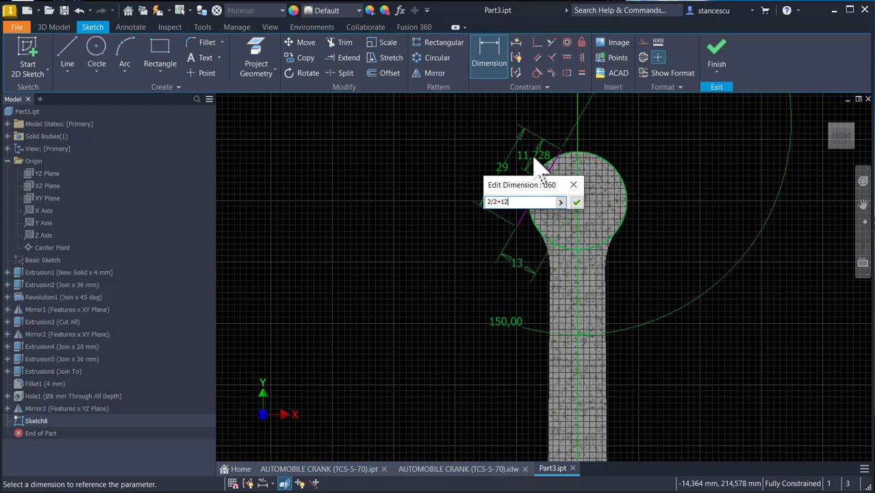
text(/2+12)
key(Return)
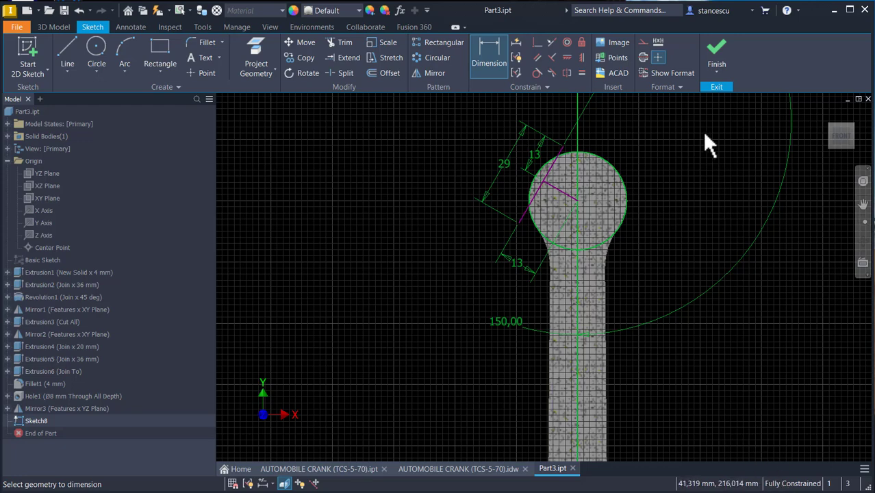
click(723, 53)
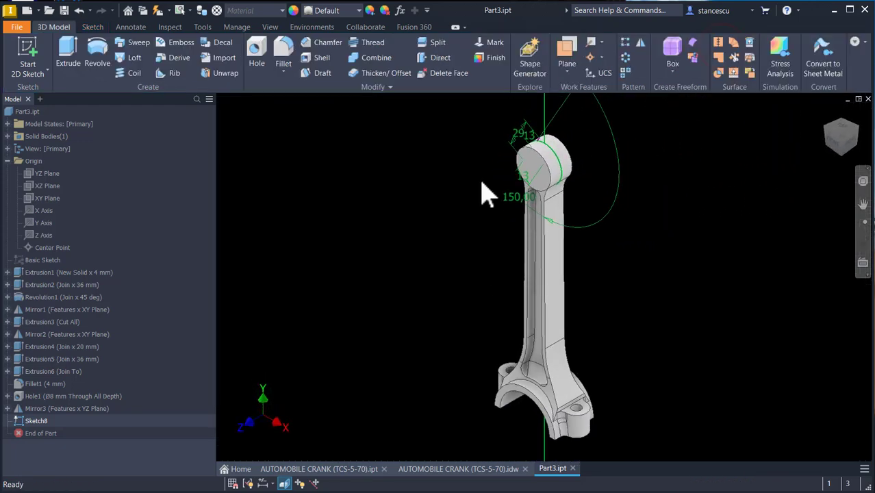
- Create a work plane normal to the angled line through its upper endpoint
click(567, 49)
scroll(555, 123, up, 5)
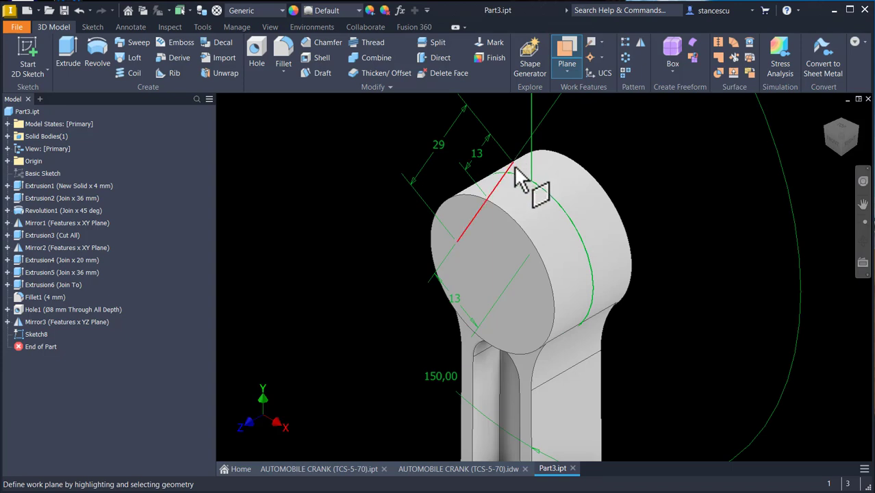
click(512, 168)
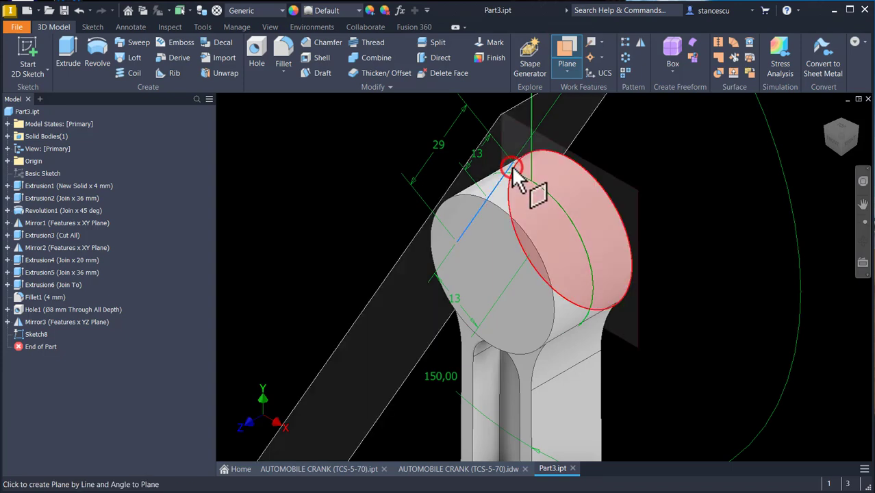
click(512, 163)
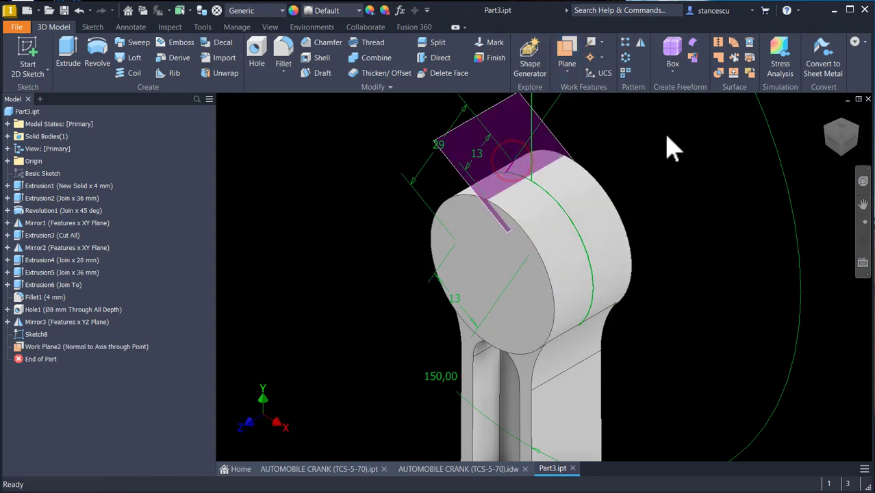
- Start a new sketch on the new work plane, slice the view, and project the small end's side edge
click(554, 139)
drag(553, 136, 568, 133)
key(s)
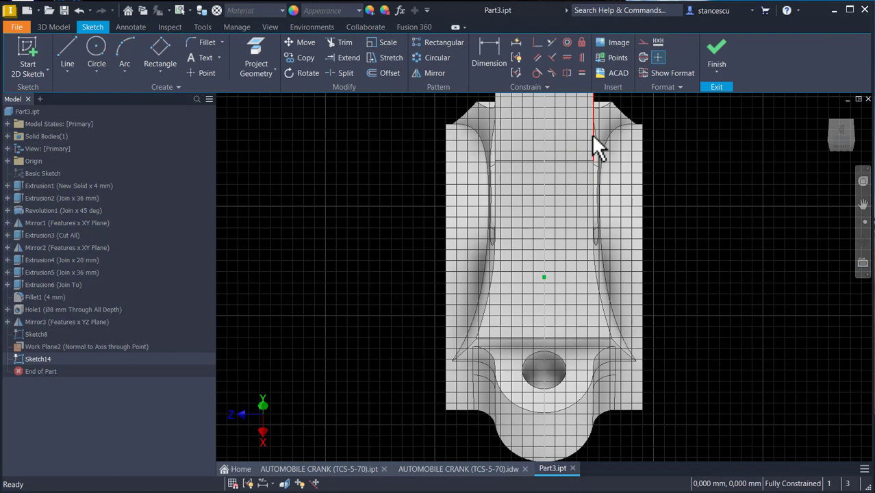
key(F7)
scroll(591, 144, down, 5)
scroll(545, 185, up, 6)
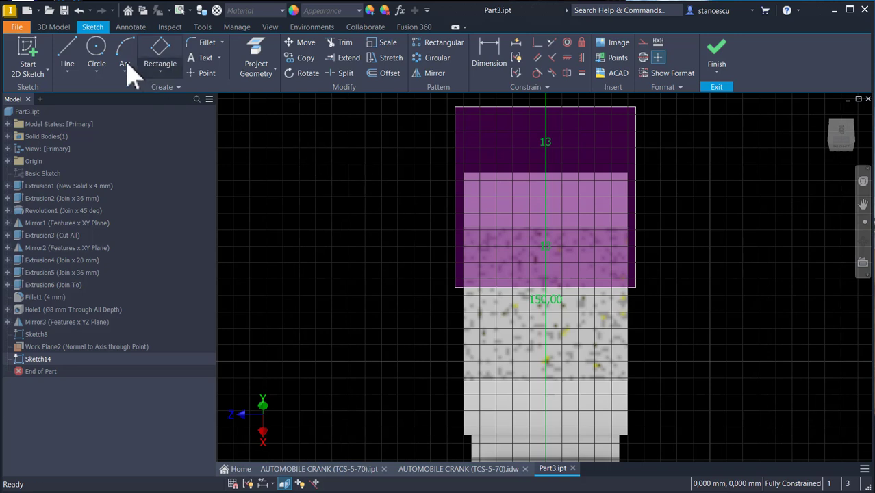
click(261, 59)
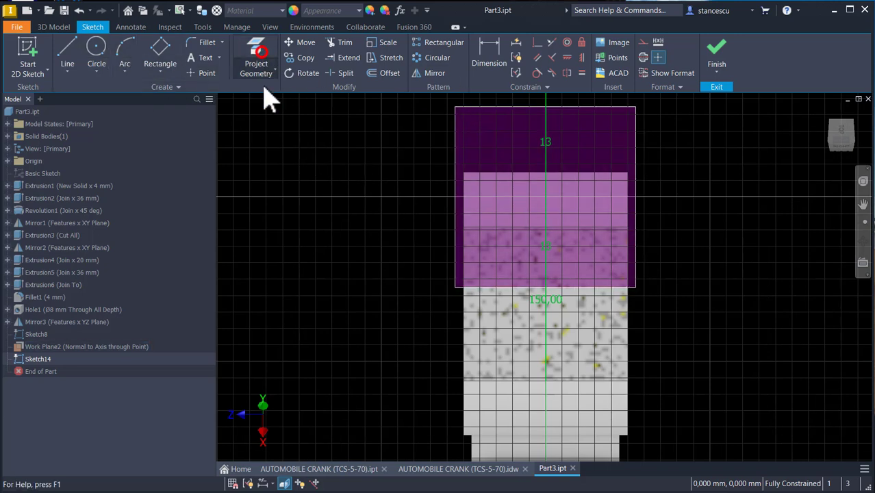
click(463, 312)
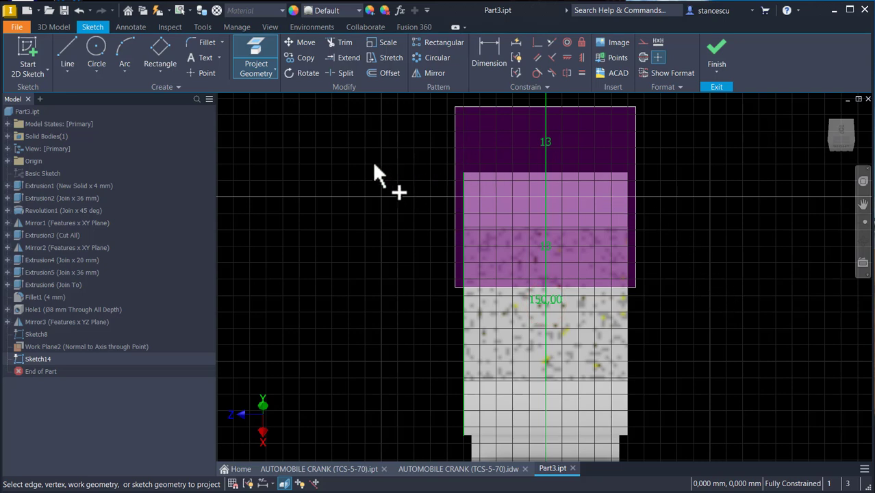
- Sketch a U-shaped profile on the new plane: a vertical line, a tangent arc over the top and a vertical line back down
click(68, 55)
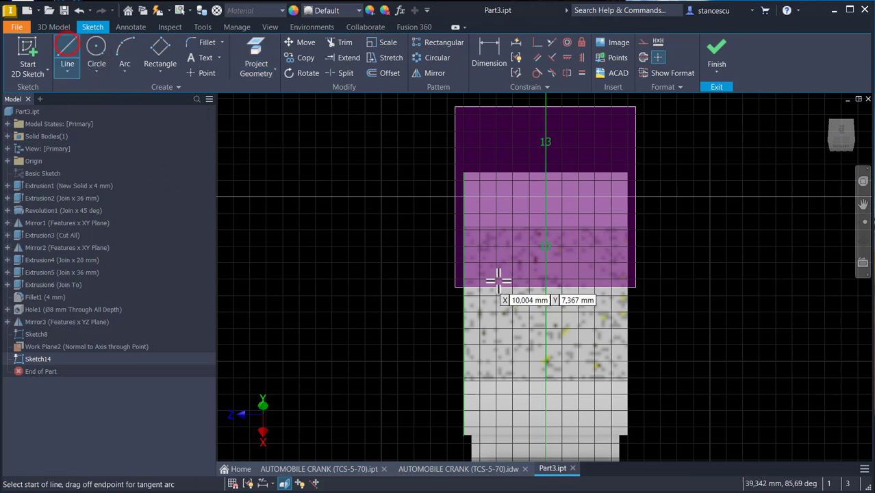
click(497, 319)
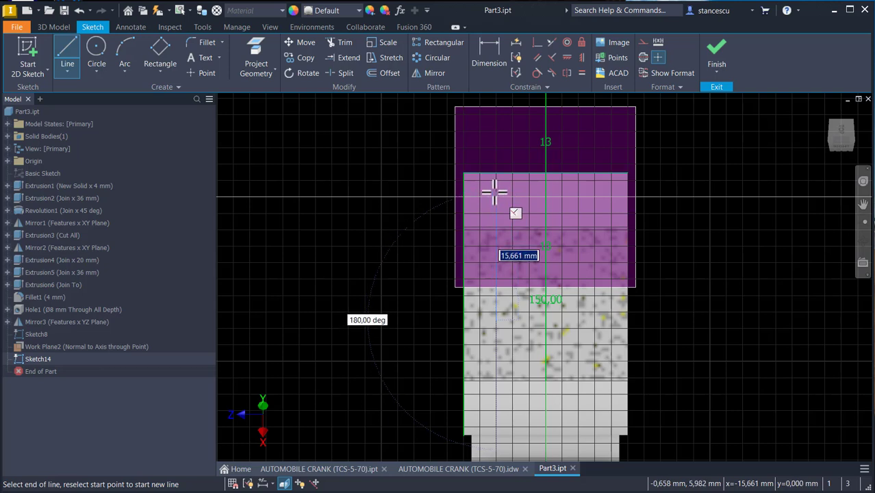
drag(492, 190, 589, 197)
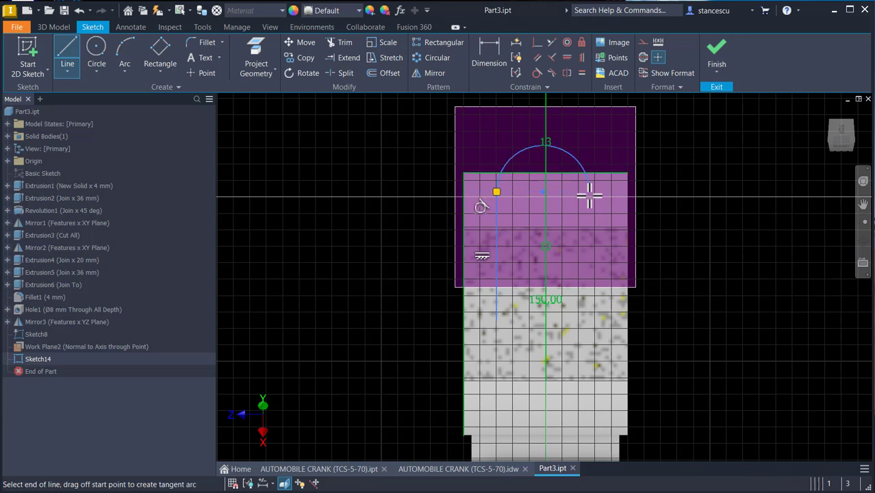
click(588, 322)
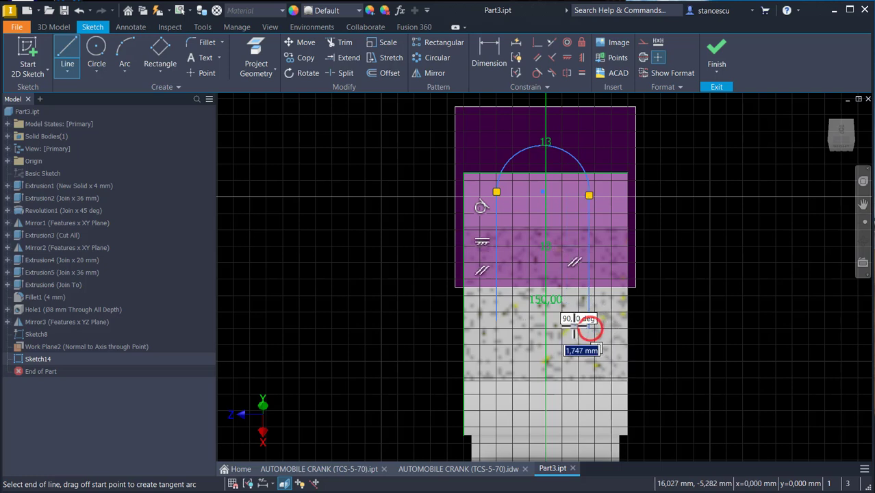
right_click(570, 326)
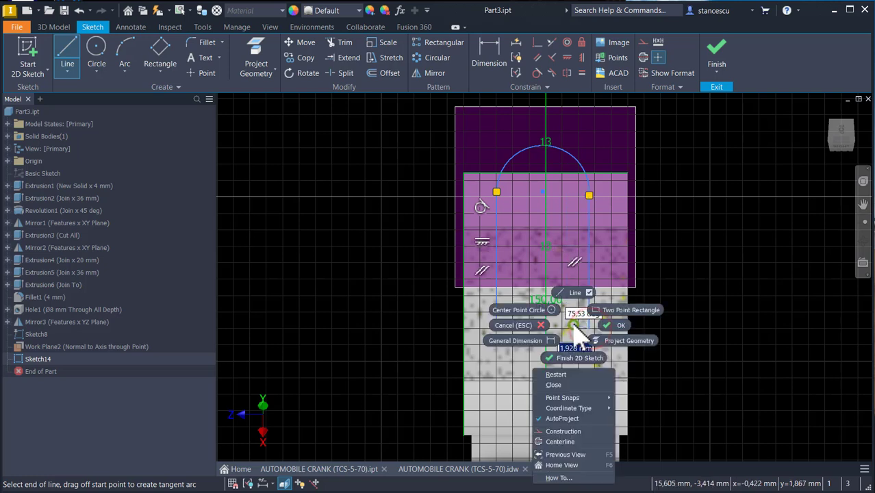
click(555, 376)
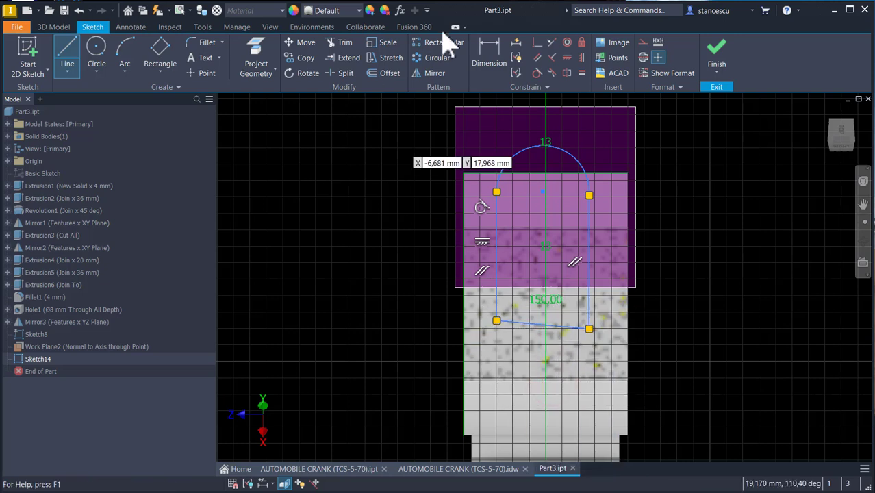
- Constrain the profile's bottom line horizontal and coincident with the endpoint of the projected side edge
click(582, 58)
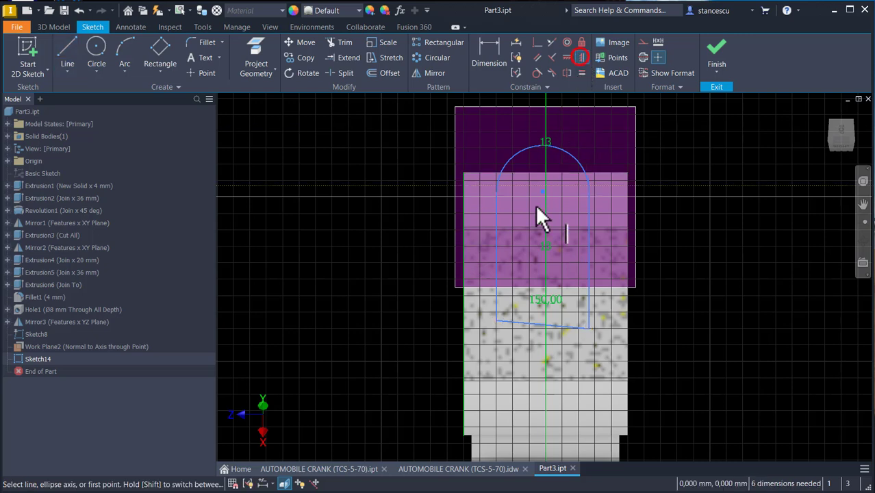
click(517, 324)
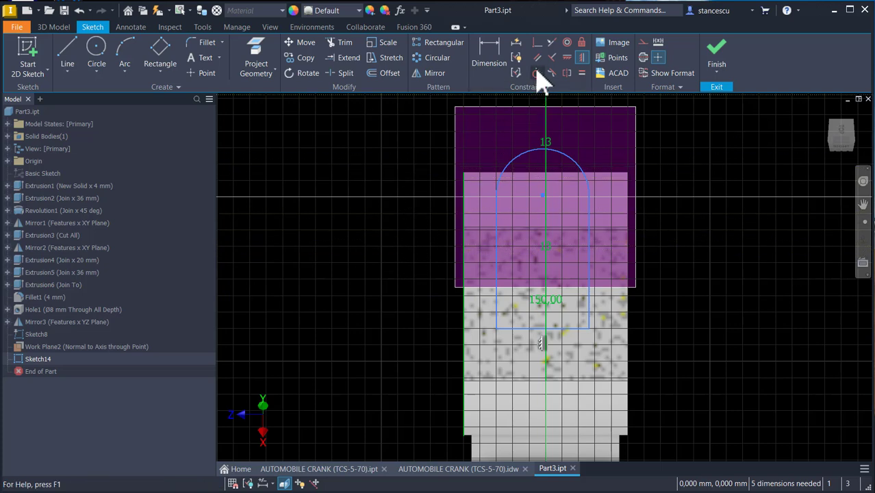
click(538, 43)
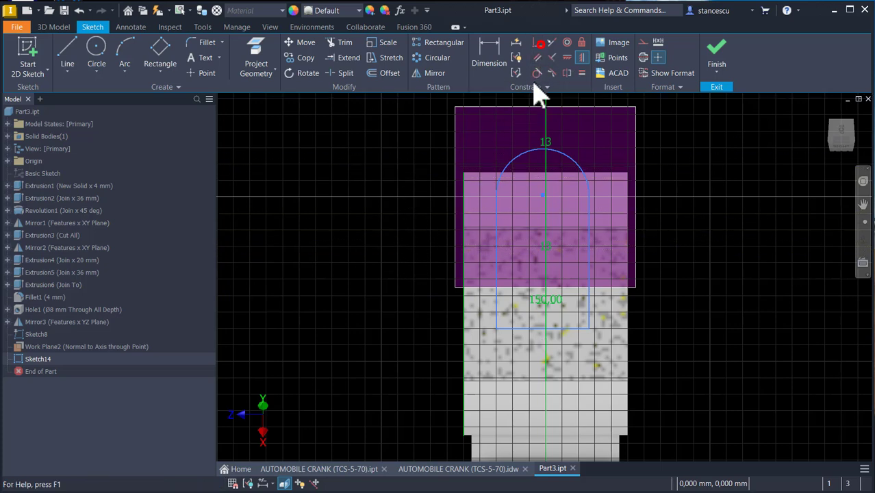
click(519, 329)
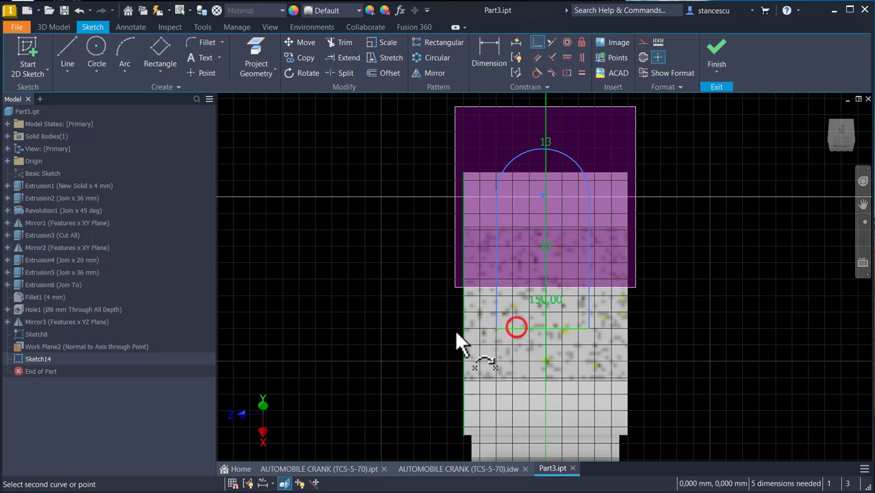
click(464, 304)
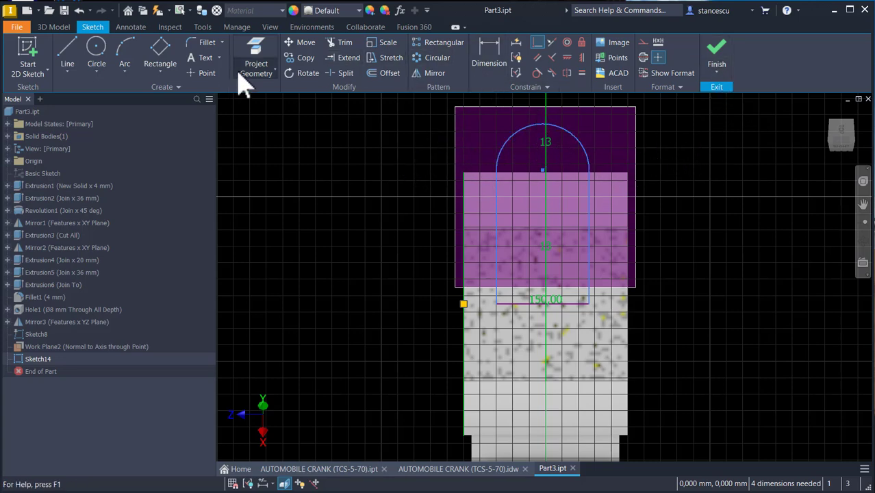
- Project the angled line's upper endpoint and make the arc's centre coincident with it
click(262, 55)
shift+middle_drag(278, 118, 551, 200)
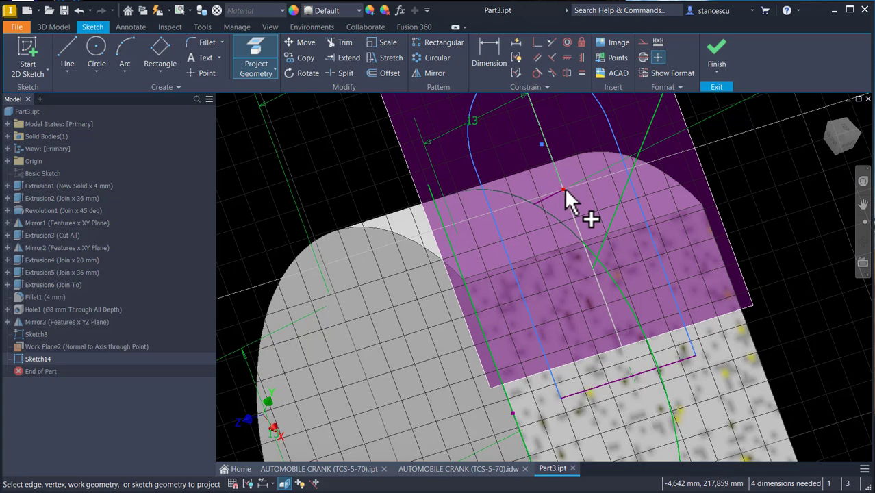
middle_drag(479, 163, 463, 224)
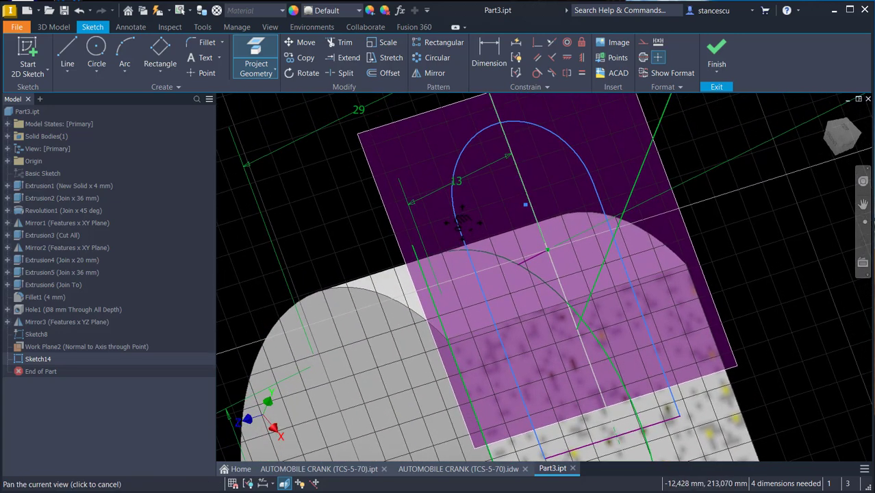
click(537, 43)
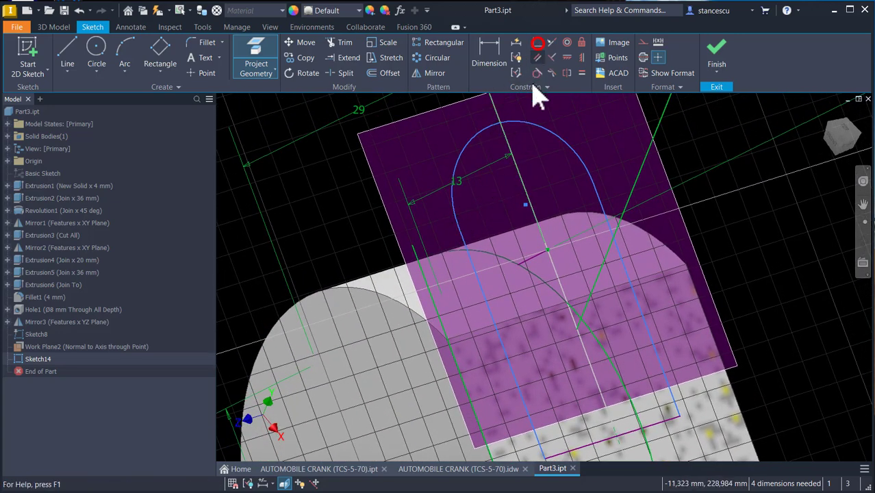
click(525, 204)
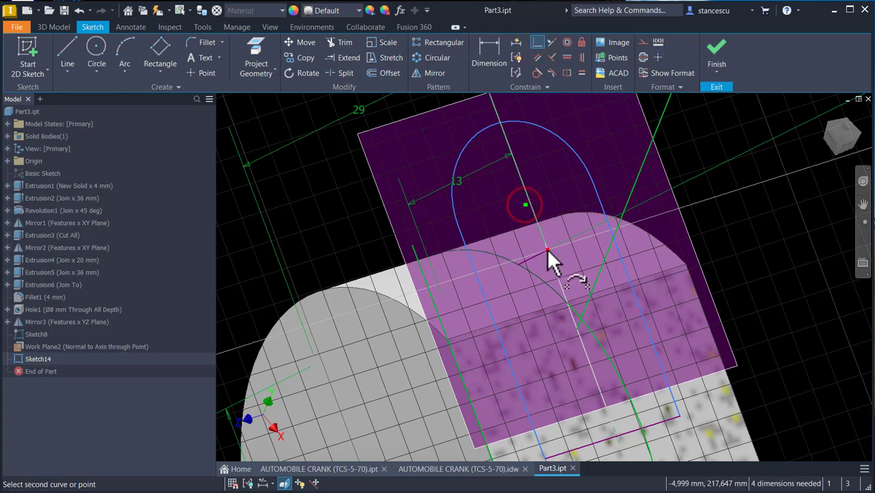
click(546, 248)
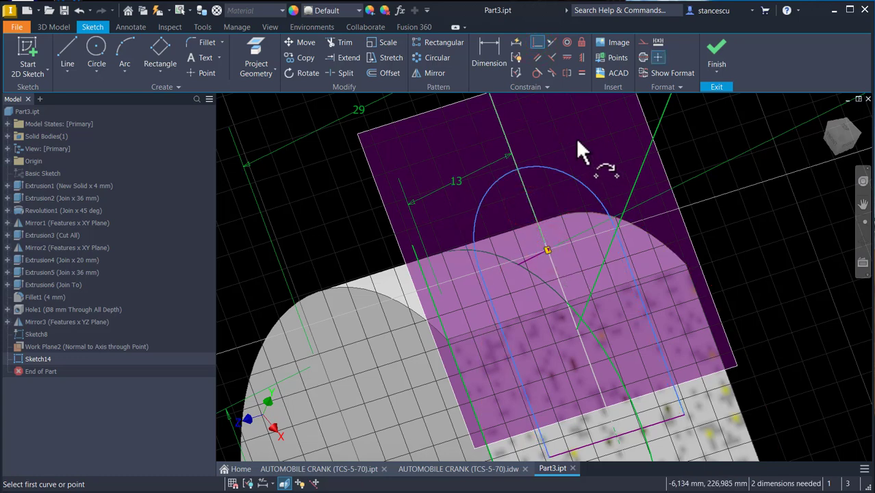
- Dimension the arc's radius as 8 mm
mouse_move(577, 140)
shift+middle_down()
mouse_move(506, 188)
mouse_move(522, 107)
shift+middle_up()
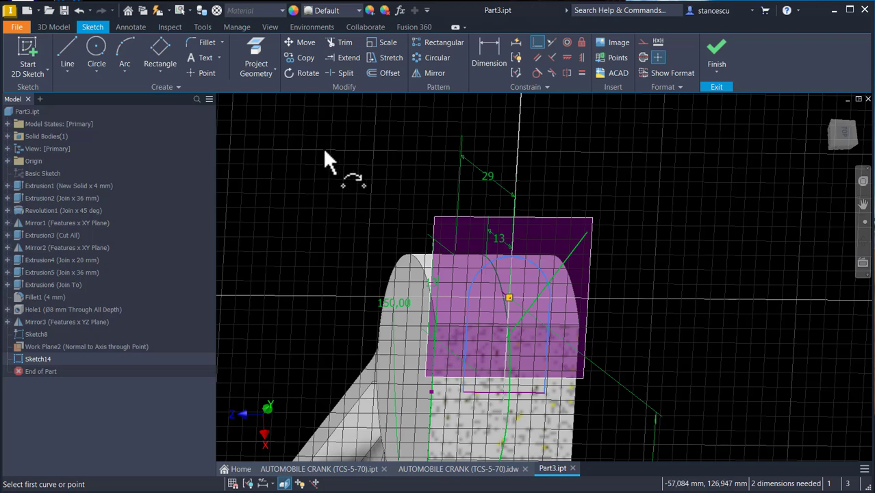
click(490, 62)
click(536, 264)
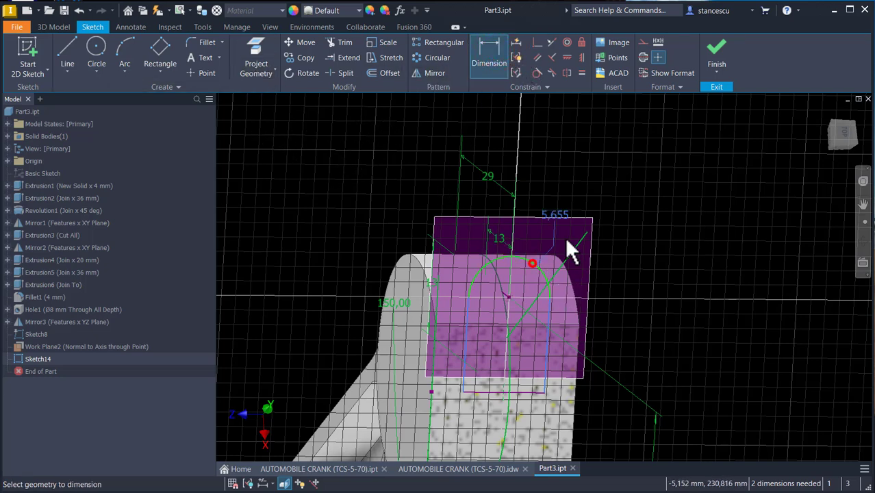
click(598, 207)
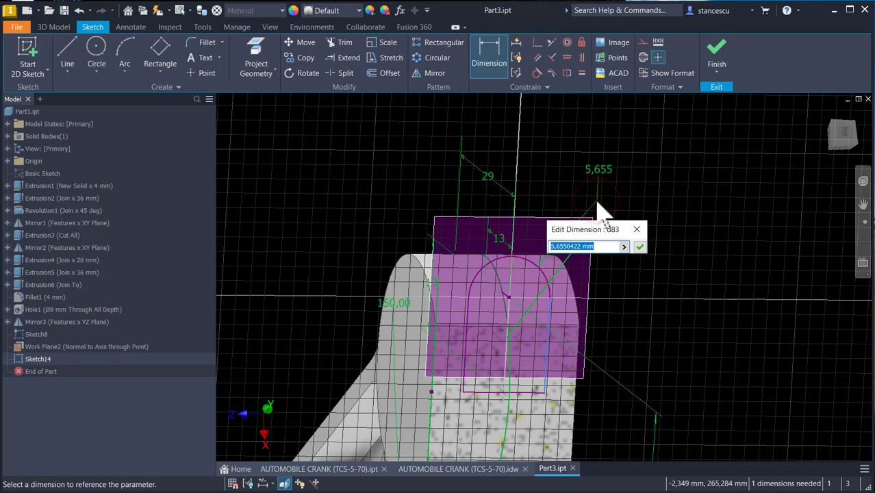
key(Return)
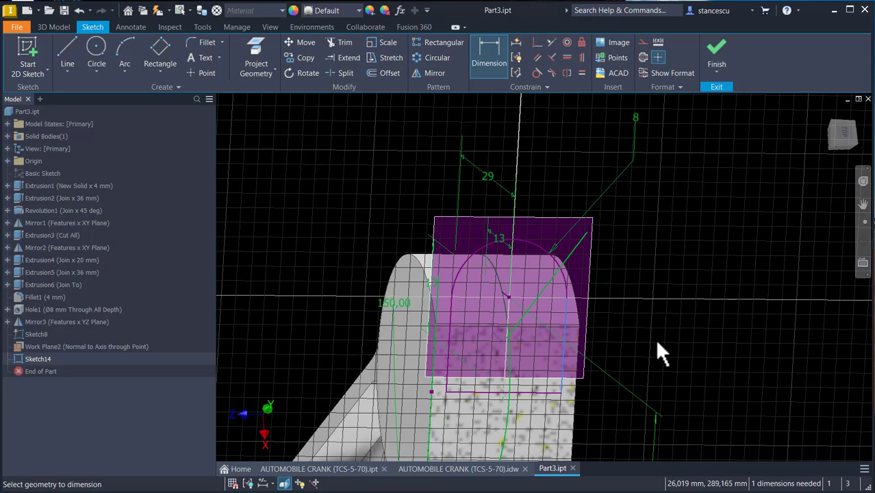
key(Escape)
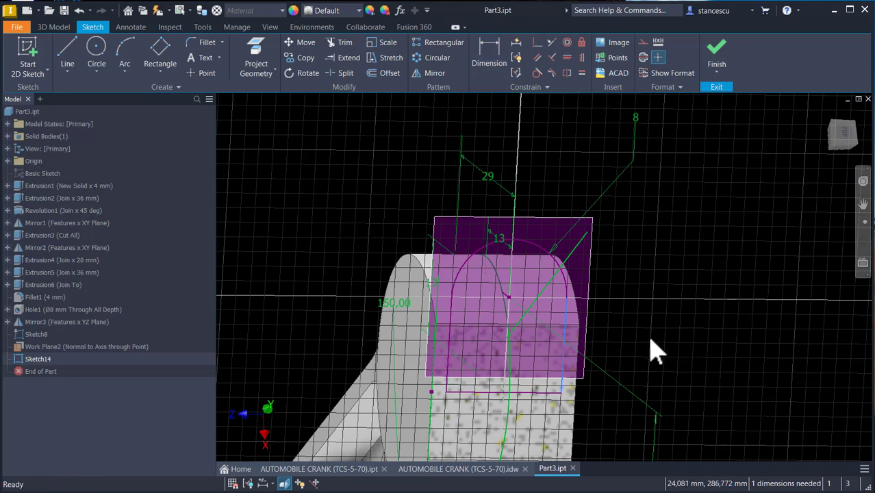
- Make the right vertical line of the profile tangent to the arc
mouse_move(566, 363)
mouse_down()
mouse_move(585, 364)
mouse_move(572, 376)
mouse_move(581, 378)
mouse_up()
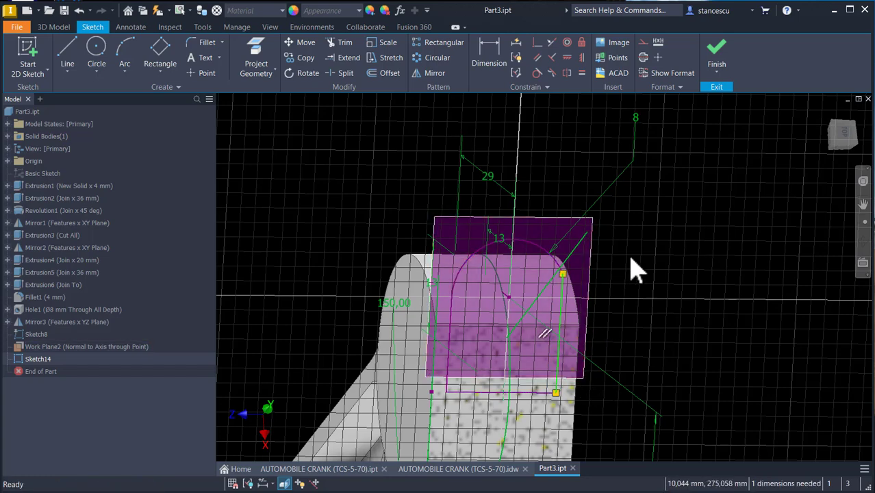
click(537, 73)
click(541, 250)
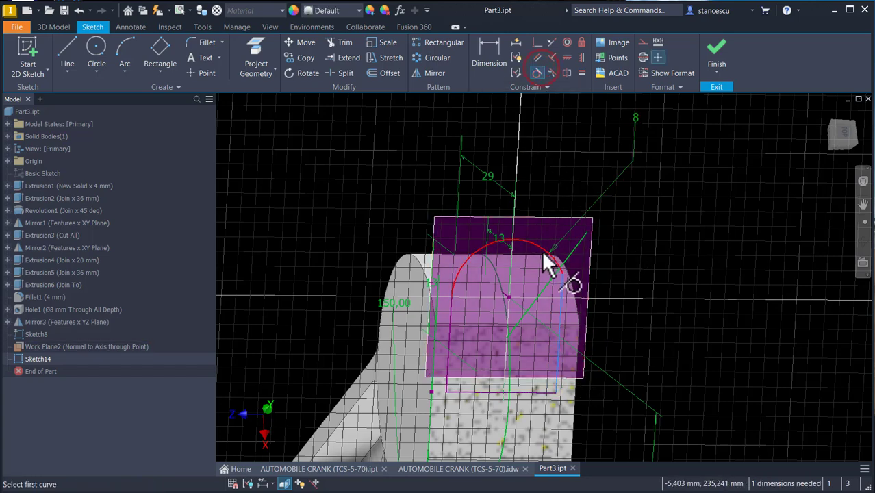
click(560, 308)
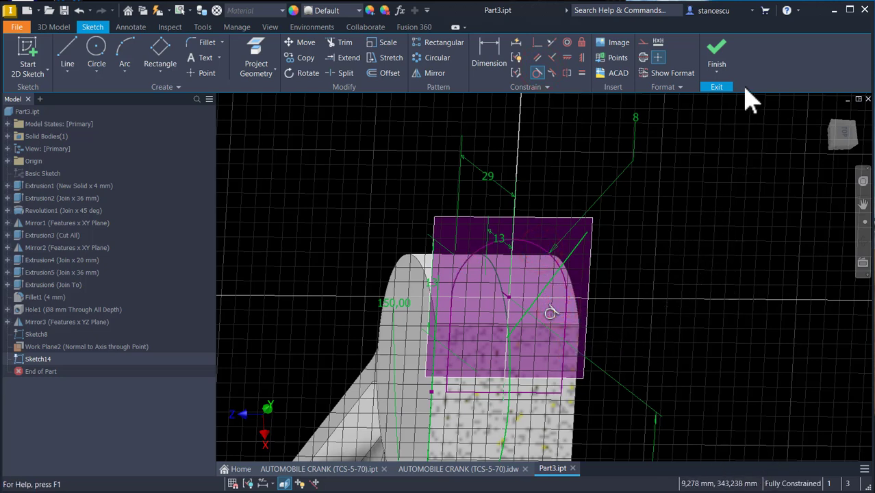
- Finish the sketch and extrude the U-shaped profile, joining, up to a point on the opposite side of the small end
click(716, 57)
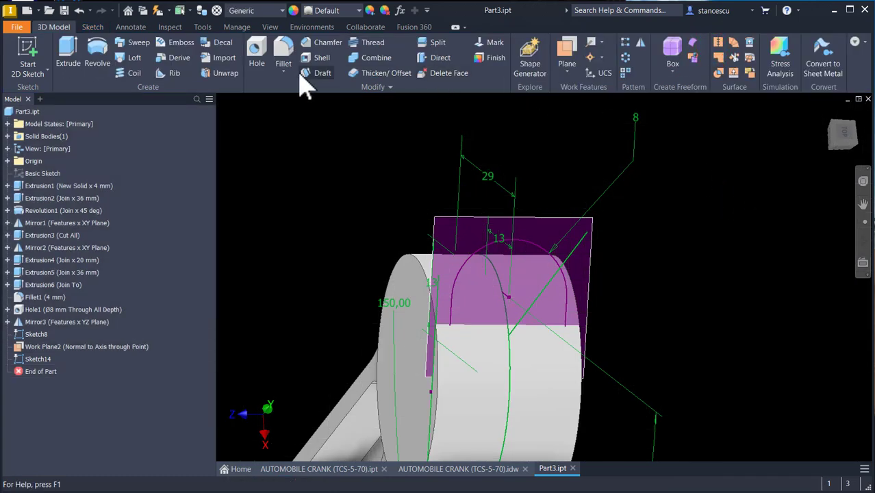
click(63, 45)
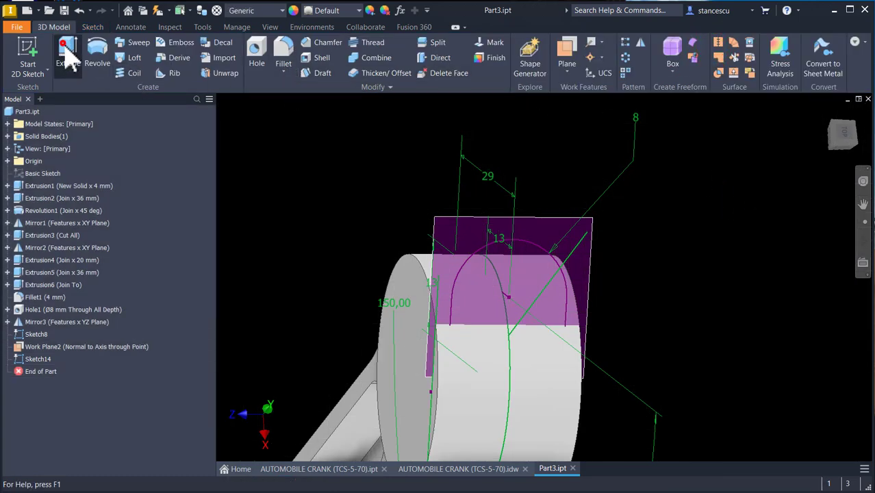
click(488, 264)
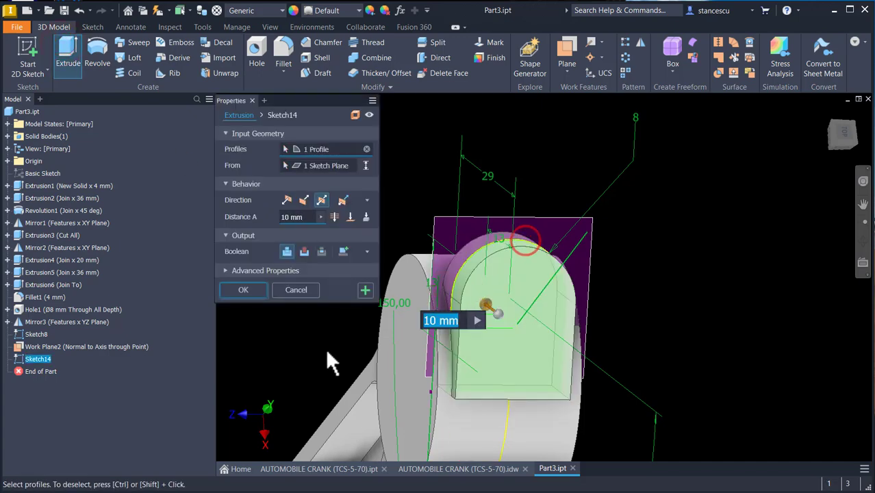
click(350, 217)
mouse_move(424, 277)
shift+middle_down()
mouse_move(517, 309)
mouse_move(471, 353)
mouse_move(497, 362)
shift+middle_up()
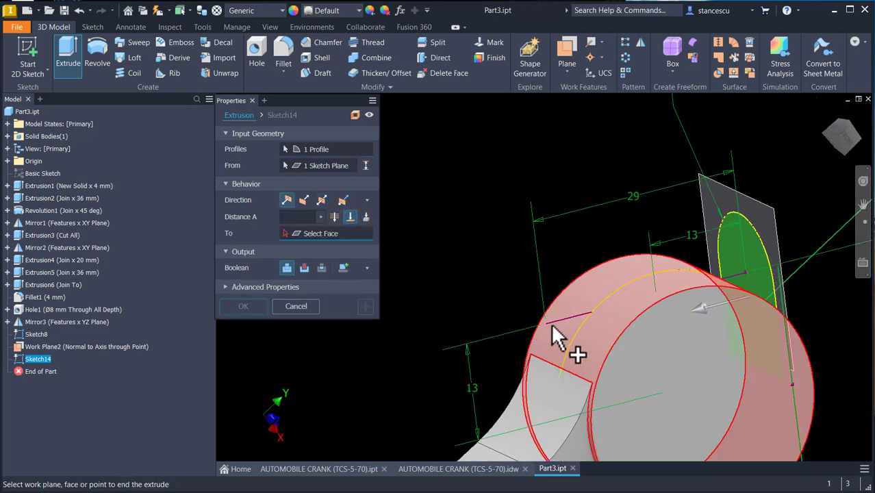
click(547, 323)
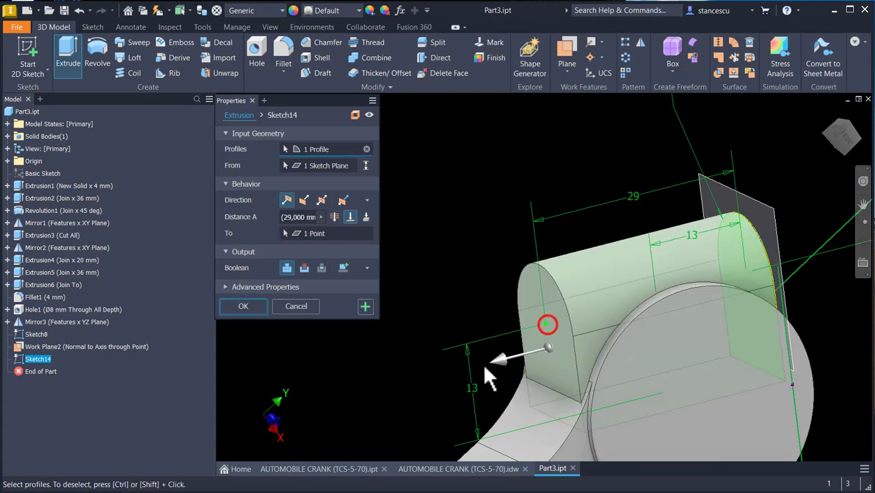
click(253, 309)
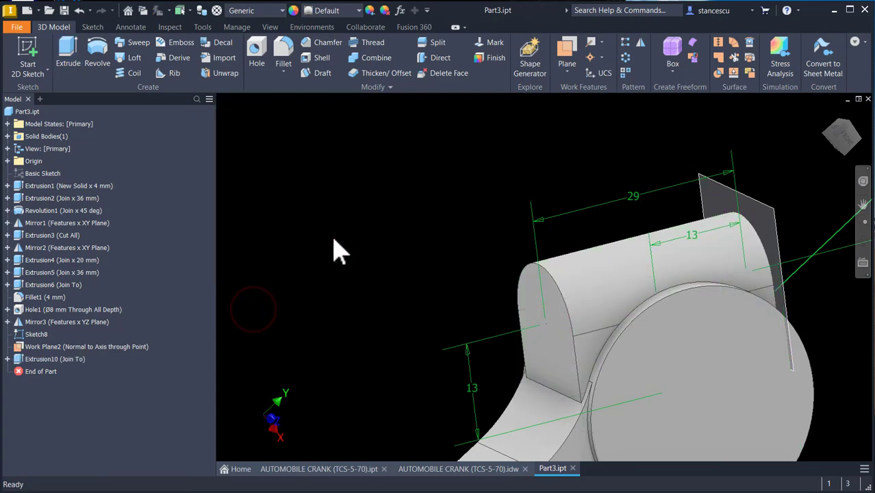
- Return to the home view and hide Sketch8 and Work Plane2
key(F6)
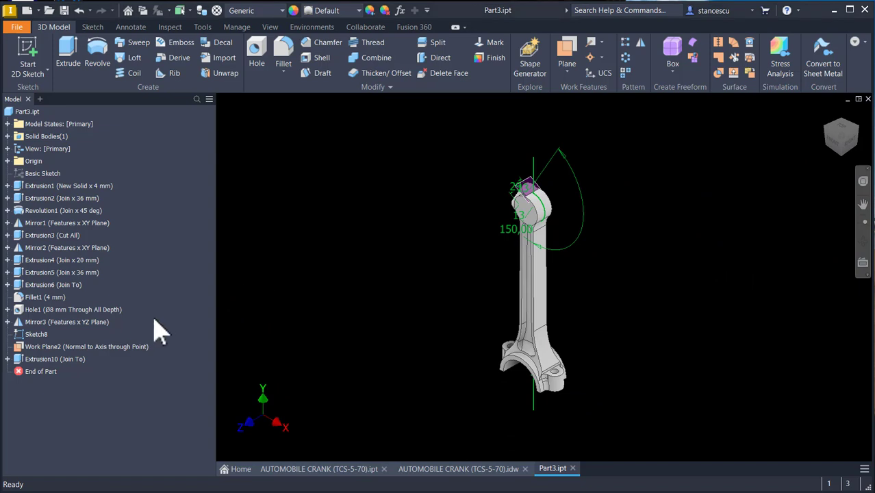
click(24, 335)
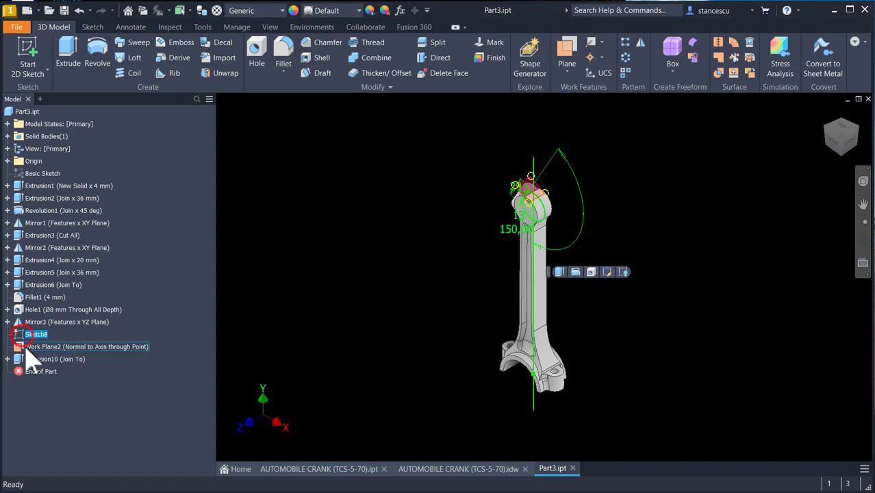
ctrl+click(23, 348)
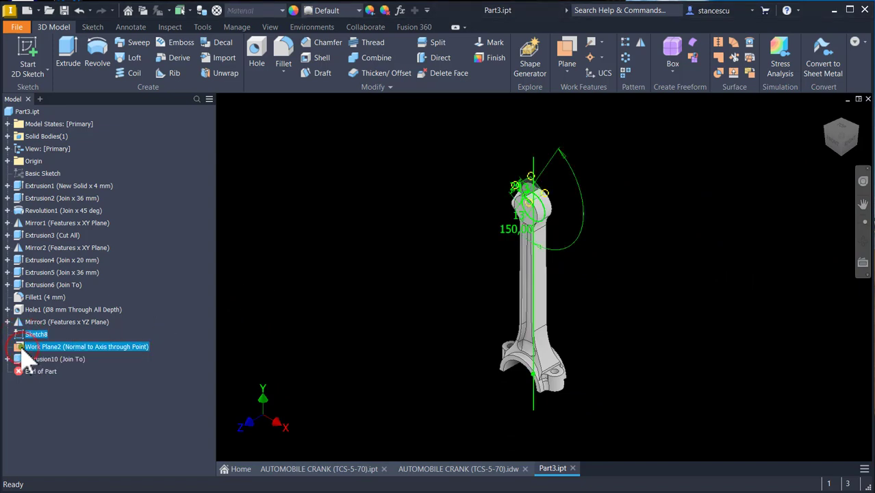
right_click(25, 352)
click(60, 444)
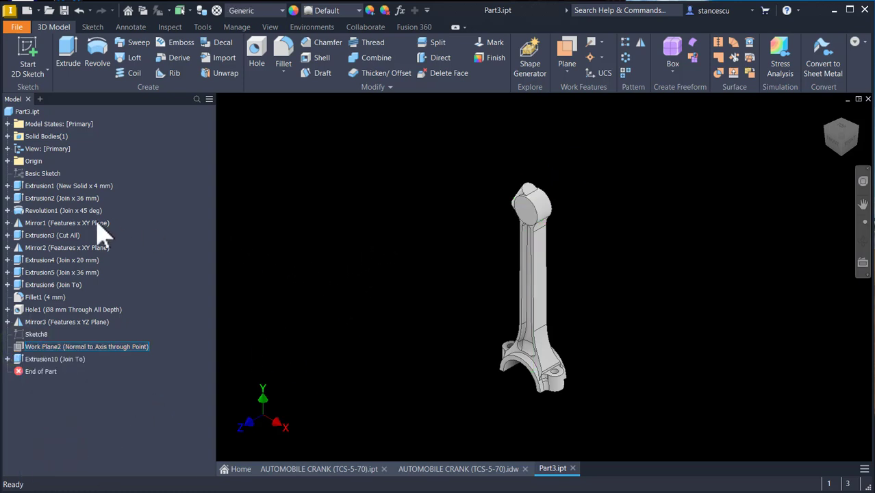
- Toggle the Basic Sketch's visibility and start a new 2D sketch on the origin XY Plane
right_click(21, 173)
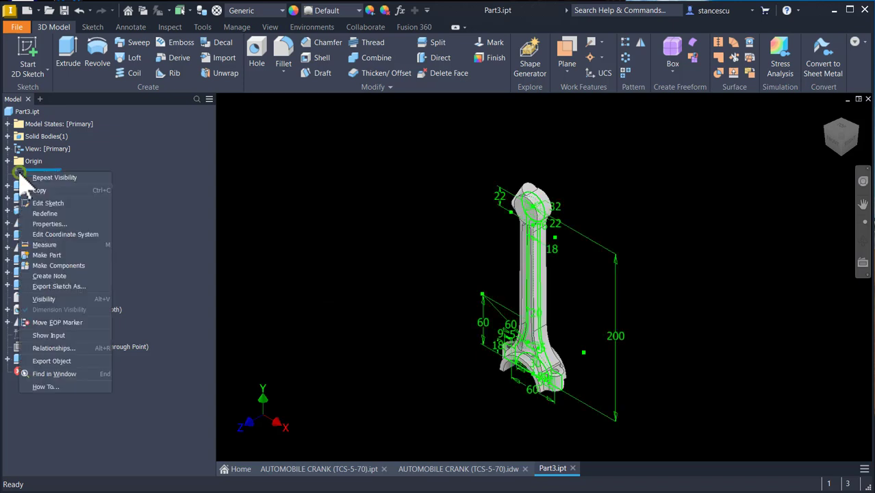
click(45, 301)
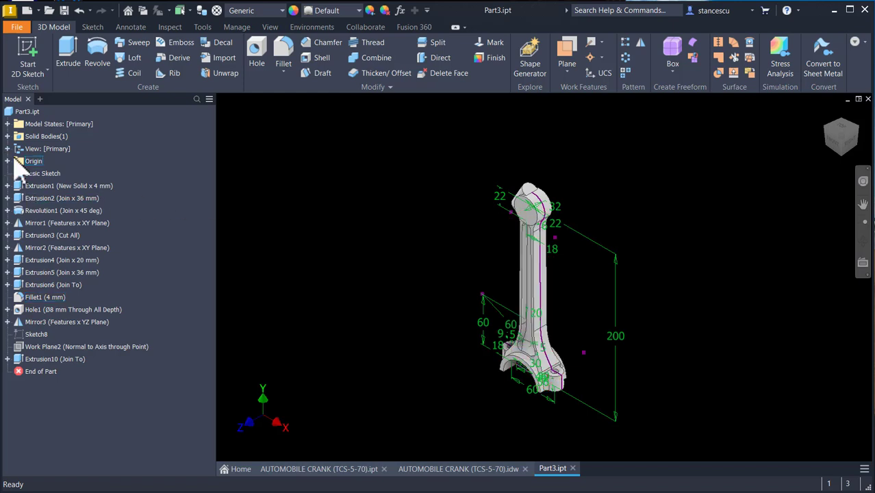
click(7, 160)
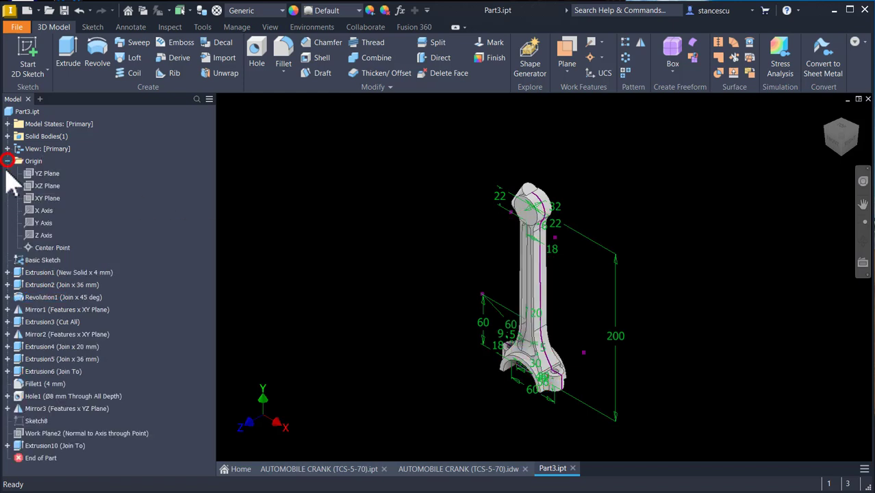
click(45, 198)
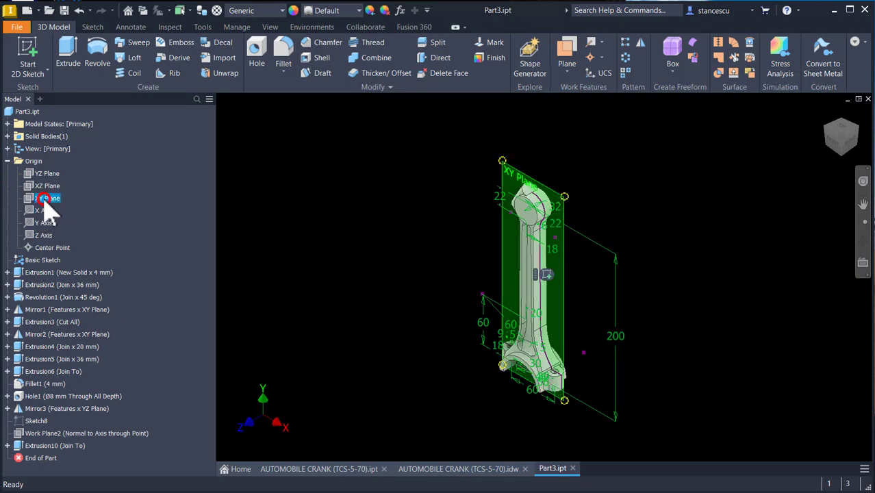
click(546, 275)
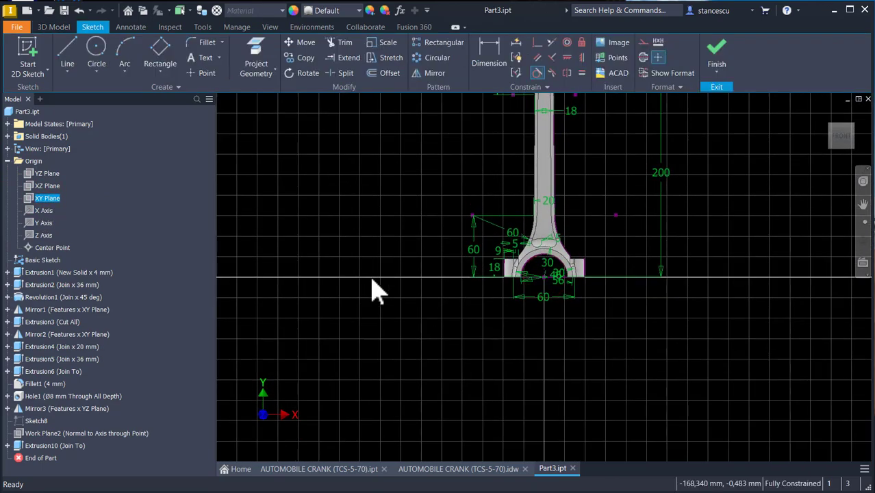
- Slice the graphics and project the small-end bore circle into the sketch
key(F7)
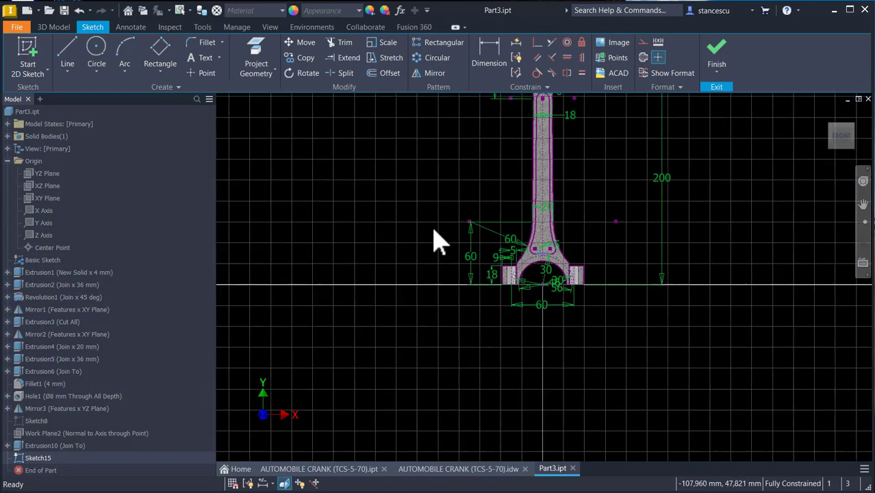
scroll(527, 147, up, 4)
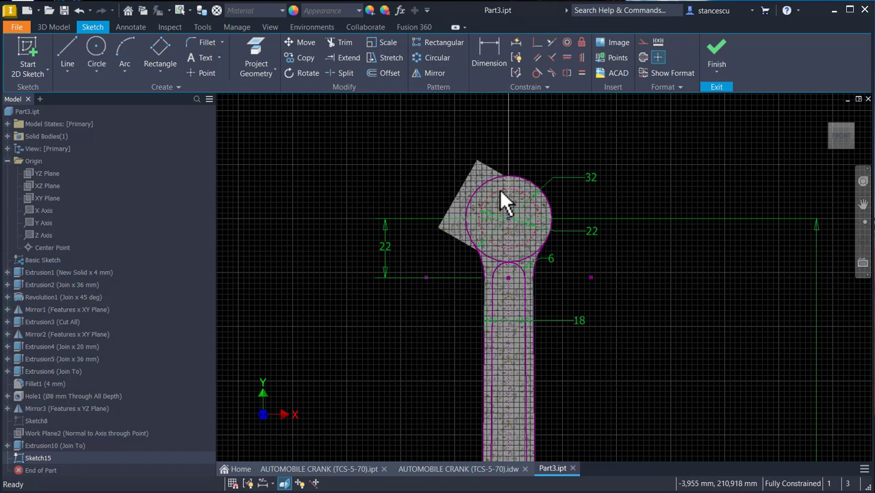
click(247, 59)
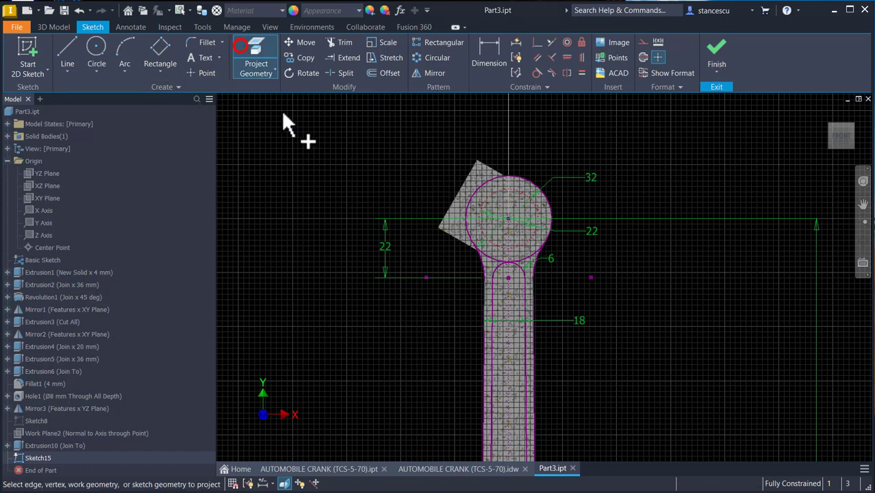
click(492, 198)
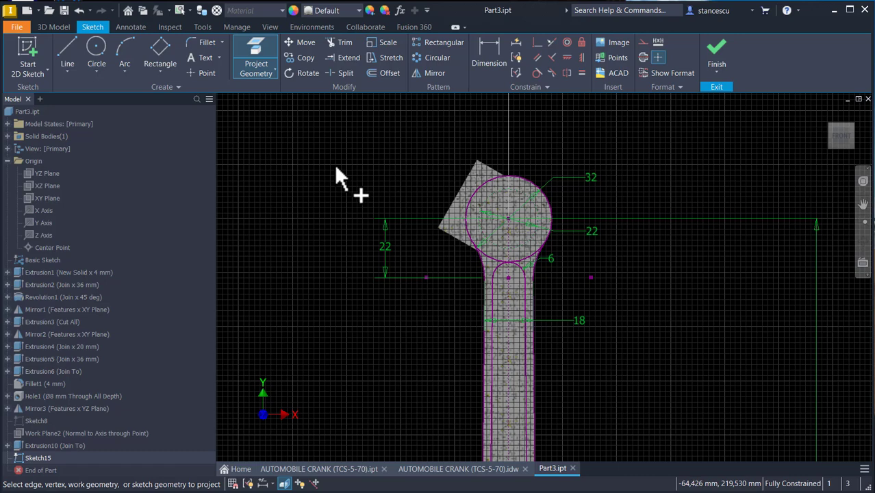
key(Escape)
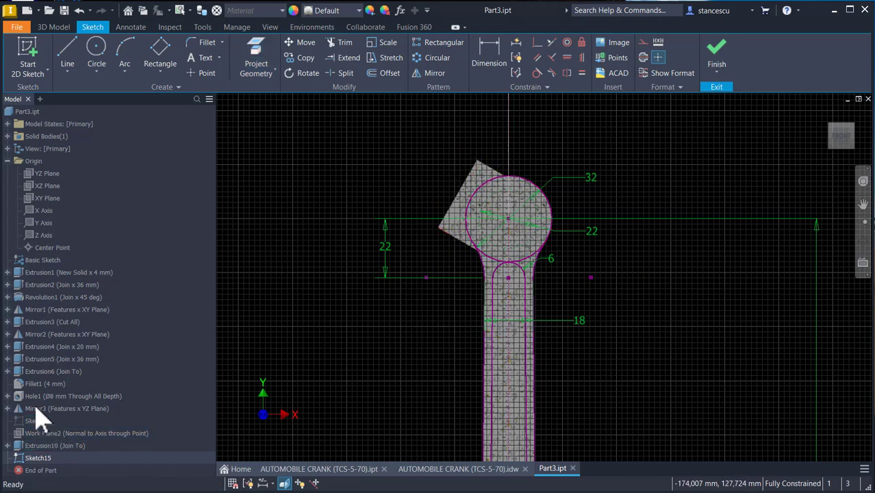
- Hide the Basic Sketch, select the projected bore circle and finish the sketch
click(41, 261)
right_click(42, 261)
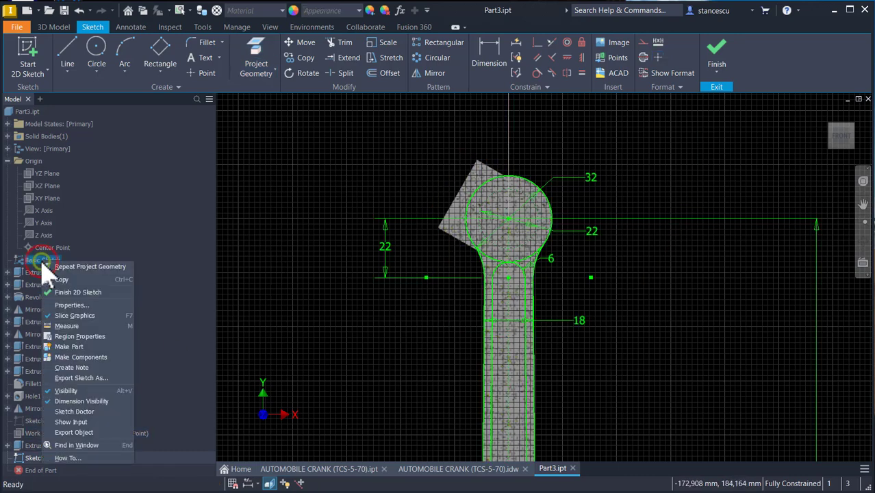
click(71, 391)
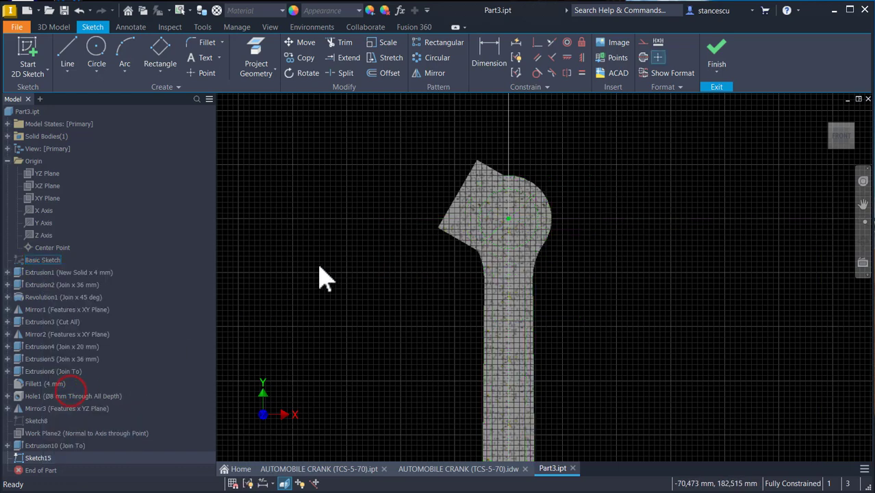
click(480, 230)
click(640, 42)
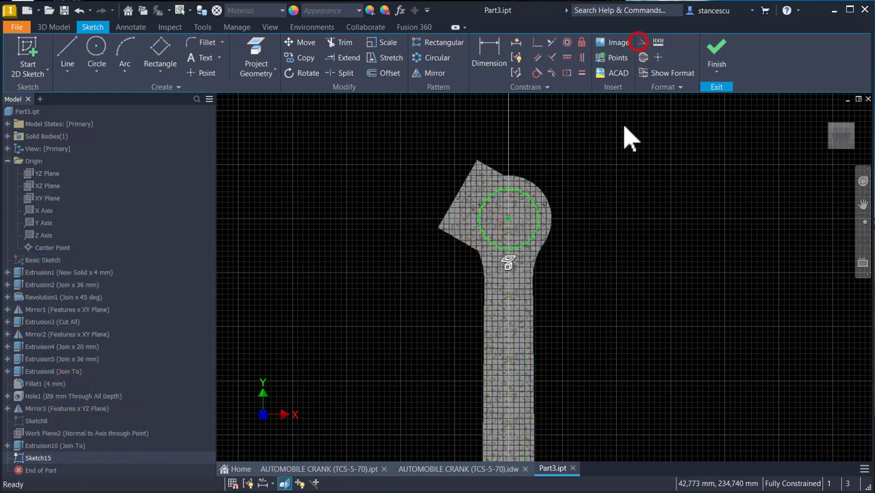
click(624, 126)
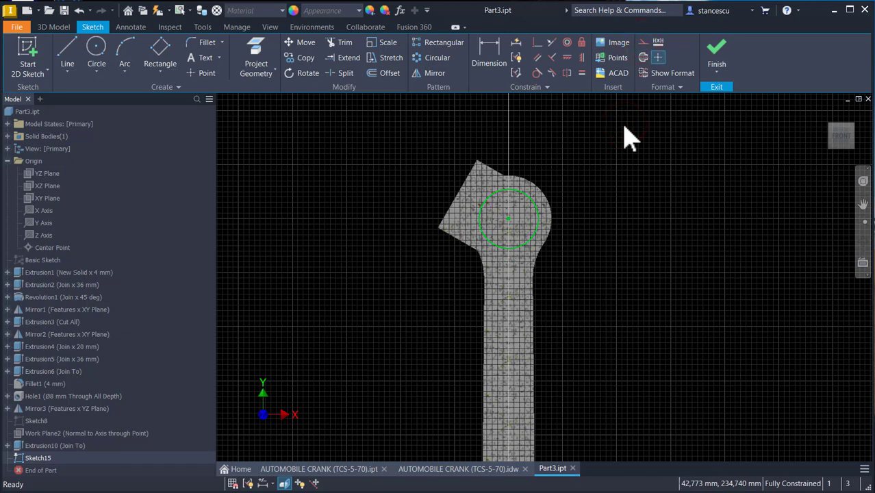
click(717, 52)
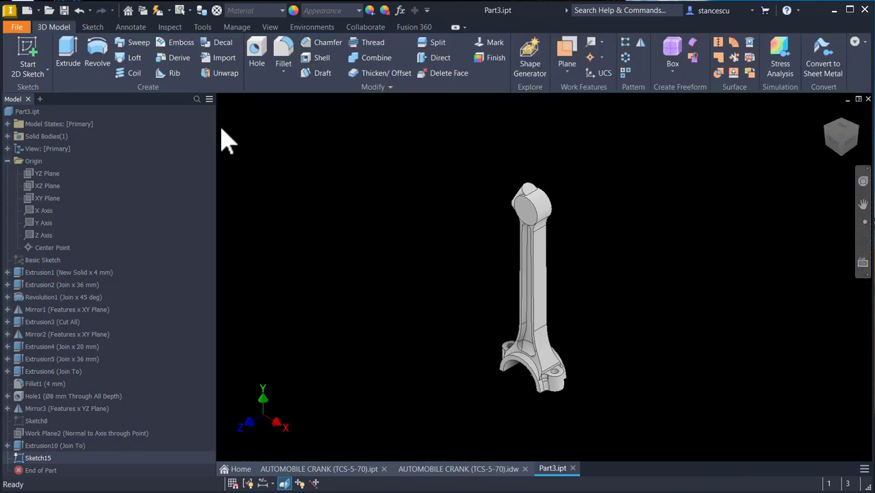
- Extrude the bore circle as a symmetric cut through all, then return to the home view
click(66, 57)
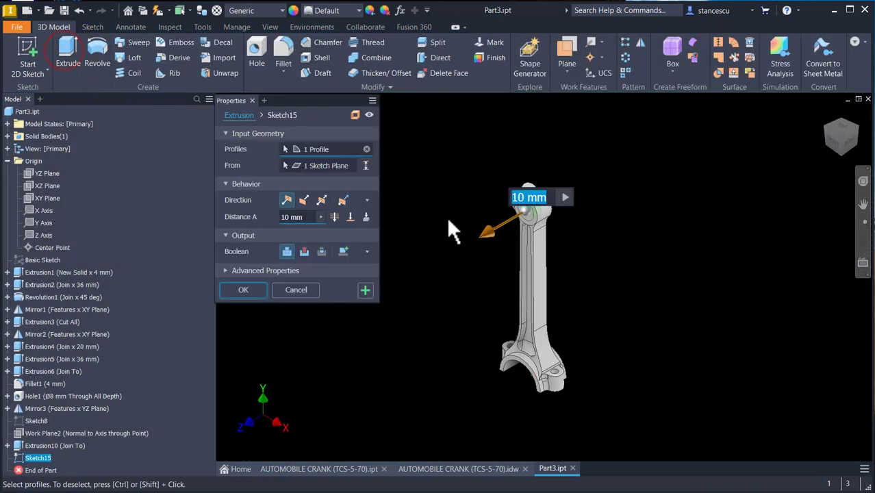
click(321, 199)
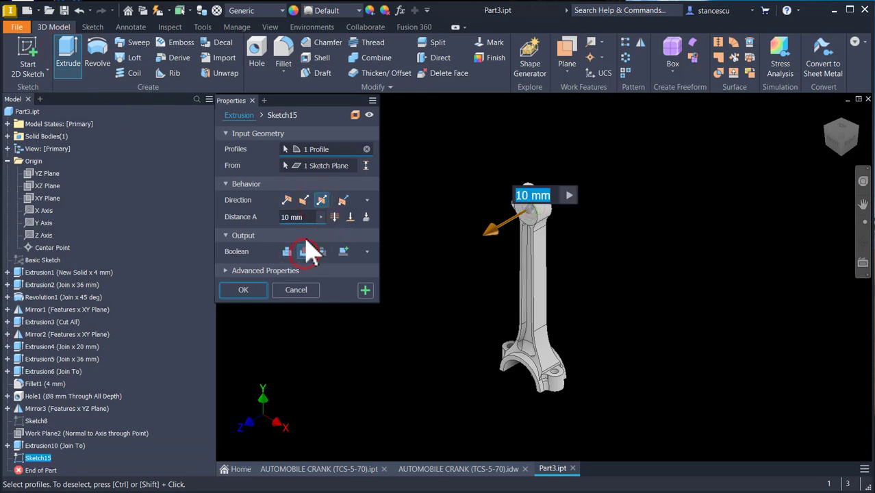
click(336, 217)
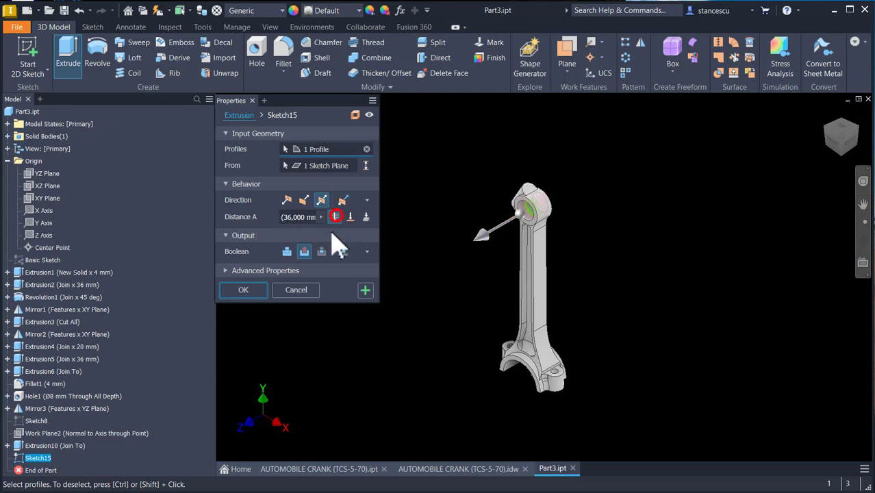
click(244, 290)
key(F6)
- Inspect the small-end clamp lug dimensions on the AUTOMOBILE CRANK drawing and return to the part
click(453, 472)
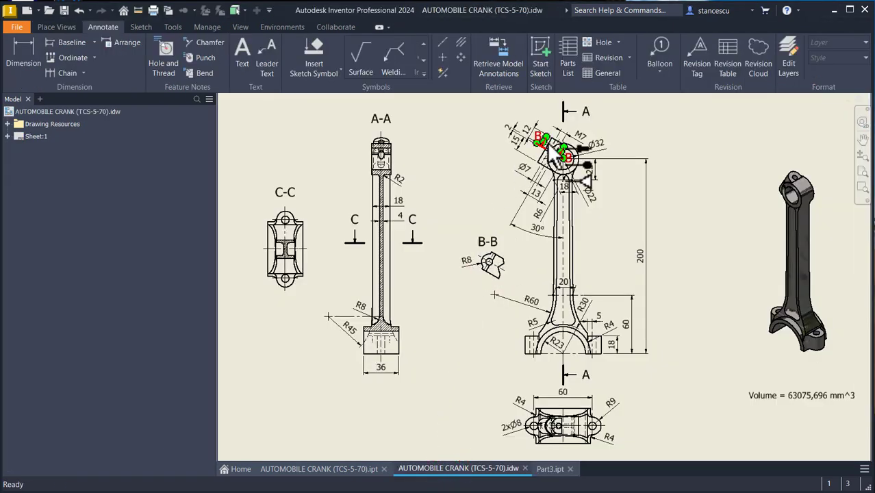
scroll(549, 145, up, 5)
scroll(551, 147, up, 2)
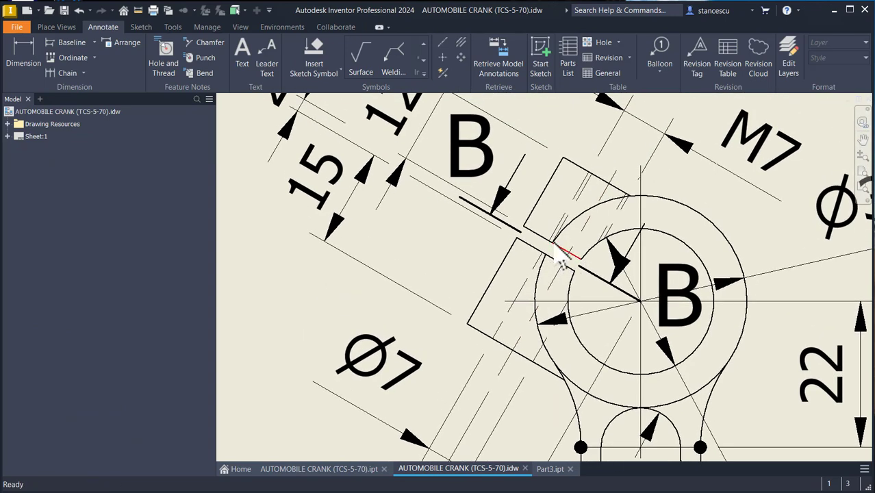
middle_drag(387, 208, 429, 268)
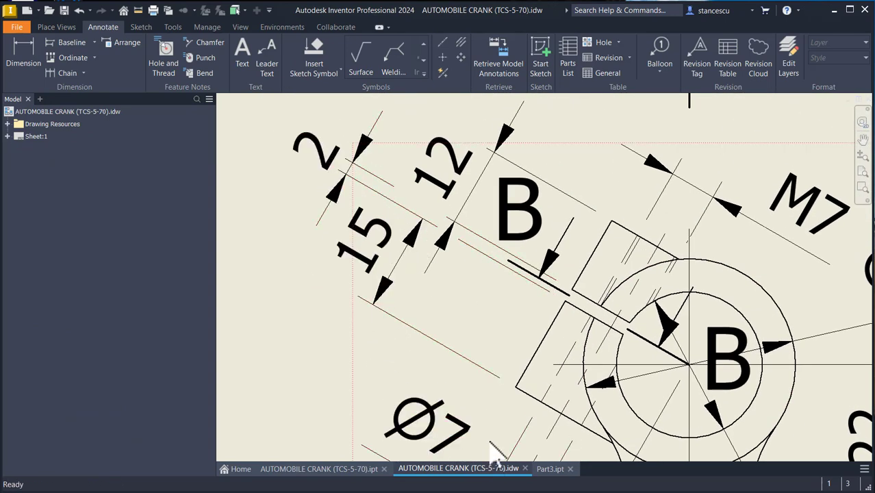
middle_click(410, 361)
middle_click(410, 361)
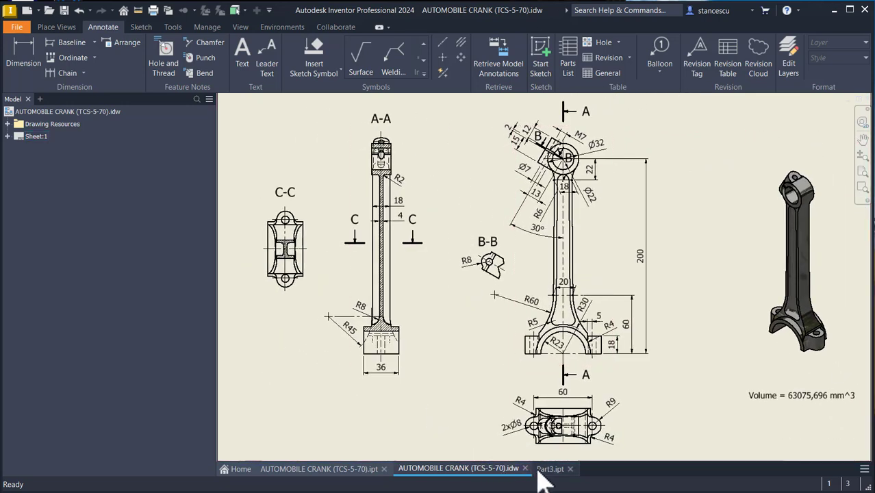
click(544, 471)
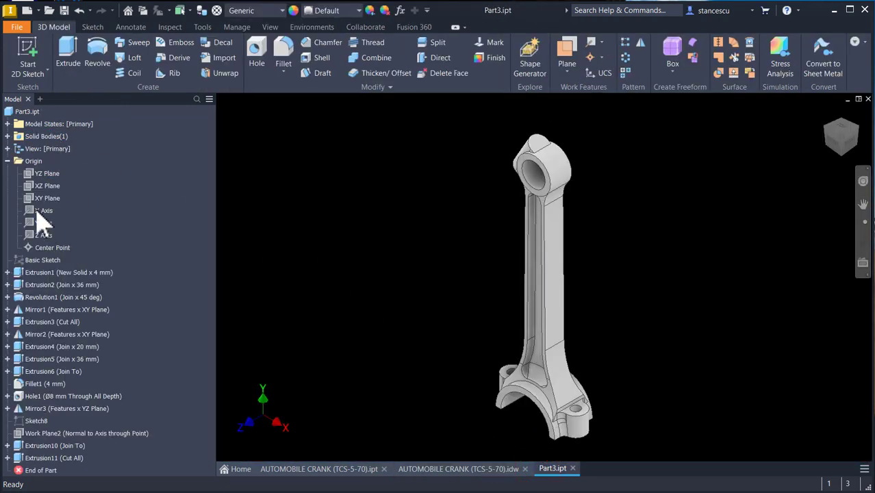
- Start a sliced sketch on the XY Plane and project the bore circle and the lug's angled edge
click(33, 198)
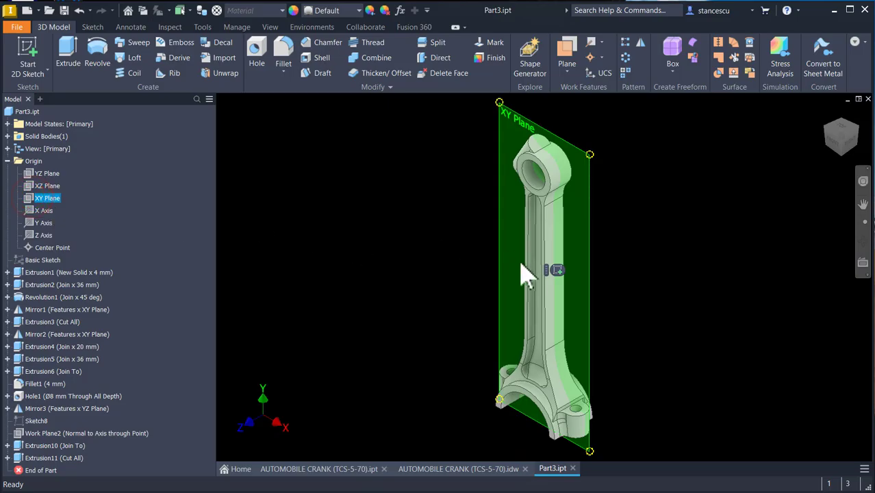
click(556, 270)
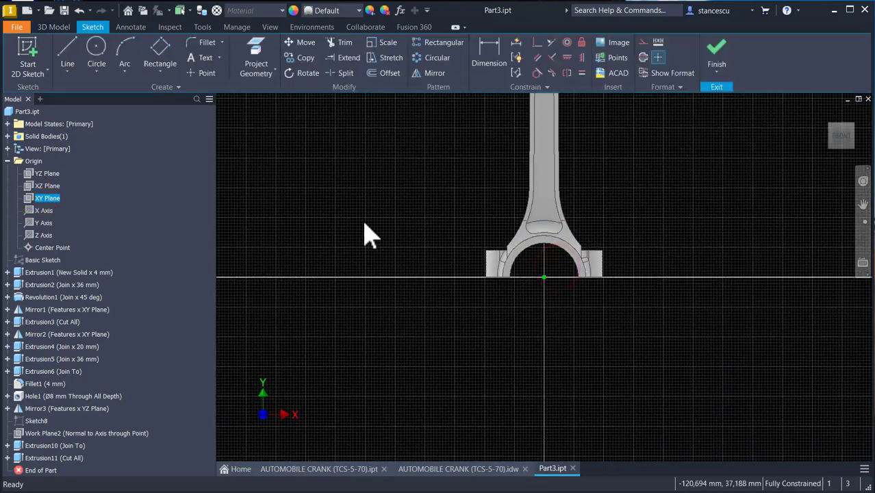
key(F7)
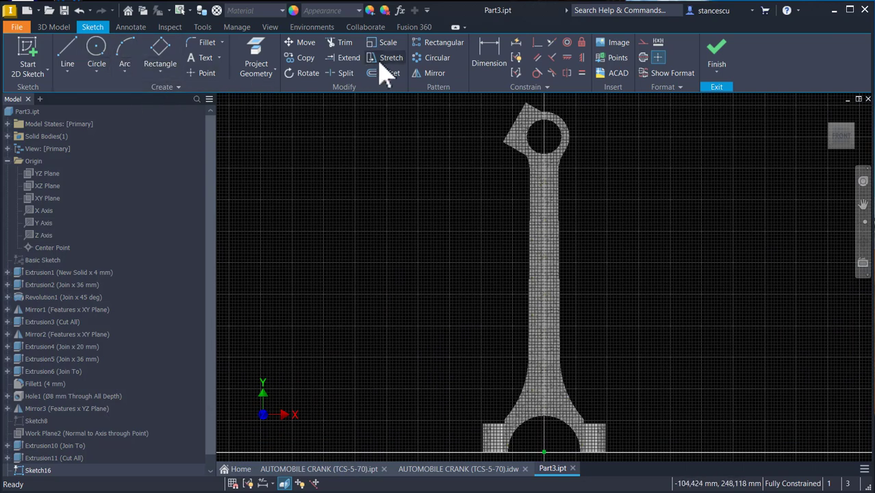
click(255, 57)
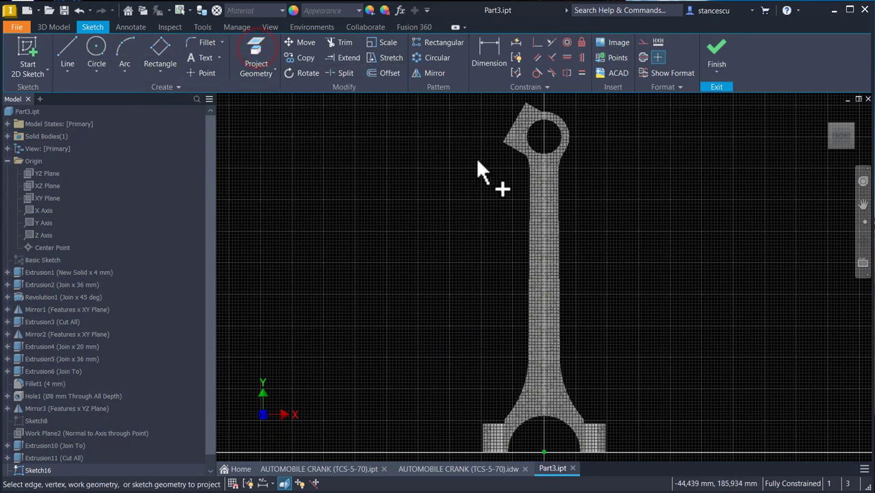
click(540, 154)
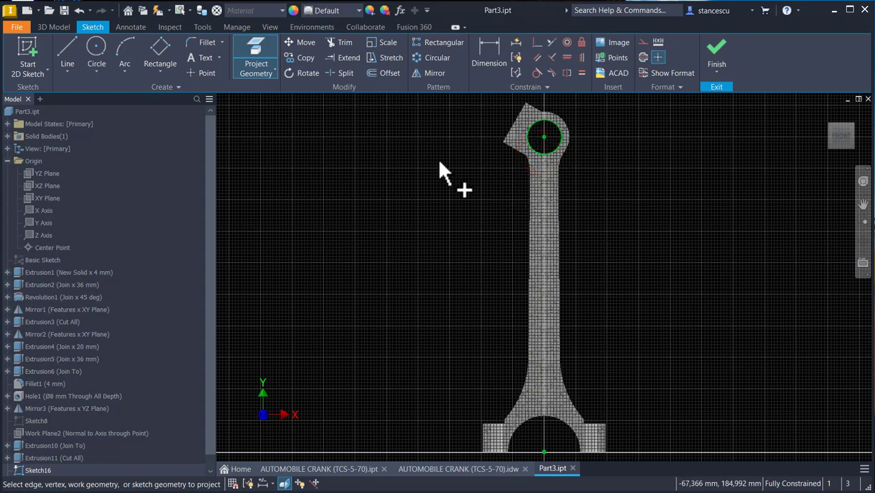
click(508, 128)
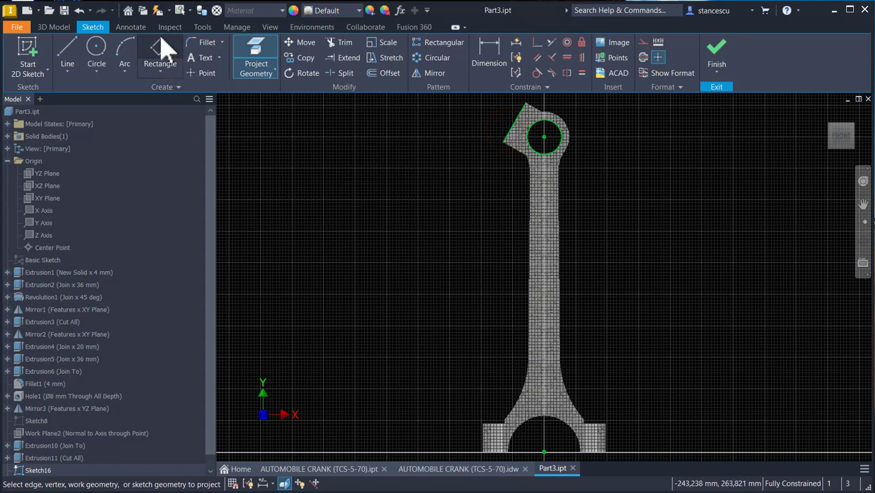
- Draw a three-point rectangle starting on the lug's angled edge and extending into the bore
click(164, 73)
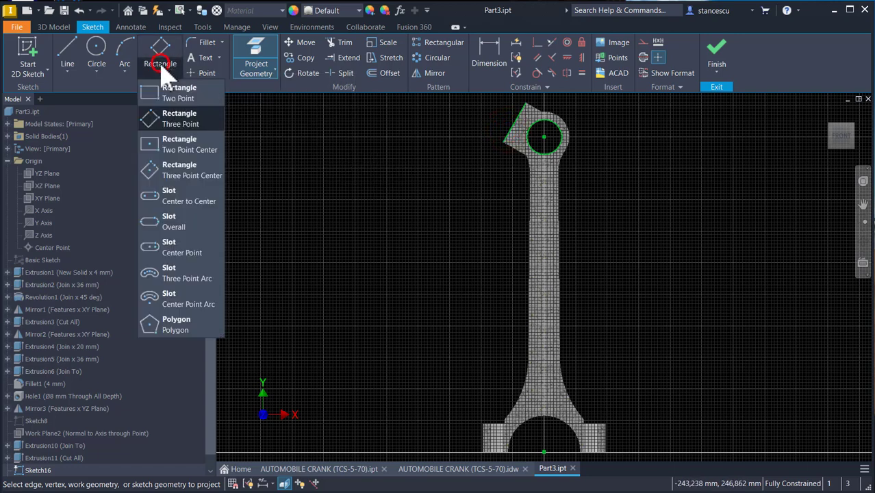
click(179, 123)
scroll(422, 131, up, 3)
middle_drag(489, 134, 404, 264)
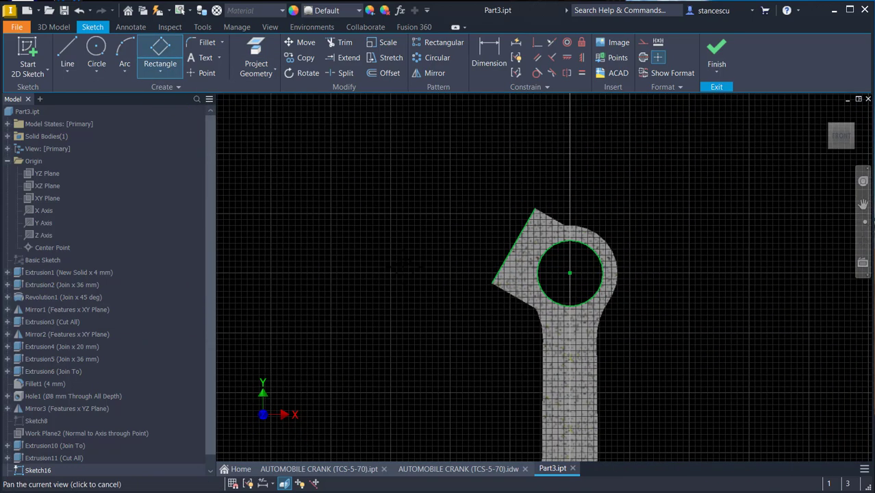
click(521, 228)
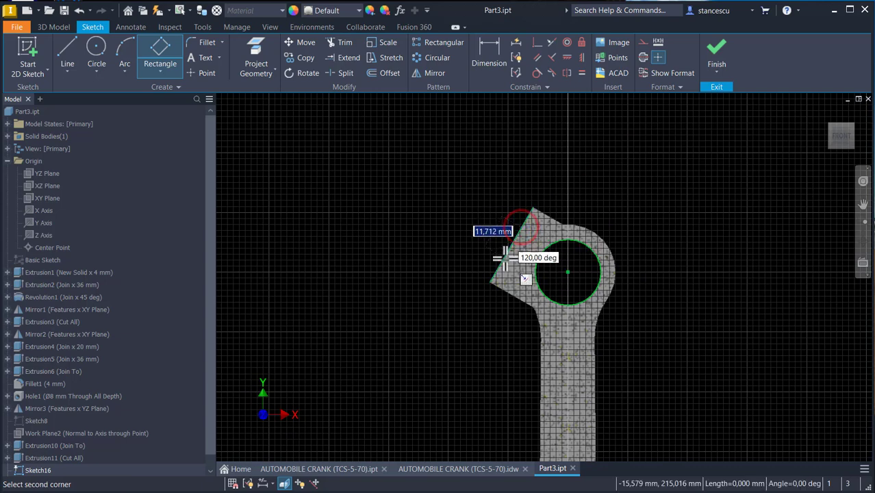
click(503, 262)
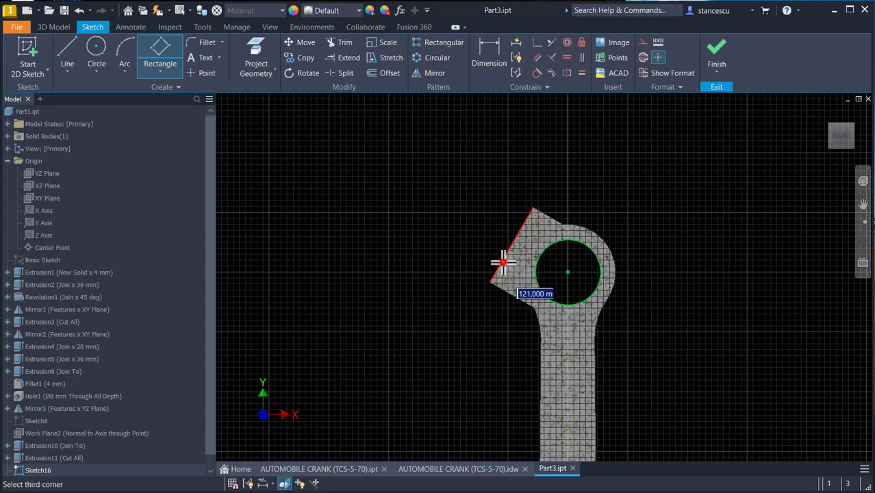
click(554, 282)
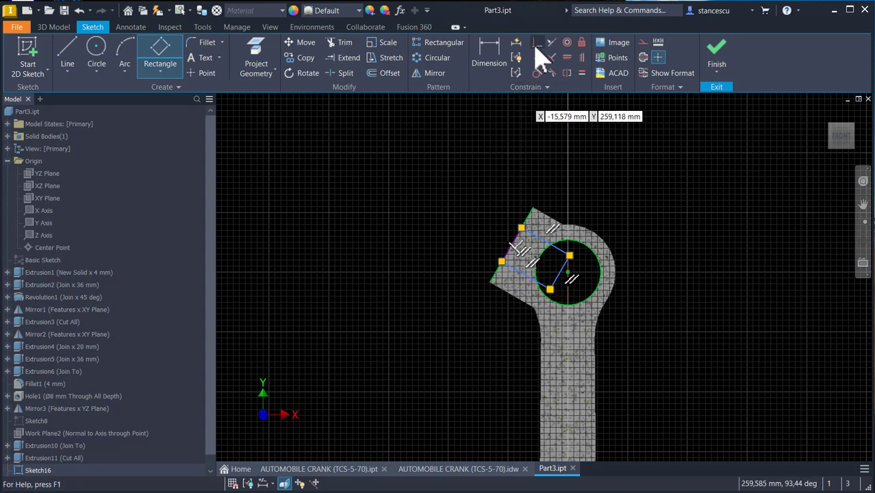
- Constrain the rectangle's inner edge to the bore's centre point
click(537, 42)
click(557, 270)
click(566, 272)
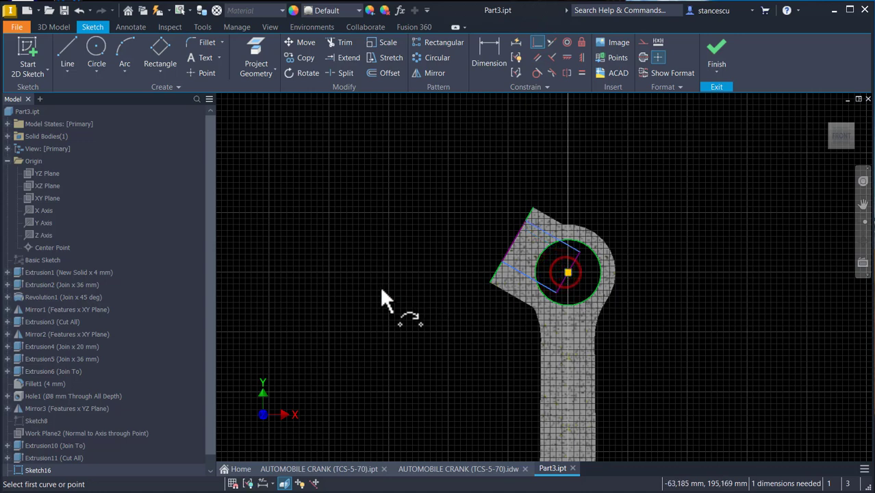
- Dimension the rectangle's width as 2 mm and finish the sketch
click(486, 56)
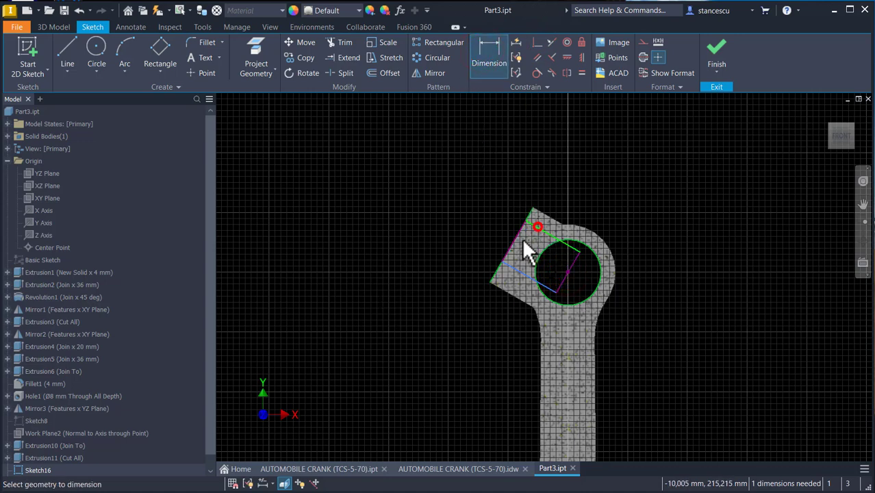
click(513, 264)
click(474, 228)
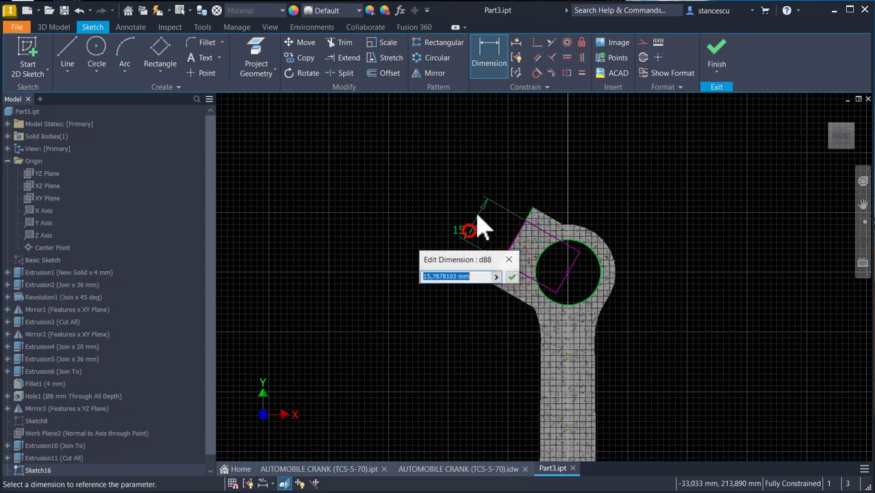
key(Return)
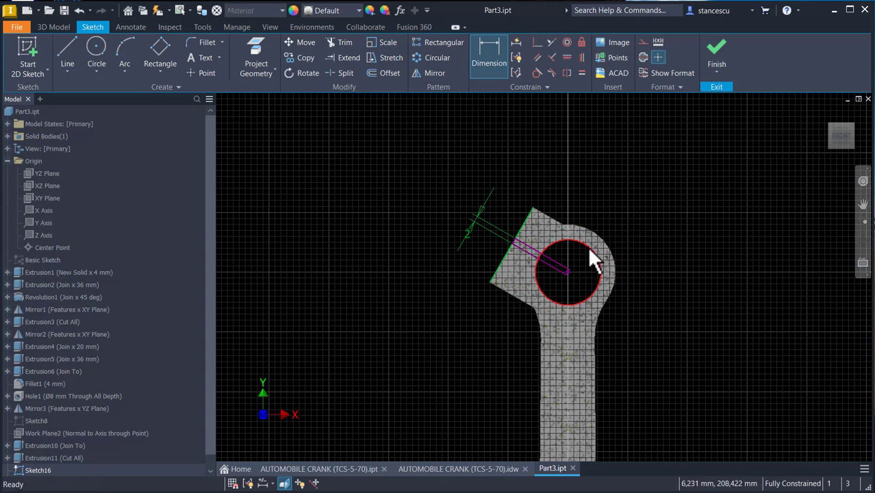
key(Escape)
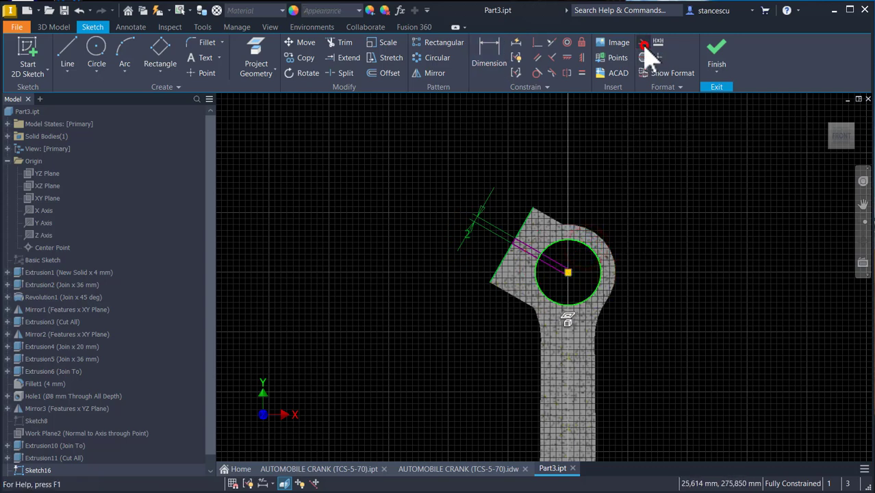
click(660, 145)
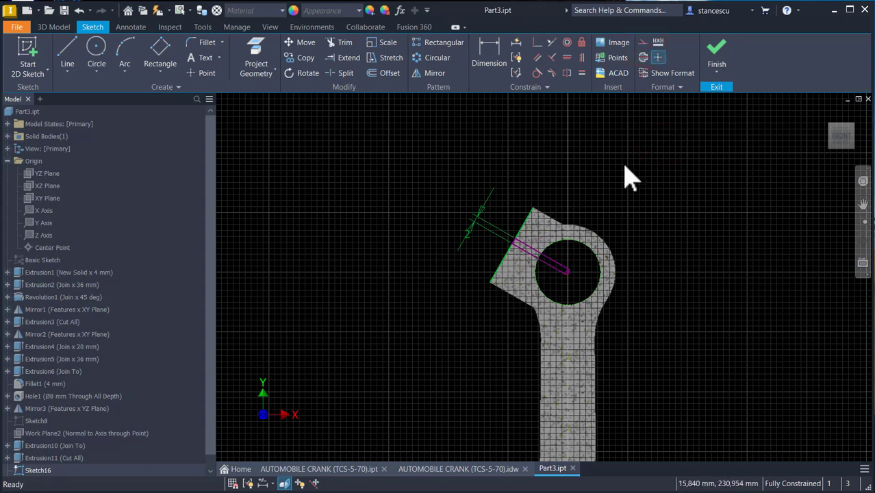
click(716, 49)
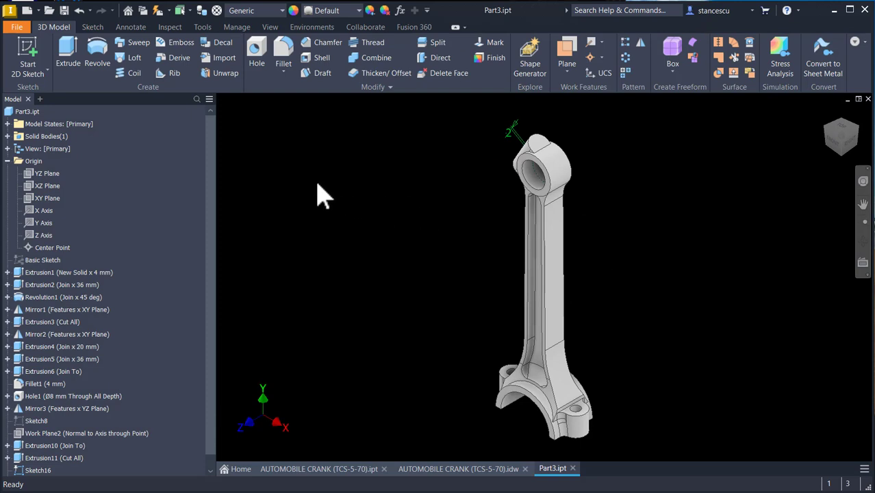
- Cut the rectangle profile symmetrically through all to slit the clamp lug
click(71, 53)
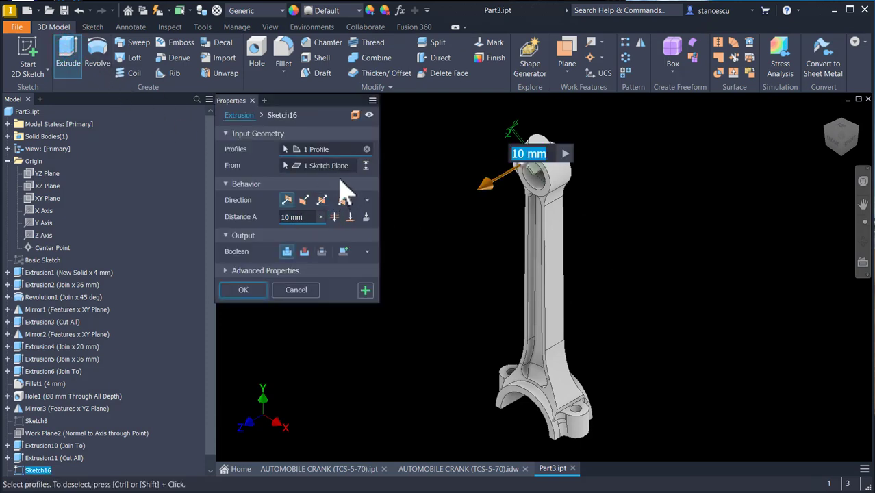
click(304, 251)
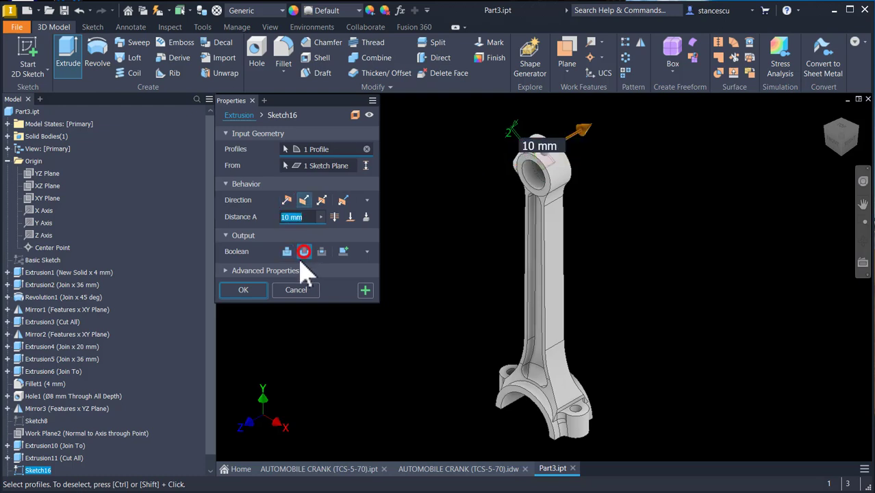
click(321, 200)
click(335, 216)
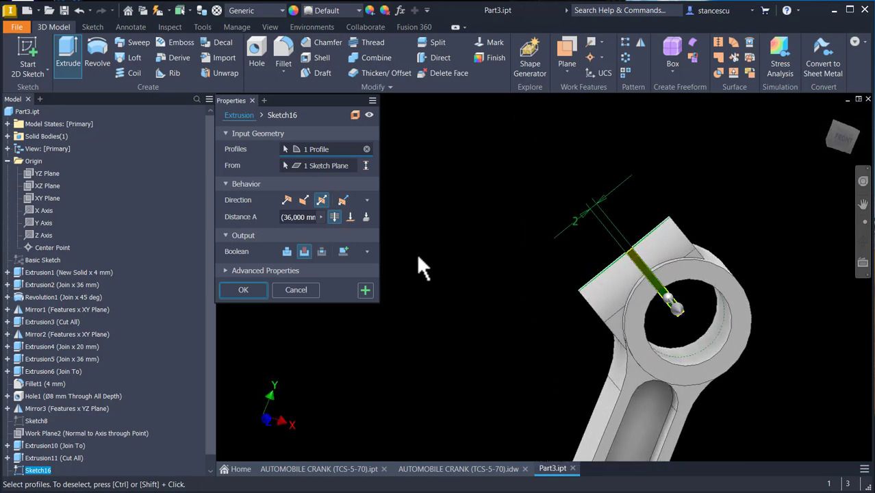
key(F6)
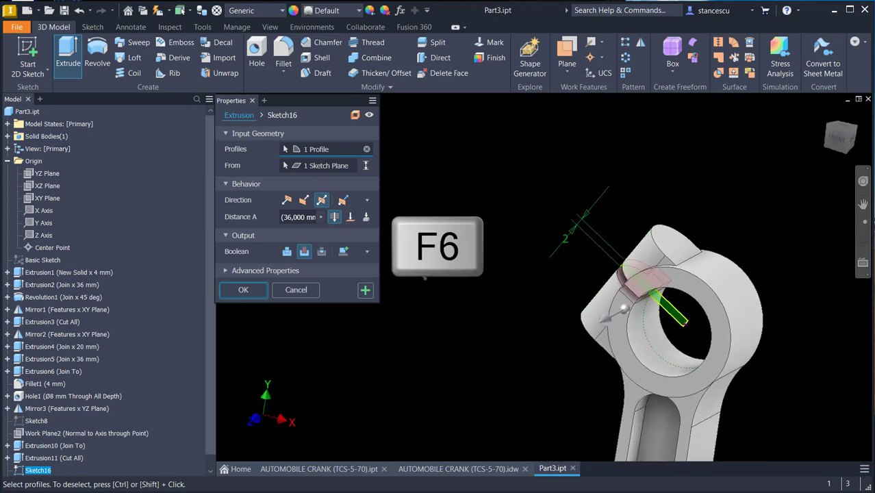
click(242, 290)
key(F6)
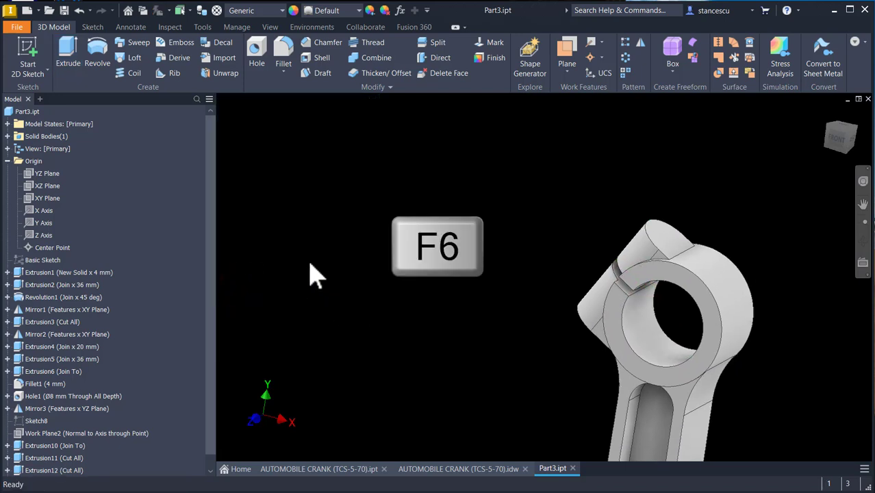
- Start a threaded hole for the clamp lug's bolt
click(256, 49)
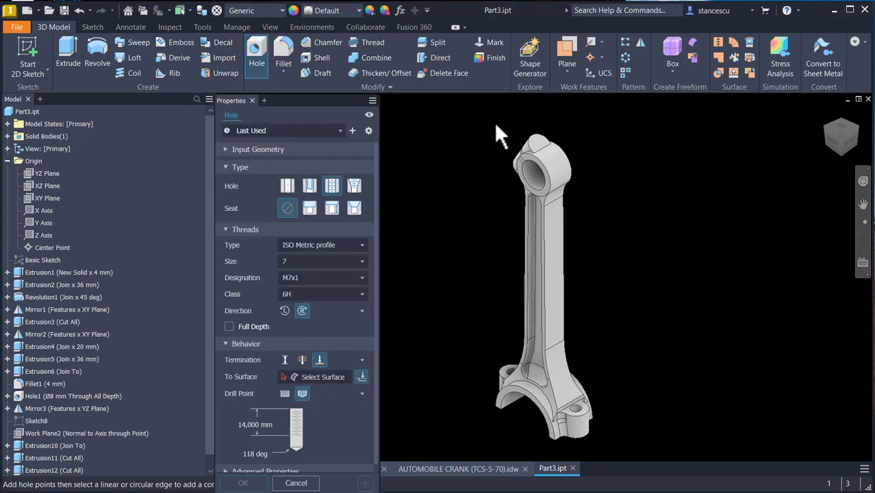
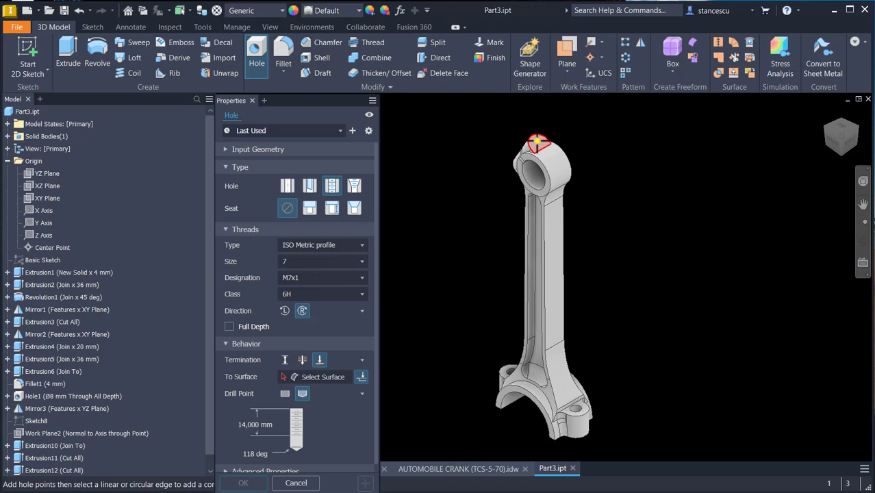
- Place an M7x1 threaded hole with 14 mm thread depth on the clamp lug, terminated at the slit's face
scroll(539, 142, up, 5)
click(563, 137)
click(524, 129)
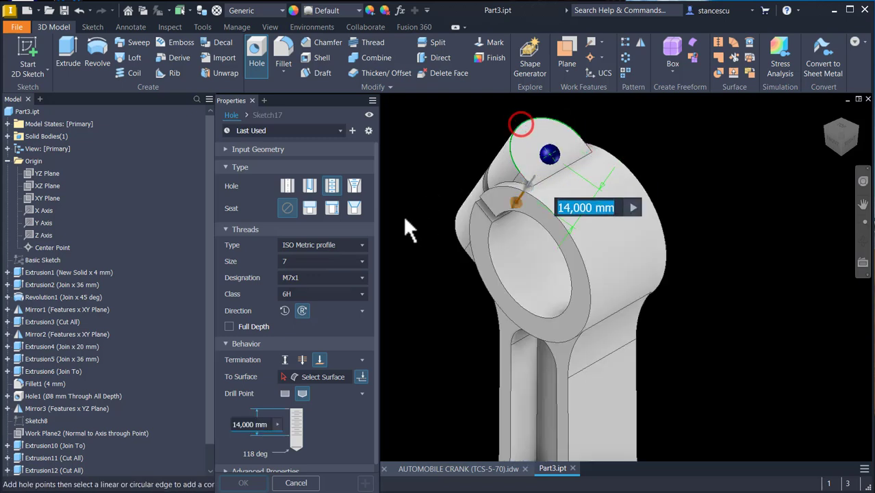
click(332, 378)
shift+middle_drag(390, 356, 631, 293)
click(638, 274)
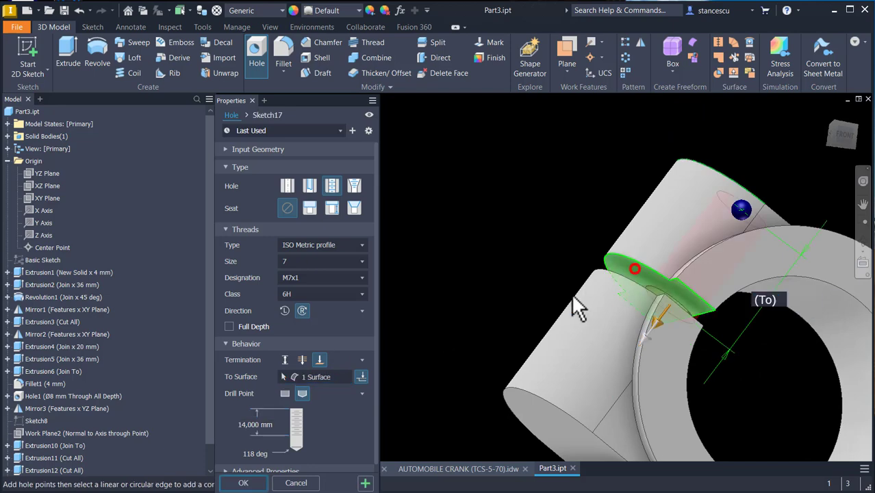
shift+middle_drag(423, 376, 437, 372)
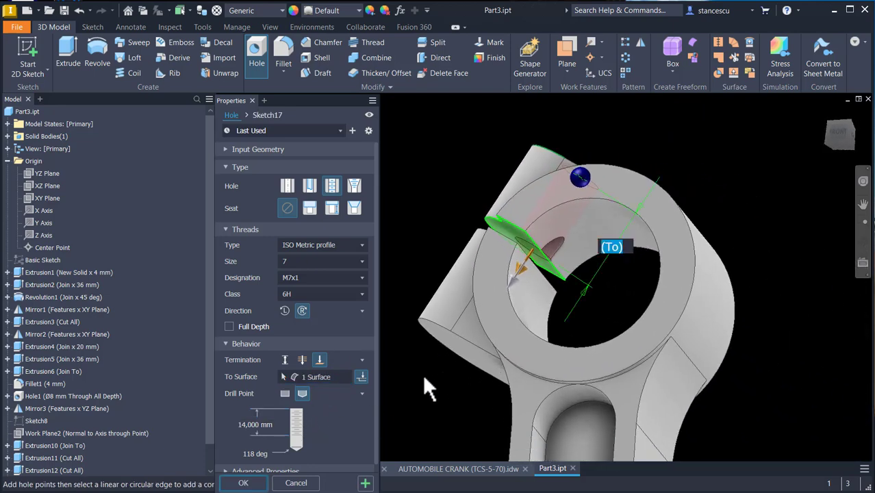
click(244, 483)
- Add a 7 mm plain hole on the other side of the lug, coaxial with the bolt, terminated at the slit's face
shift+middle_drag(479, 329, 548, 284)
shift+middle_drag(558, 253, 335, 169)
click(269, 71)
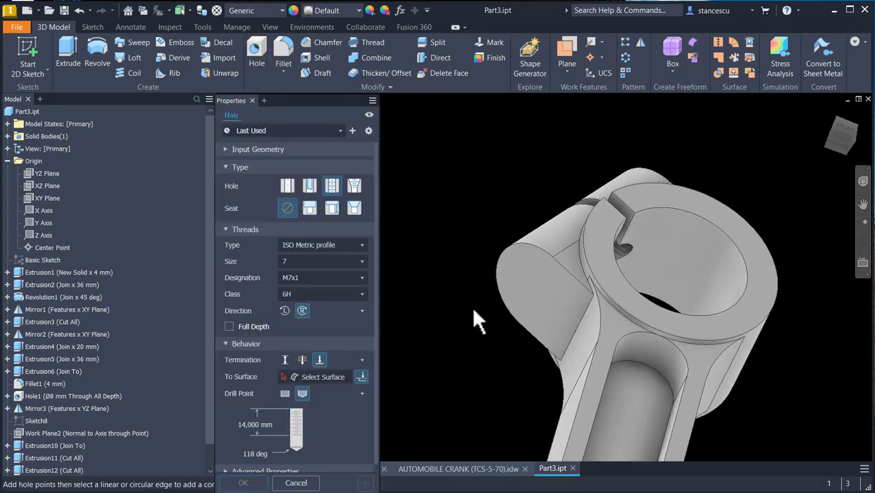
click(508, 265)
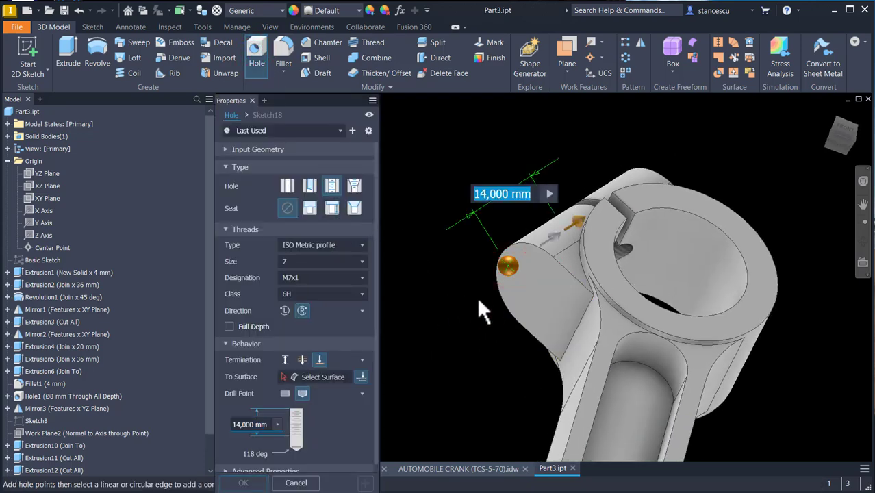
click(497, 295)
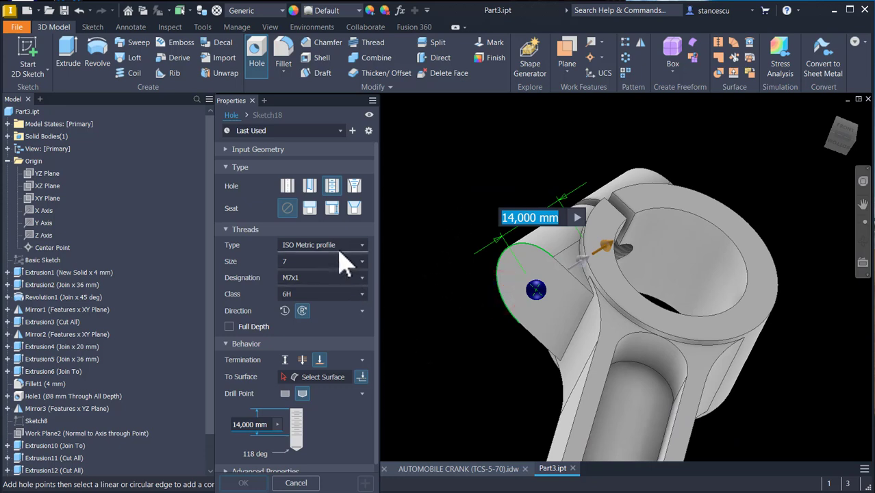
click(287, 185)
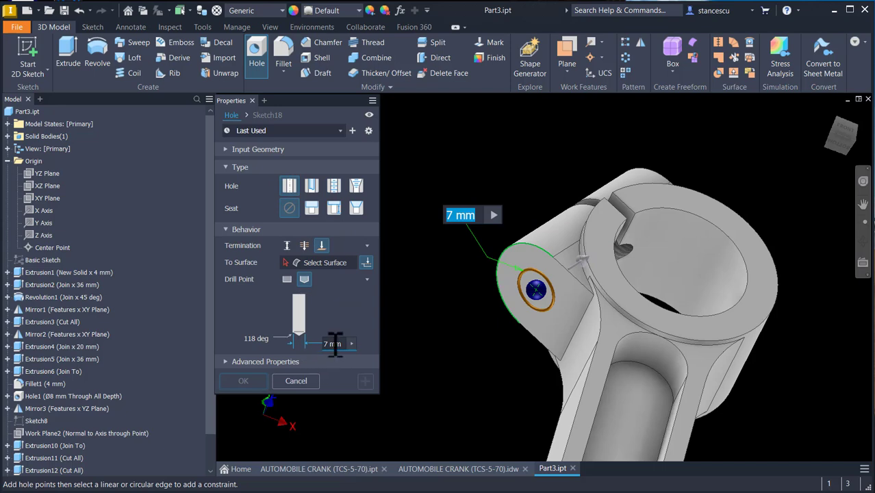
click(333, 264)
click(446, 306)
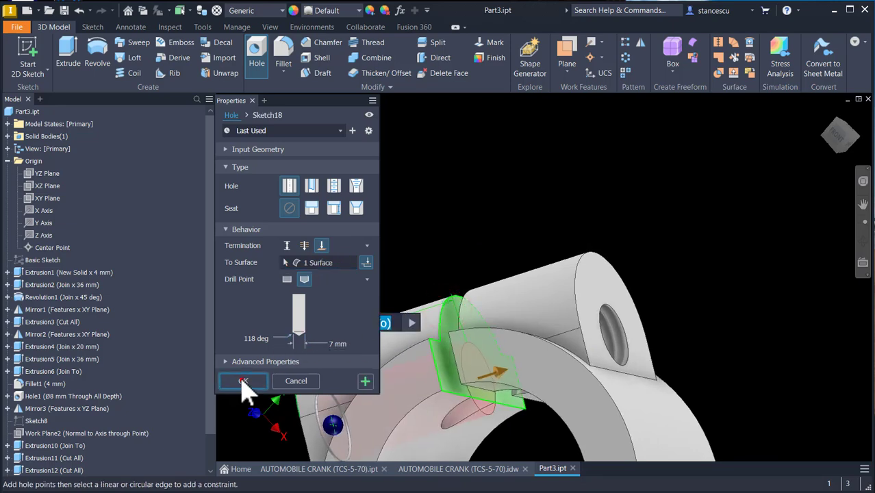
click(243, 381)
- Switch the application's in-canvas colour scheme to Presentation
key(F6)
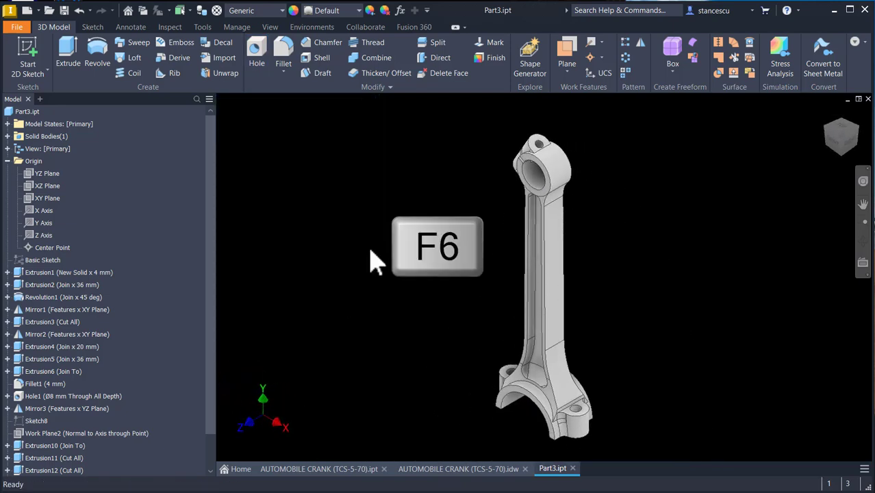
click(387, 378)
key(alt)
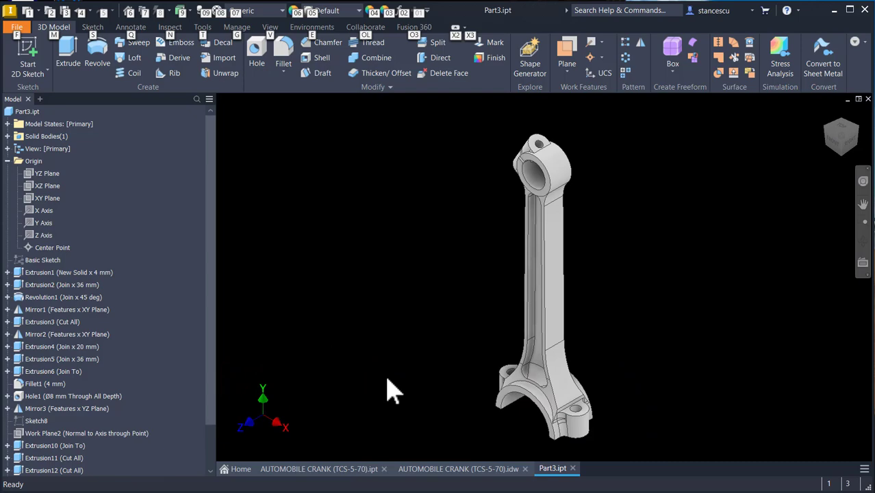
key(f)
key(o)
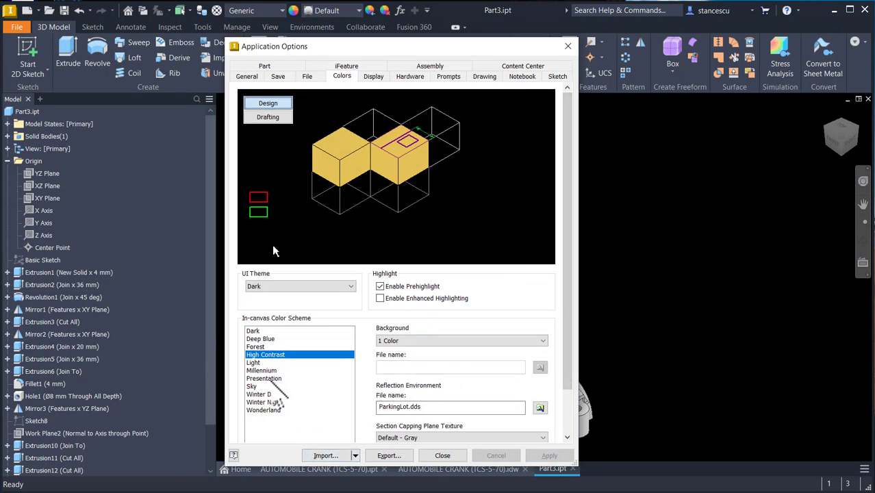
click(274, 378)
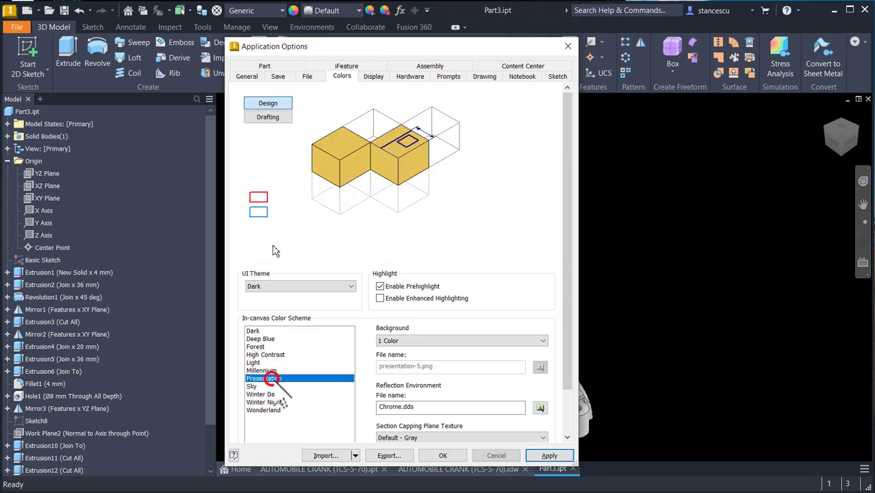
click(442, 455)
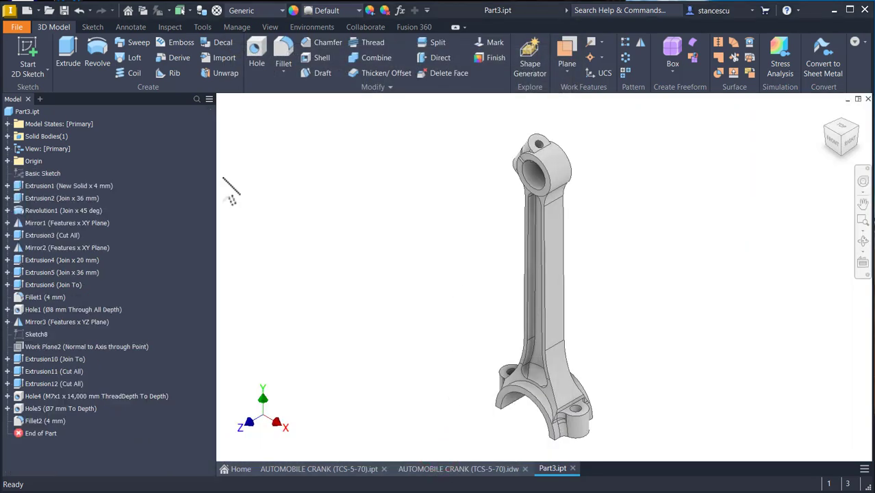
- Open the part's Physical iProperties and copy its volume value
click(20, 113)
right_click(19, 114)
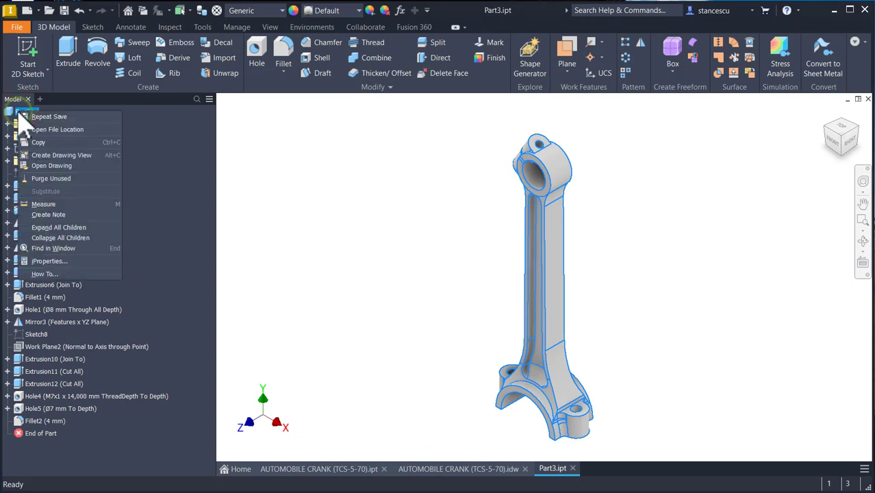
click(59, 261)
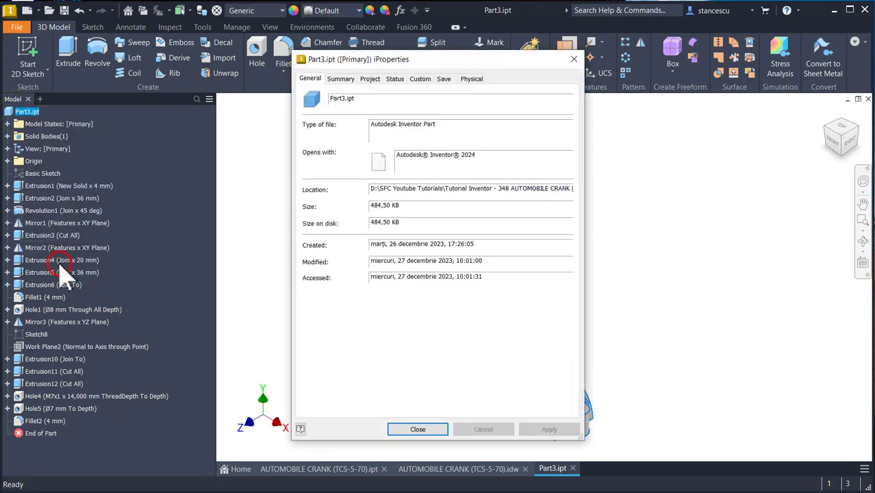
click(472, 79)
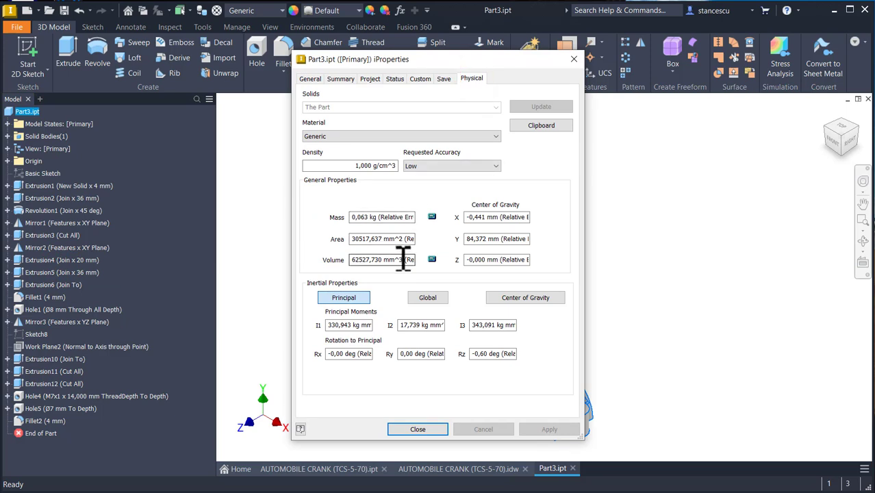
drag(403, 259, 312, 259)
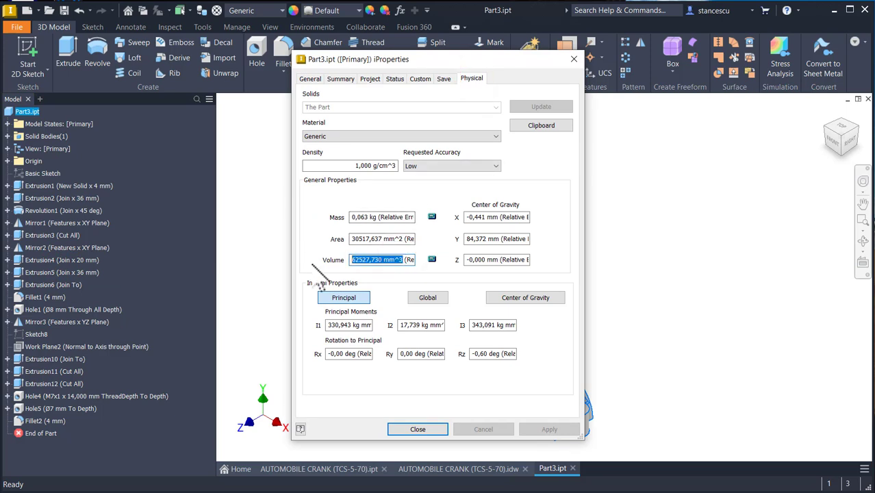
key(ctrl+c)
click(426, 429)
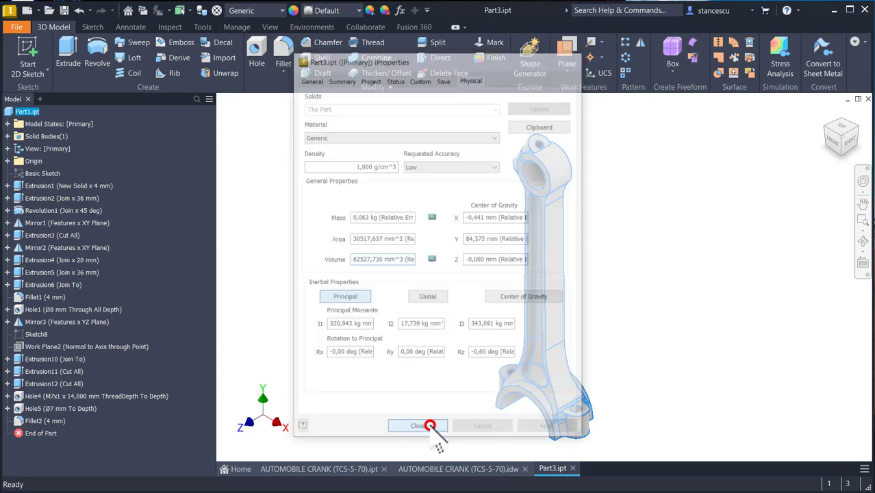
- In the AUTOMOBILE CRANK drawing, replace the Volume note's value with the copied 62527,730 mm^3
click(459, 471)
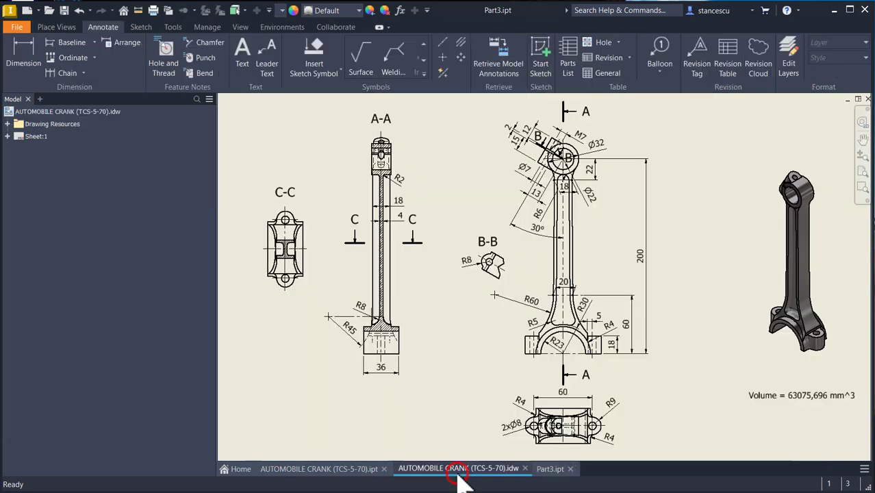
click(792, 395)
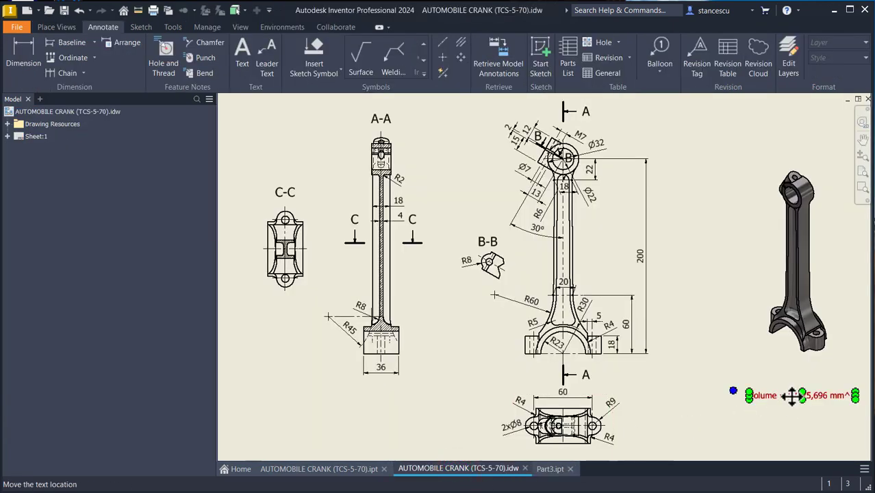
double_click(792, 395)
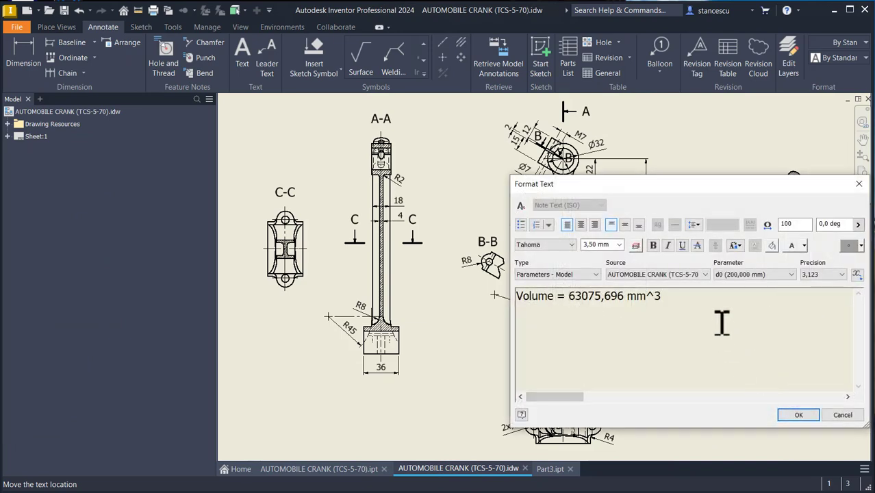
key(ctrl+v)
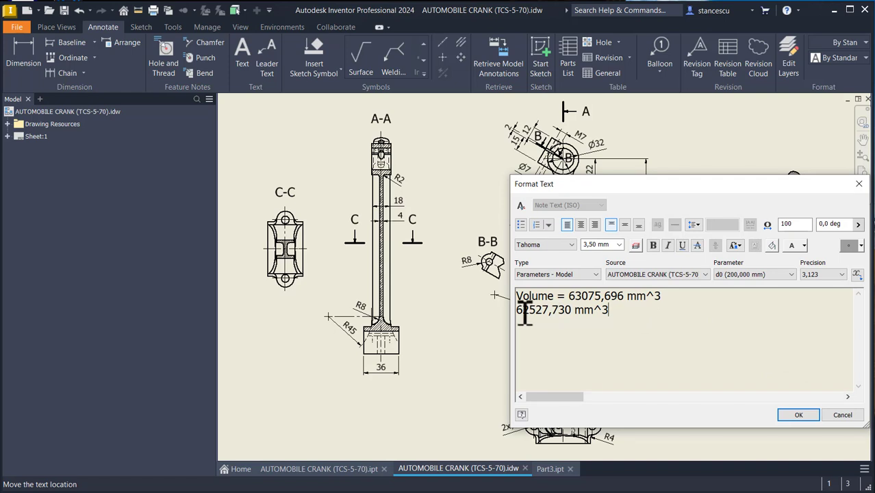
click(569, 295)
key(shift+End)
key(Delete)
key(Delete)
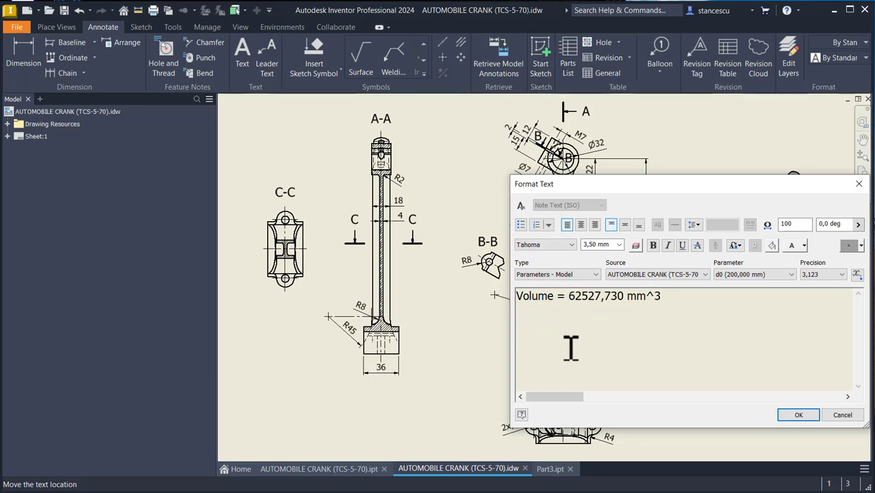
click(792, 415)
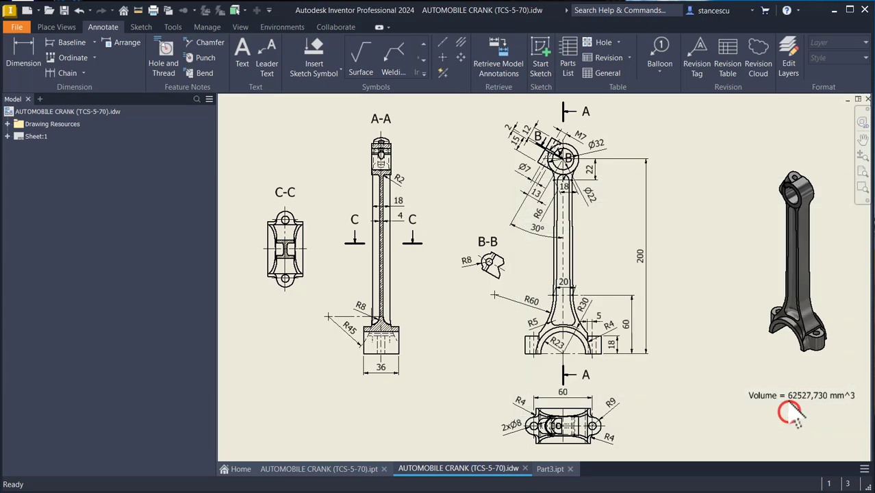
- Assign the Steel, Carbon material to the part
click(550, 469)
click(469, 267)
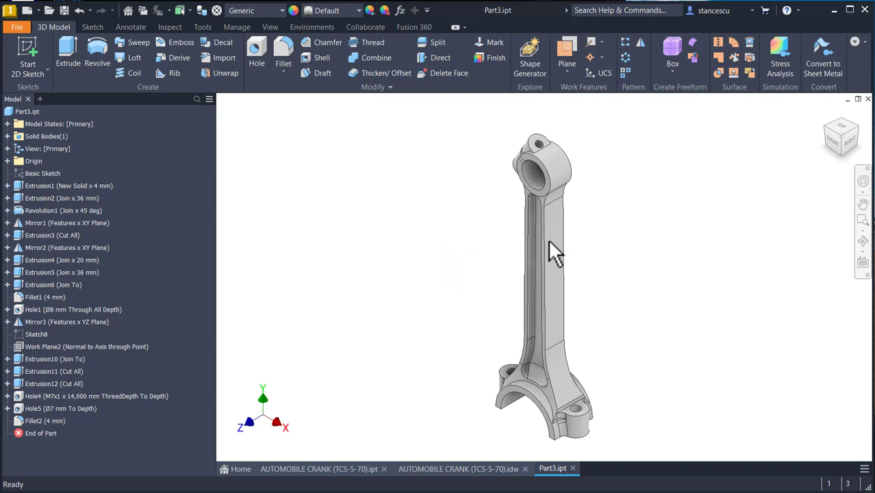
click(277, 10)
scroll(315, 194, down, 7)
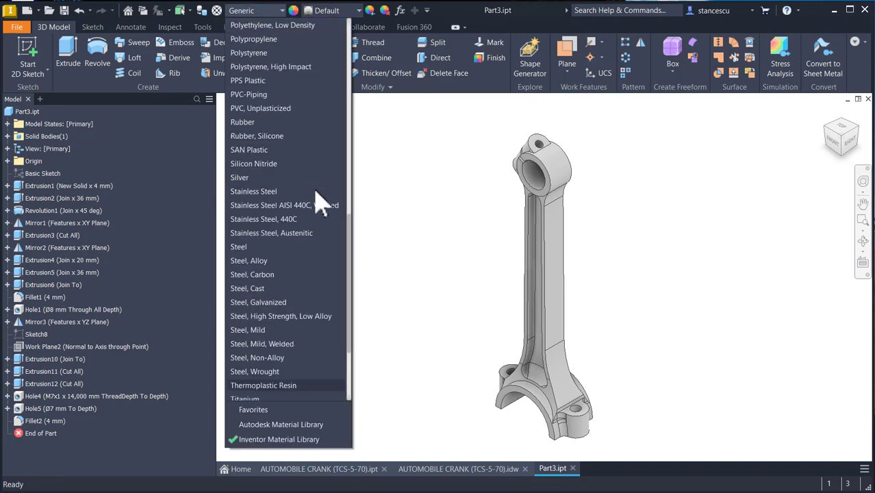
click(261, 275)
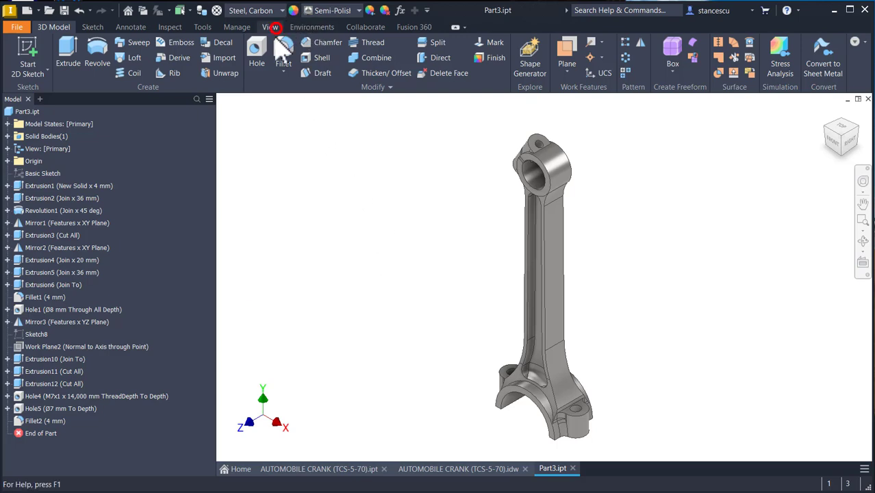
- Set the part's visual style to Shaded
click(272, 27)
click(230, 54)
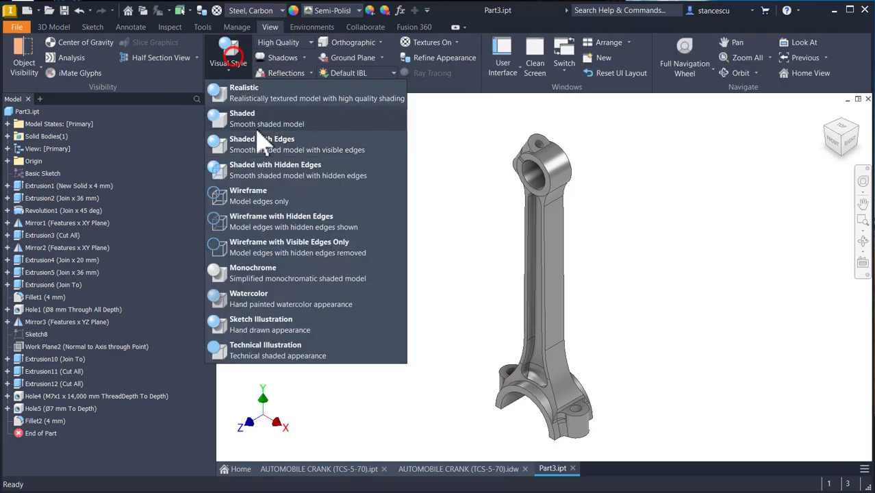
click(252, 122)
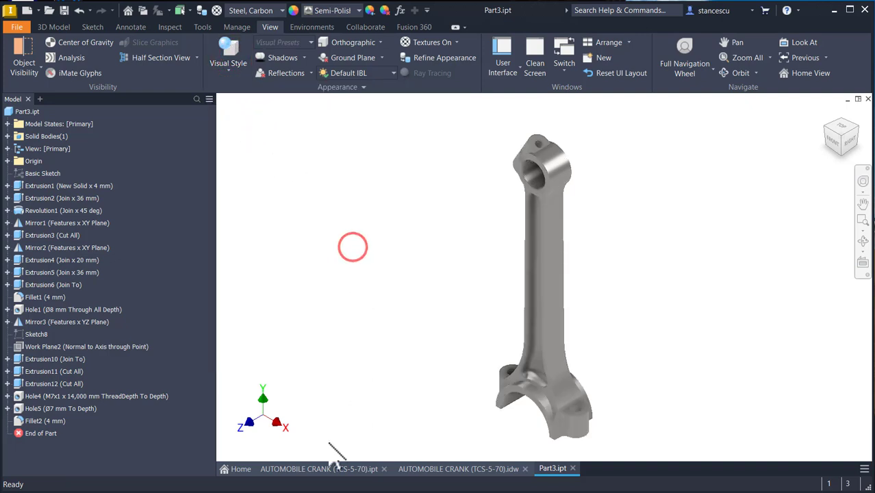
- Compare the finished part with the reference AUTOMOBILE CRANK part by switching between their documents
click(327, 470)
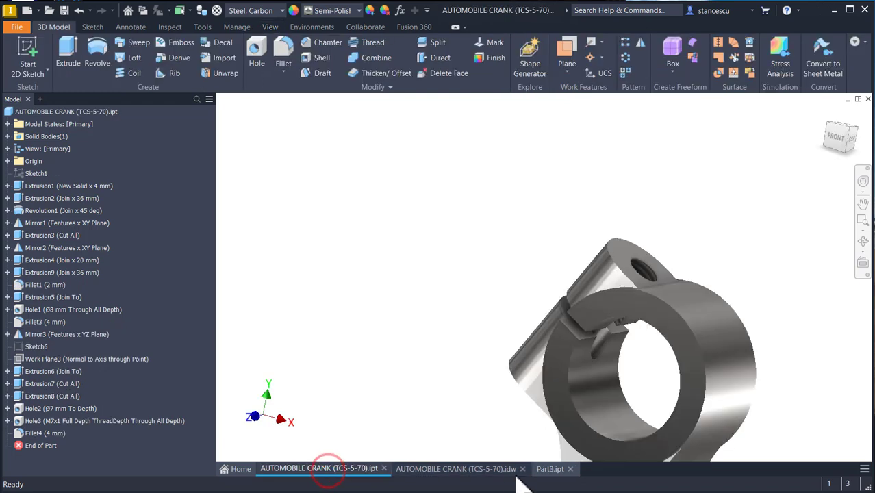
key(Home)
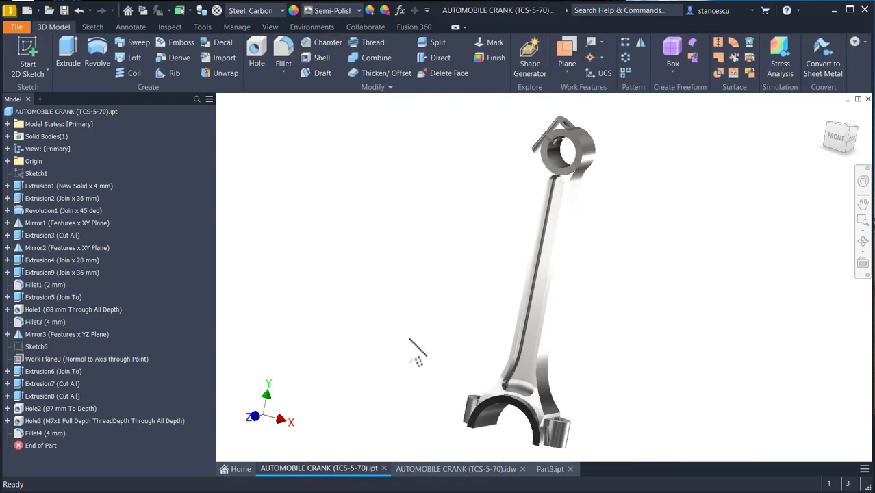
key(F6)
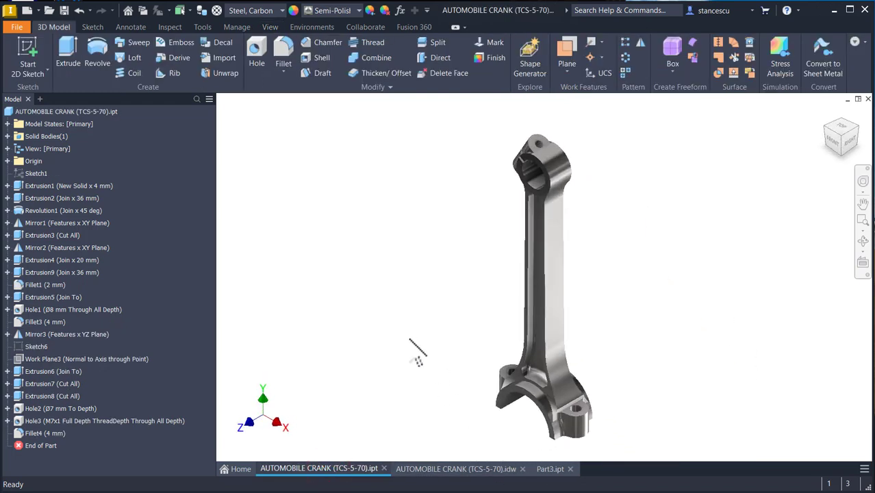
click(551, 469)
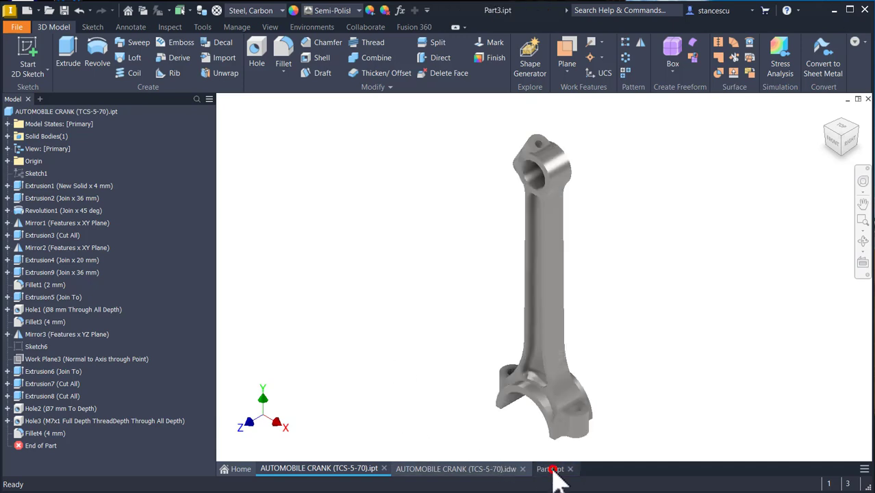
click(336, 470)
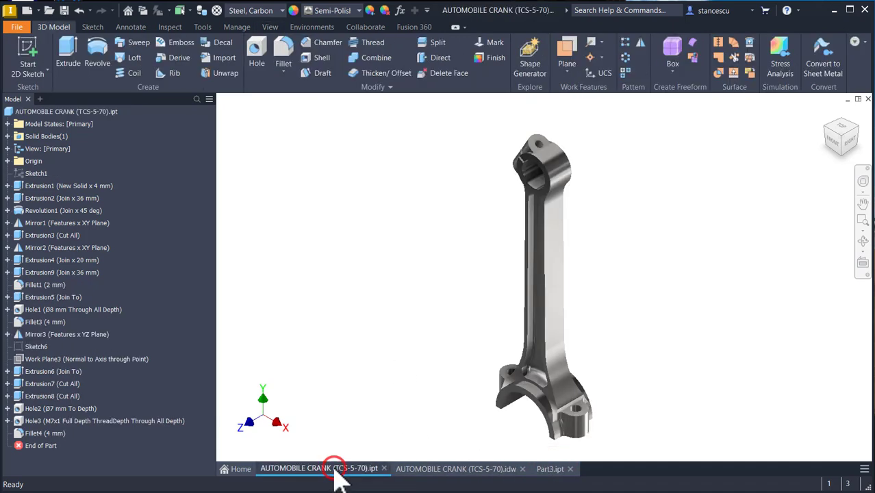
click(543, 470)
click(308, 471)
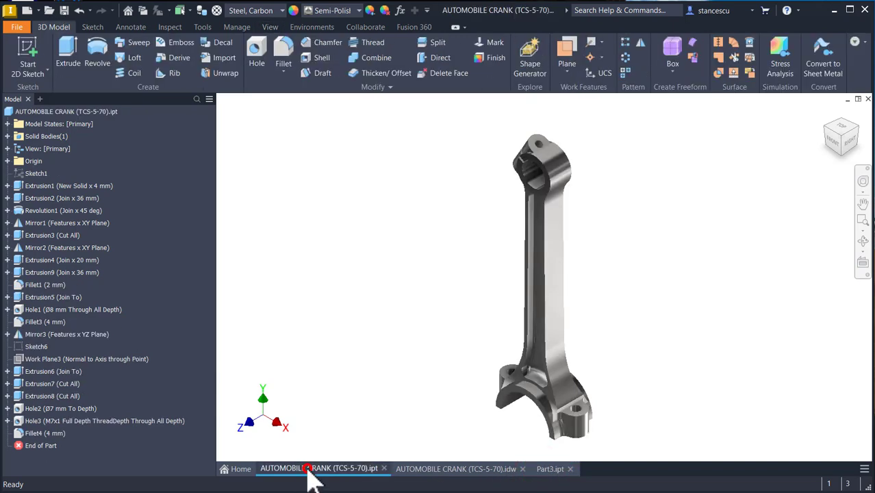
click(544, 469)
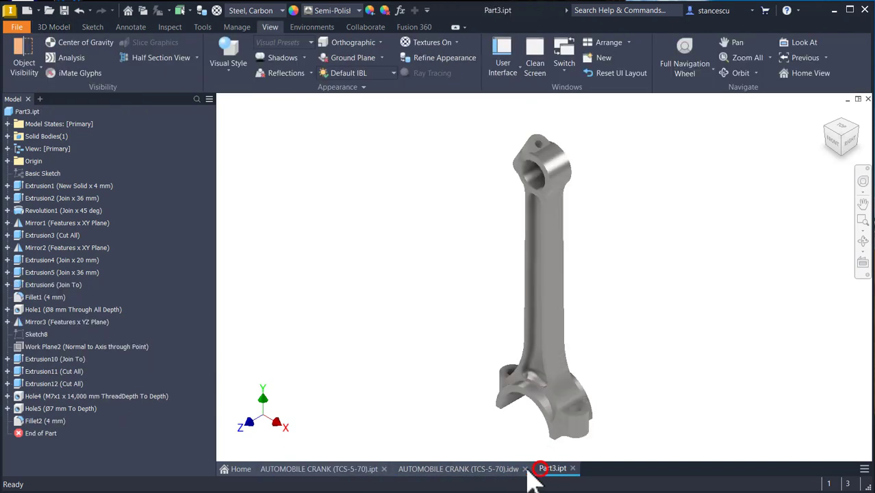